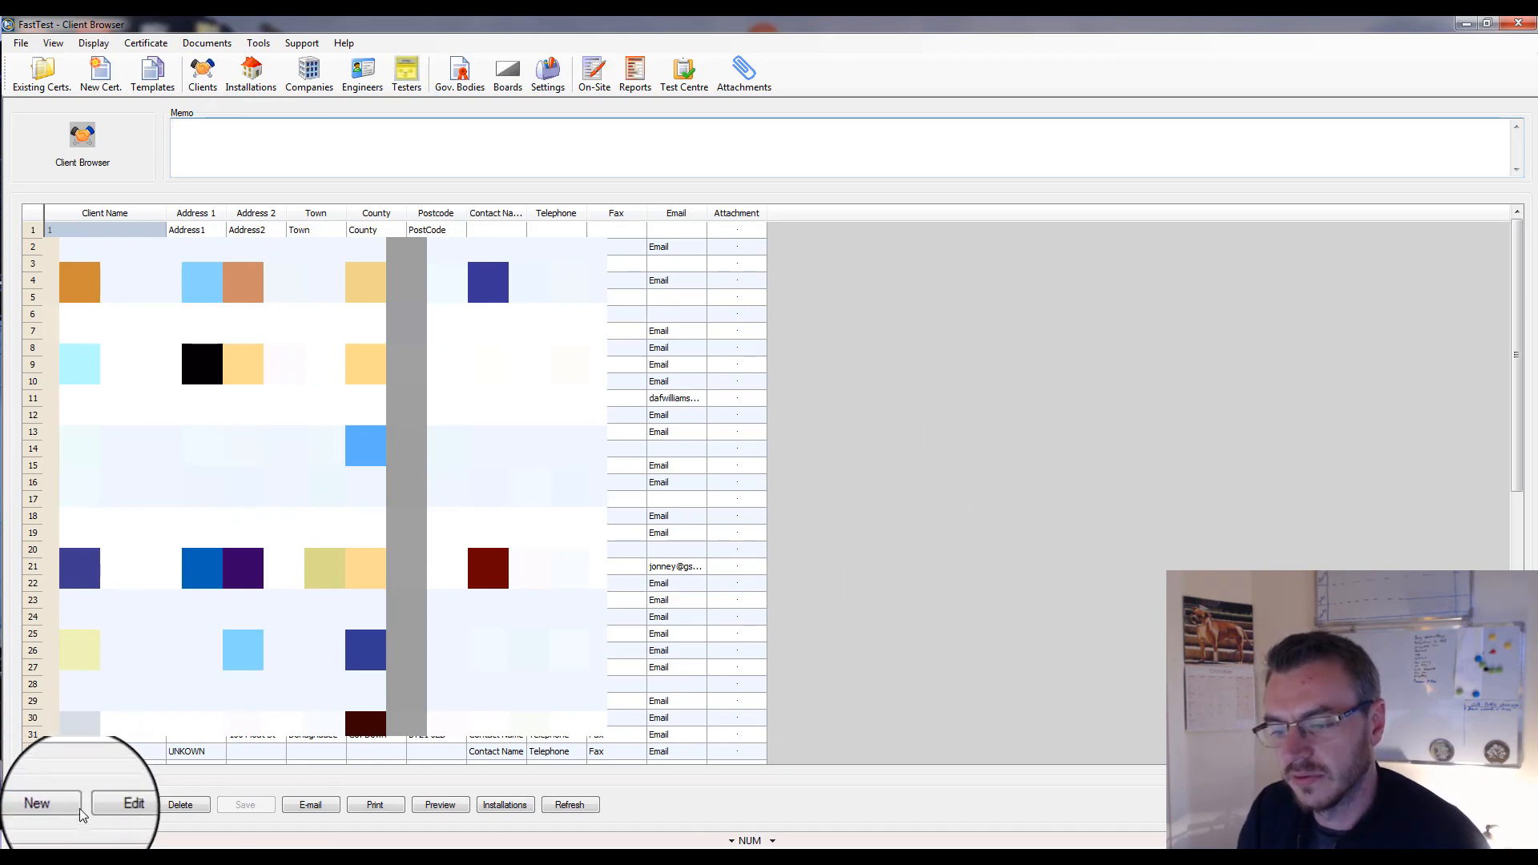
Add and save a new client with the client's name, the town "Test House on the moon" and a telephone number
left_click(56, 809)
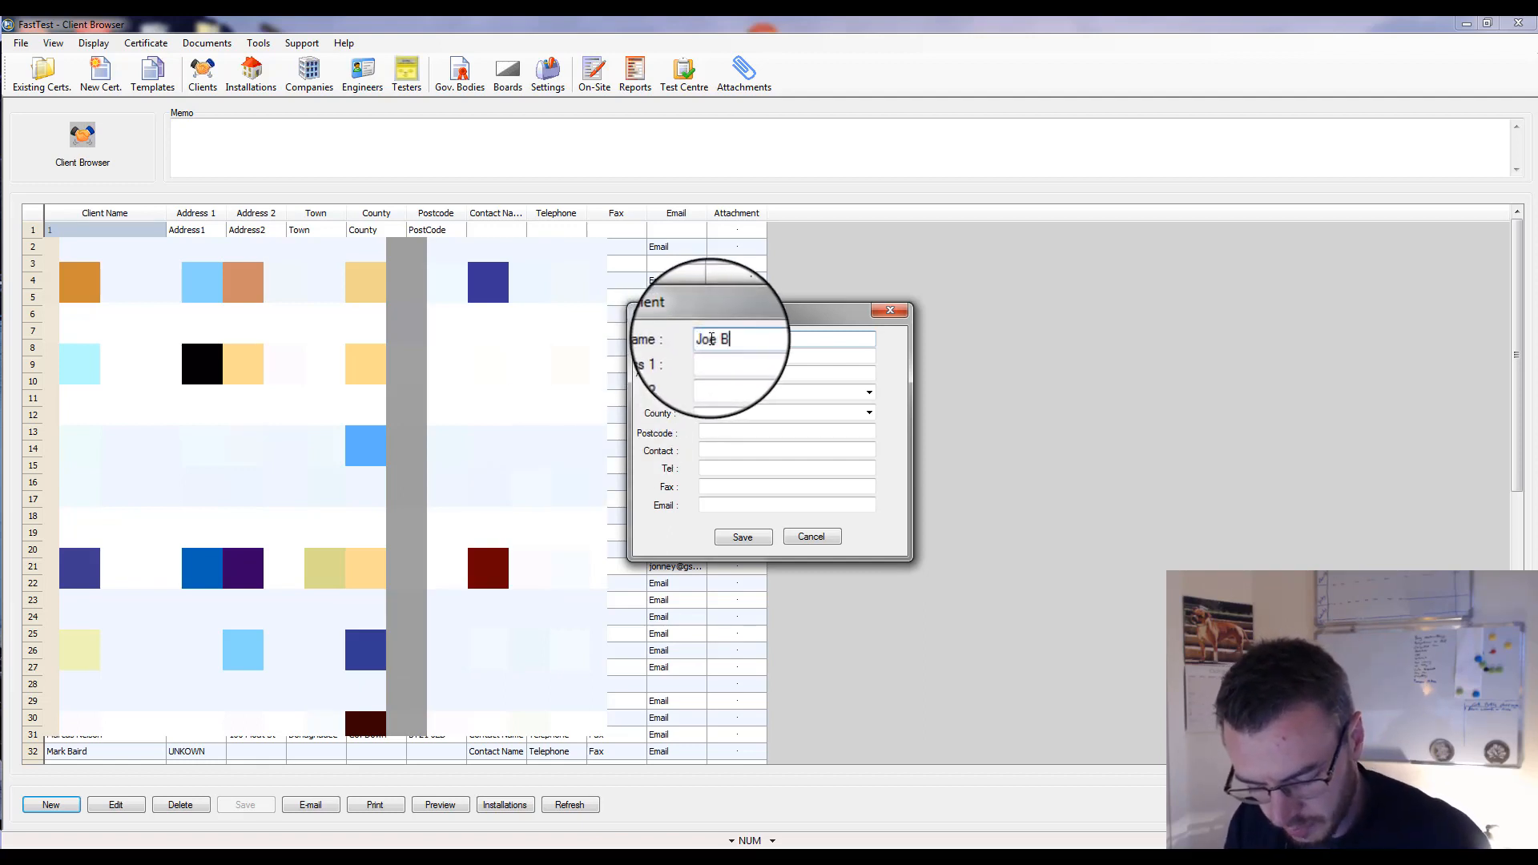
type("Joe Blogs")
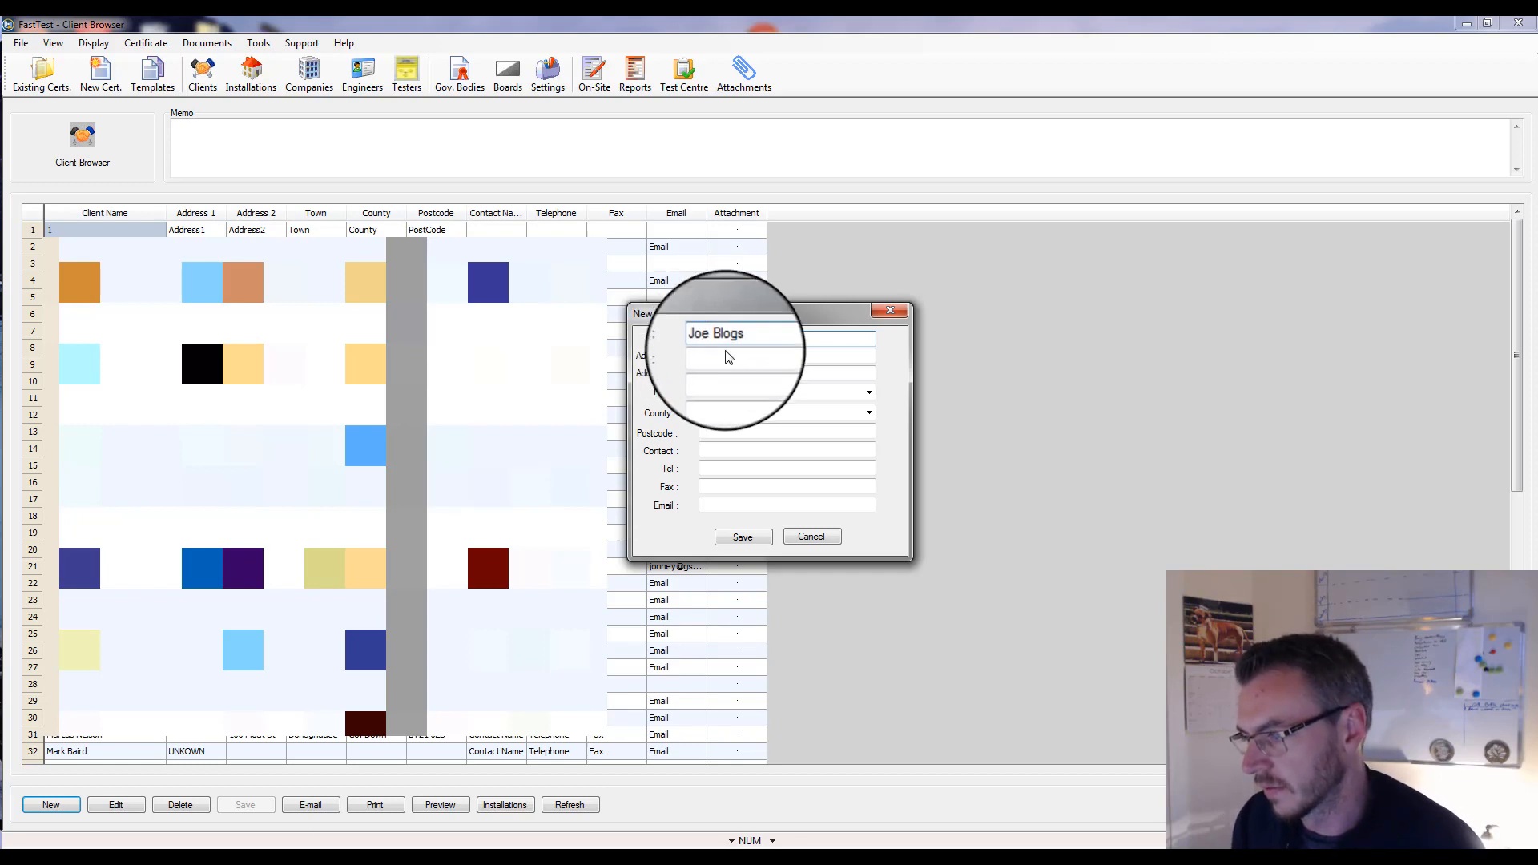
left_click(719, 393)
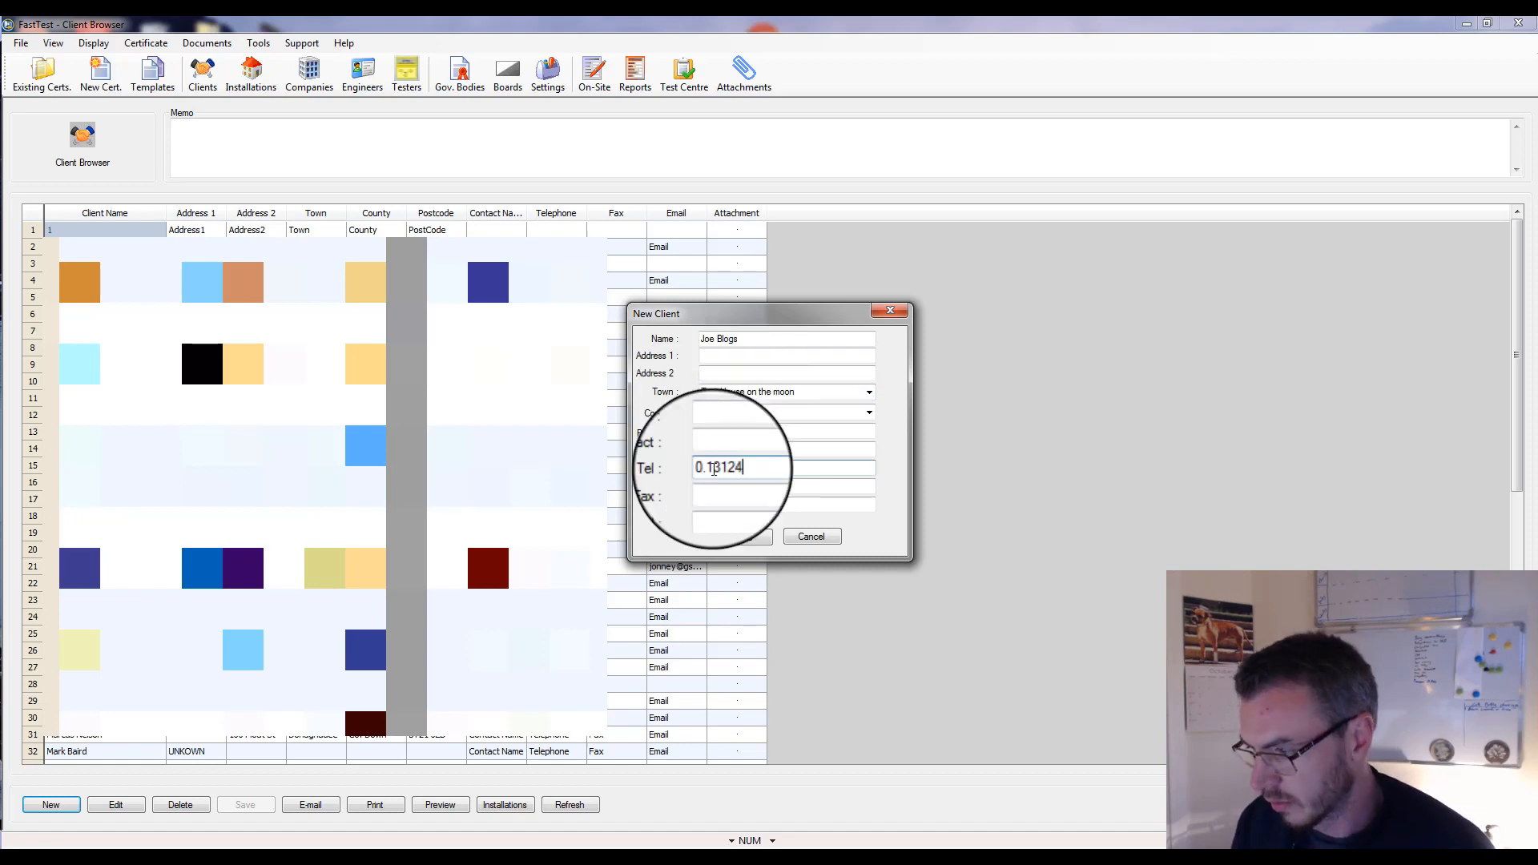
left_click(735, 537)
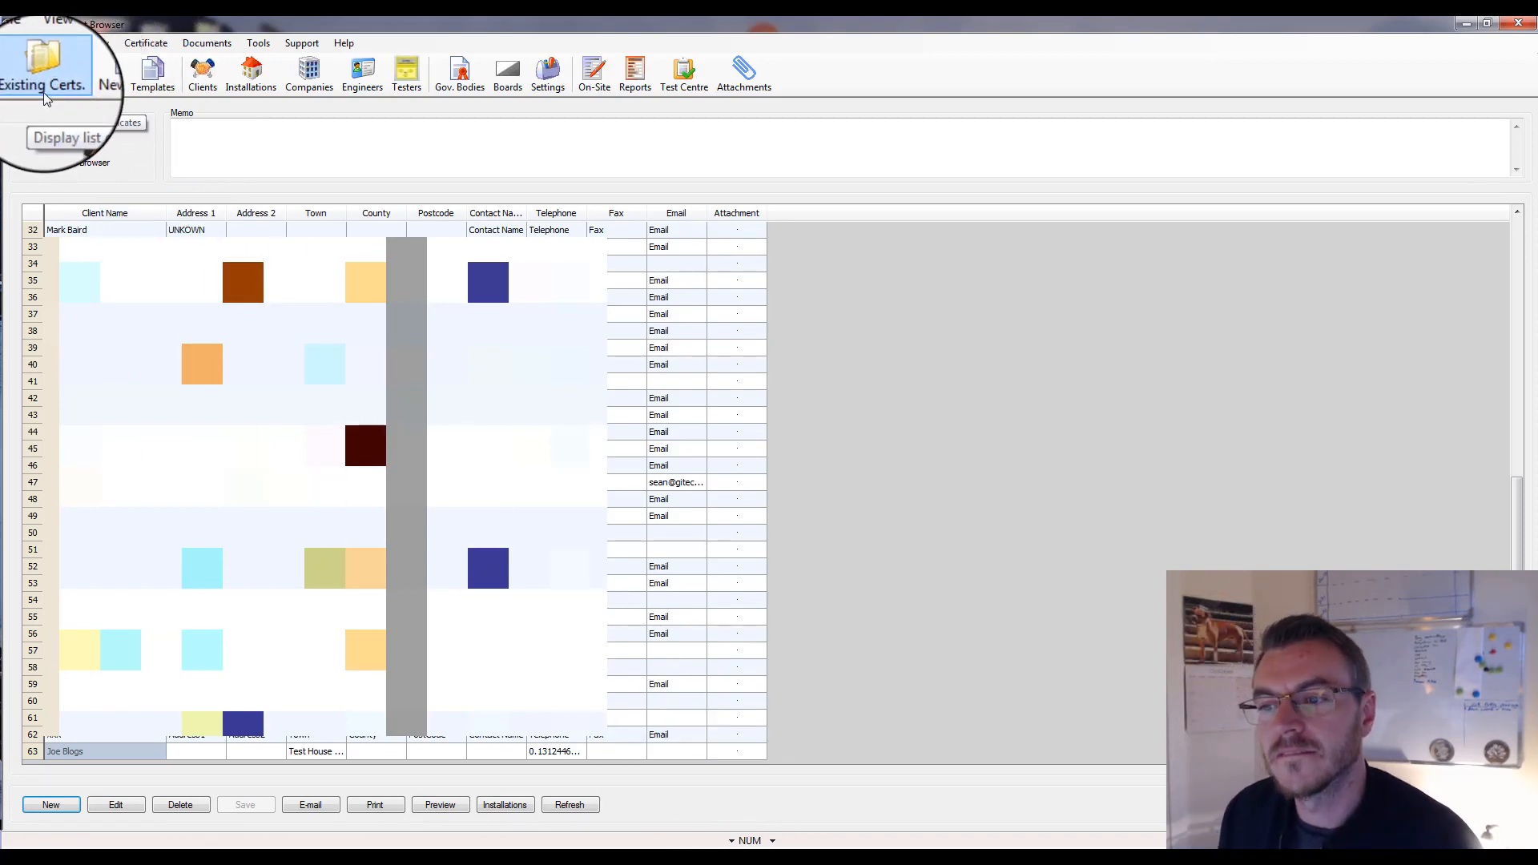
Start a new certificate of type BS - Electrical Installation Condition Report
left_click(103, 76)
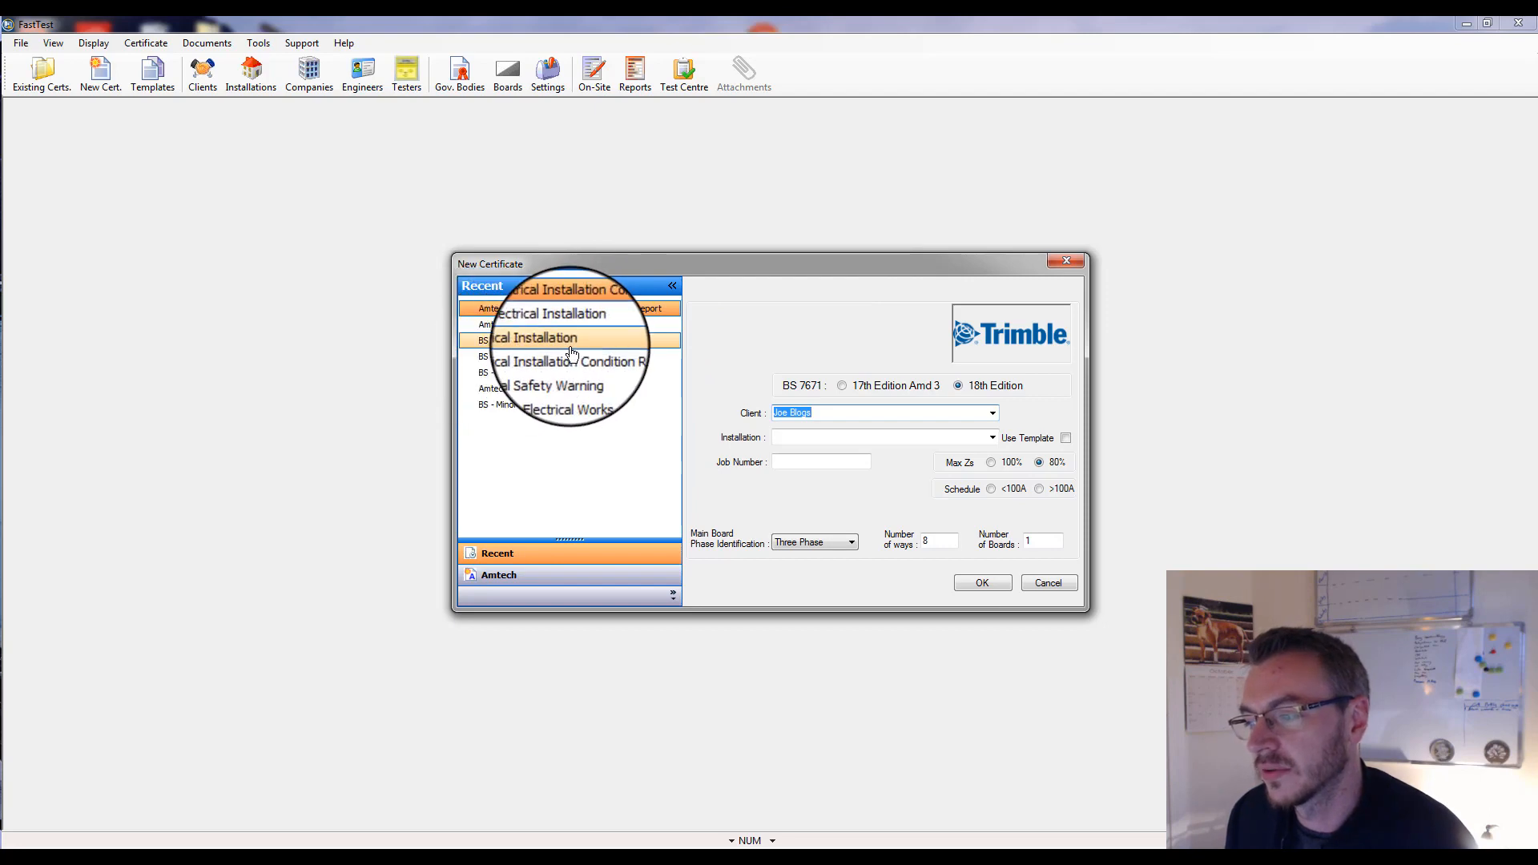
left_click(551, 365)
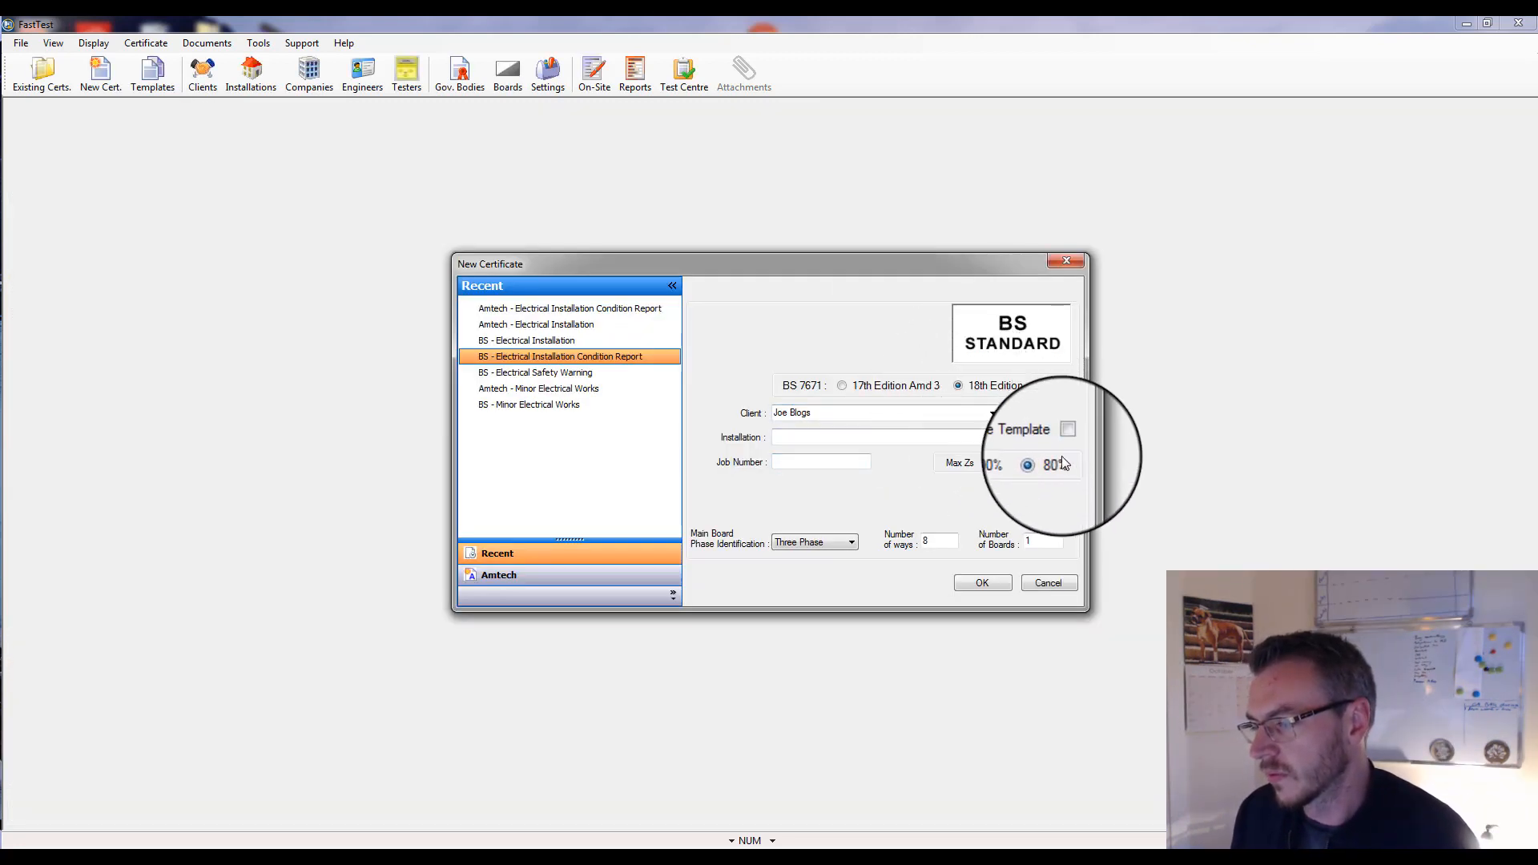
Set the new certificate's main board phase identification to Single with 6 ways and 1 board
left_click(852, 545)
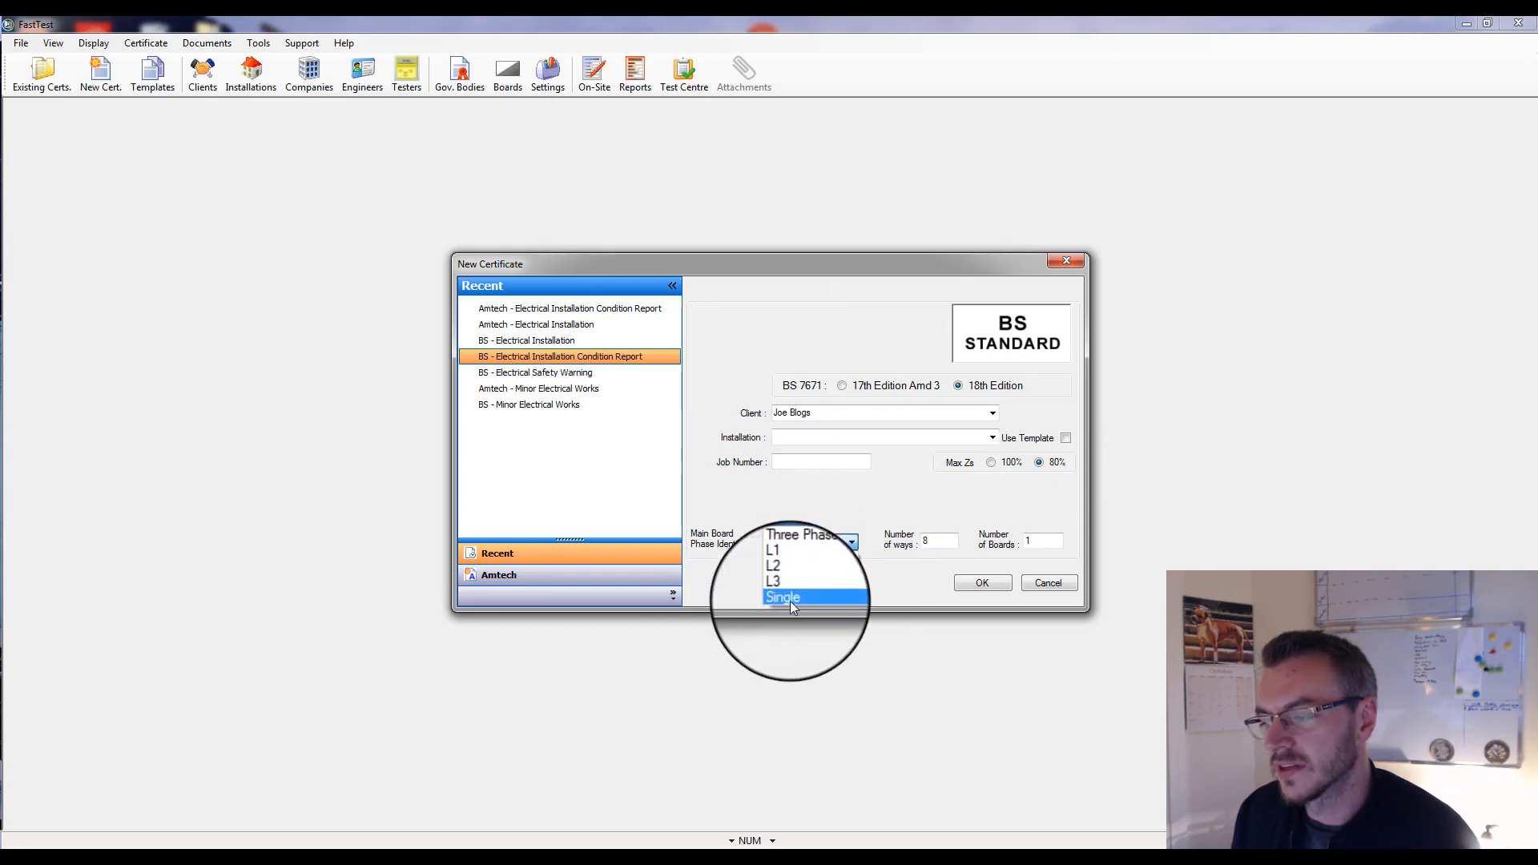
left_click(786, 599)
left_click(851, 545)
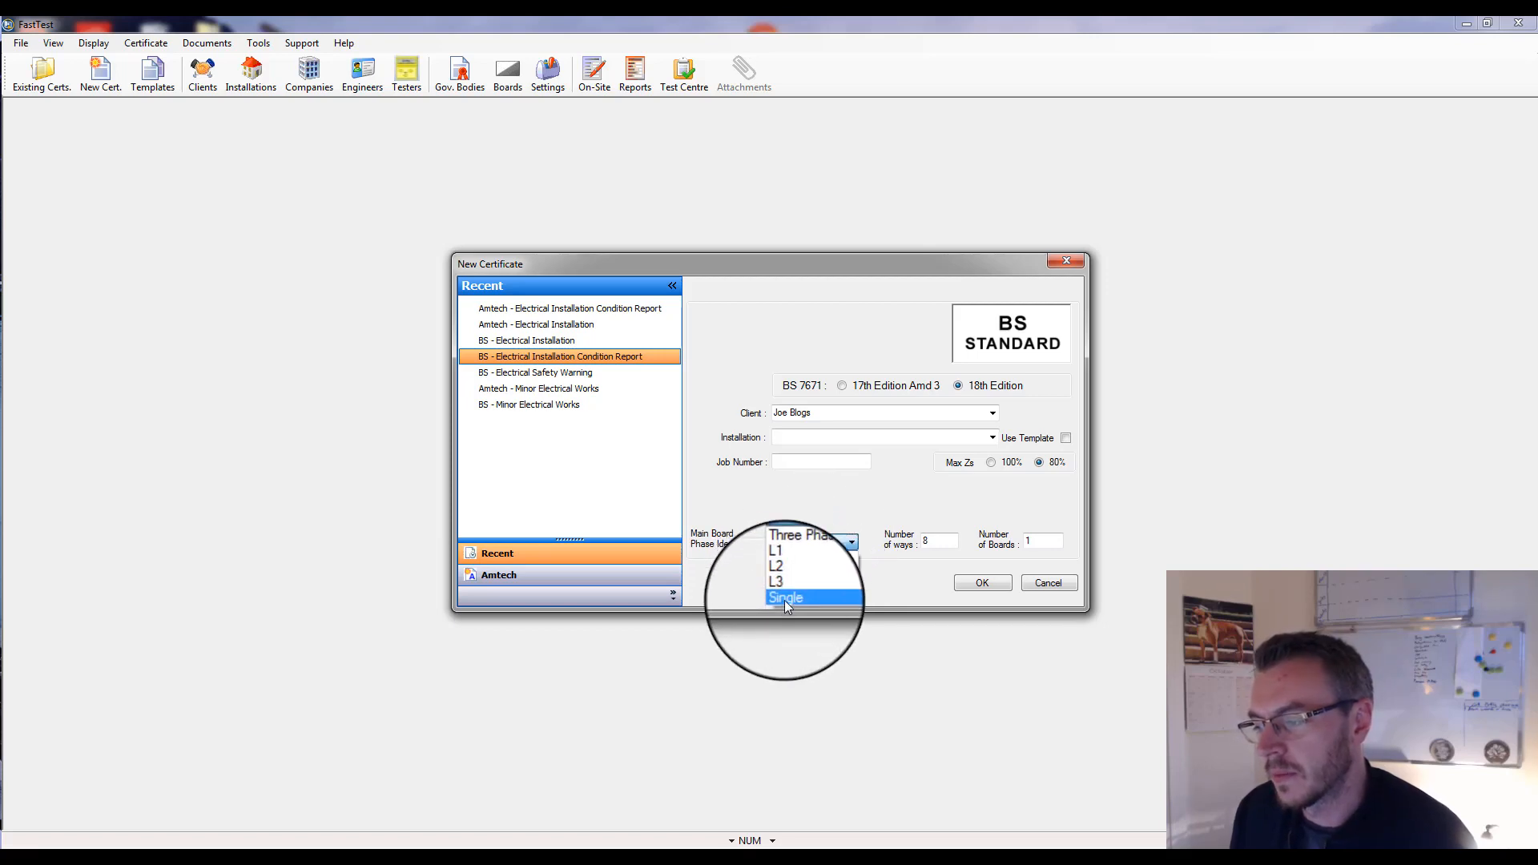
left_click(785, 600)
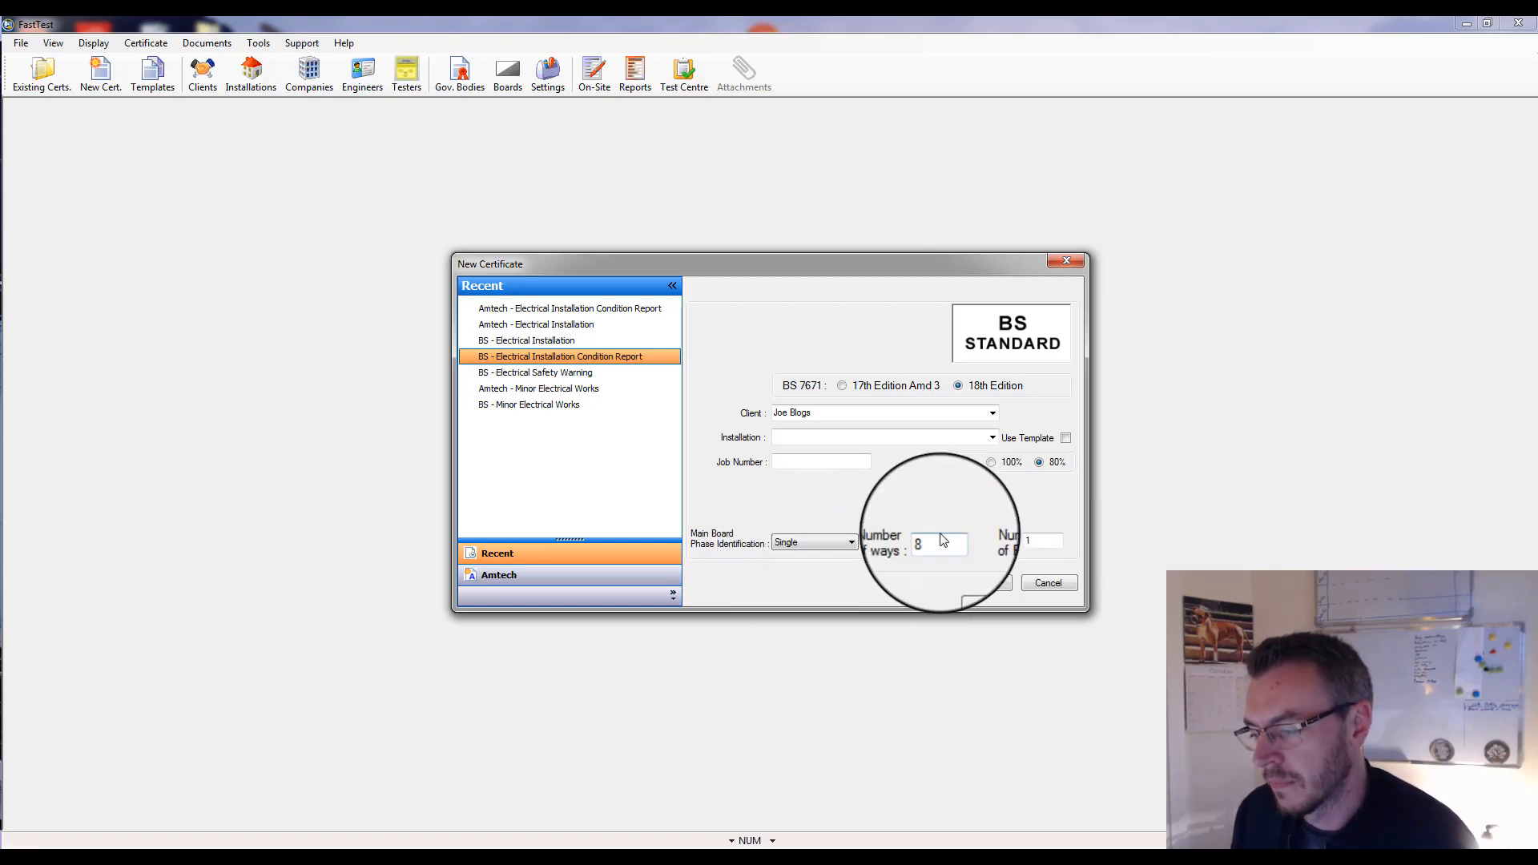
double_click(910, 543)
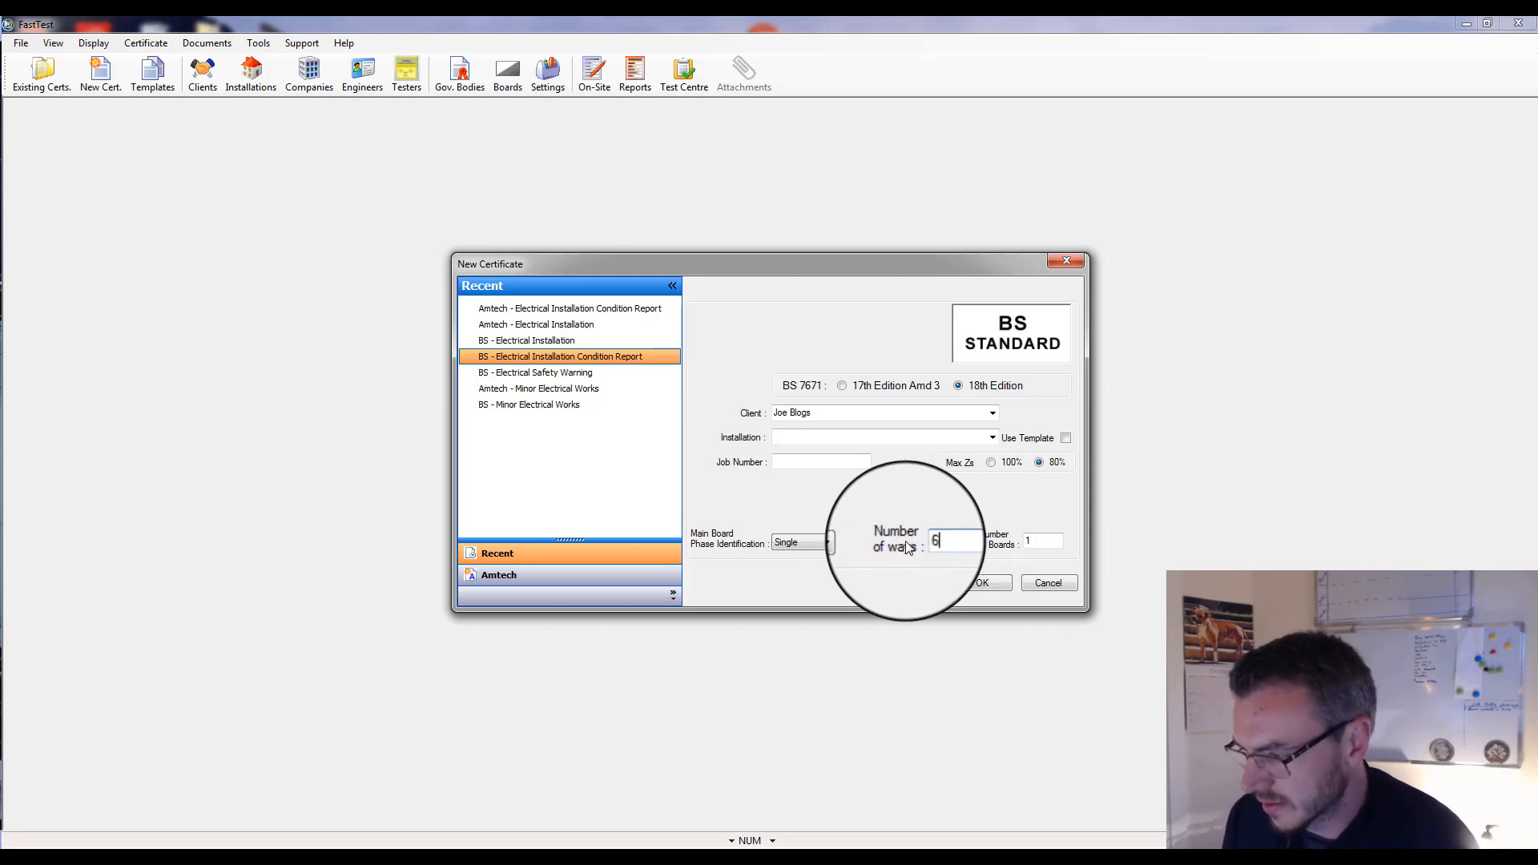
left_click(1040, 541)
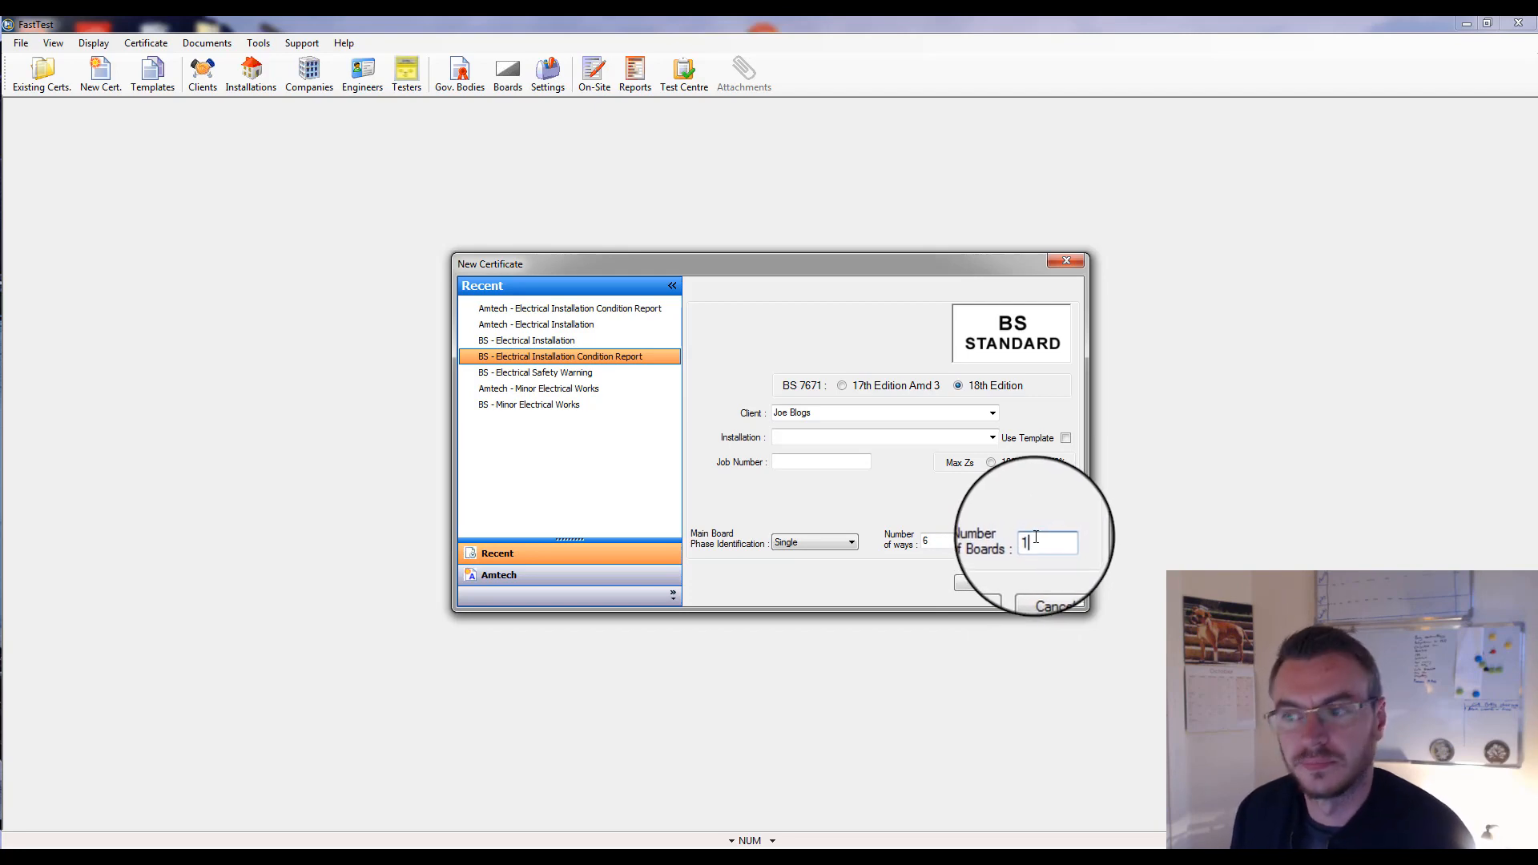
Enter "the moon" as the new installation and create the certificate
left_click(798, 437)
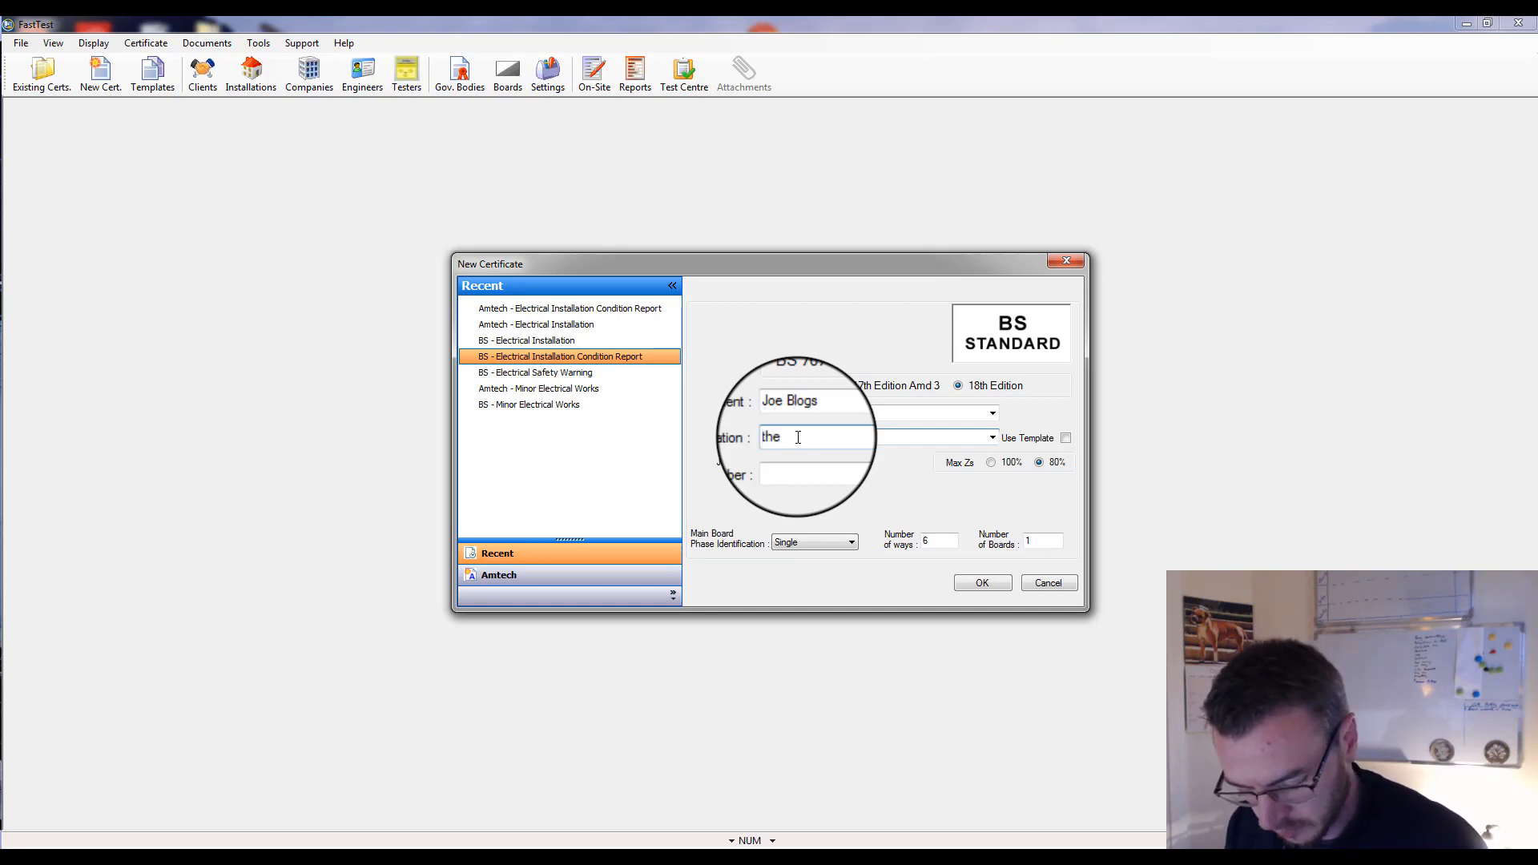
left_click(987, 583)
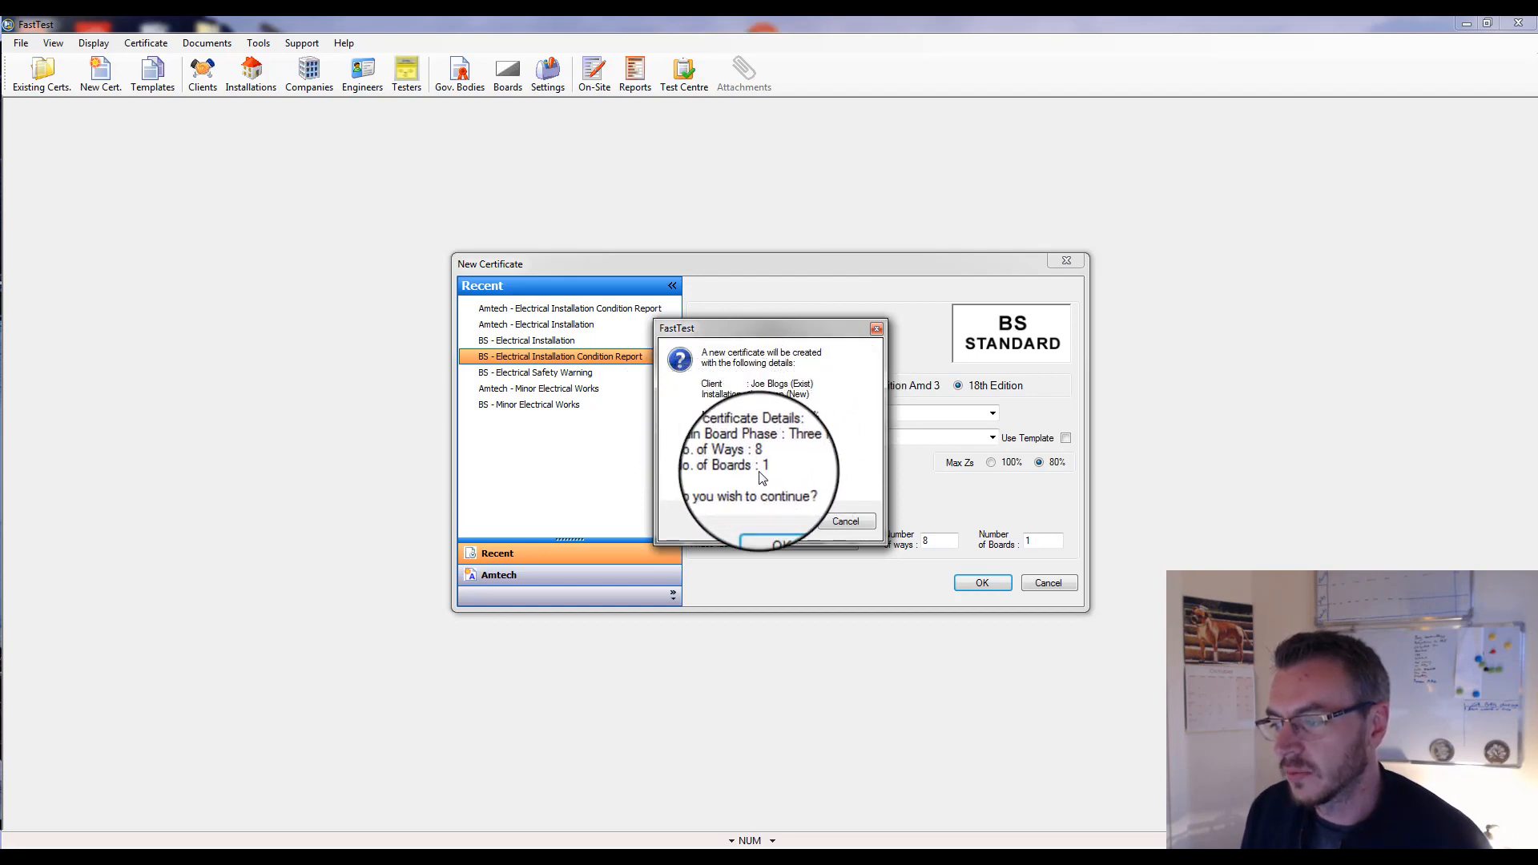
left_click(780, 517)
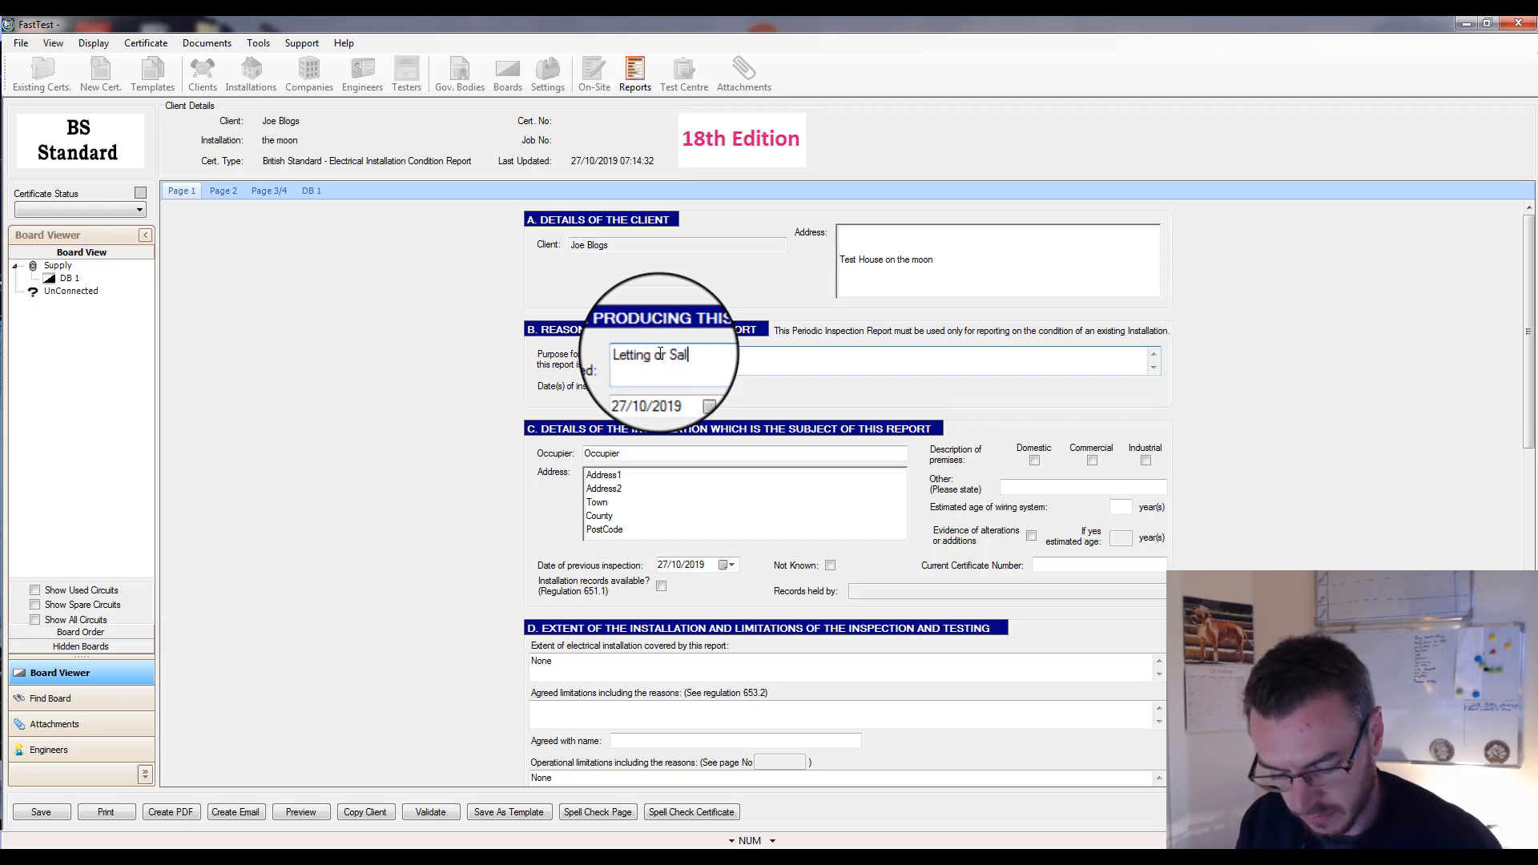
In section B, give "Letting or Sale" as the report's purpose and set the inspection date to 27/10/2019
left_click(702, 392)
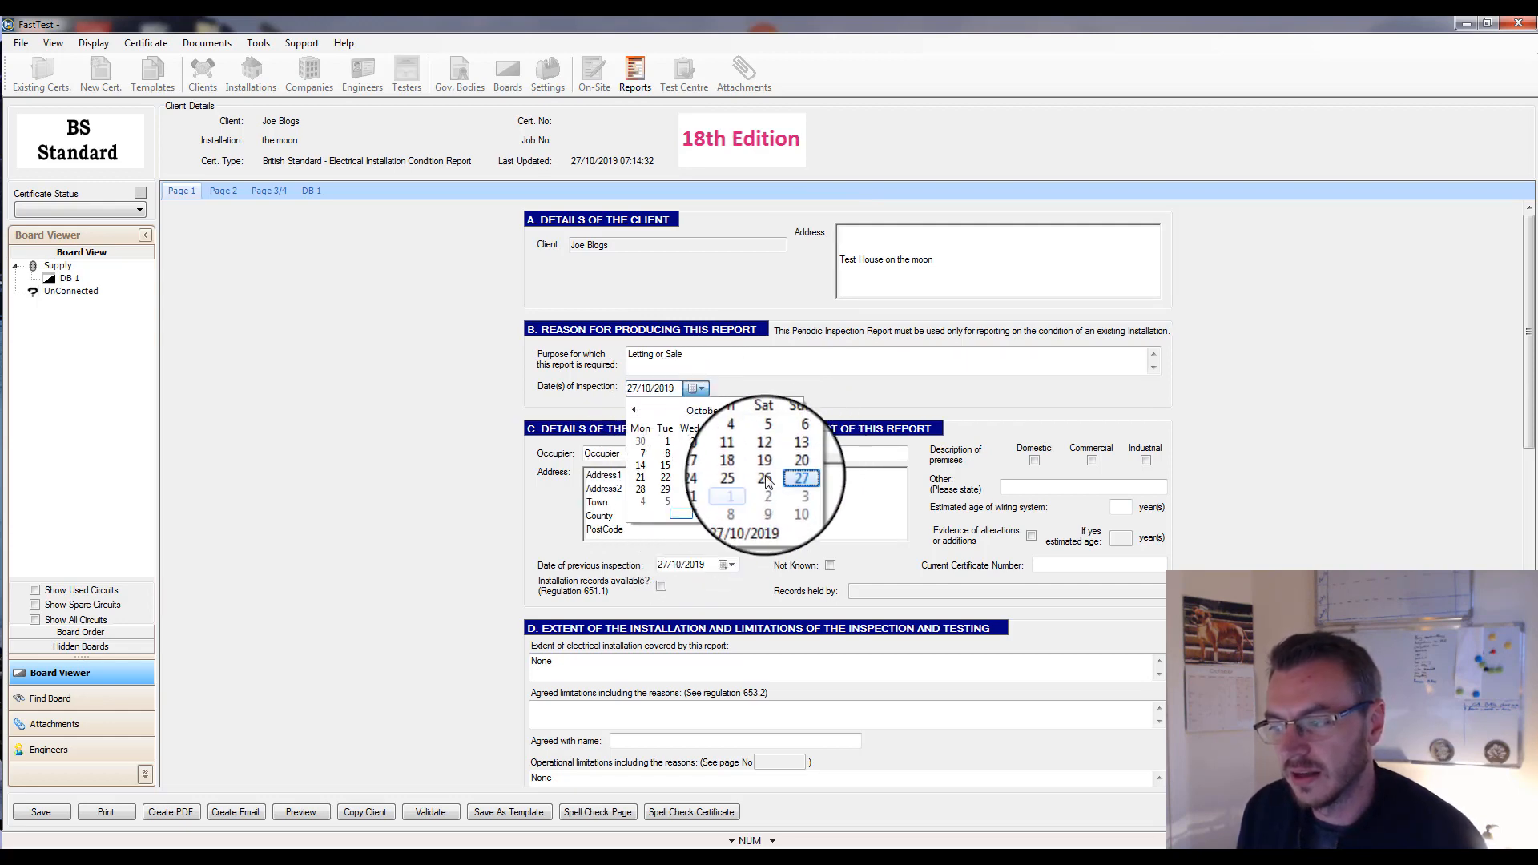
left_click(685, 520)
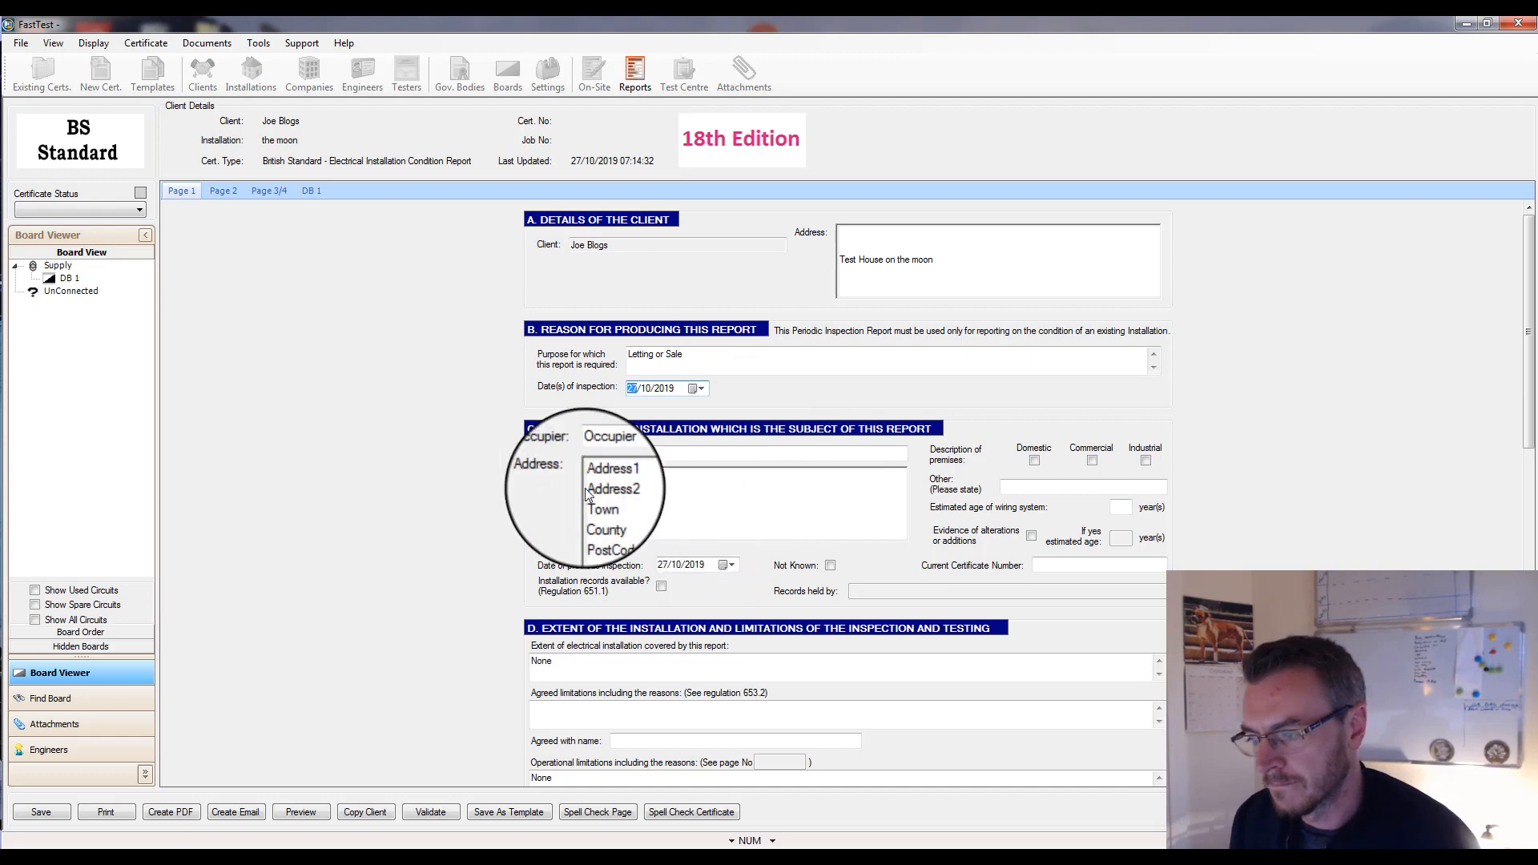
Fill in the occupier's name and the installation address in section C
left_click(624, 455)
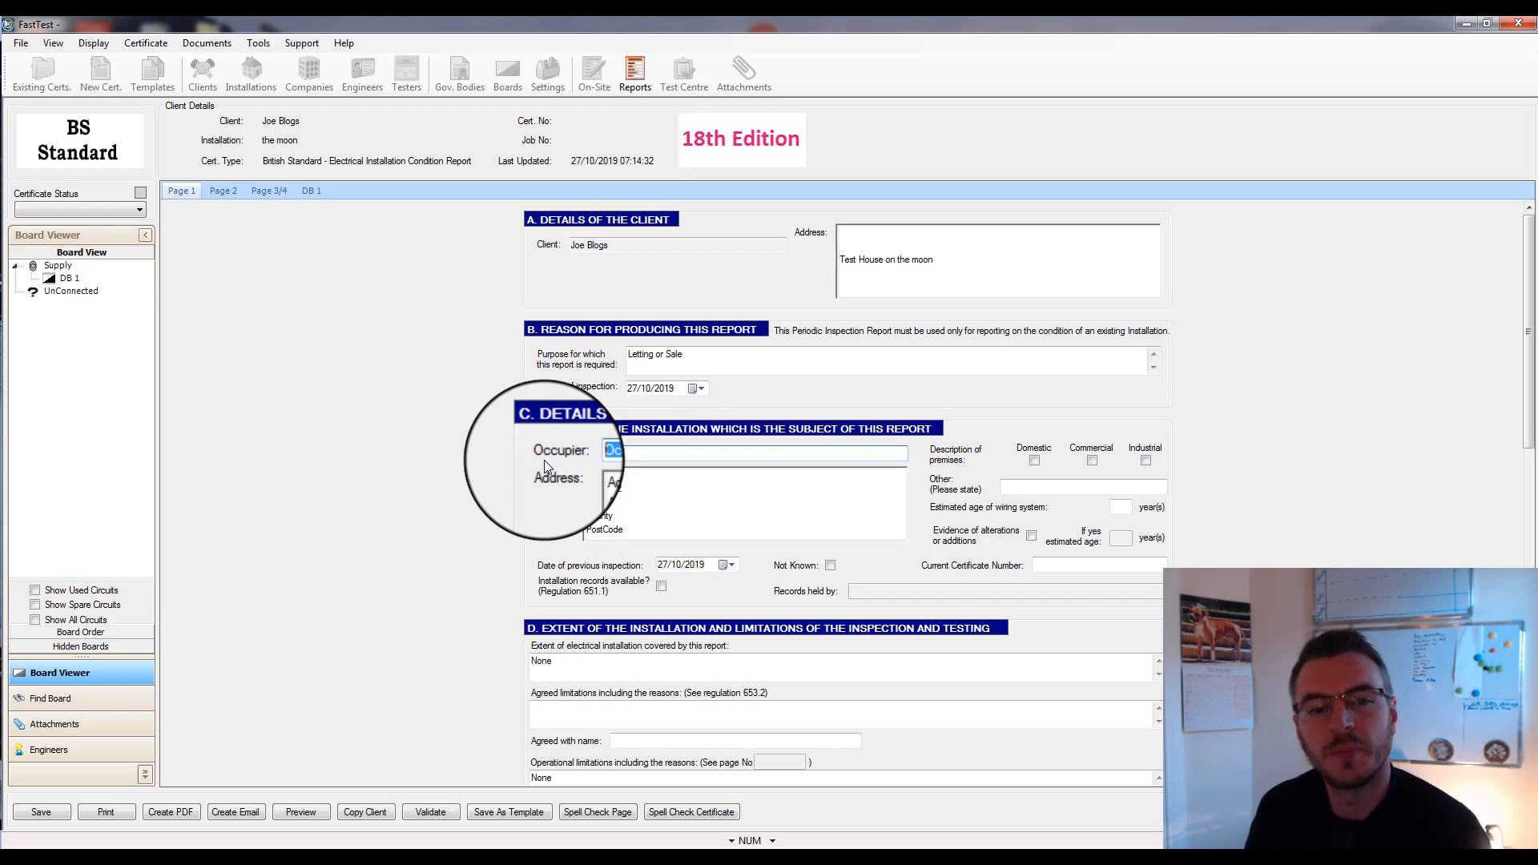
type("Ma")
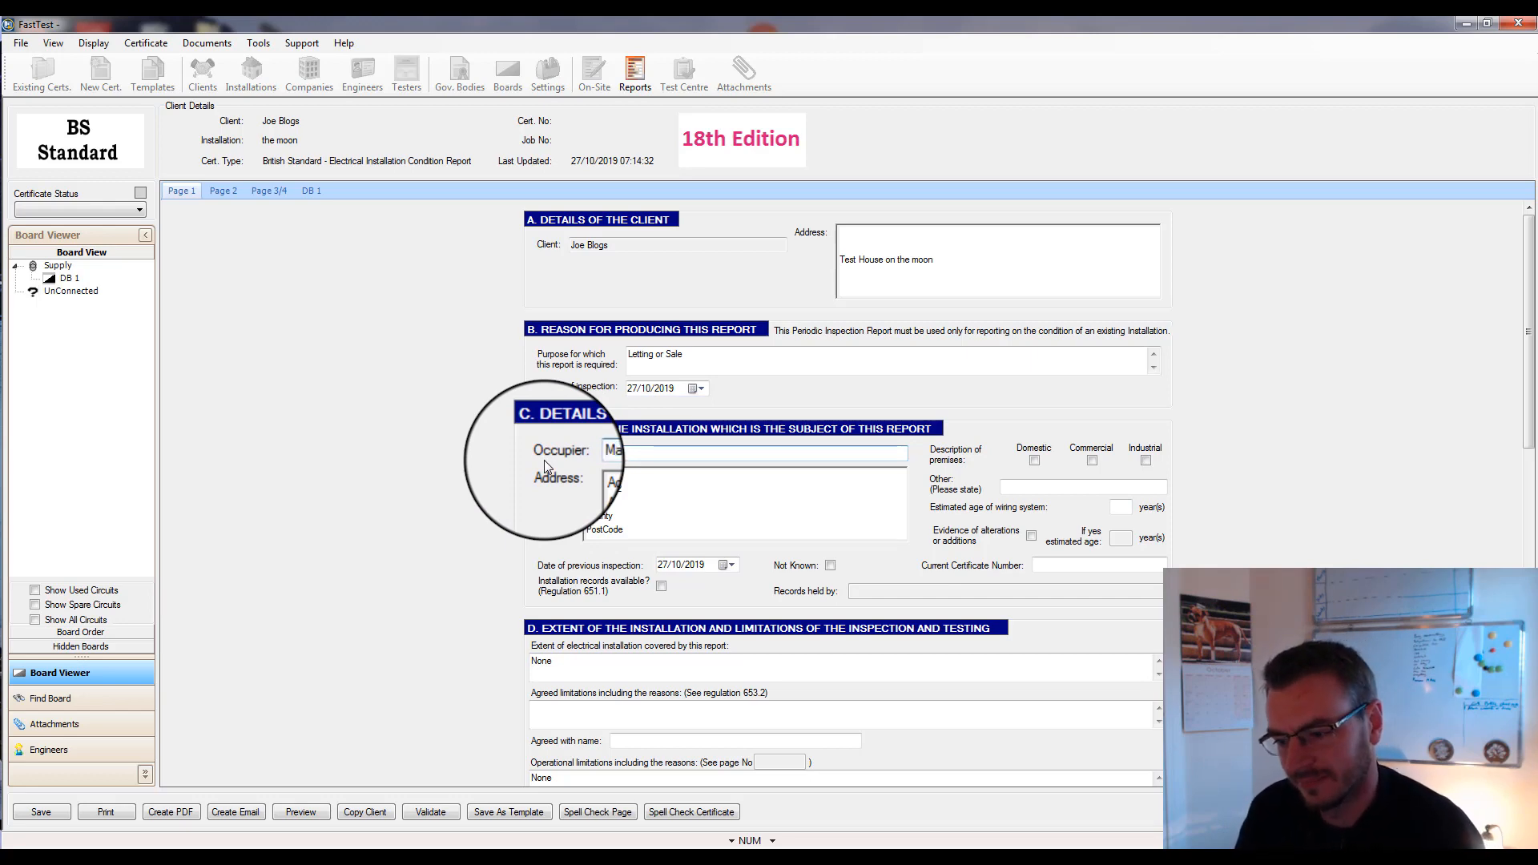
type("rchant")
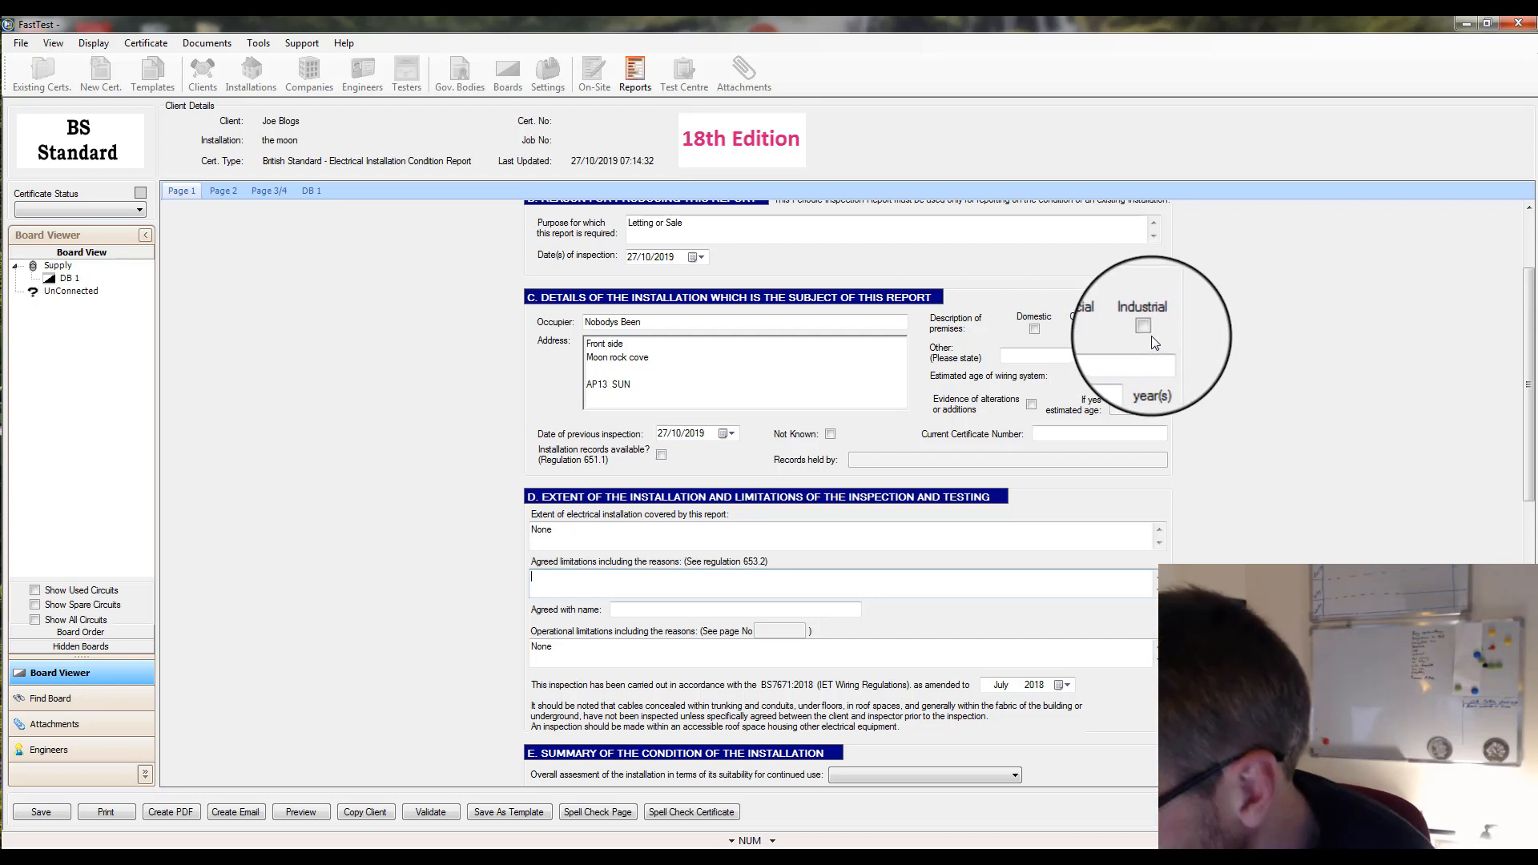
Describe the premises as Domestic with wiring aged 10 years, and record evidence of alterations with an estimated age of 5 years
left_click(1035, 329)
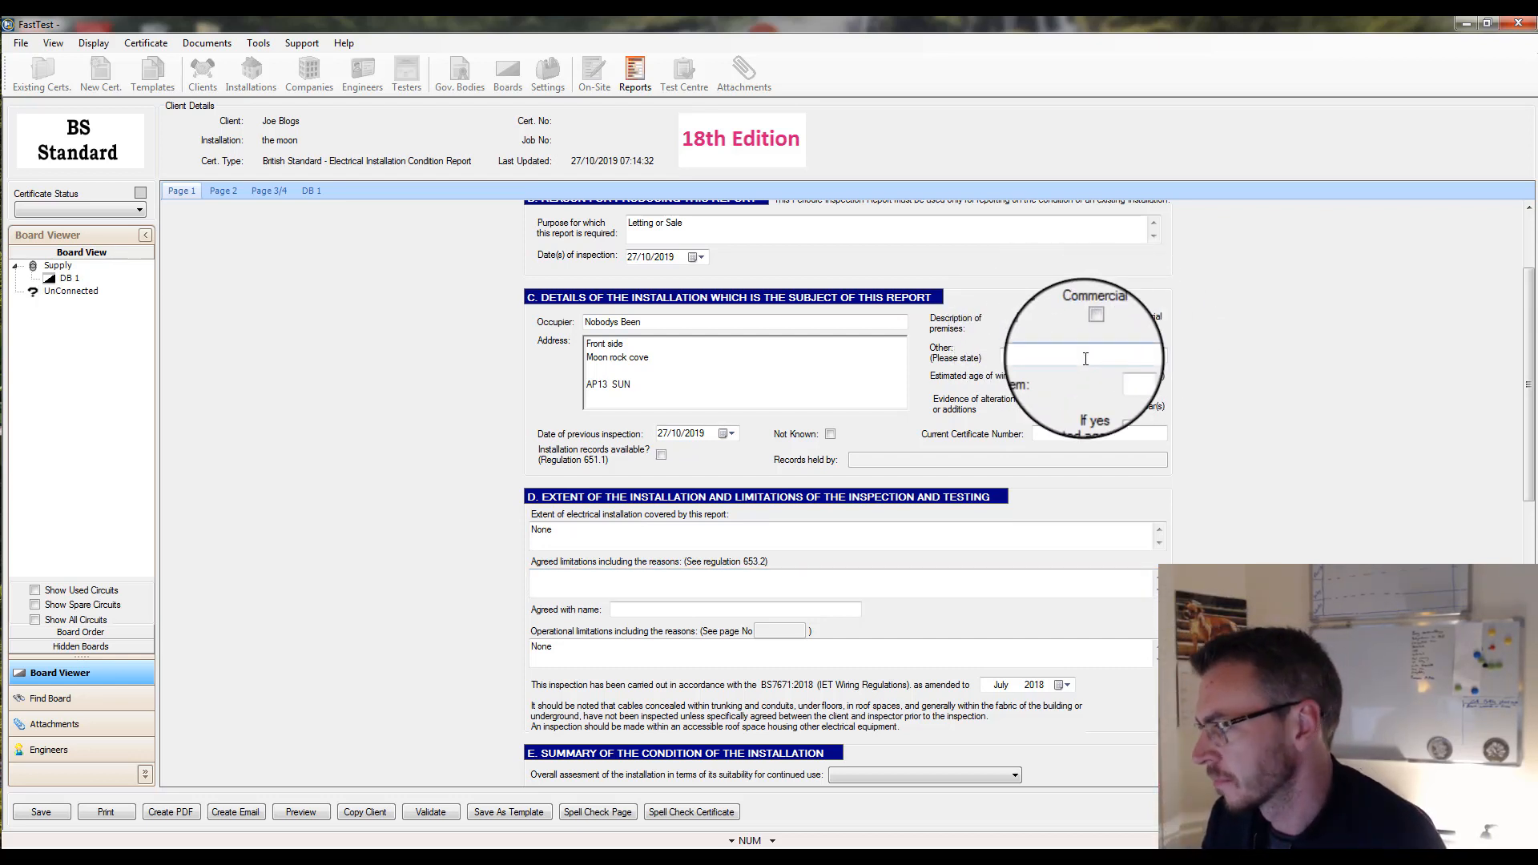
scroll(1394, 337, "down", 1)
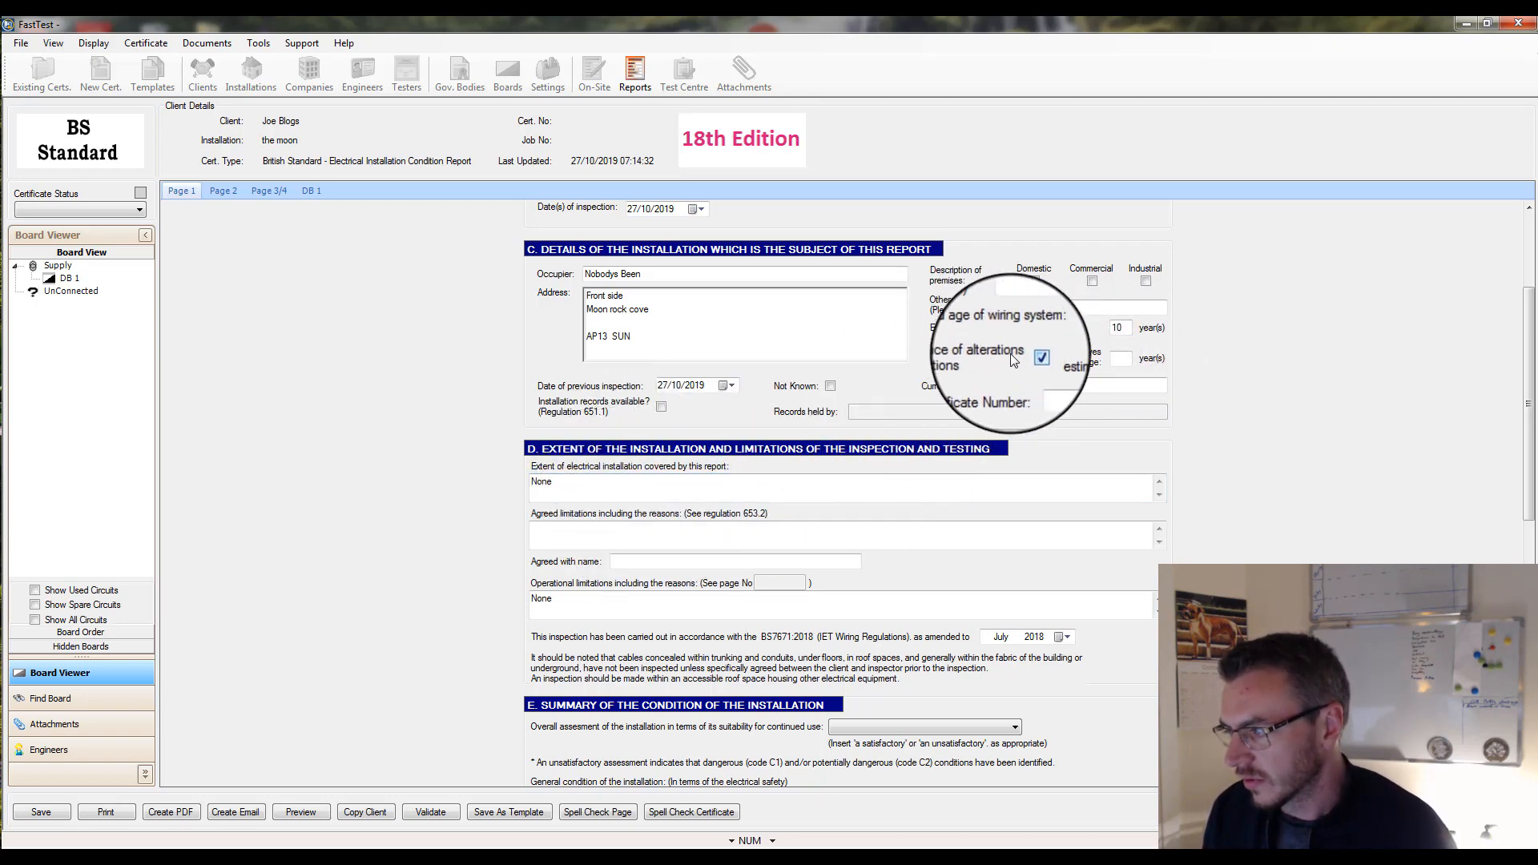
left_click(1119, 362)
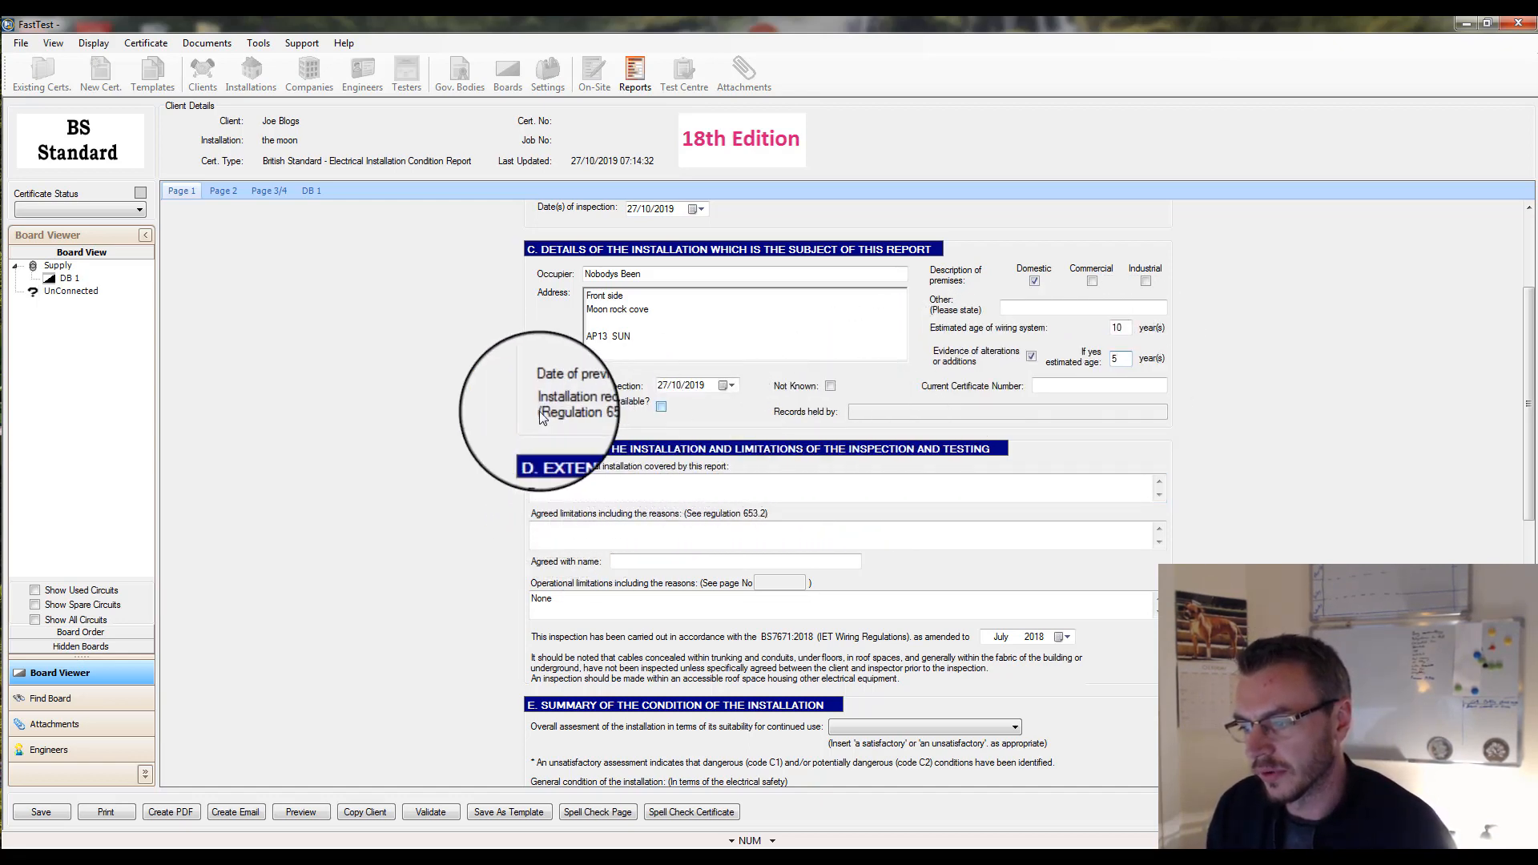
Replace the extent of the electrical installation in section D with "Complete installation, Including gaeage" and return to the last word for correction
double_click(554, 483)
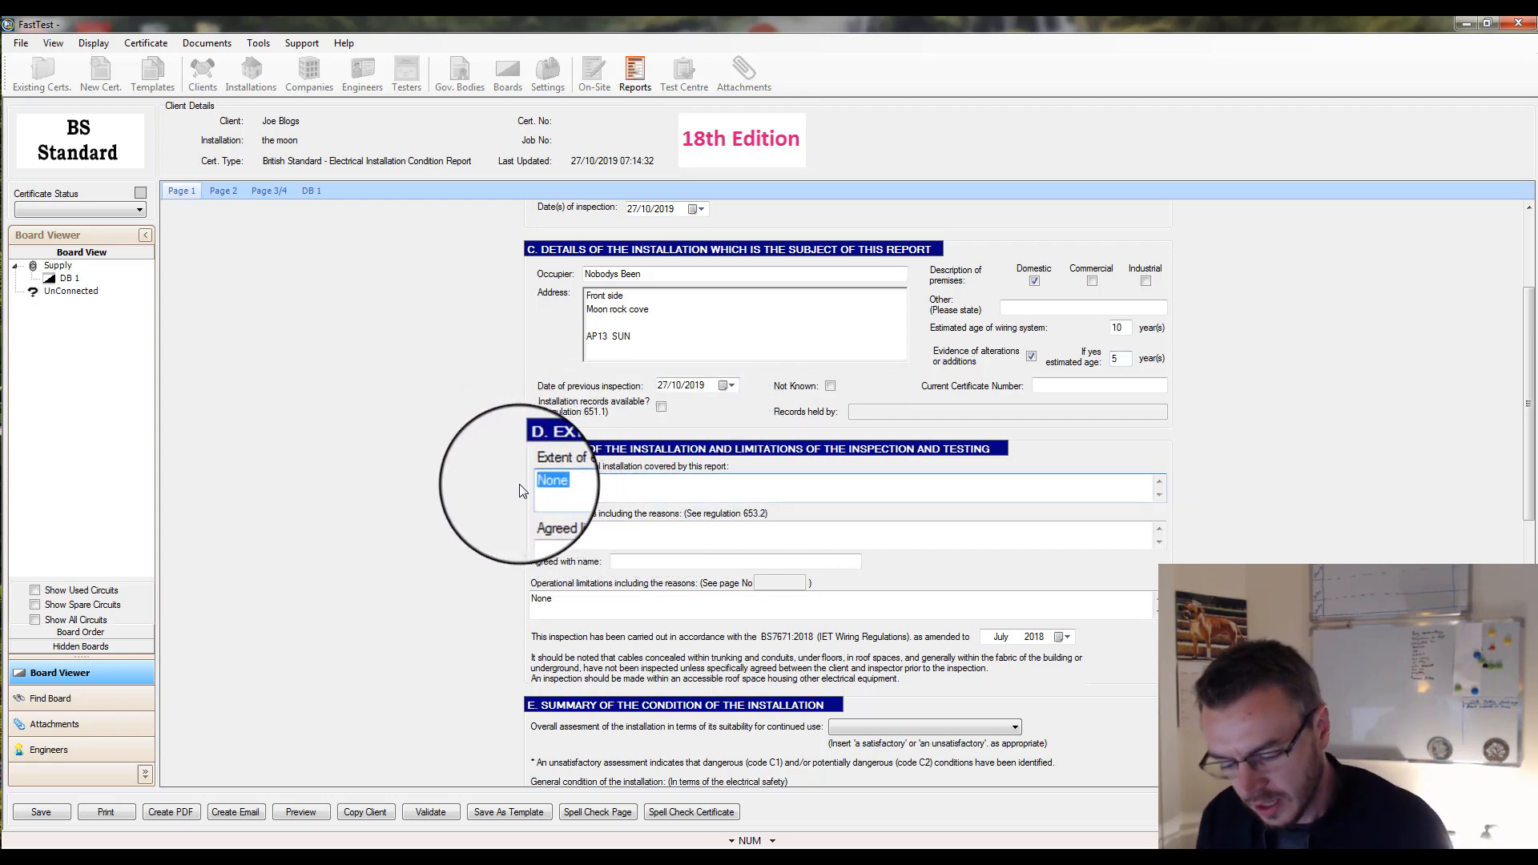
type("C")
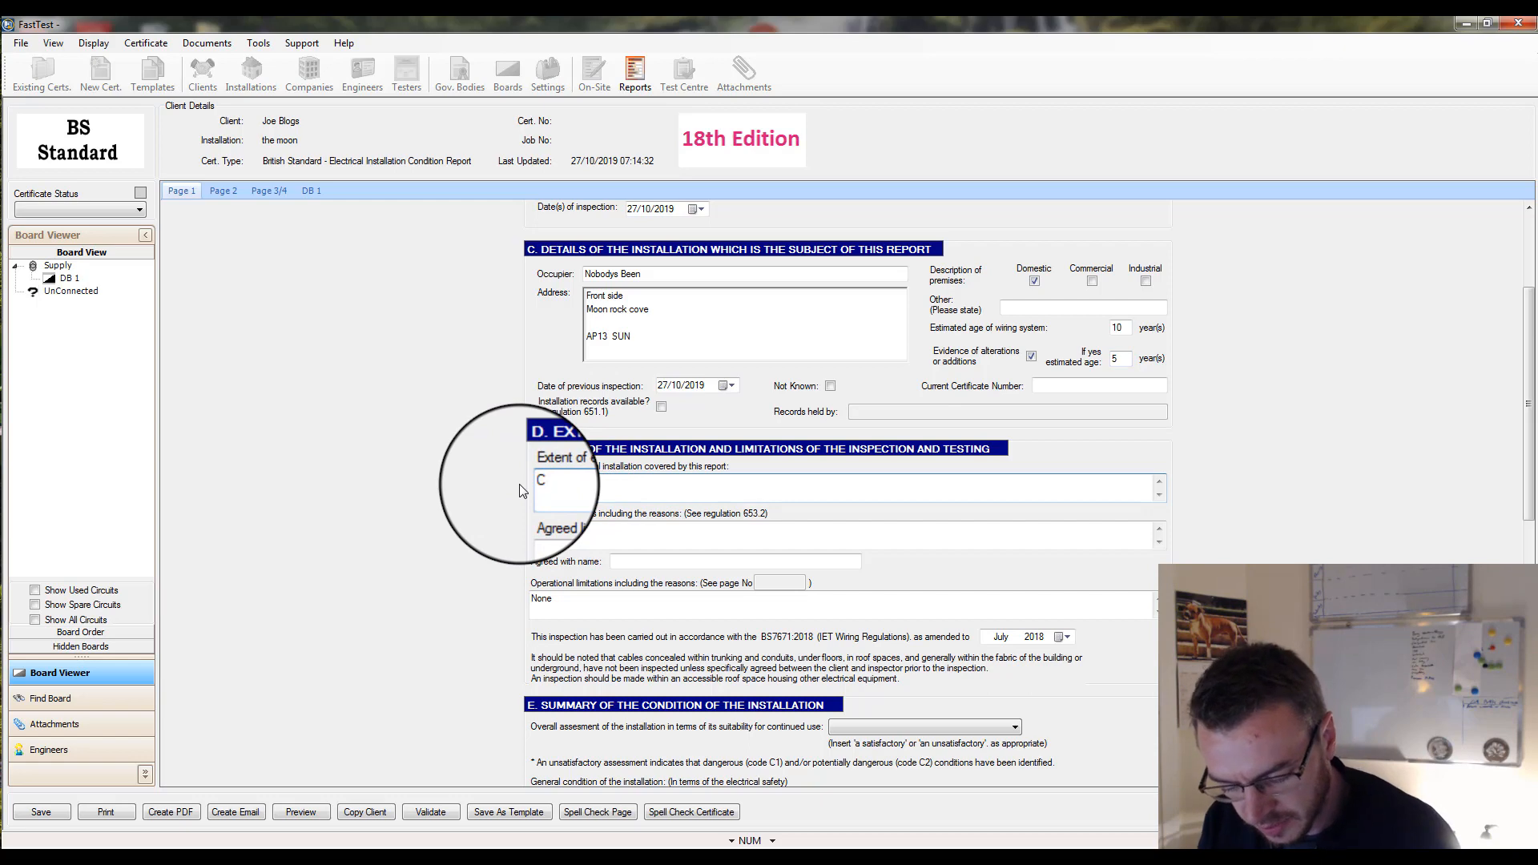
type("o")
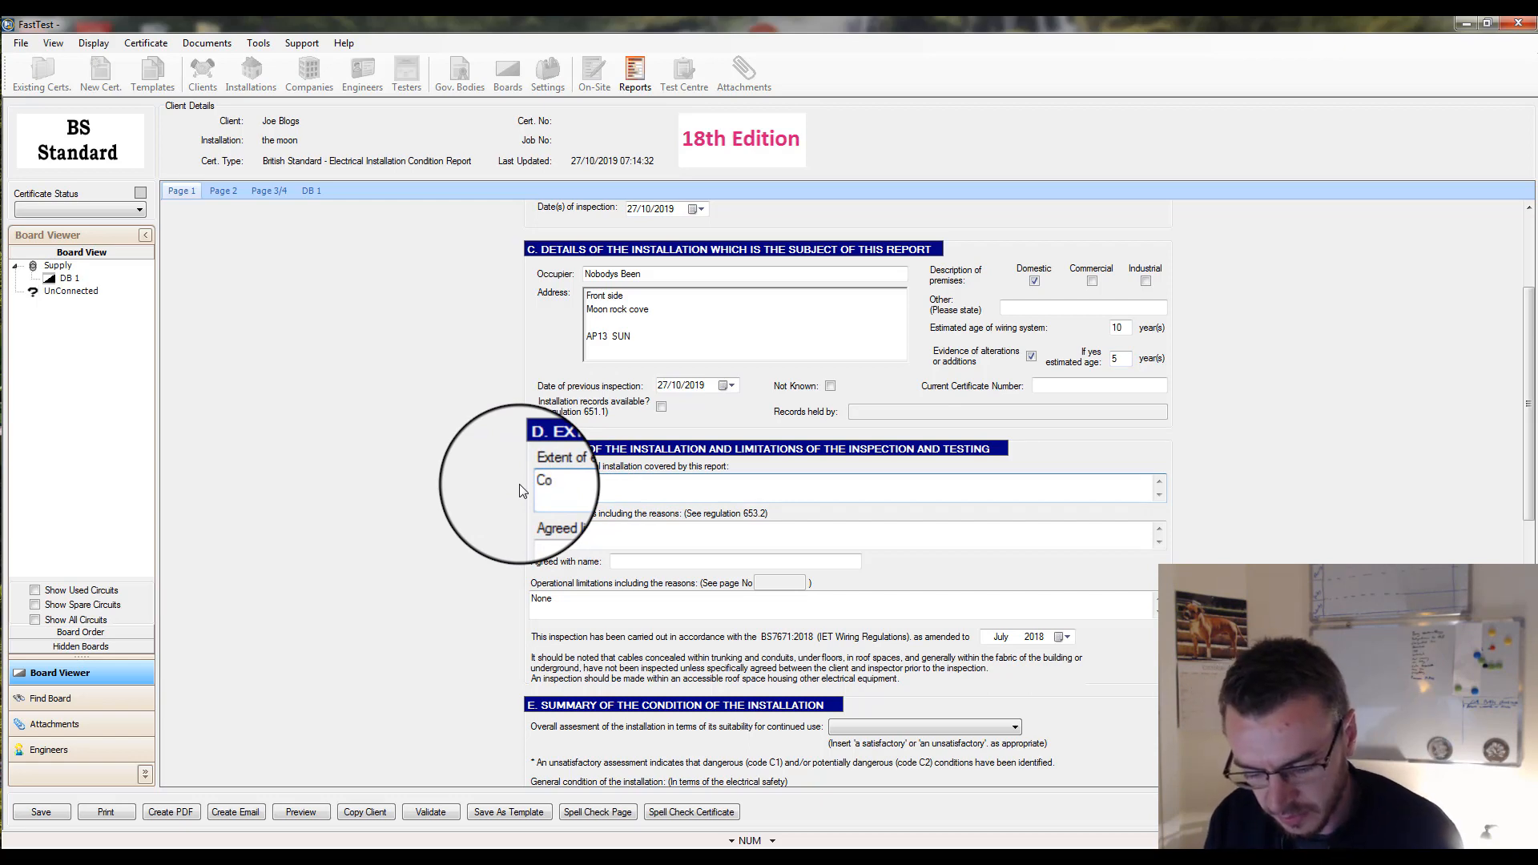
type("mplete")
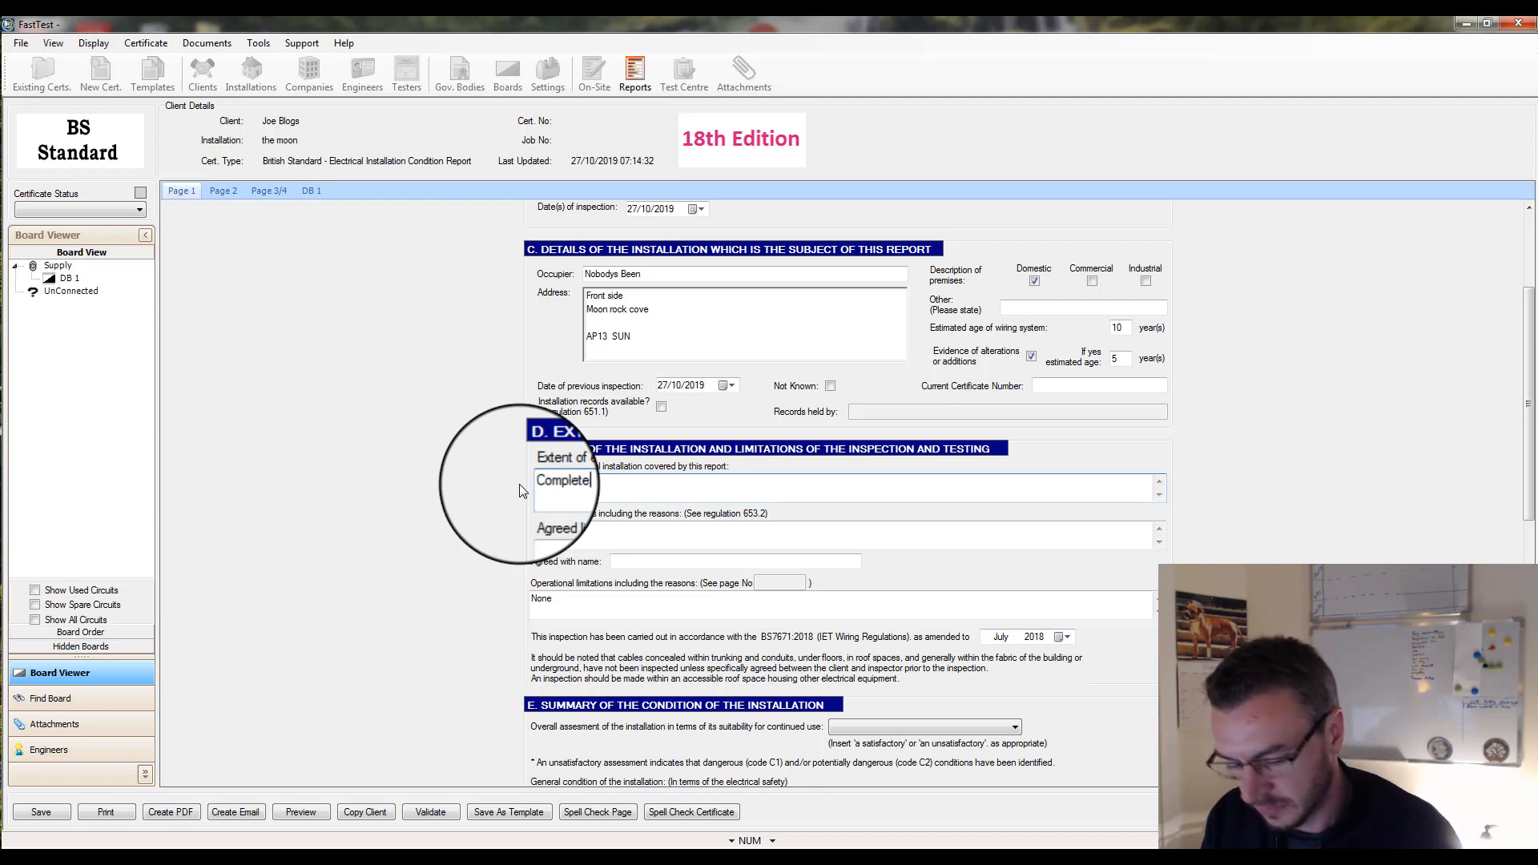
type(" i")
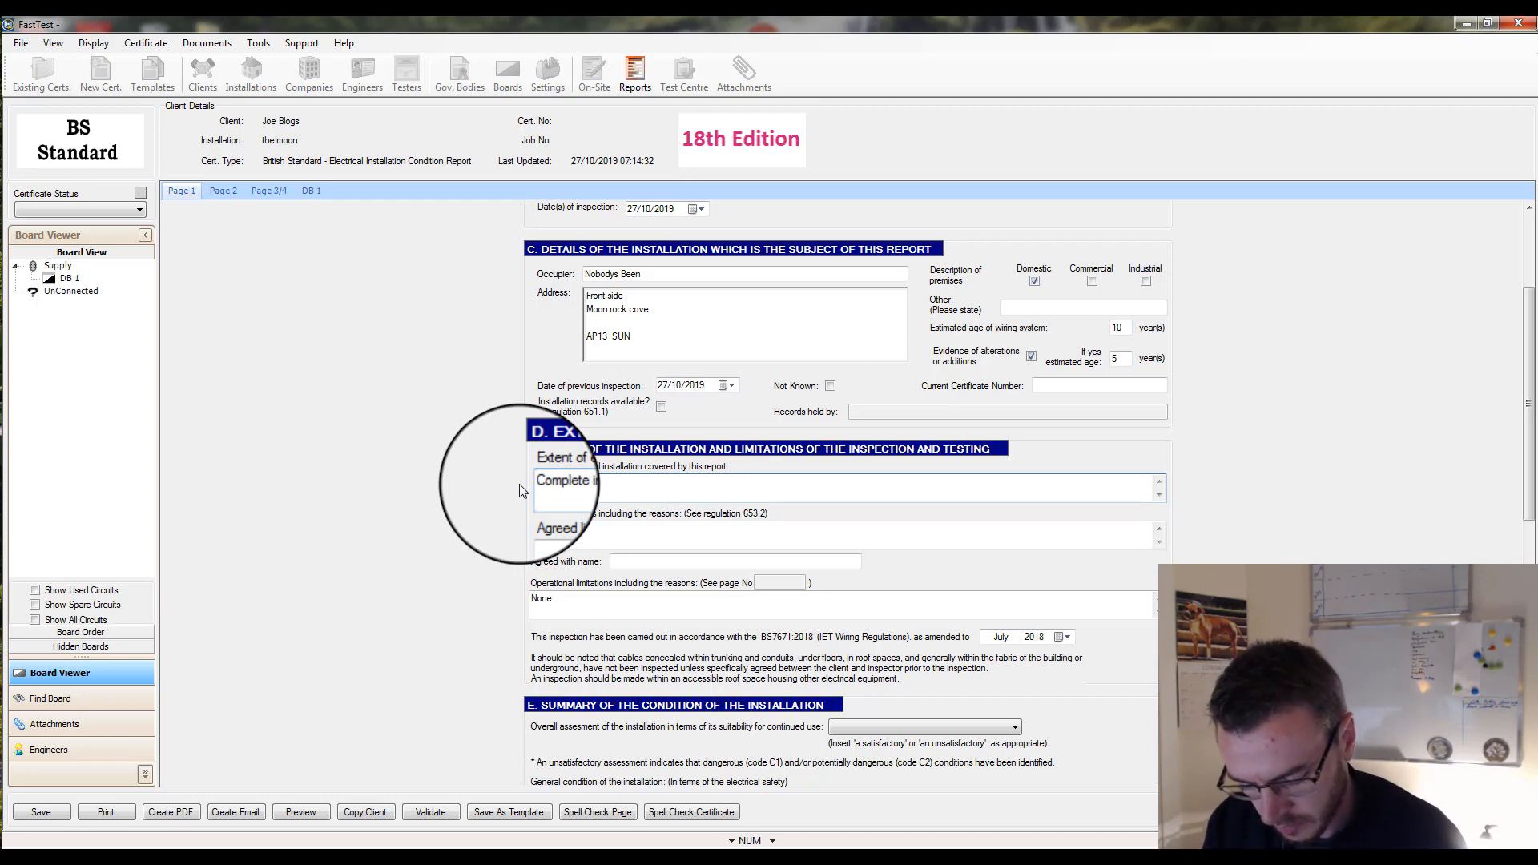
type("nstallation")
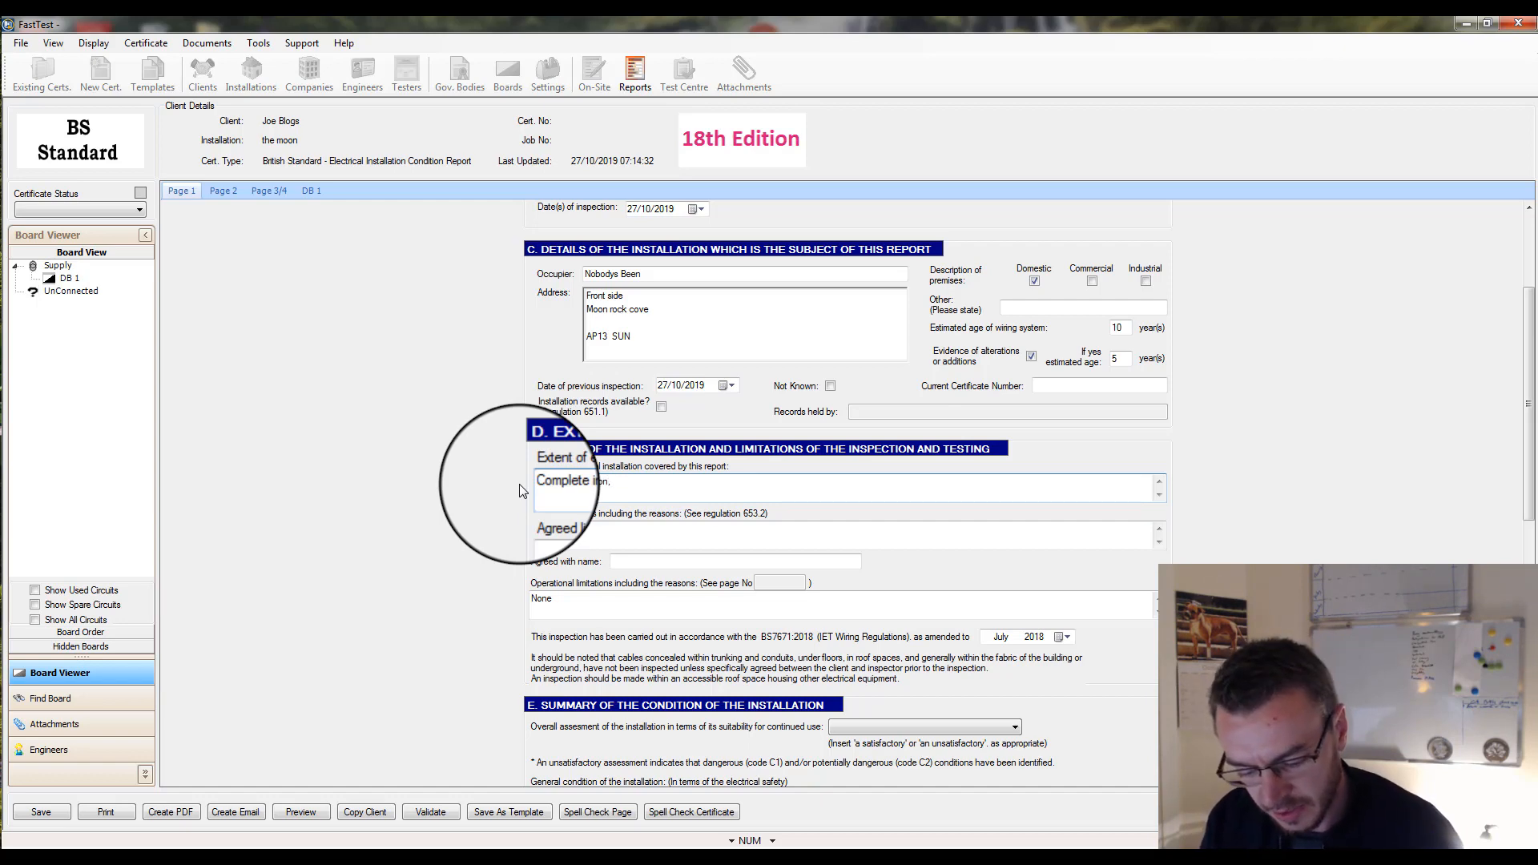
type(", In")
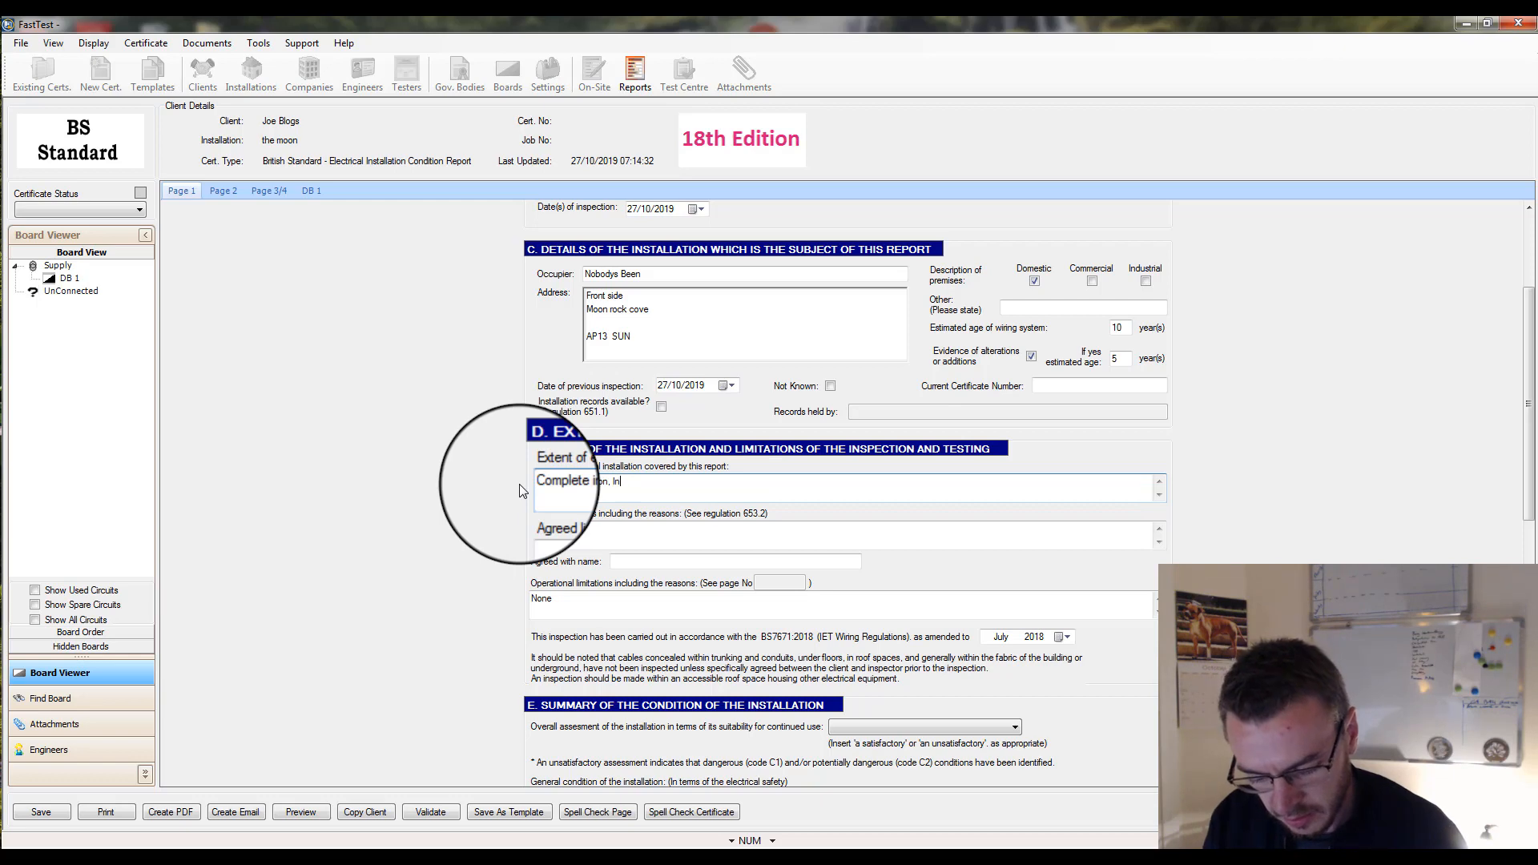
type("clucu")
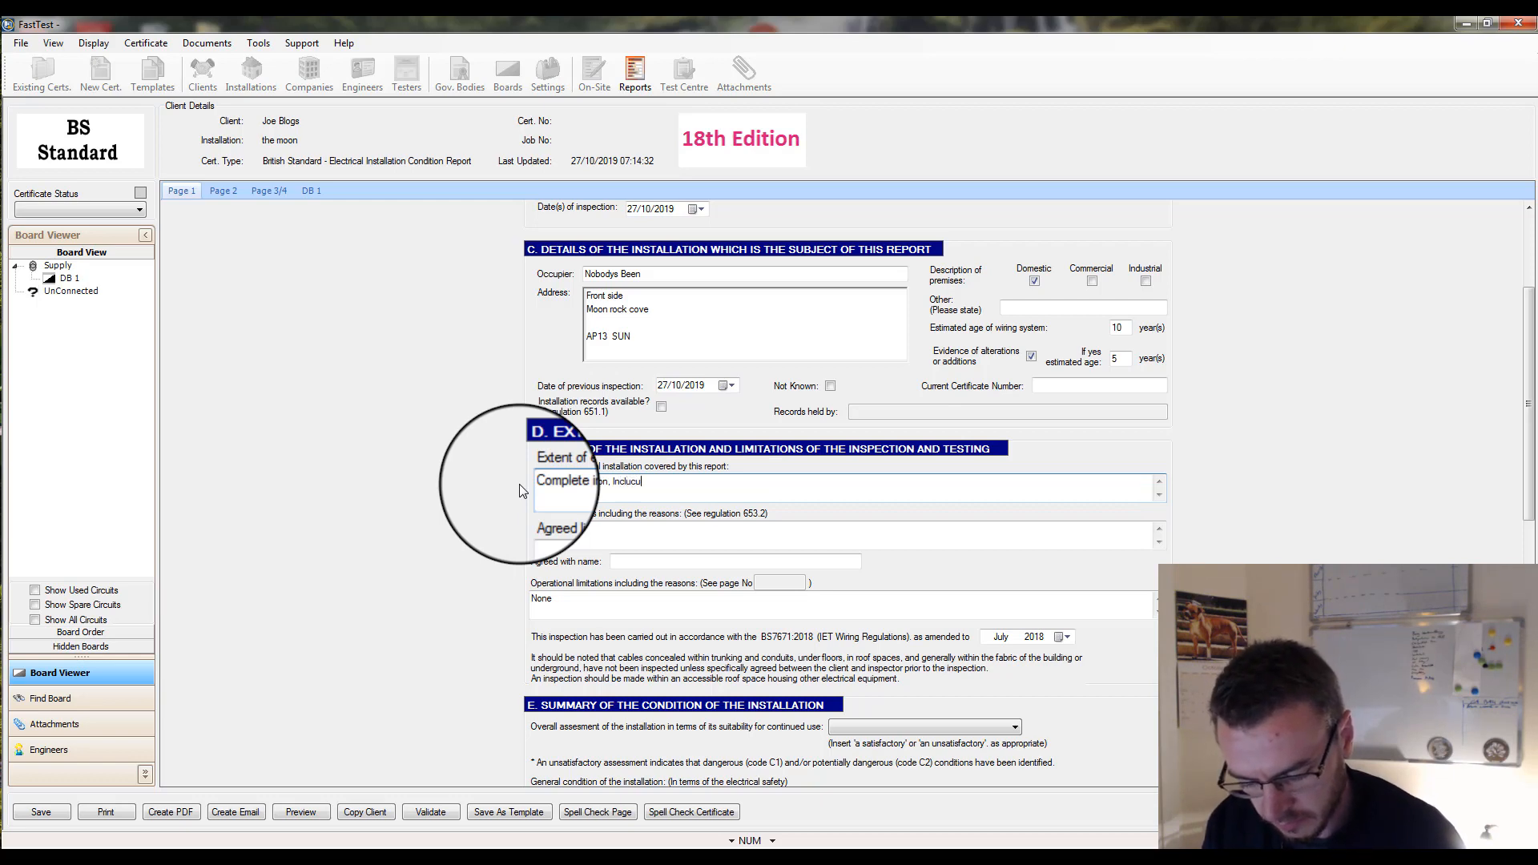
key("BackSpace")
type("ing")
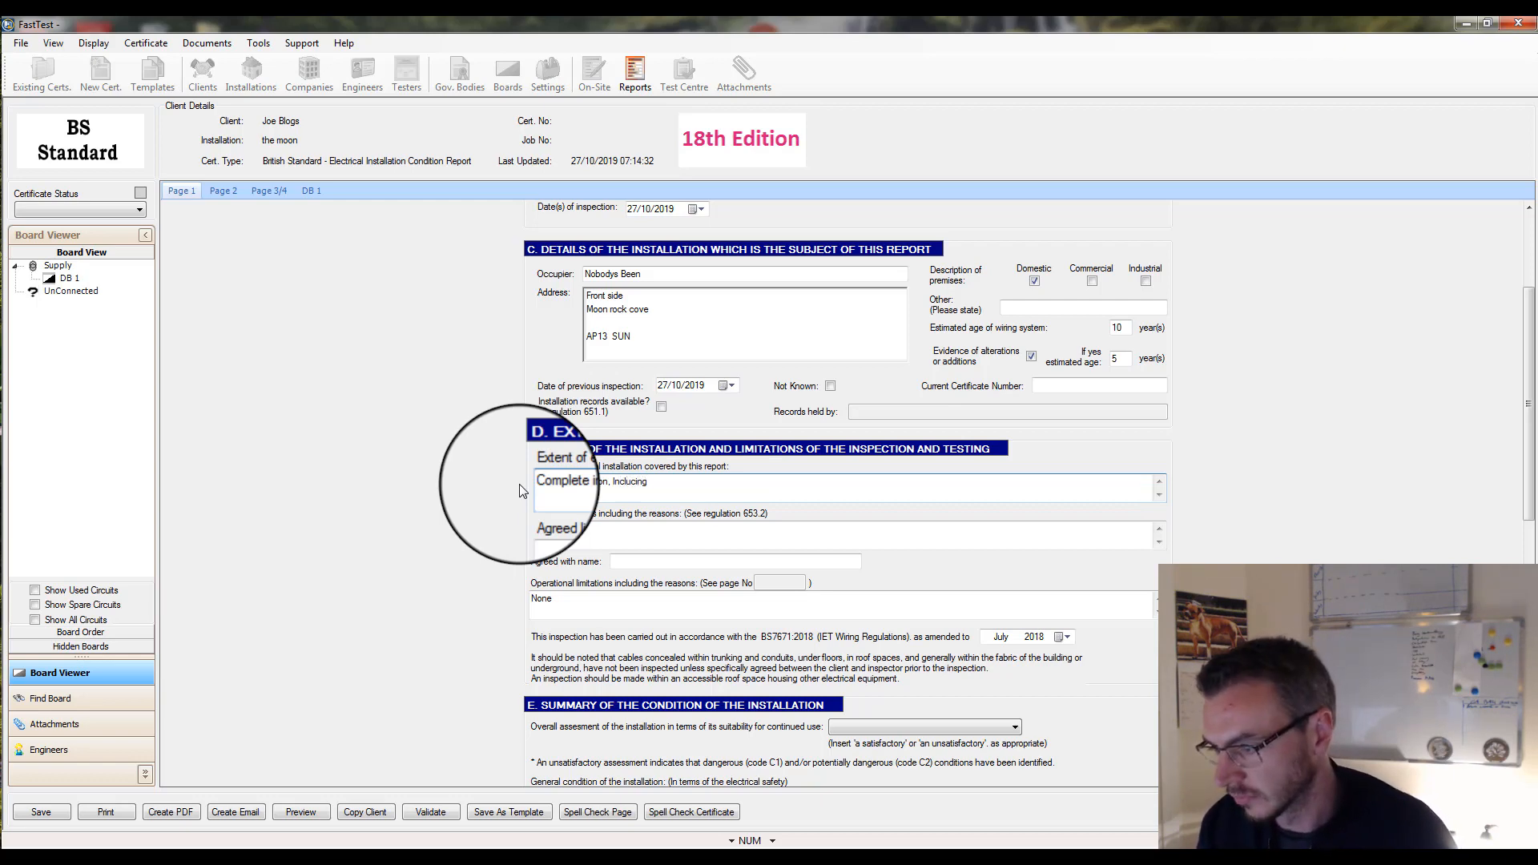
key("BackSpace")
key("BackSpace")
key("BackSpace")
key("BackSpace")
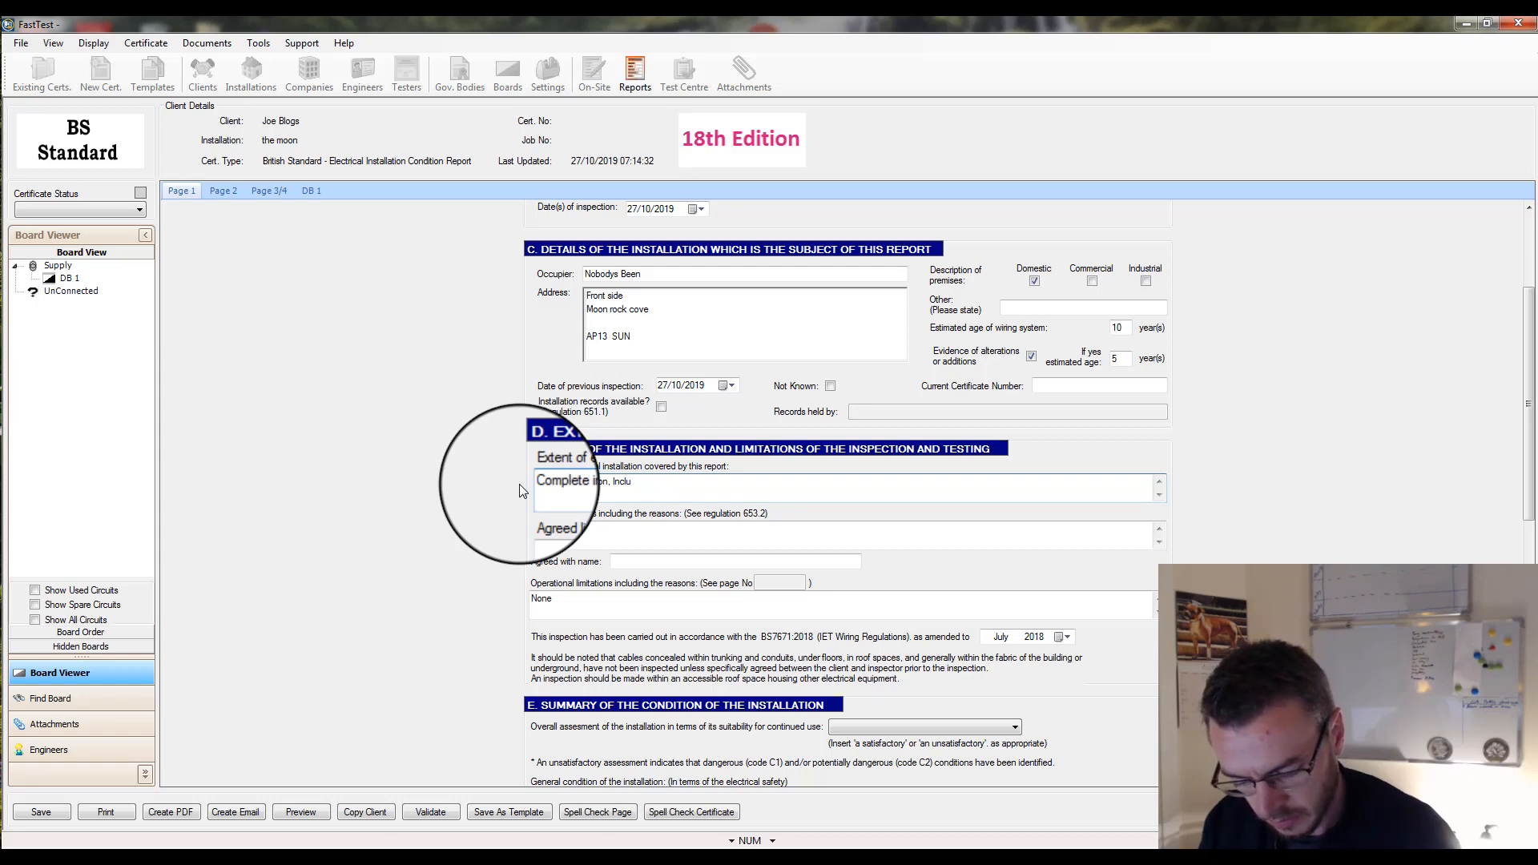
type("ding gaea")
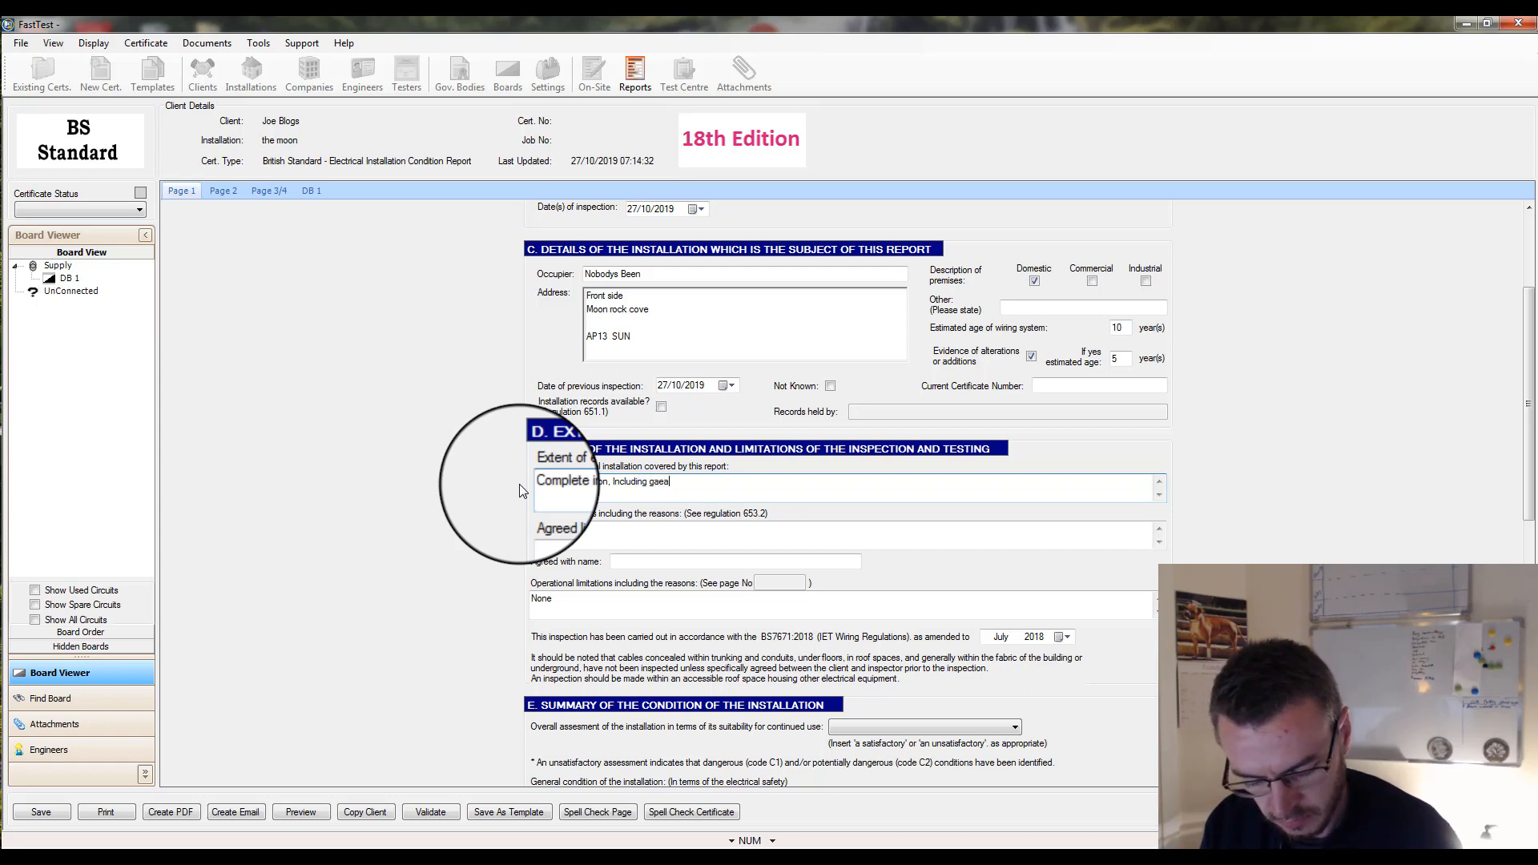
type("ge")
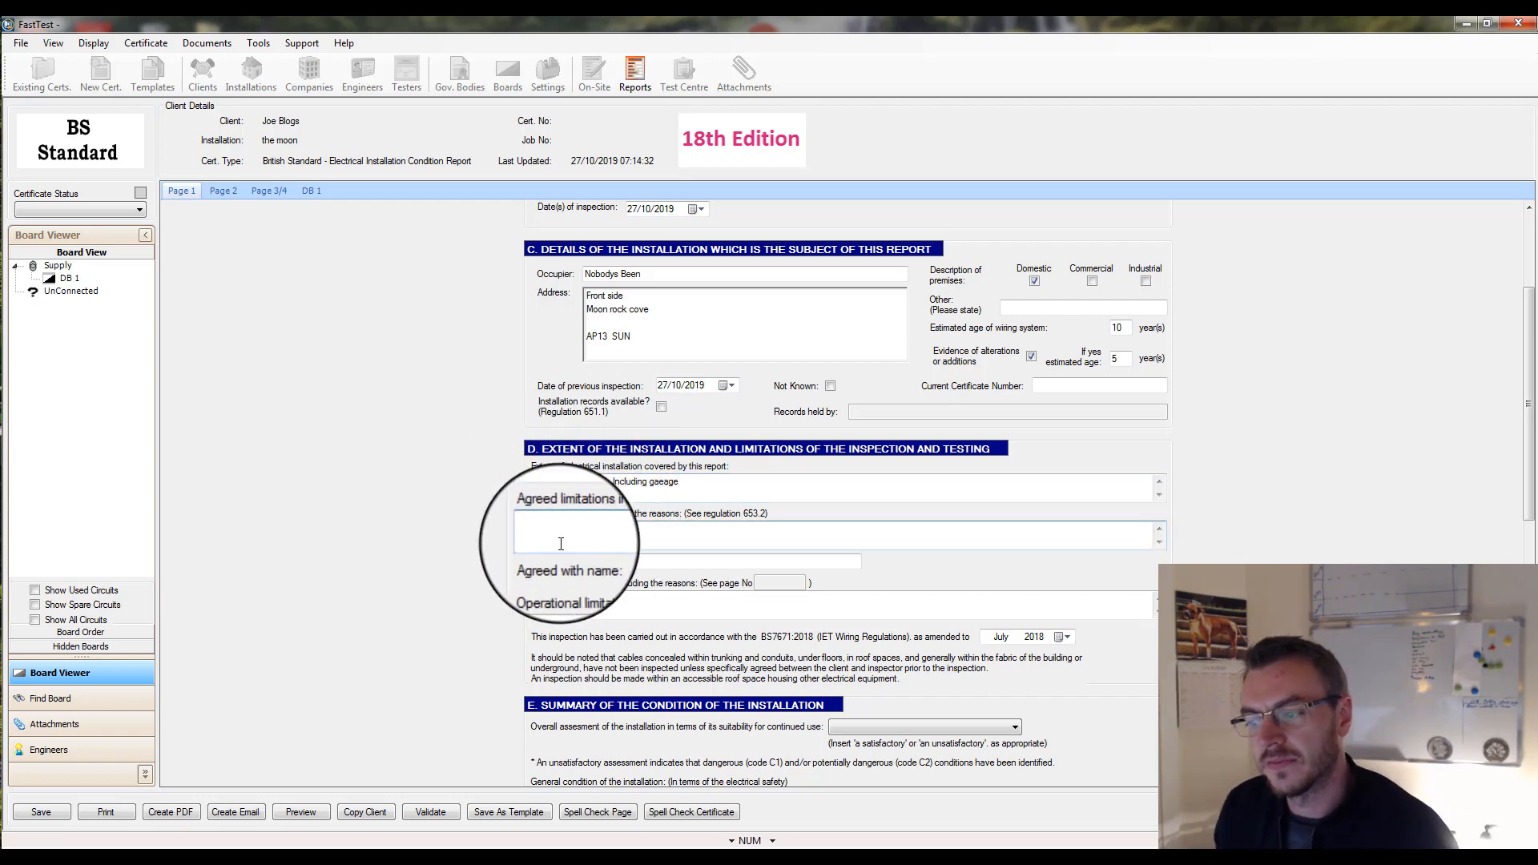
left_click(660, 480)
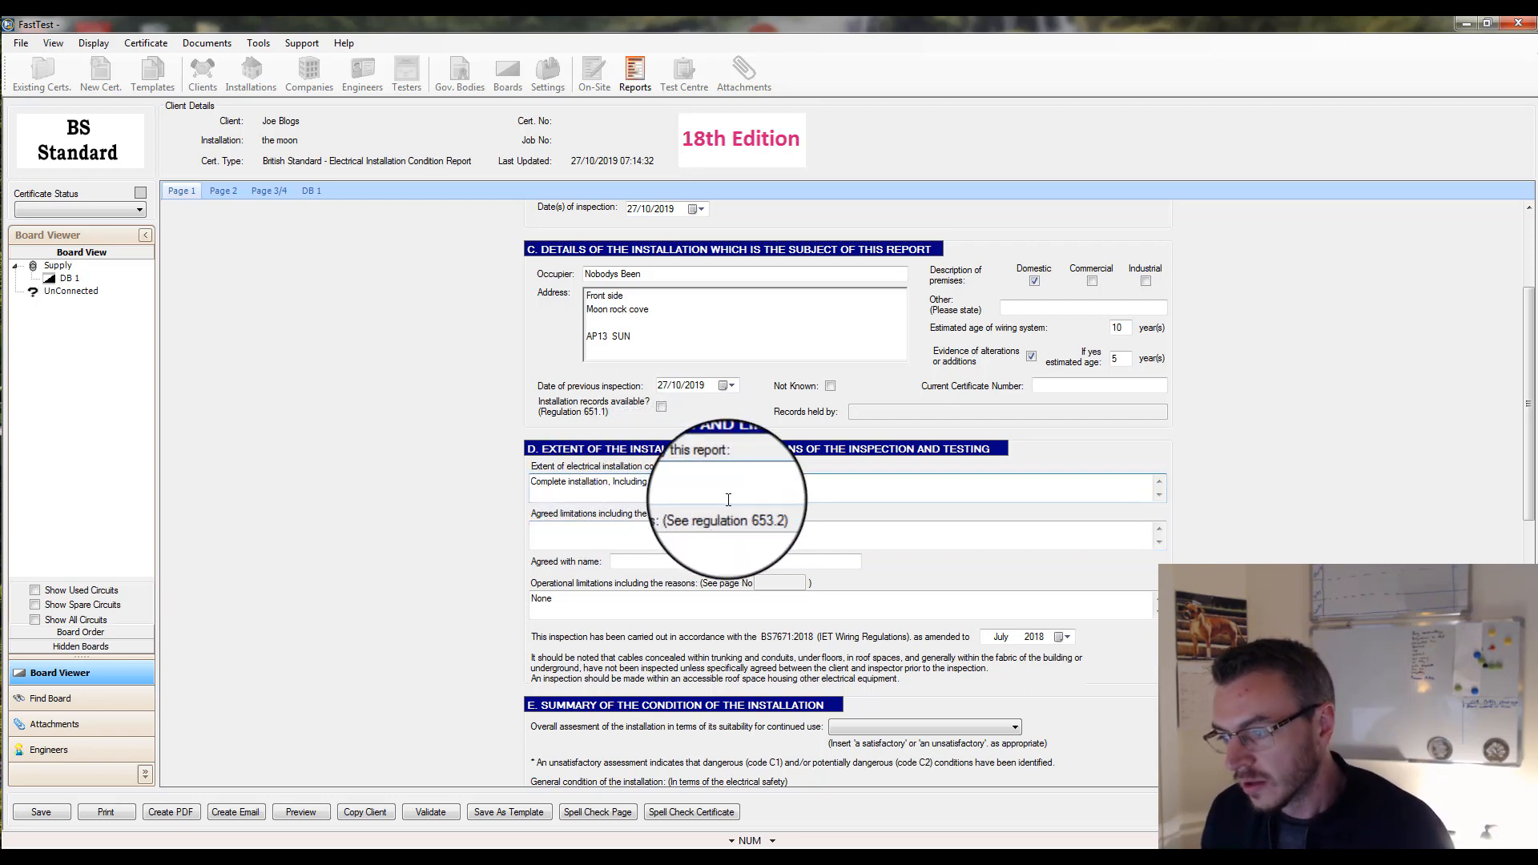
Shorten the extent of the electrical installation in section D to "Complete installation," by removing the mention of the garage
left_click(581, 536)
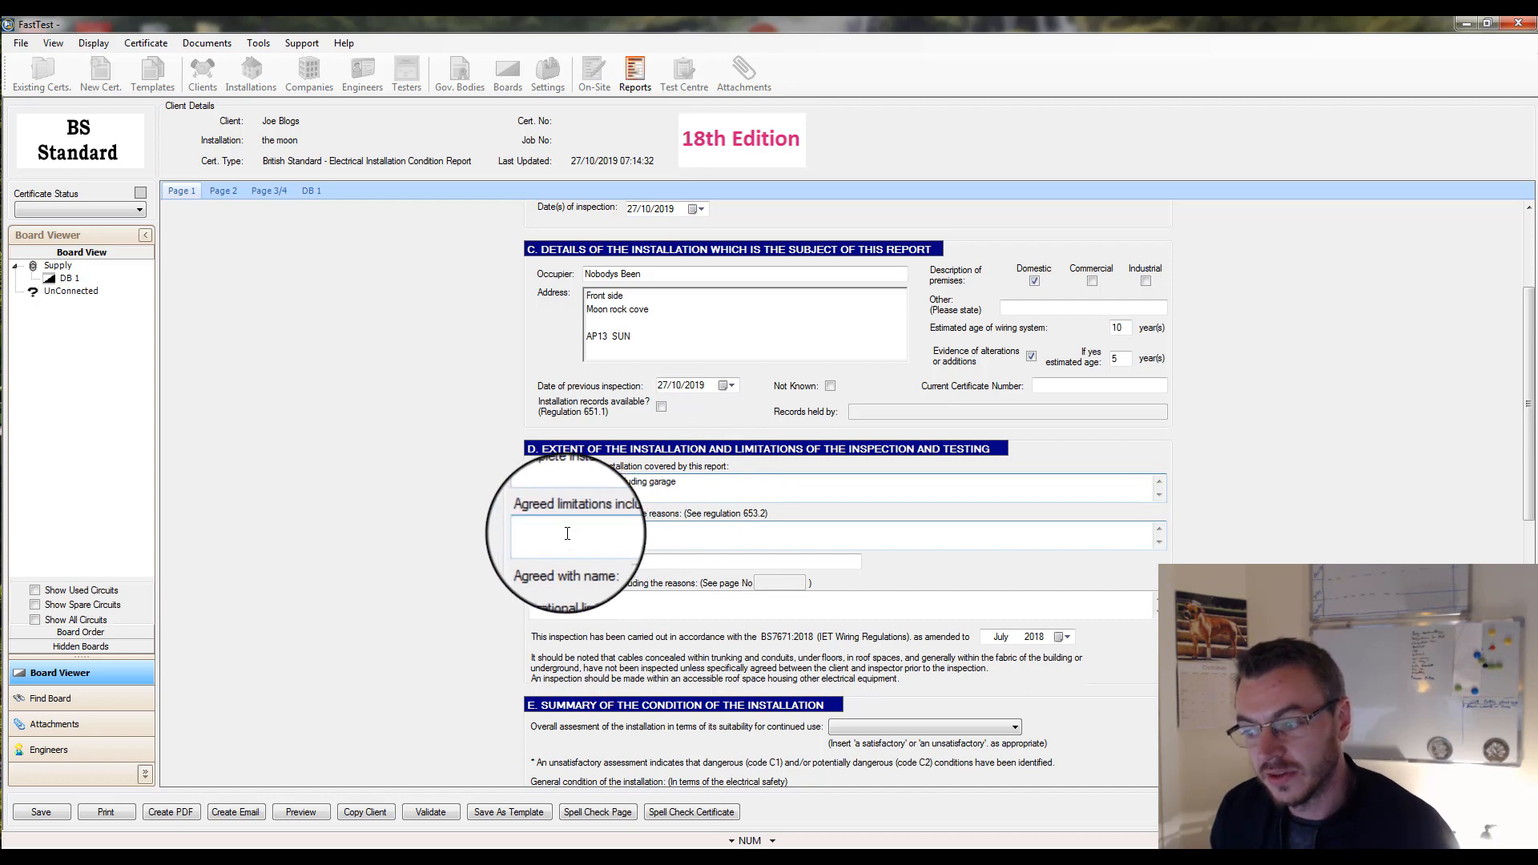
left_click_drag(680, 486, 615, 482)
key("Delete")
Enter "Garage not teasted" as the agreed limitations in section D and fill in the name of the person they were agreed with
left_click(559, 536)
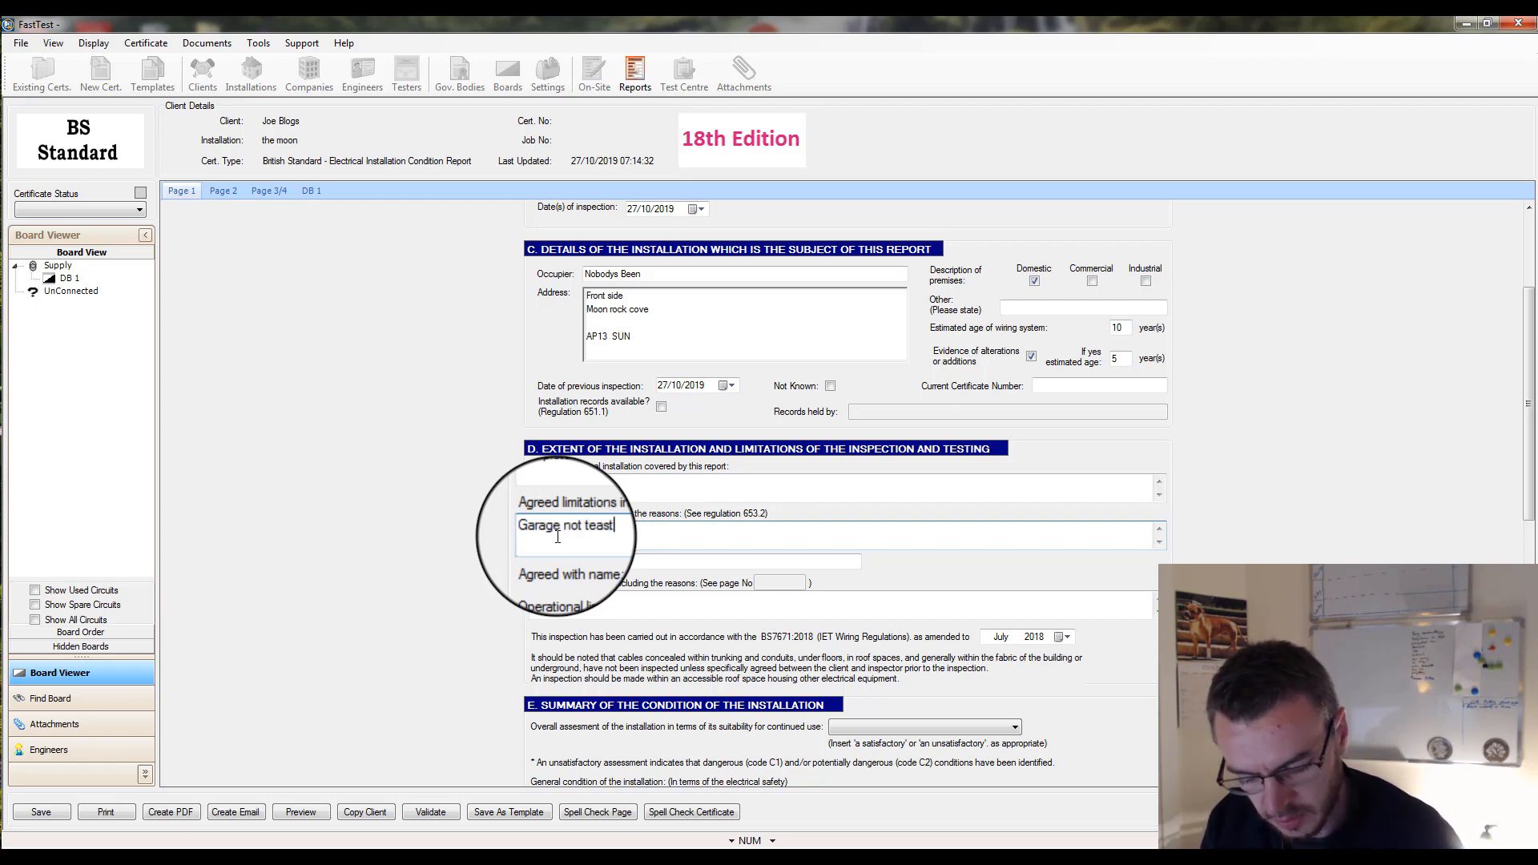
left_click(634, 564)
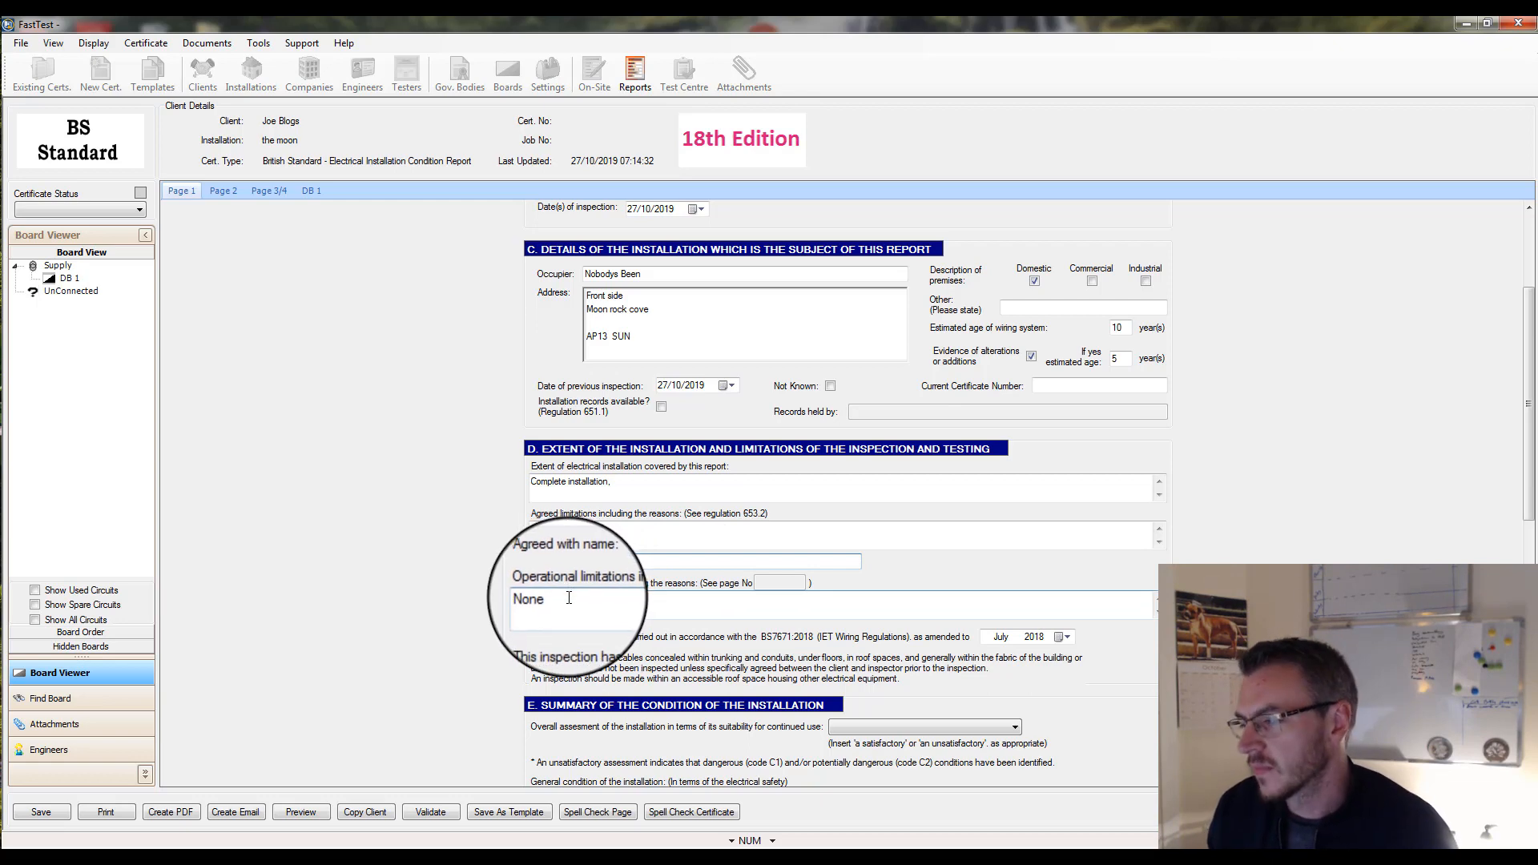
left_click_drag(570, 598, 524, 603)
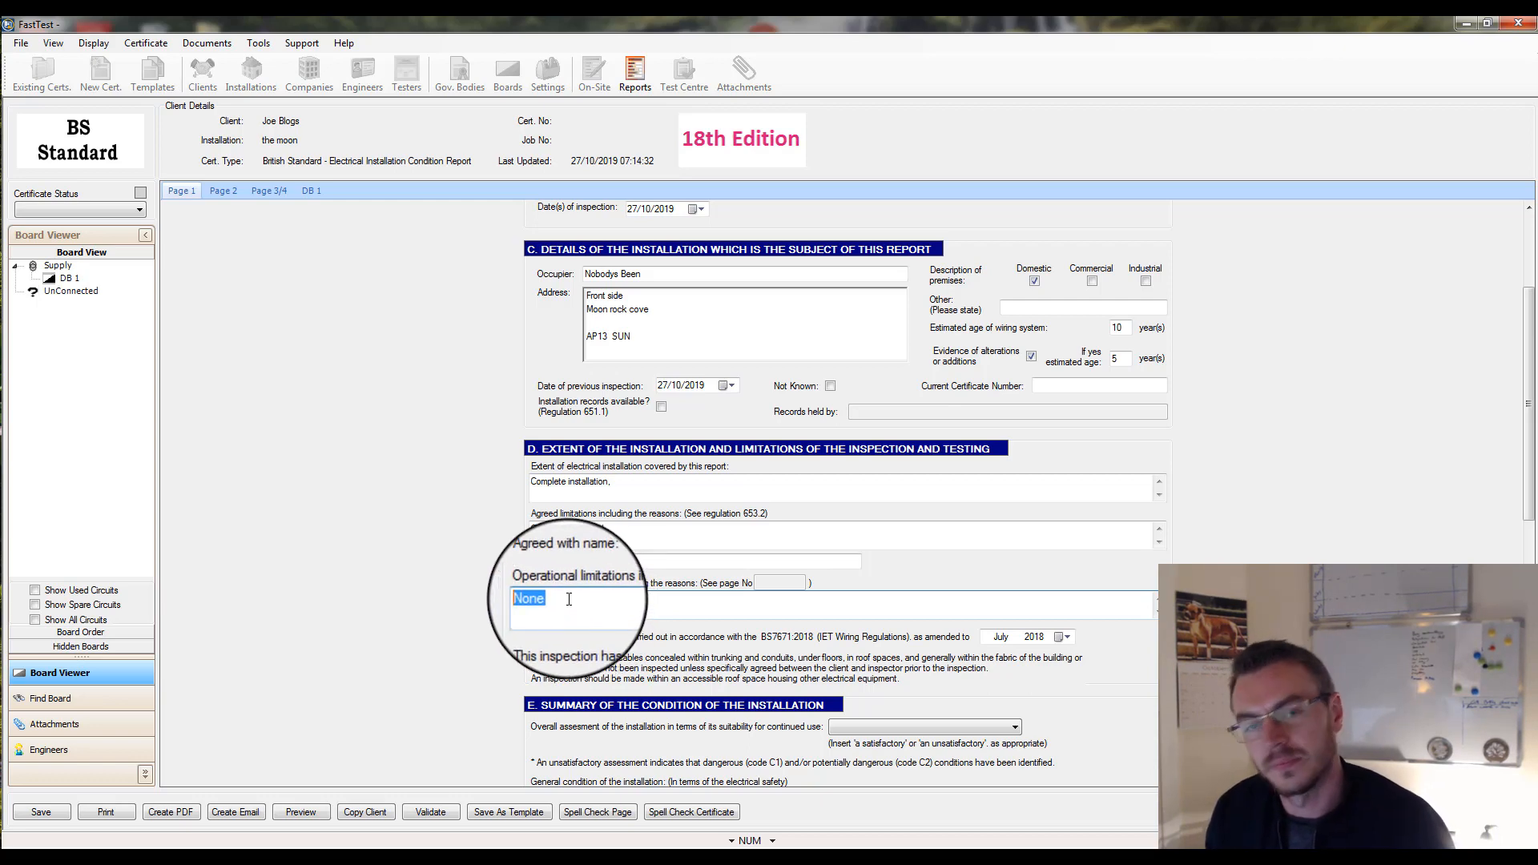
left_click_drag(569, 600, 499, 597)
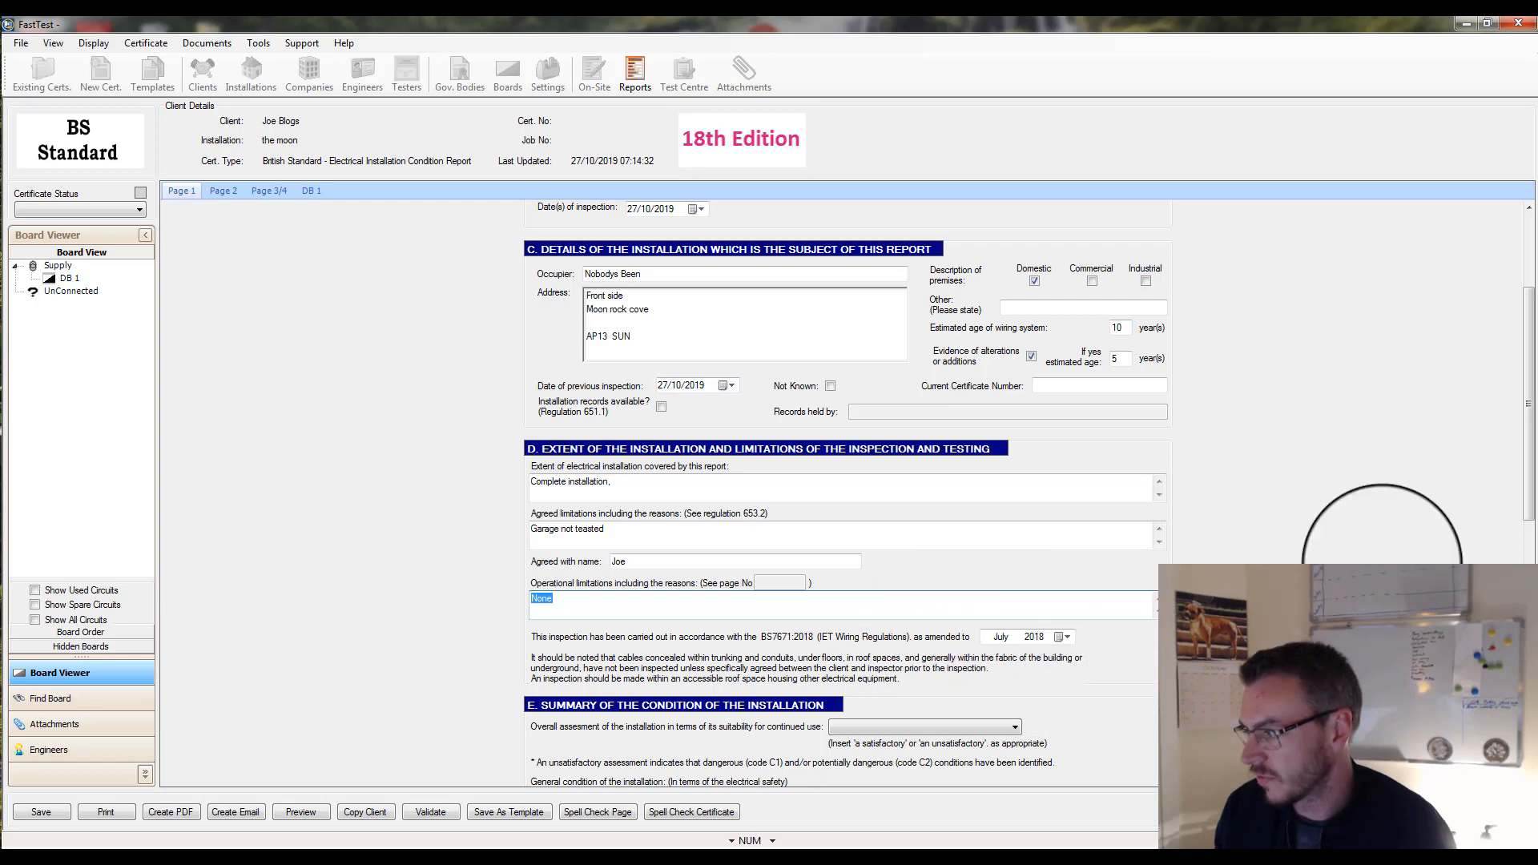
Examine the overall assessment options in section E and the inspection schedule on pages 3/4
scroll(1531, 431, "down", 5)
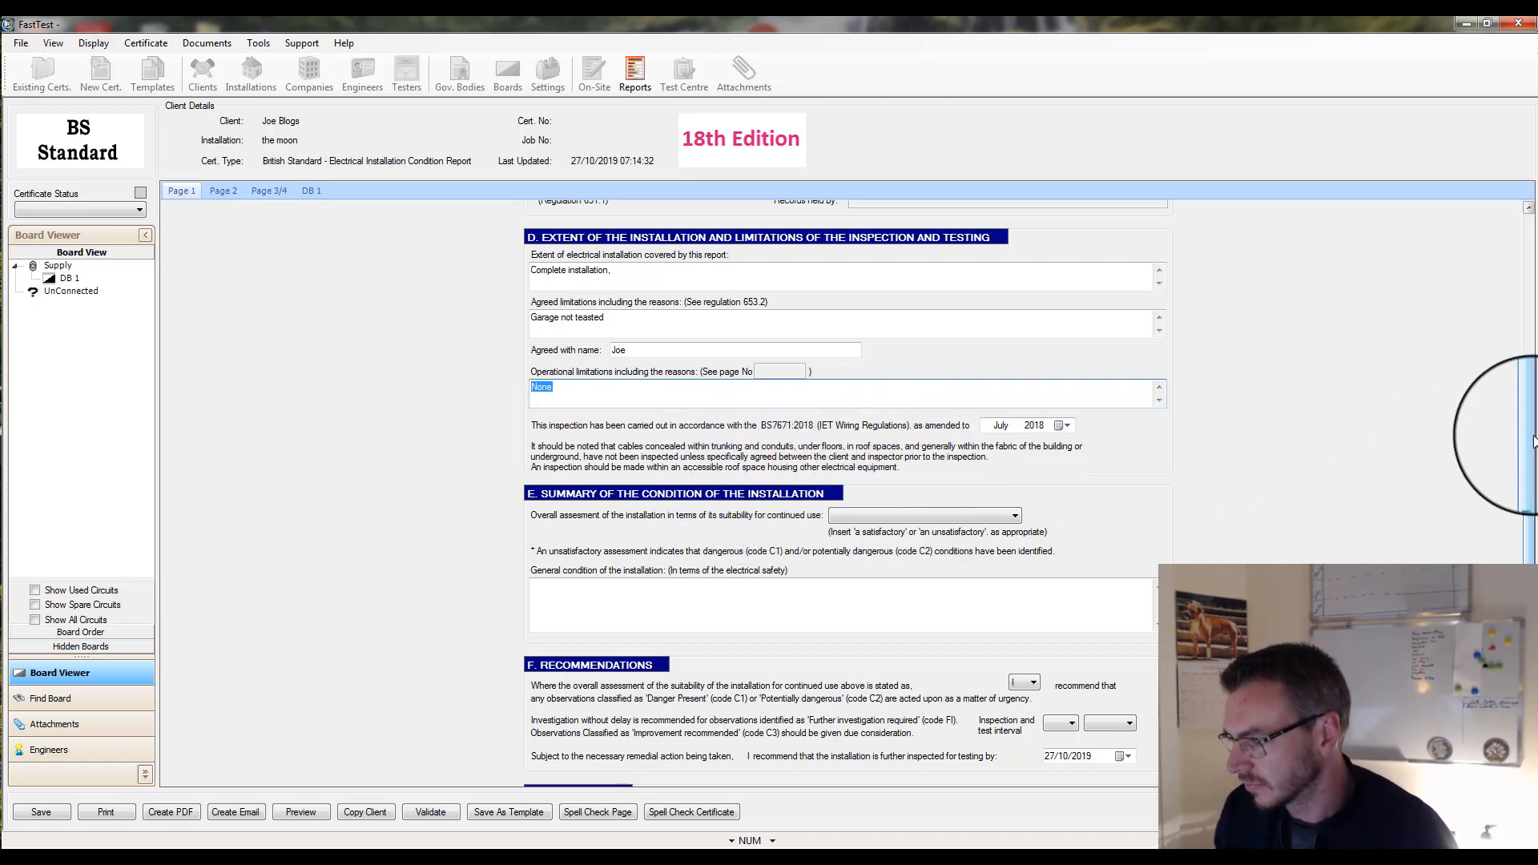
left_click_drag(1534, 442, 1534, 492)
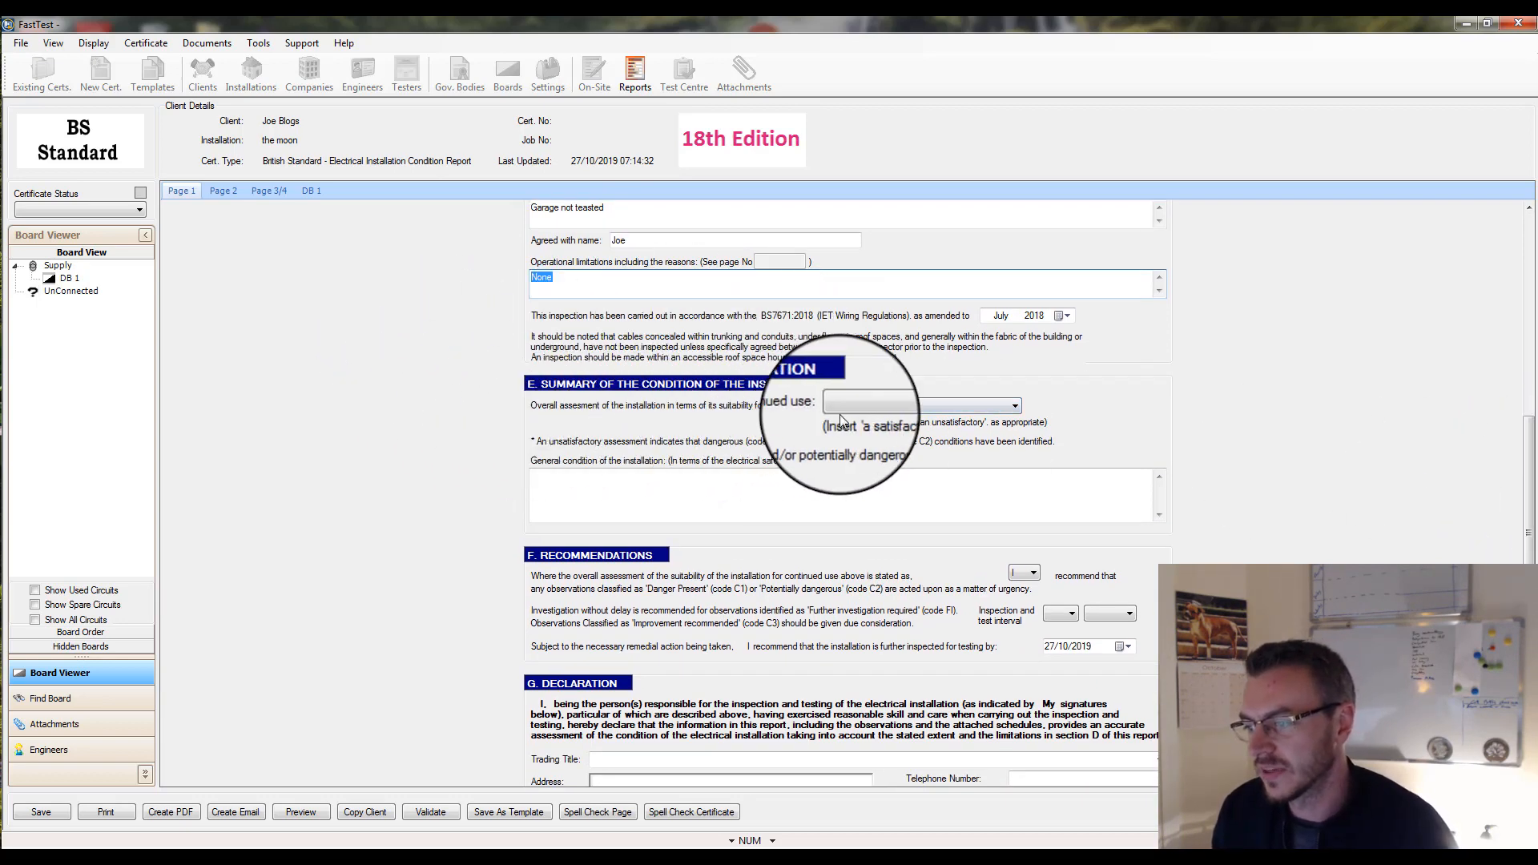
left_click(1015, 407)
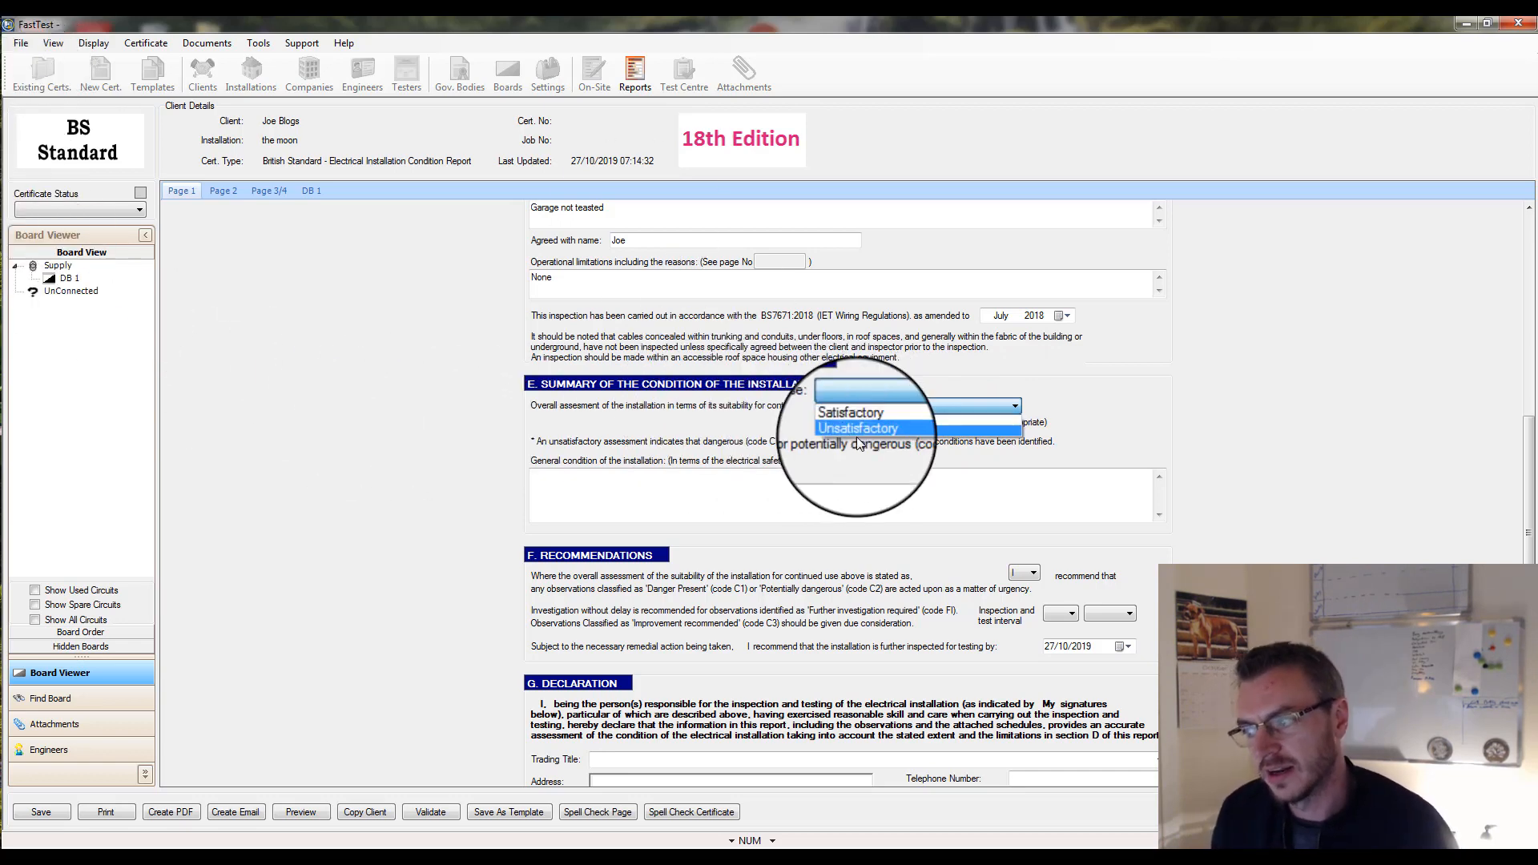
left_click(232, 192)
left_click(269, 191)
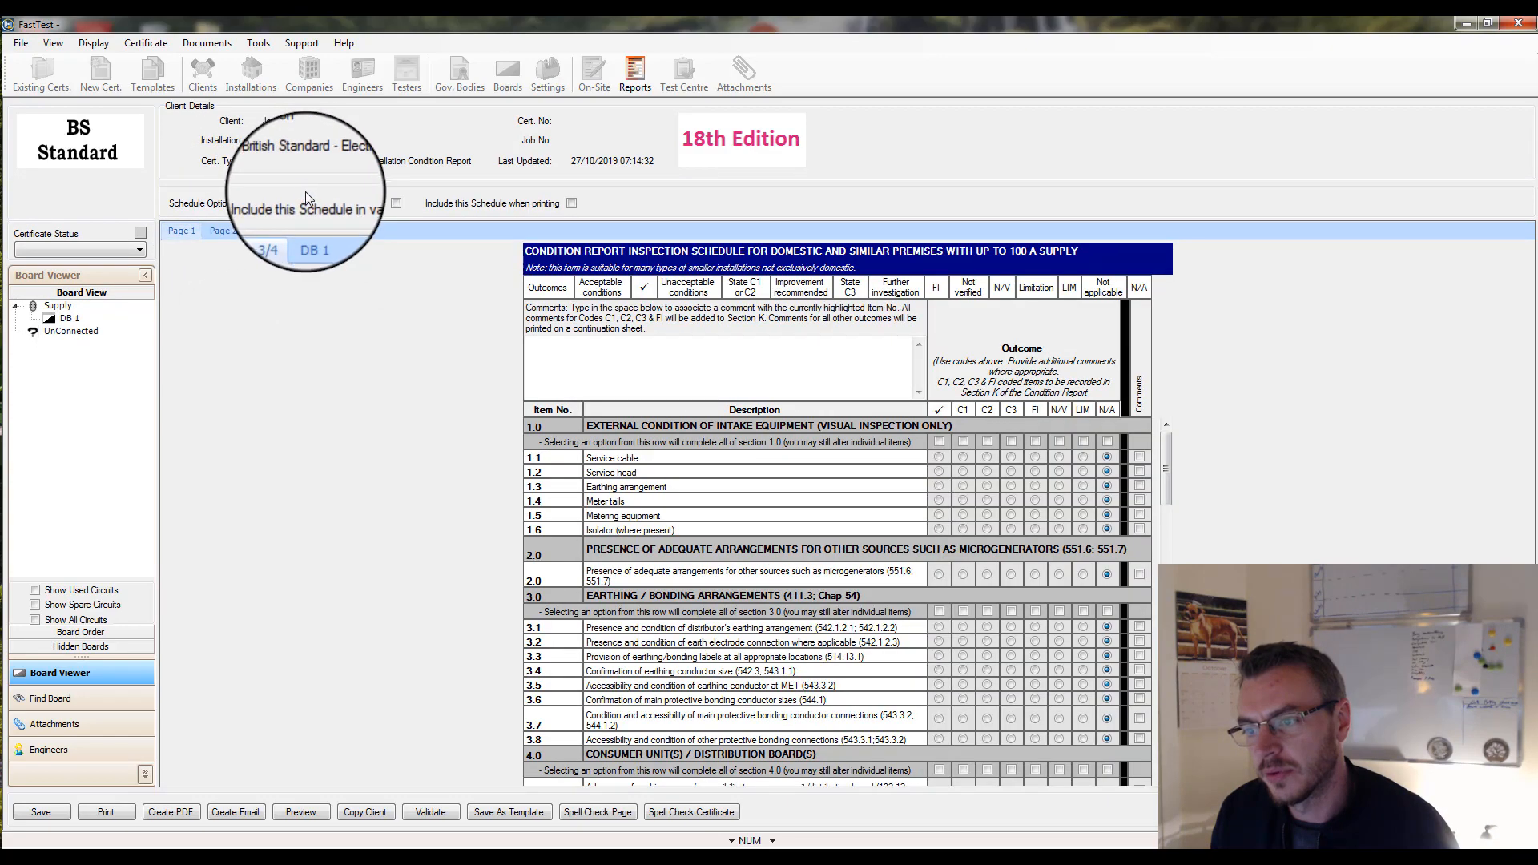
Return to page 1 and enter "All is good at time of inspection." as the general condition of the installation in section E
left_click(181, 190)
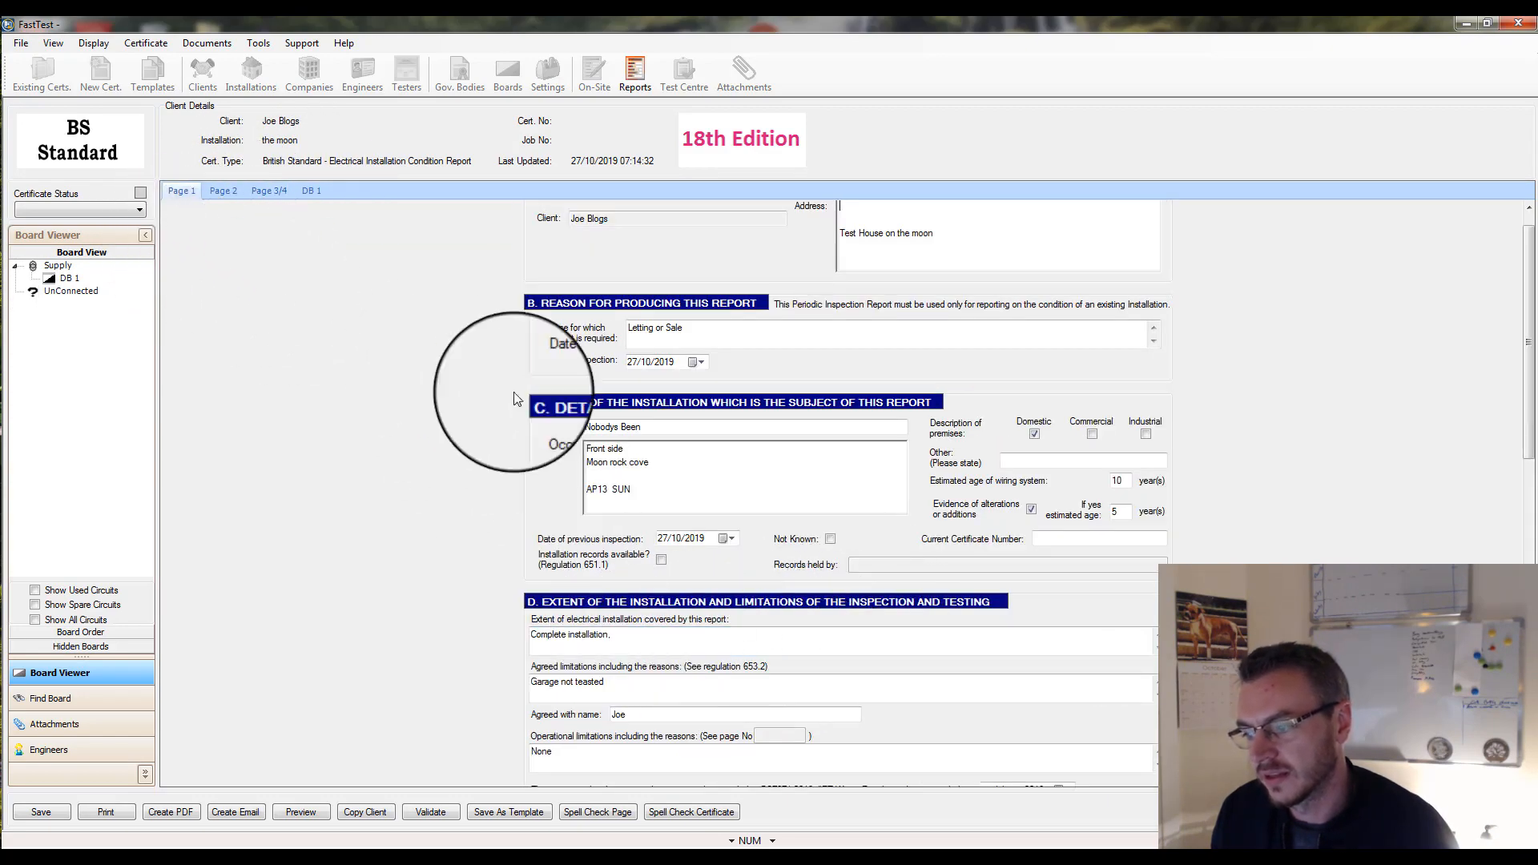
scroll(1526, 390, "down", 4)
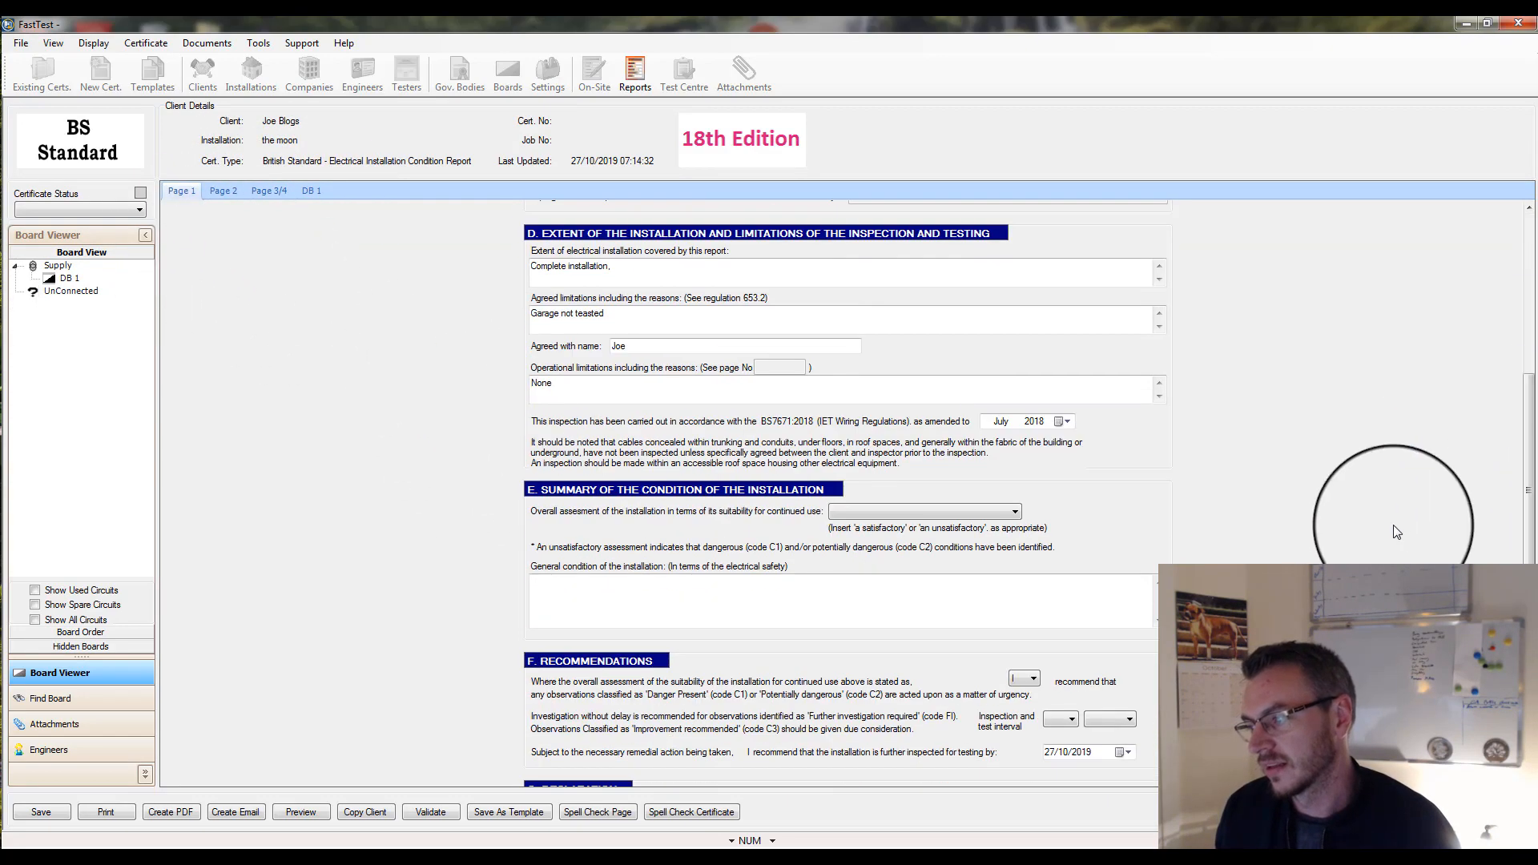
left_click(1014, 511)
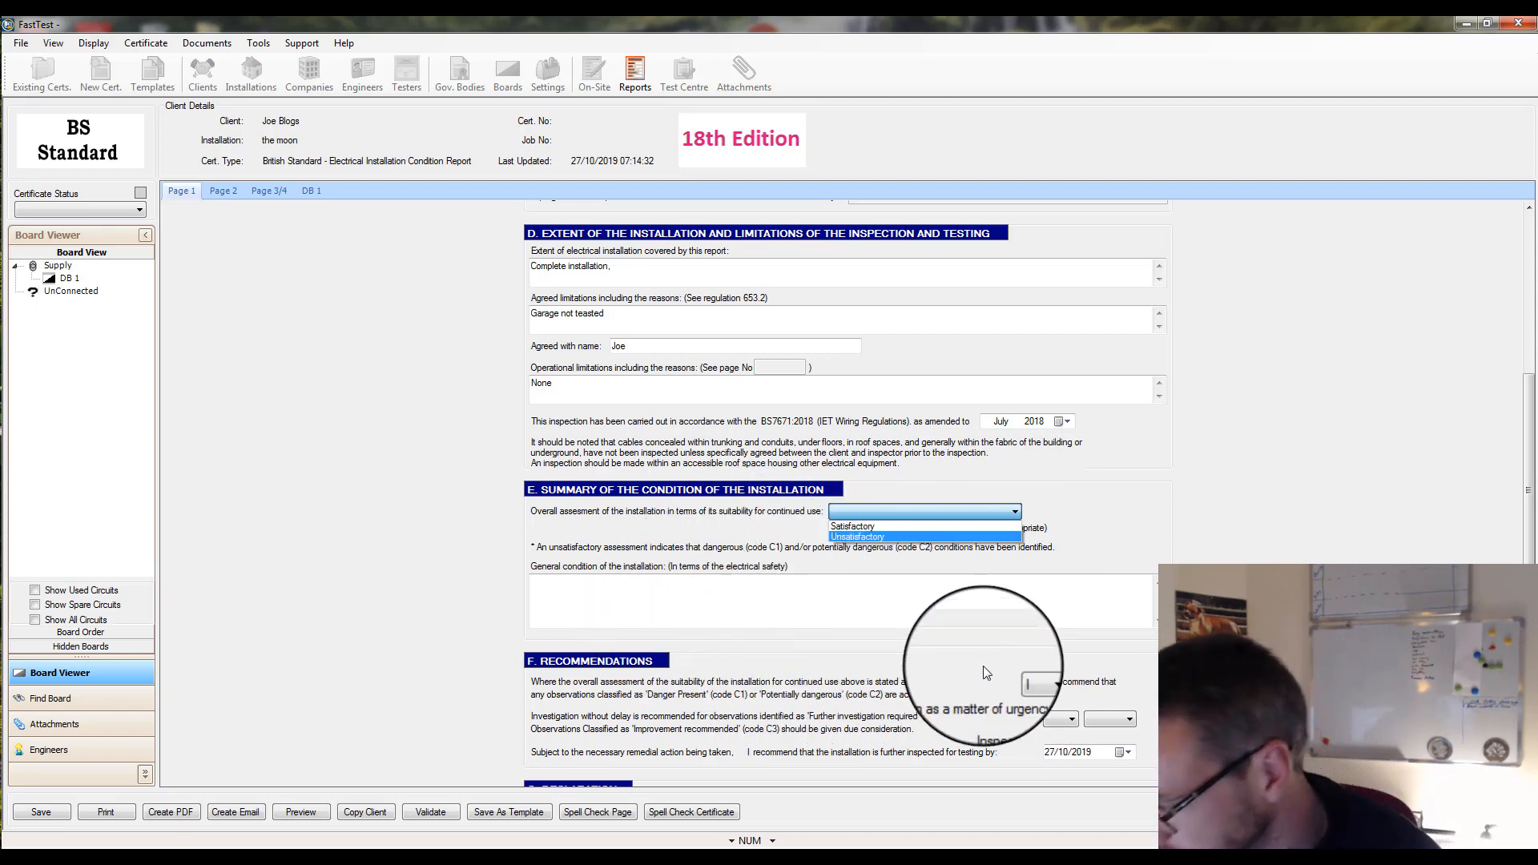
left_click(530, 586)
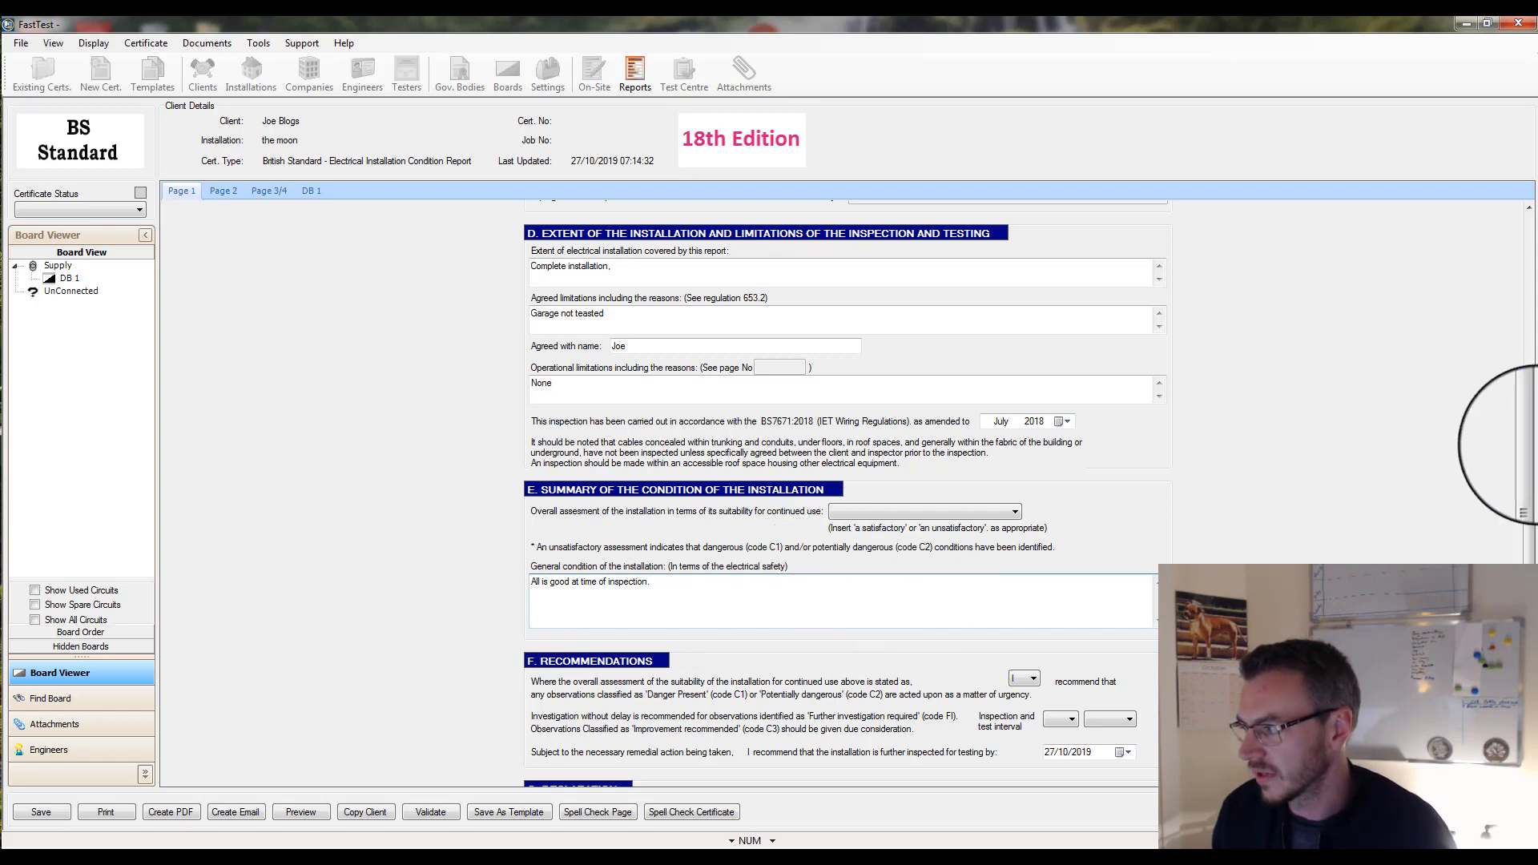
Check the wording options for who makes the recommendation in section F and set the inspection and test interval to 5 Years
scroll(1531, 448, "down", 3)
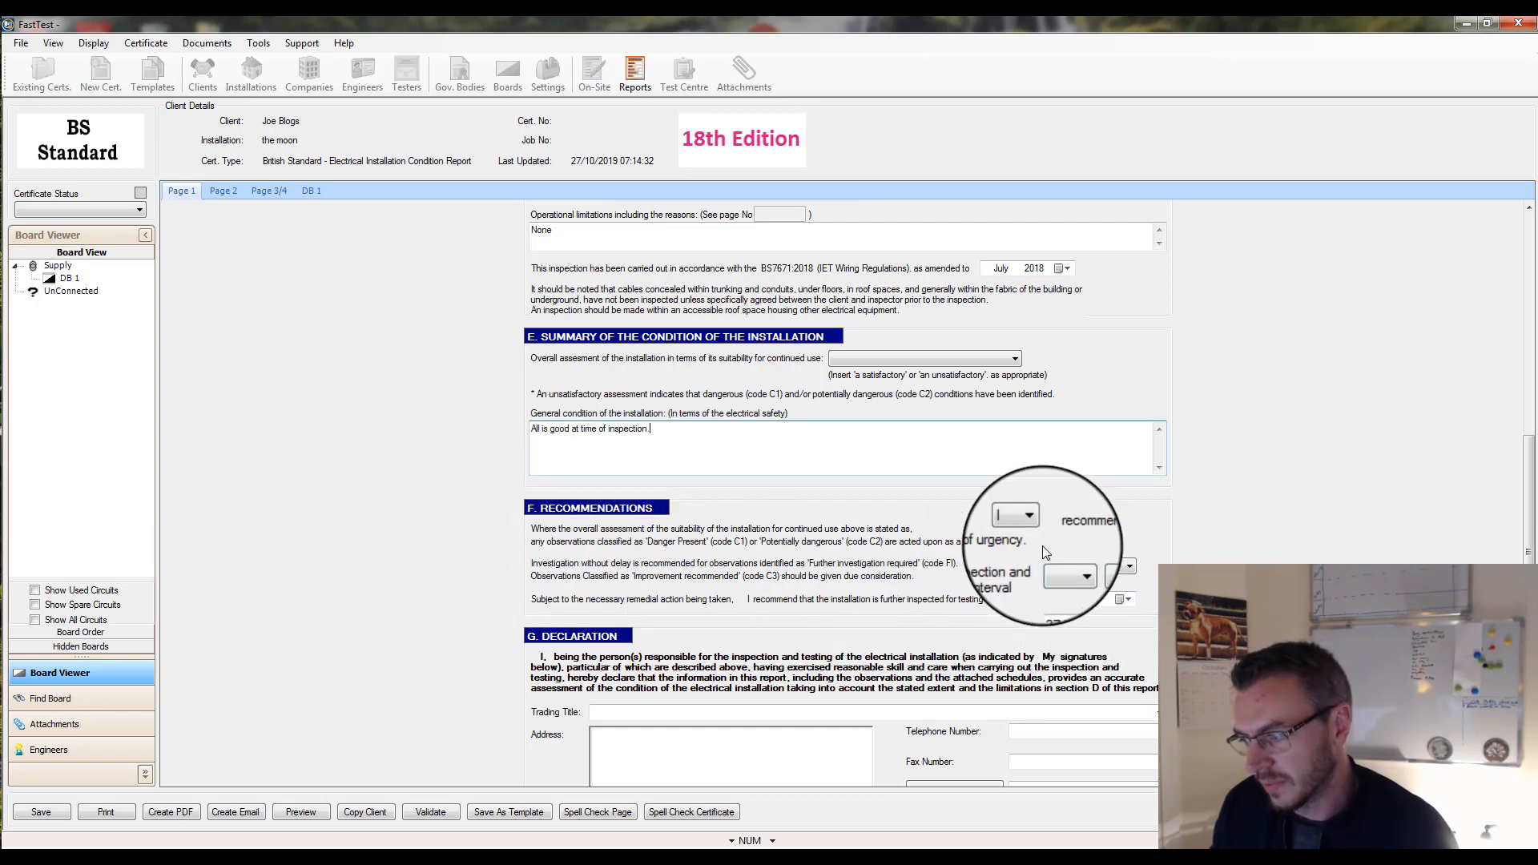
left_click(1035, 525)
left_click(1035, 526)
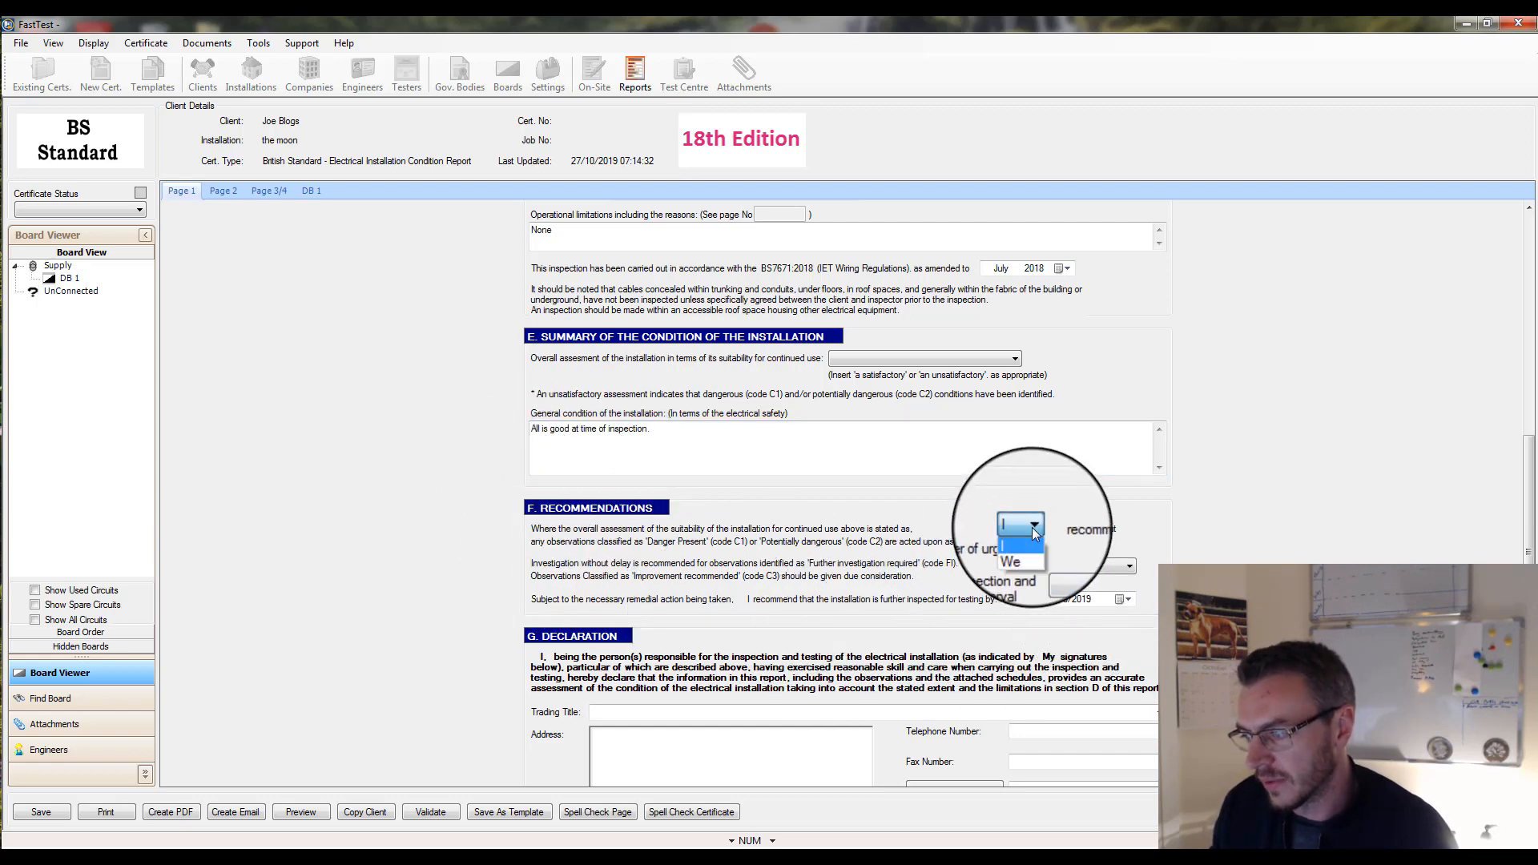
left_click(1068, 566)
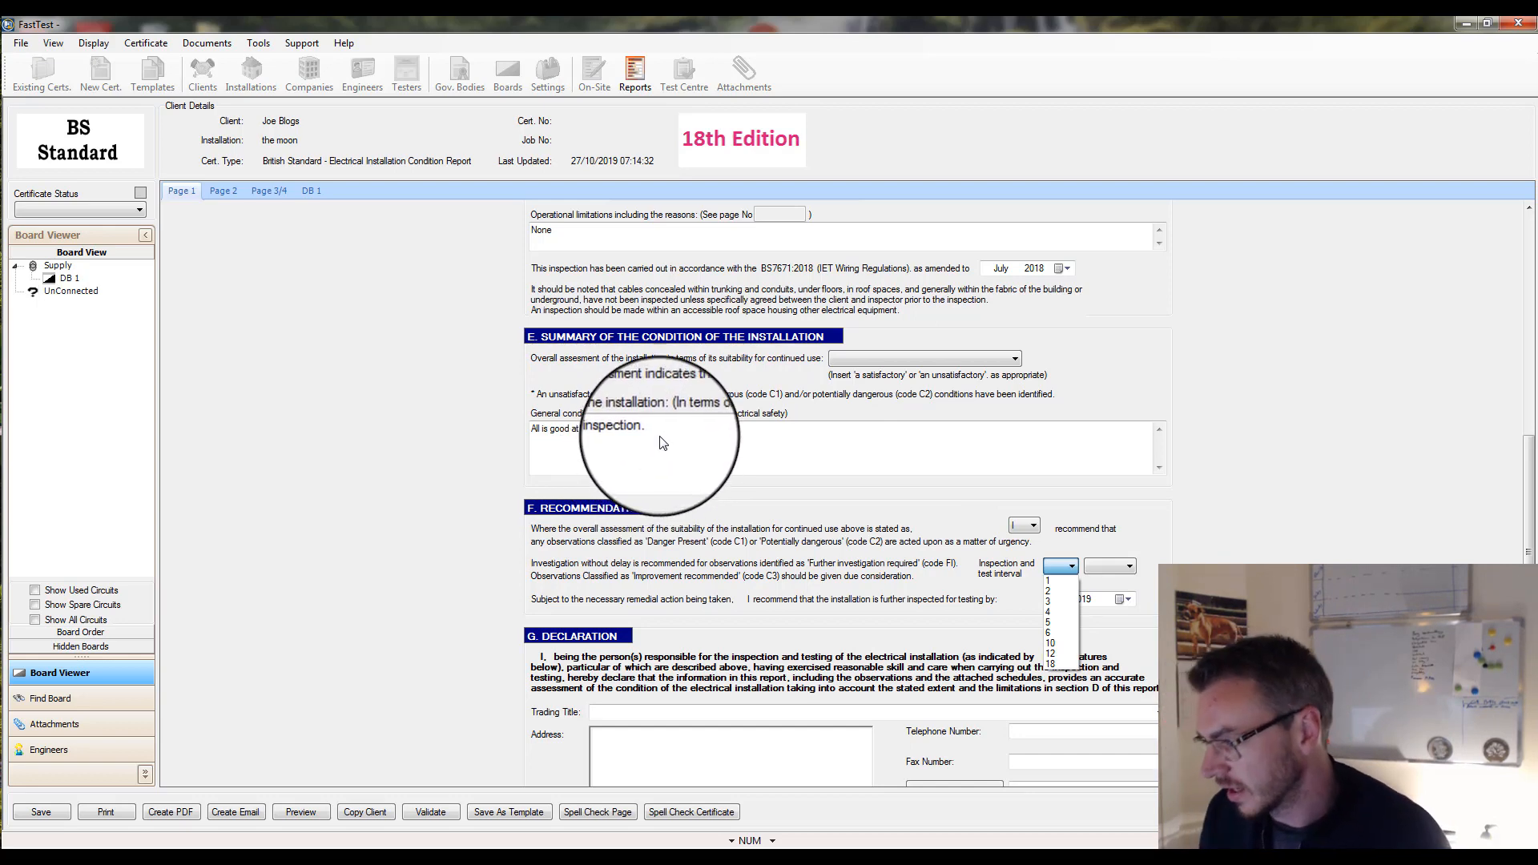
left_click(1056, 622)
left_click(1109, 565)
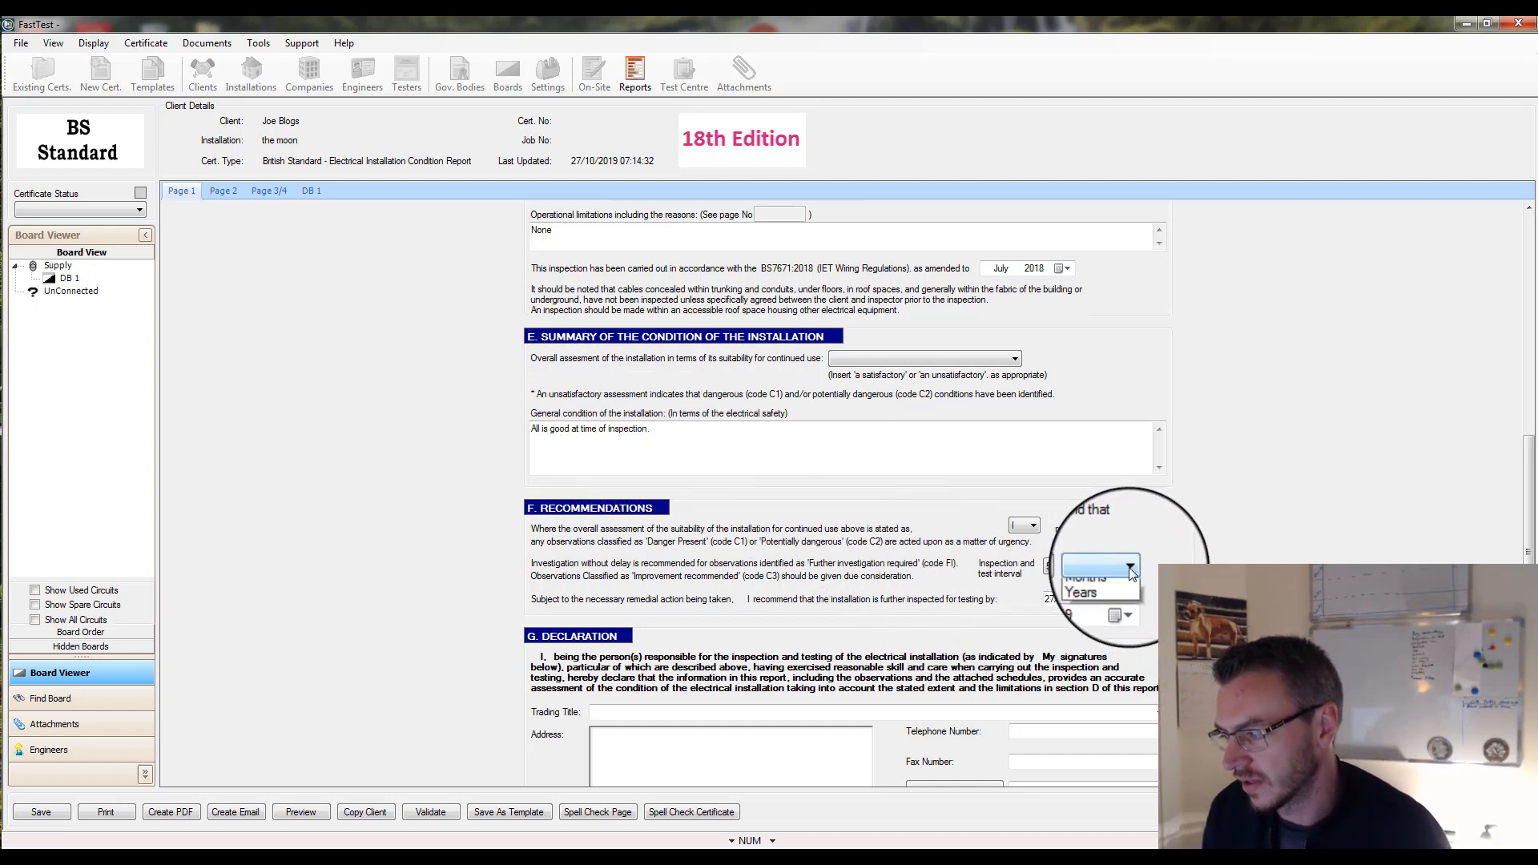
left_click(1127, 599)
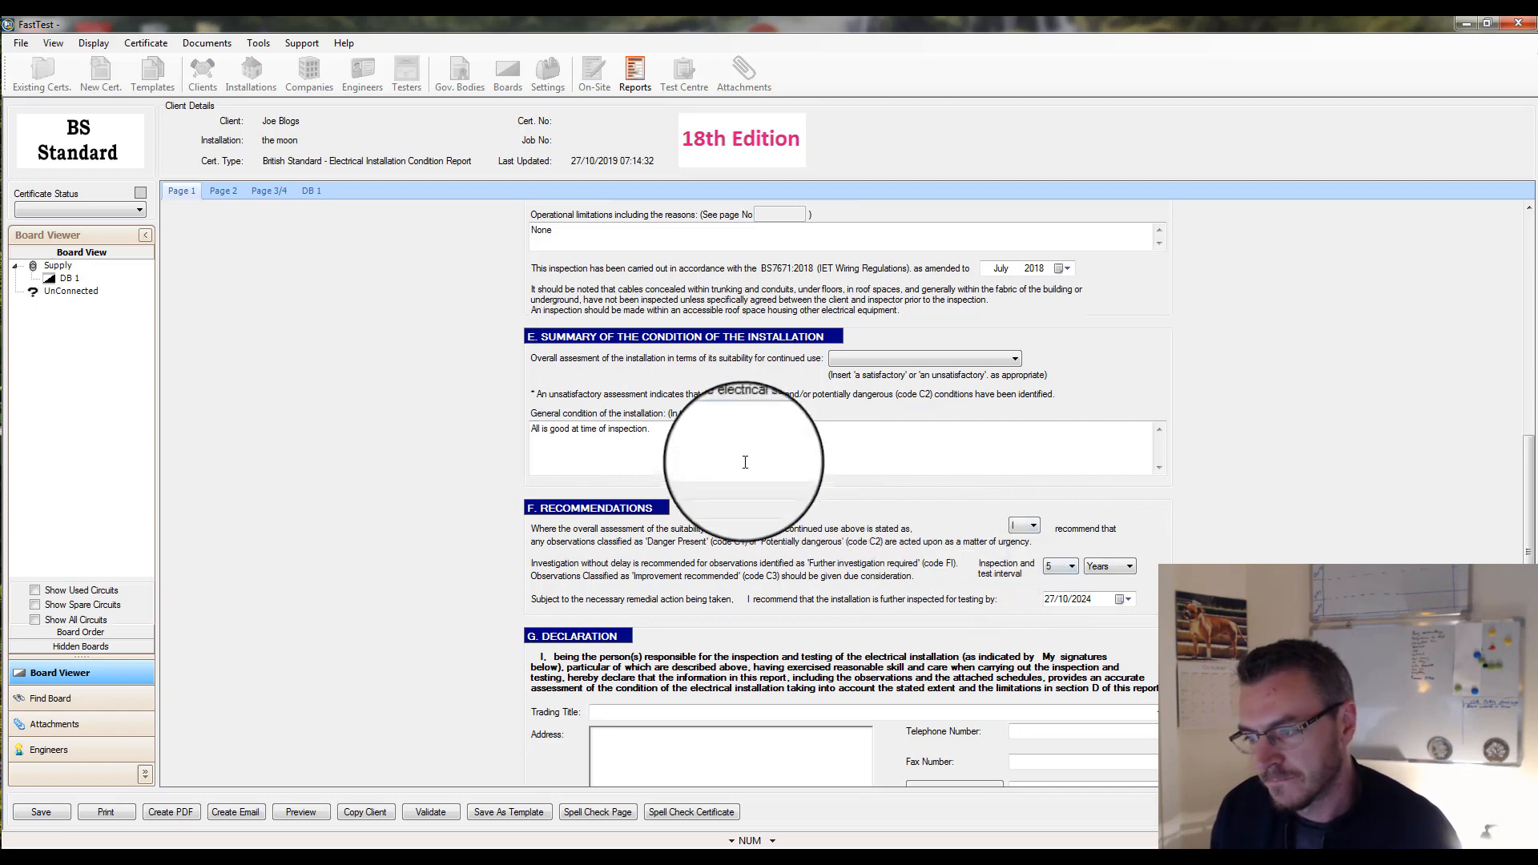
Set the inspection and test interval in section F to 1 Months
left_click_drag(659, 430, 514, 430)
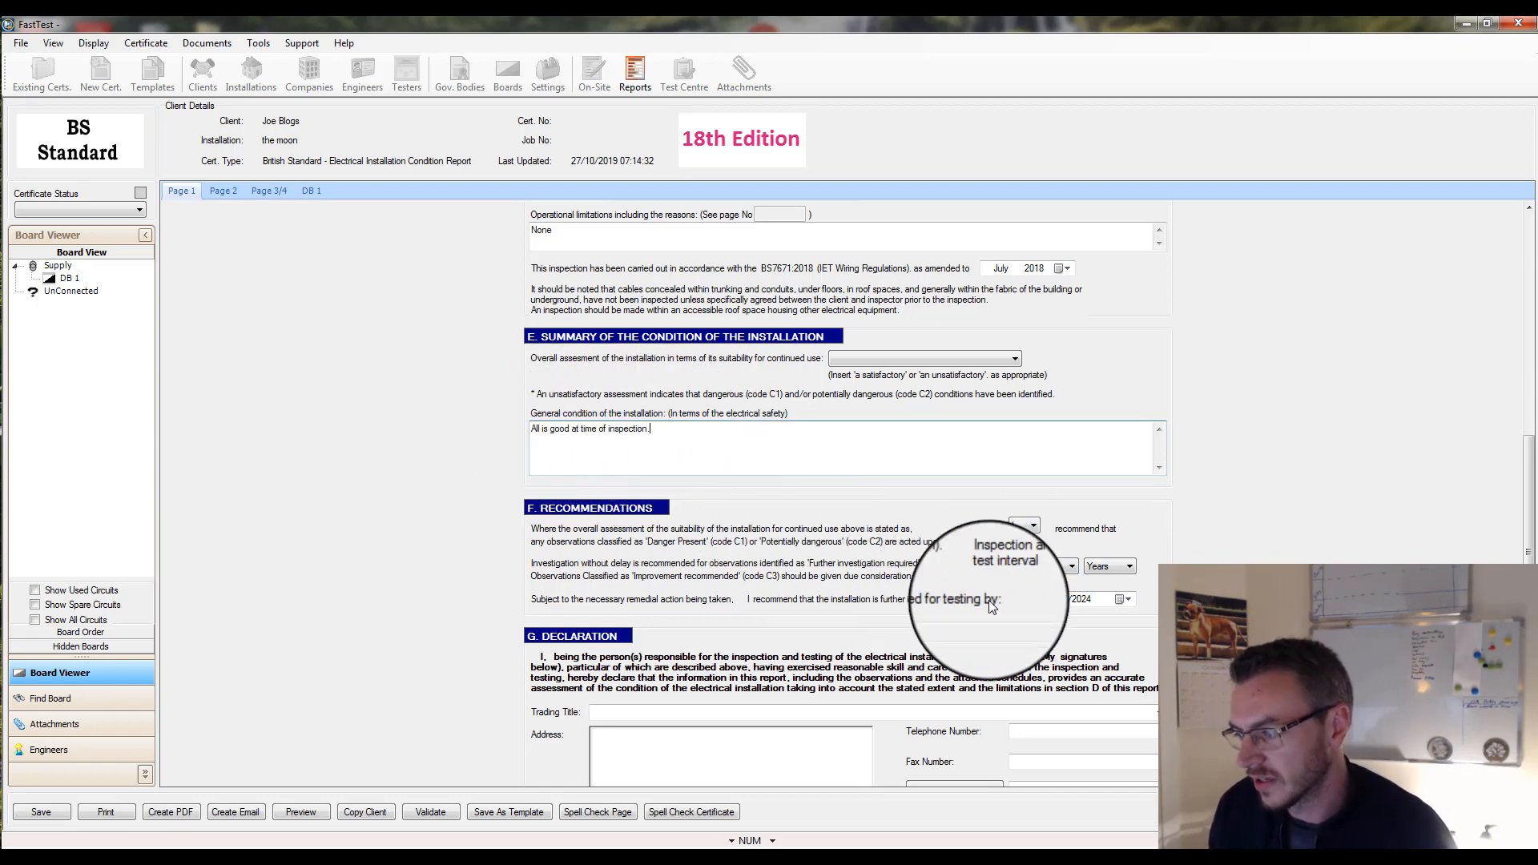
left_click(1070, 567)
left_click(1065, 582)
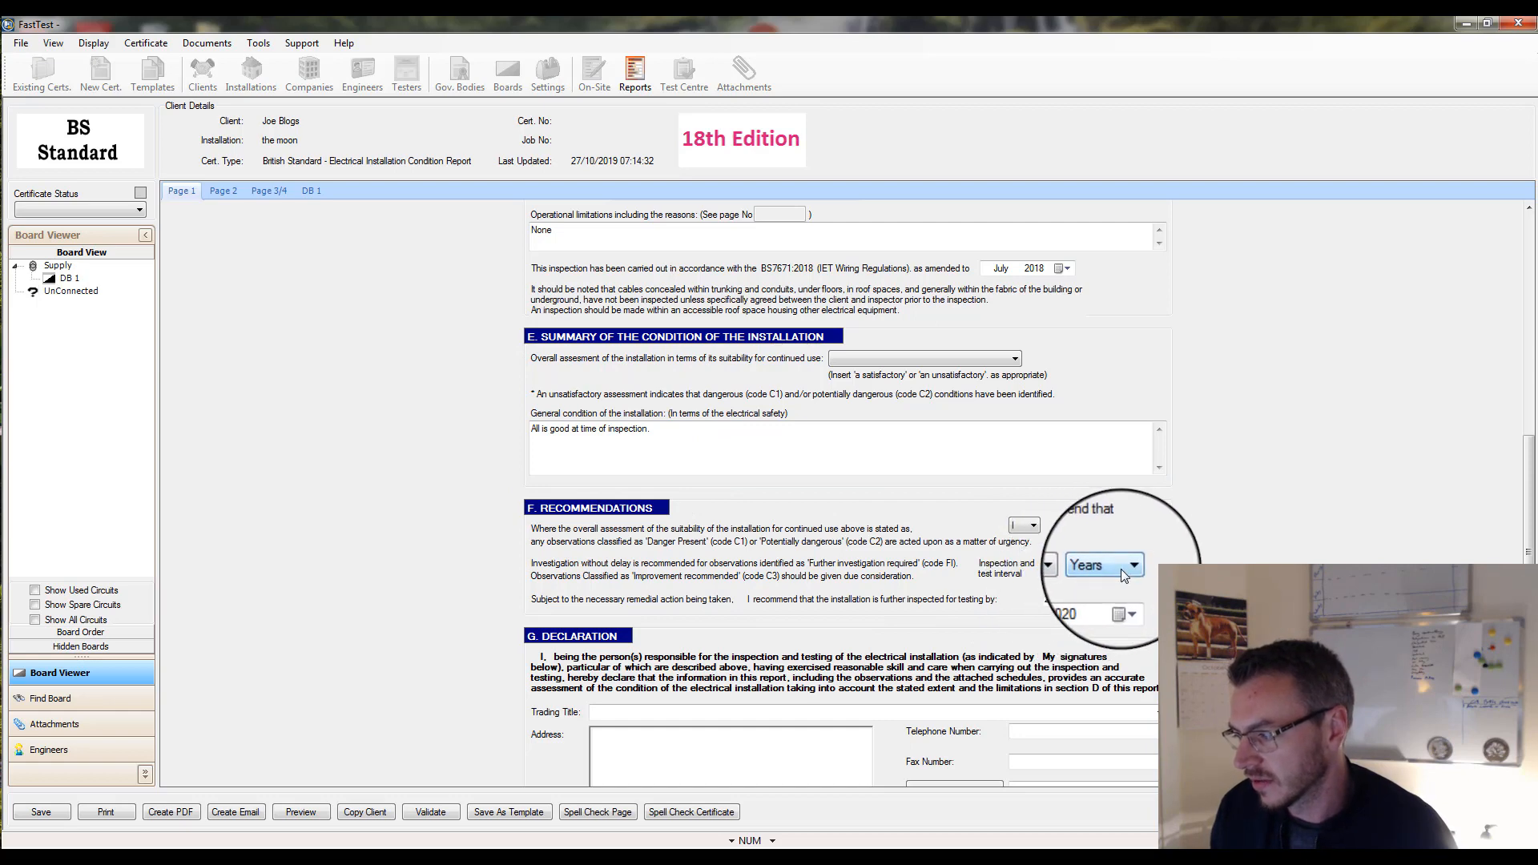
left_click(1127, 568)
left_click(1126, 593)
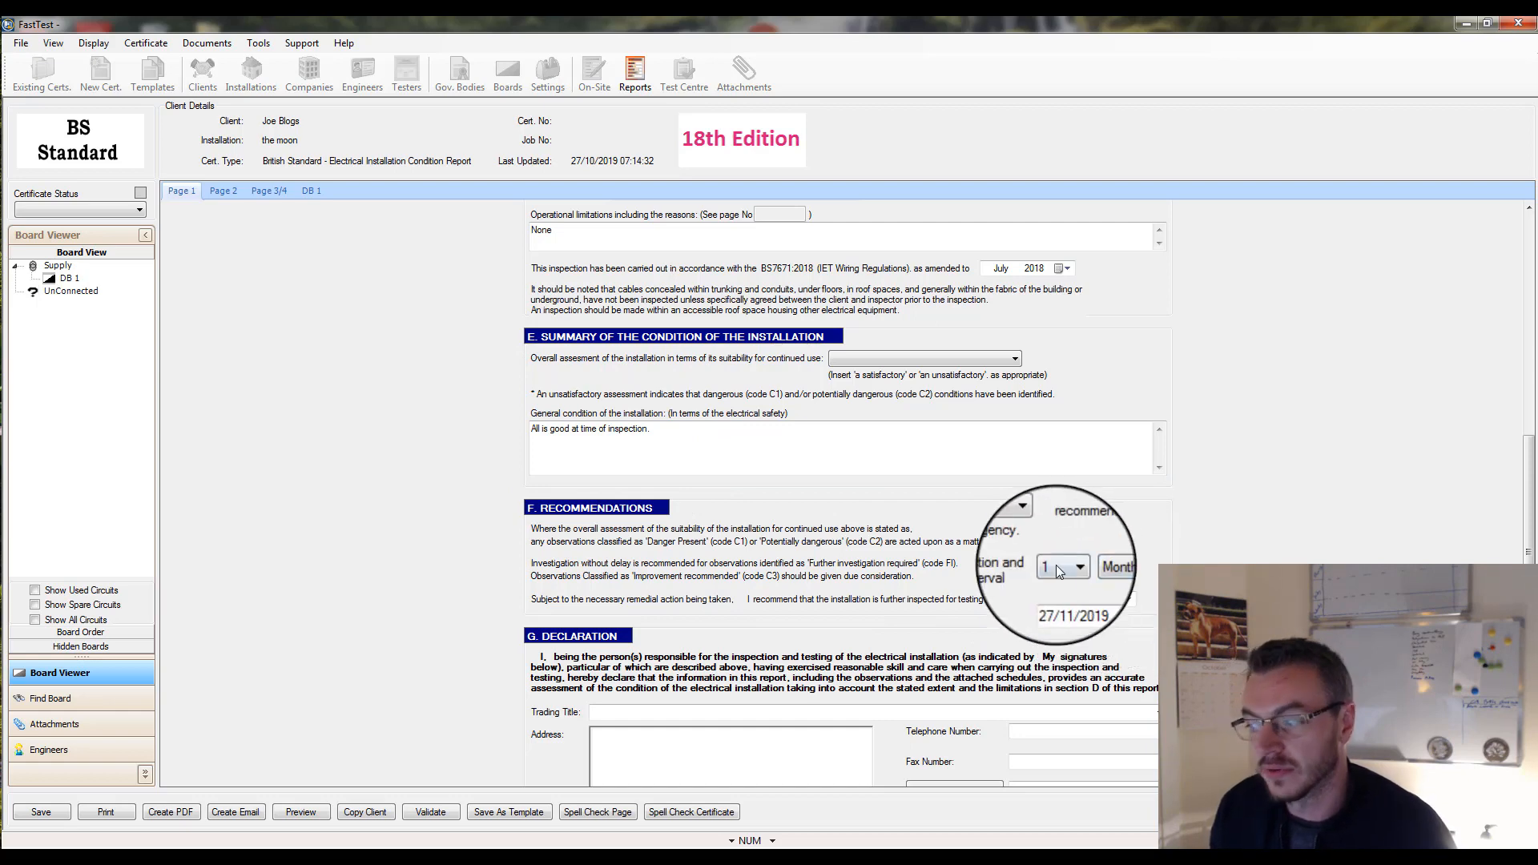
left_click(1069, 567)
left_click(1069, 574)
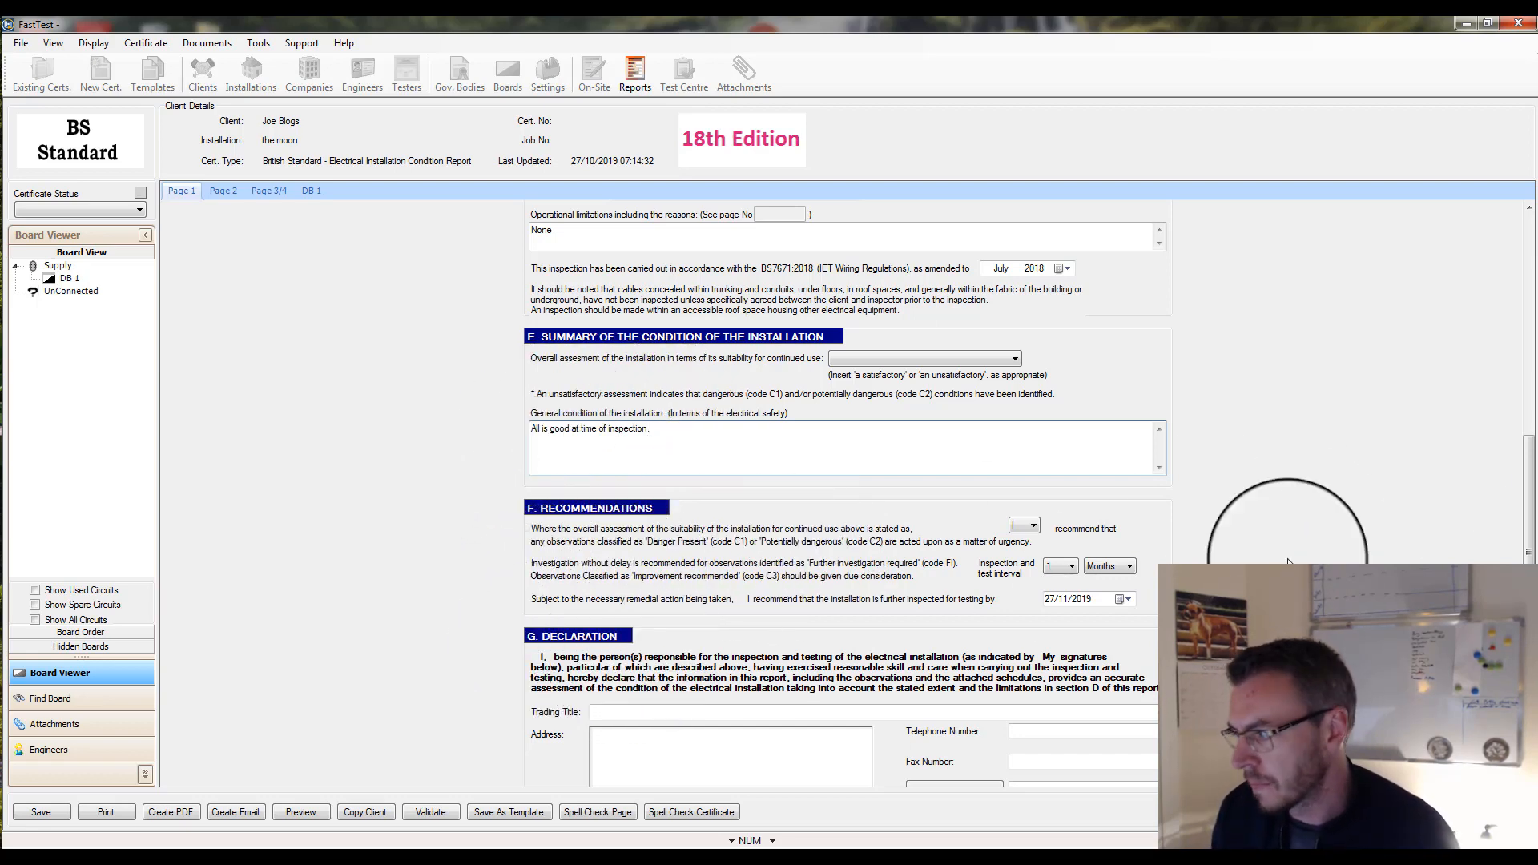
Examine the declaration fields in section G and the schedule page-number fields in section H
left_click_drag(1525, 512, 1530, 602)
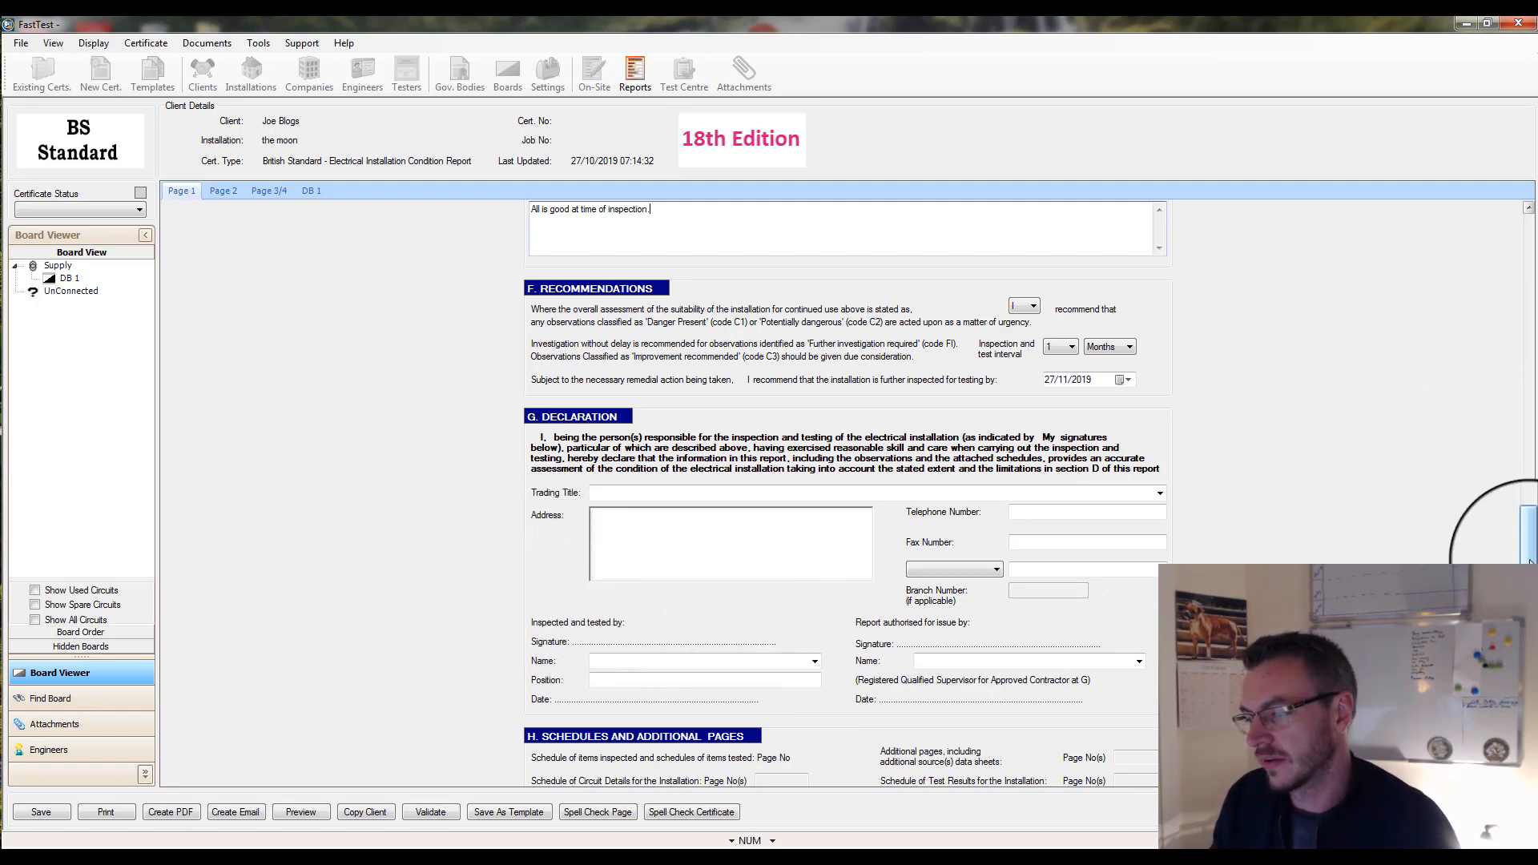
left_click_drag(1528, 561, 1529, 600)
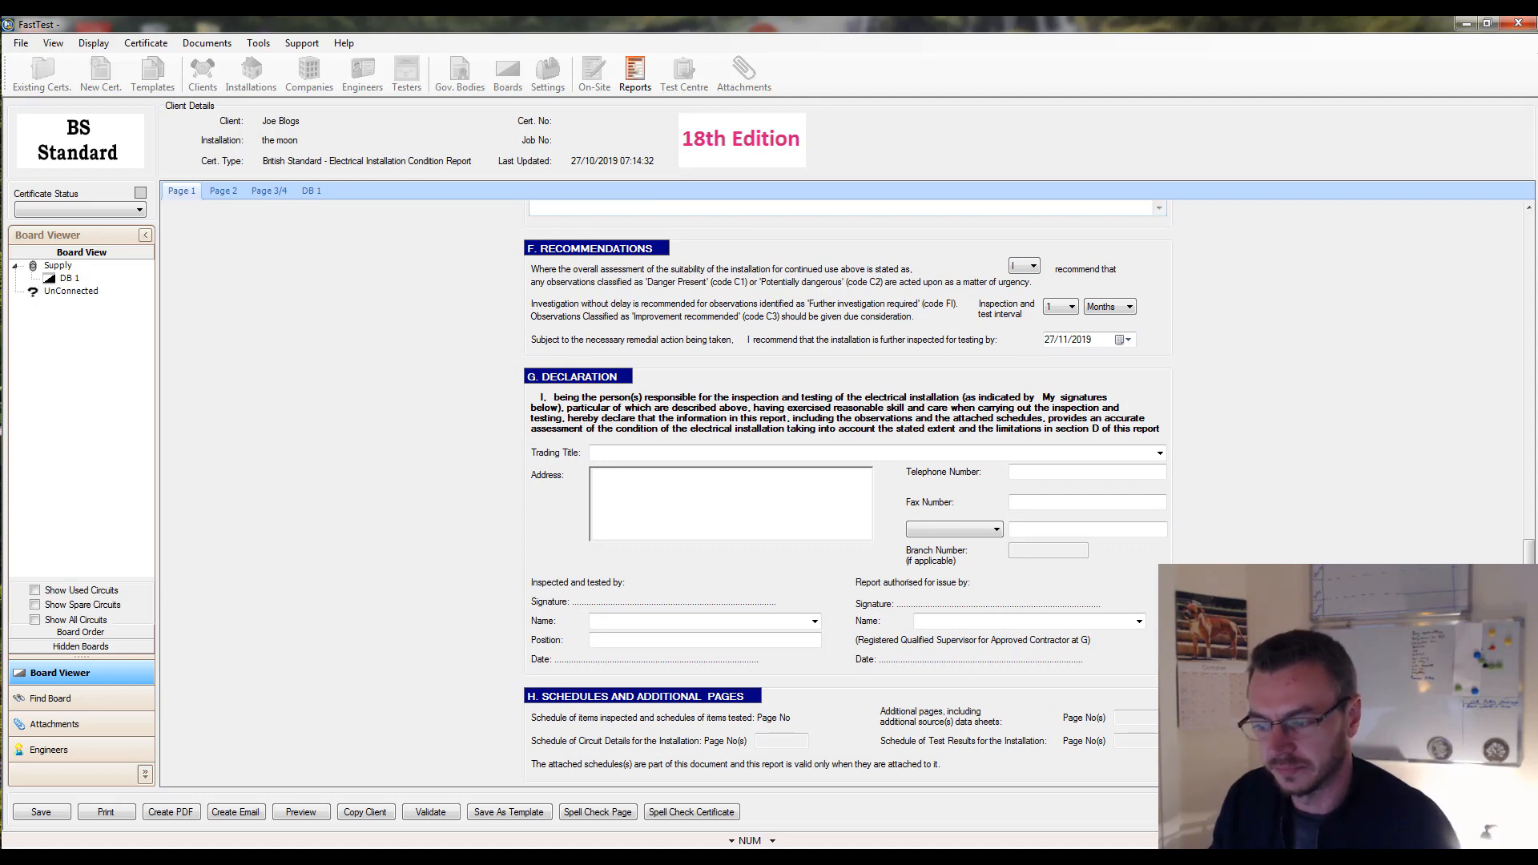
left_click(622, 740)
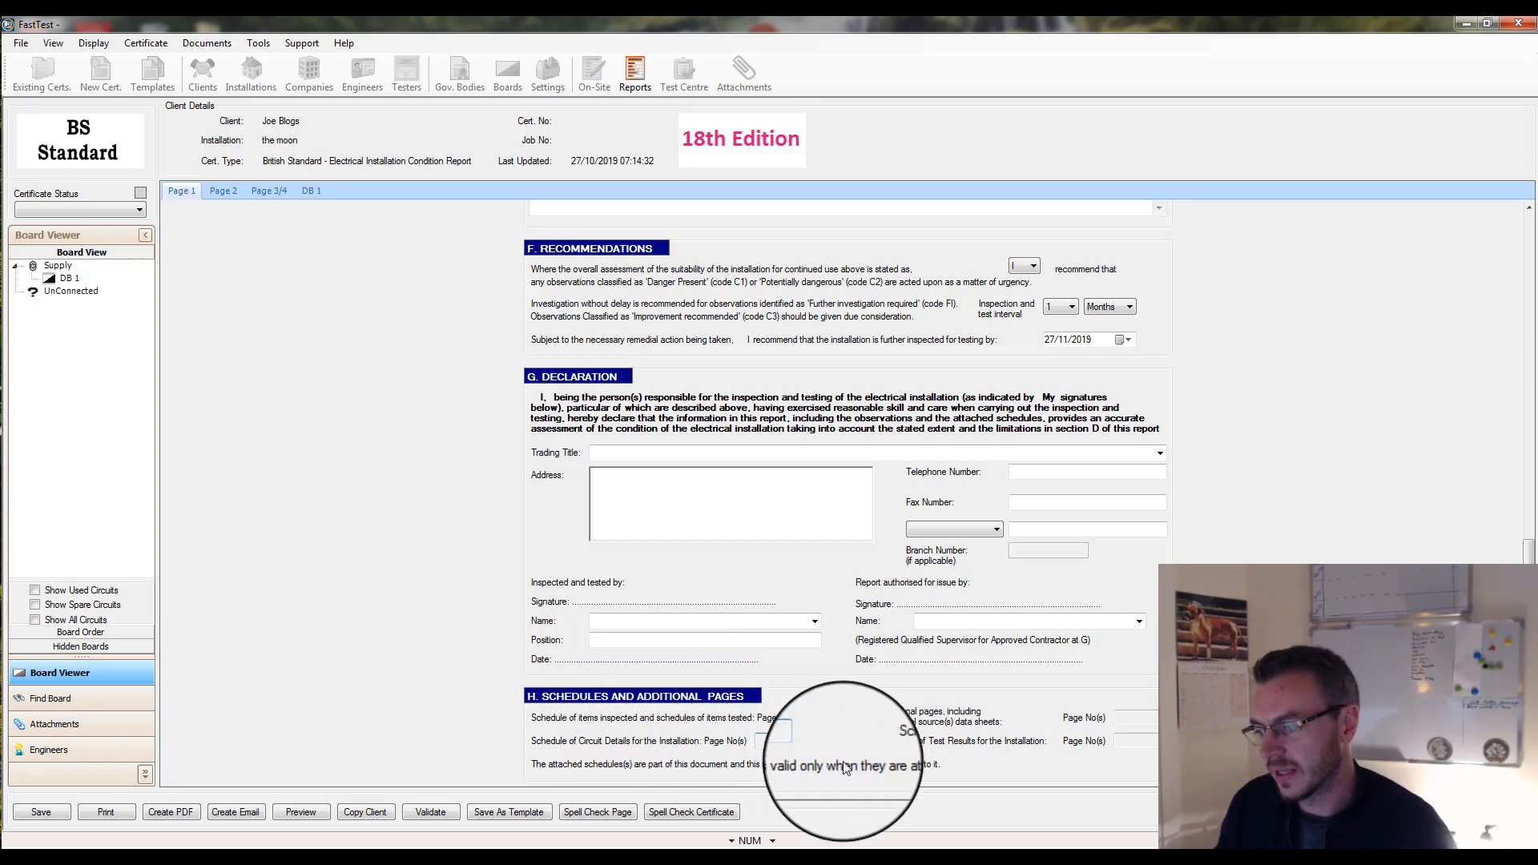
left_click(772, 743)
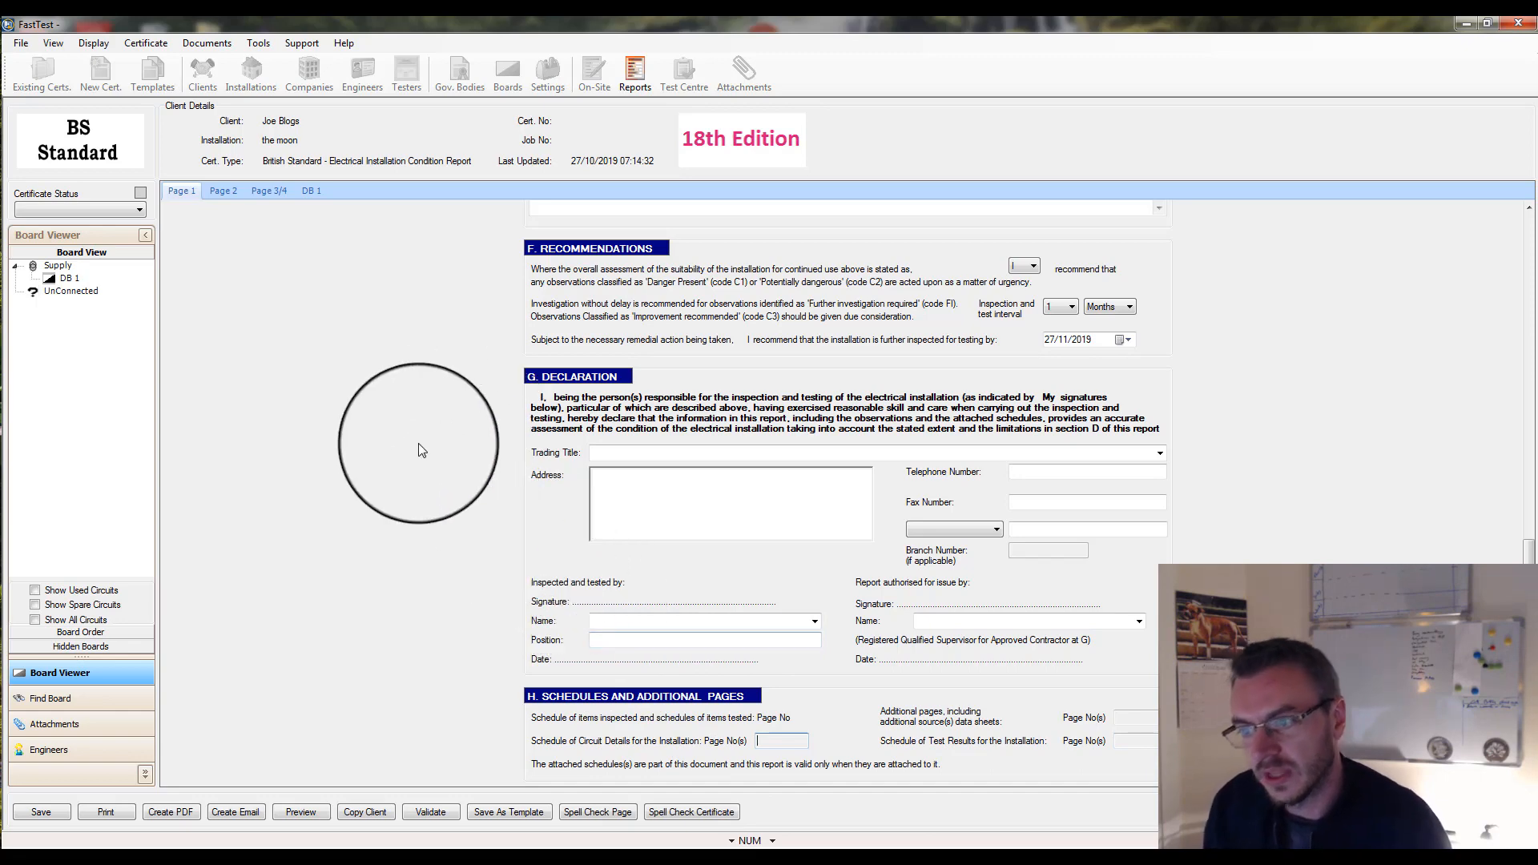
Mark the supply's live conductors on page 2 as alternating current, 1 Phase (2 Wire)
left_click(222, 192)
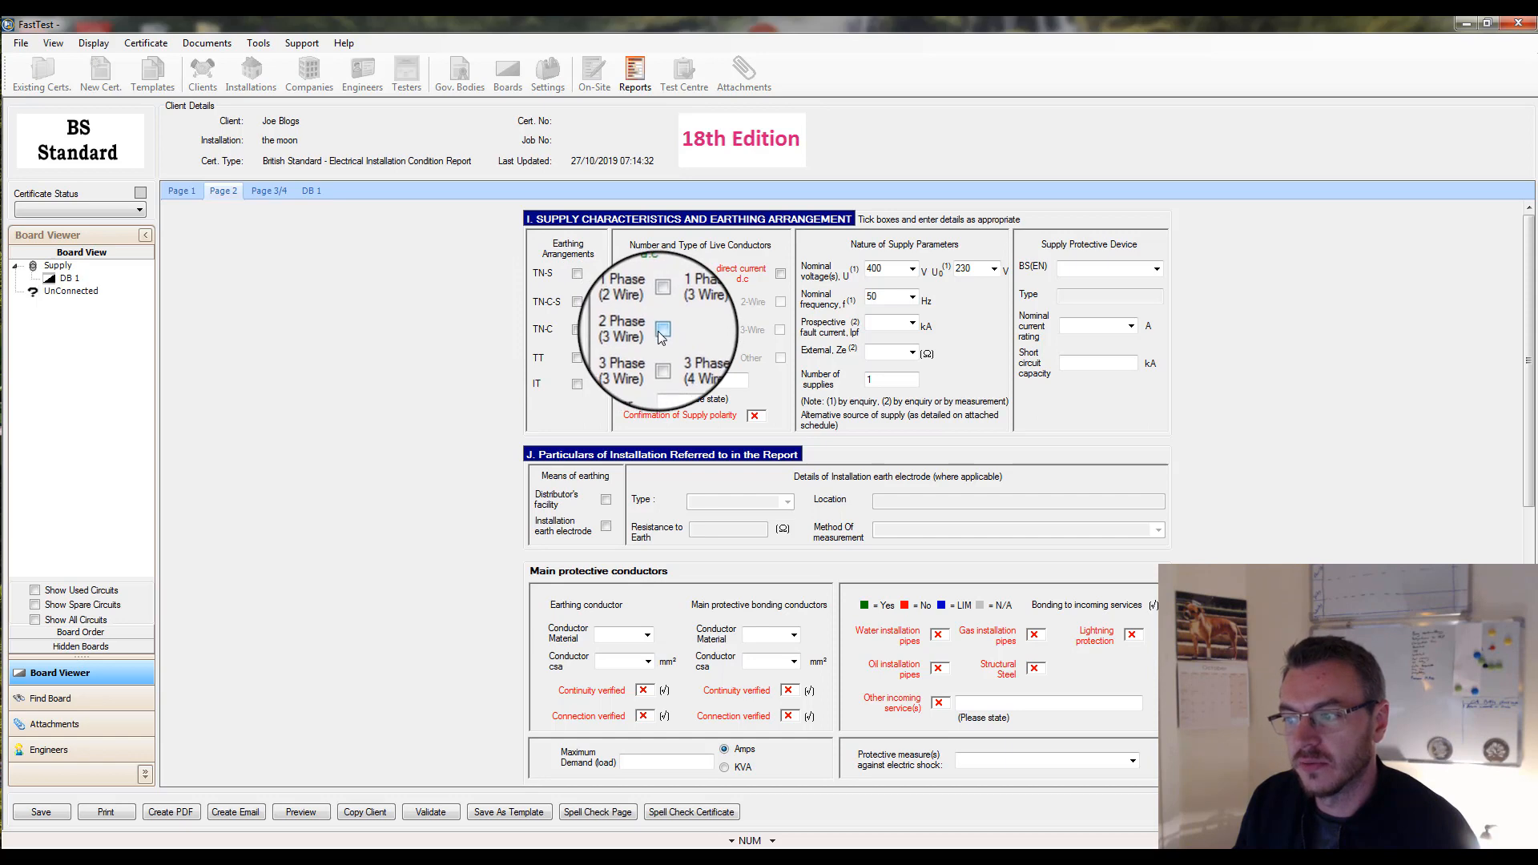
left_click(660, 302)
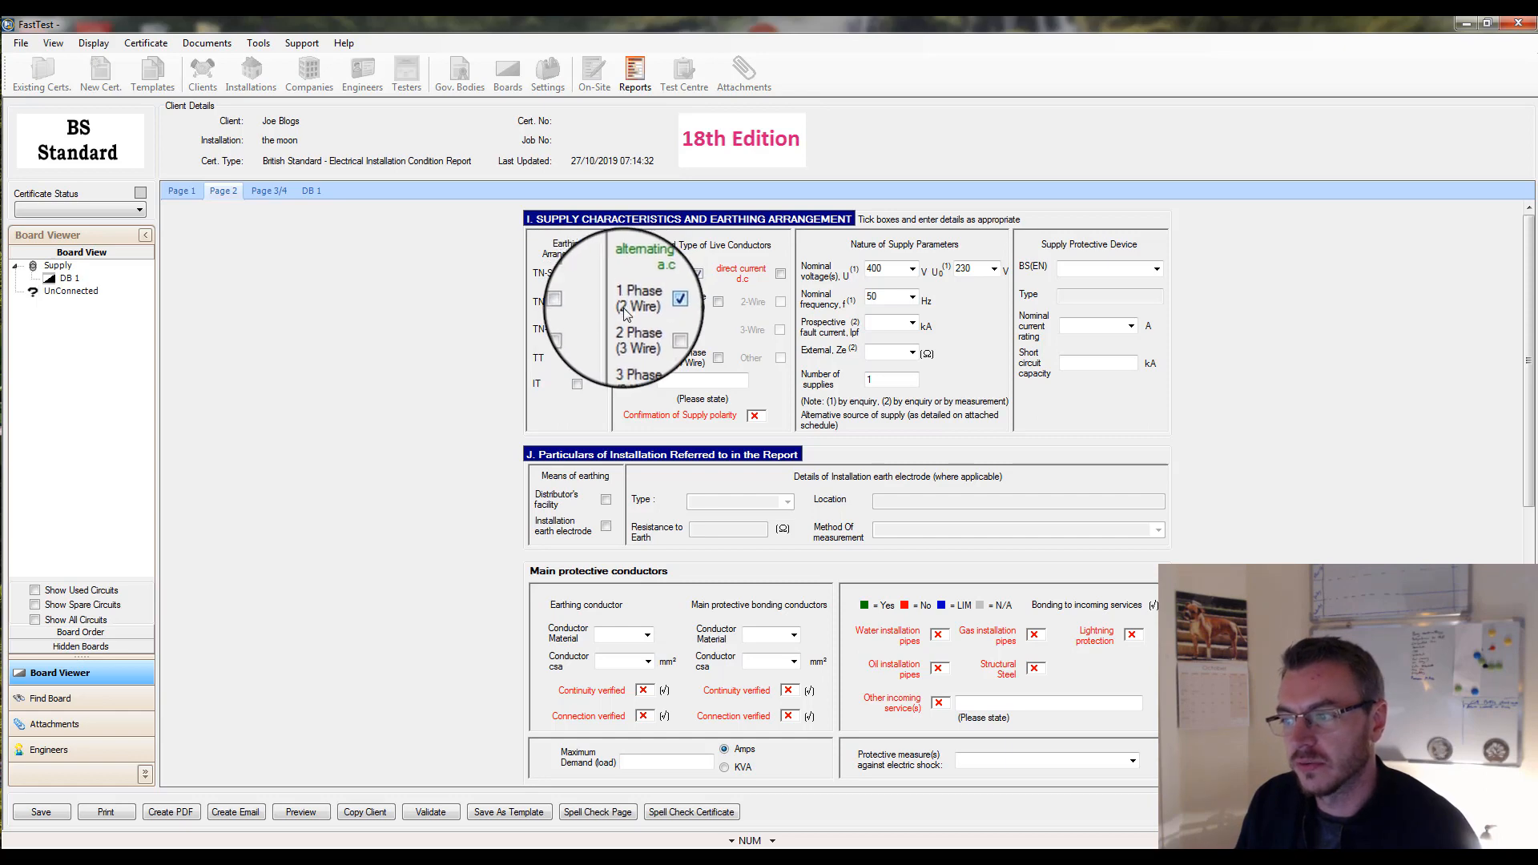
left_click(698, 278)
left_click(701, 276)
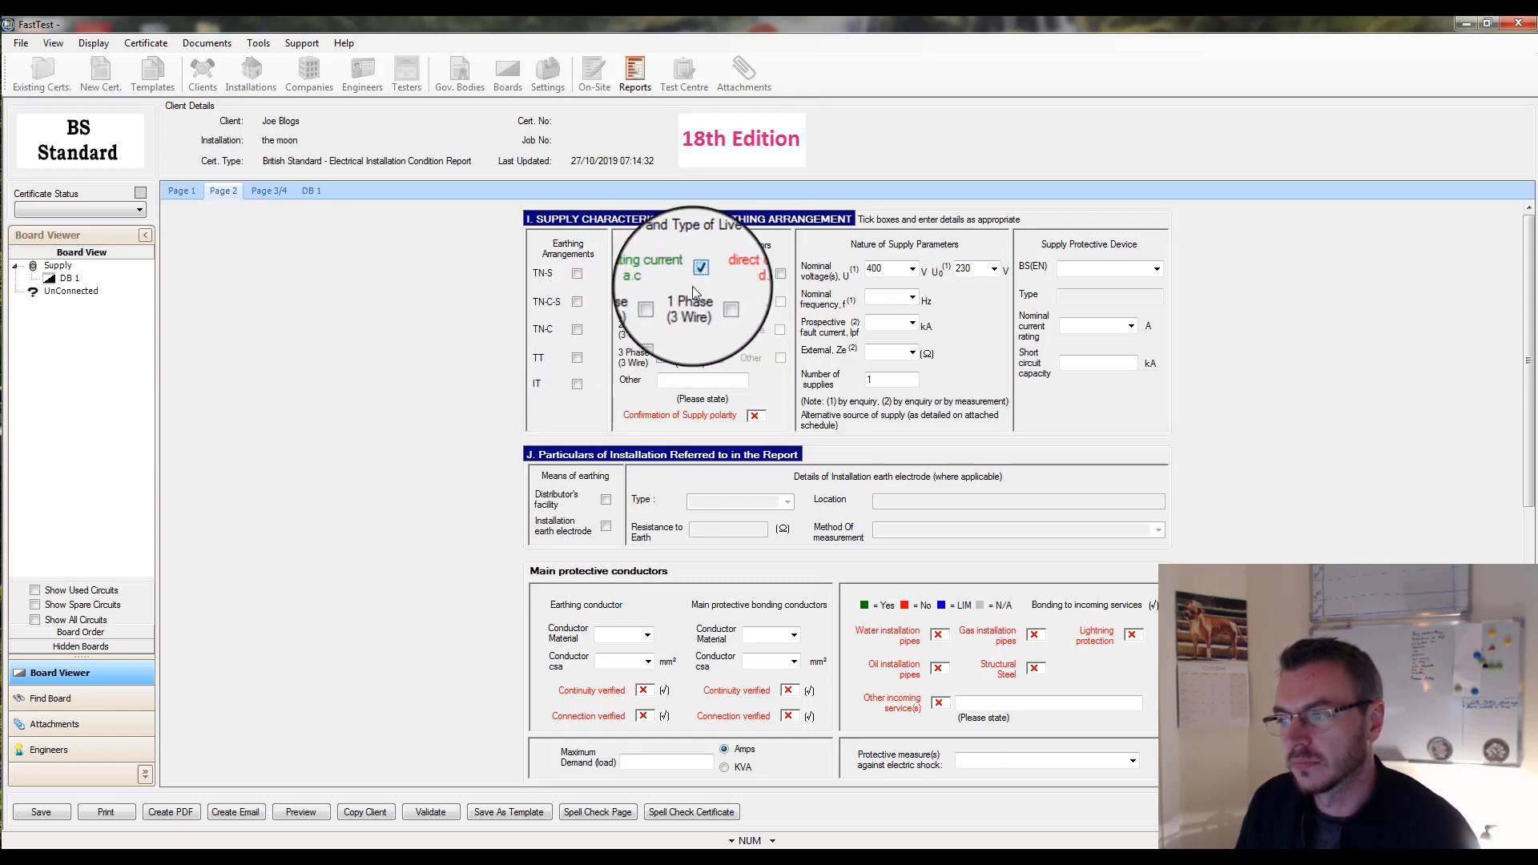
left_click(661, 301)
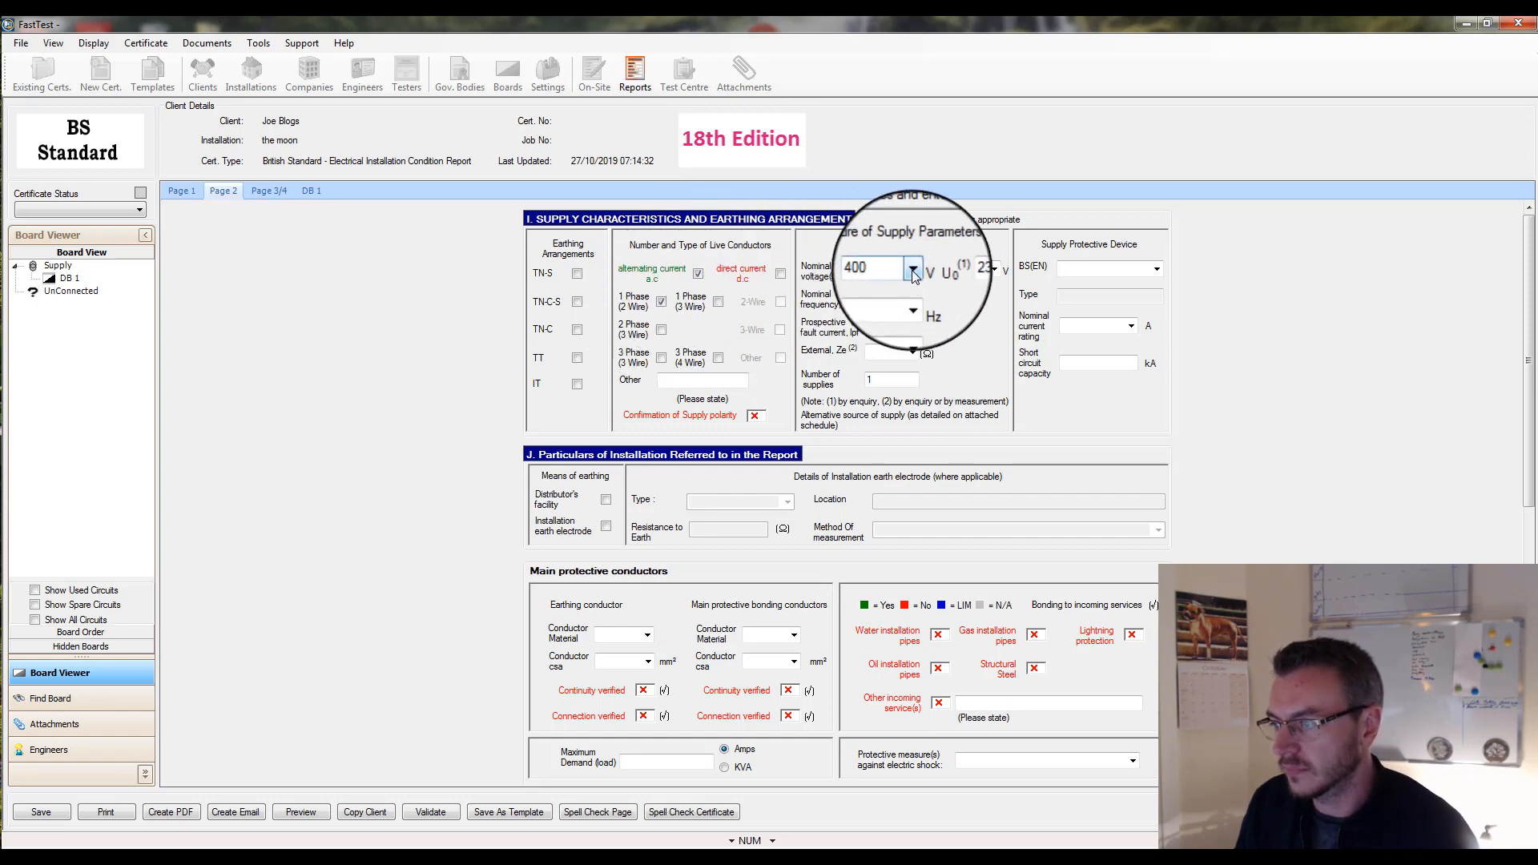
Check the nominal voltage options under the supply parameters and set the nominal frequency to 50 Hz
left_click(912, 271)
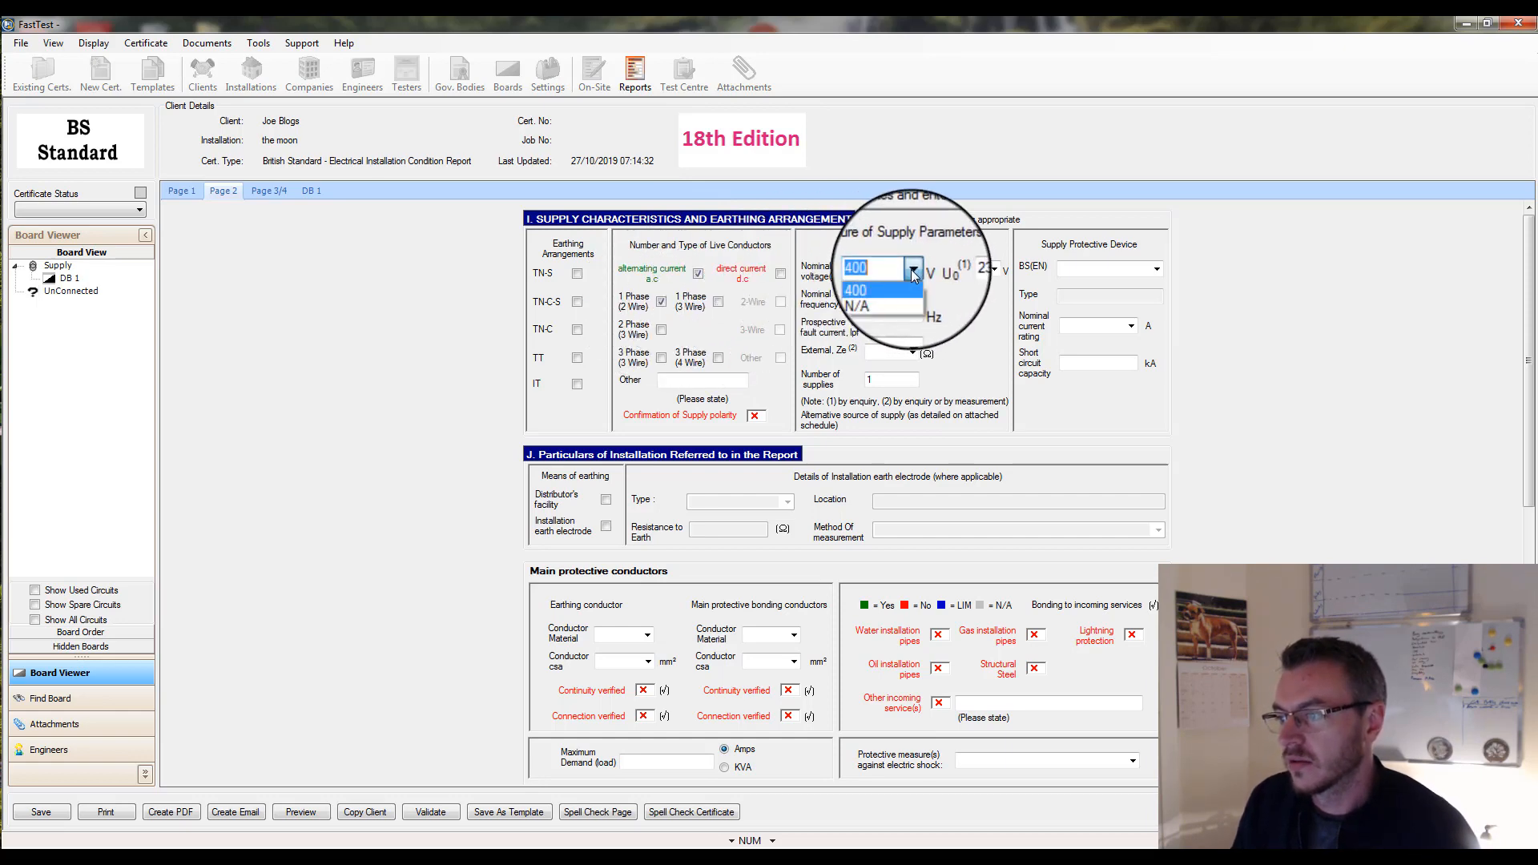
left_click(910, 269)
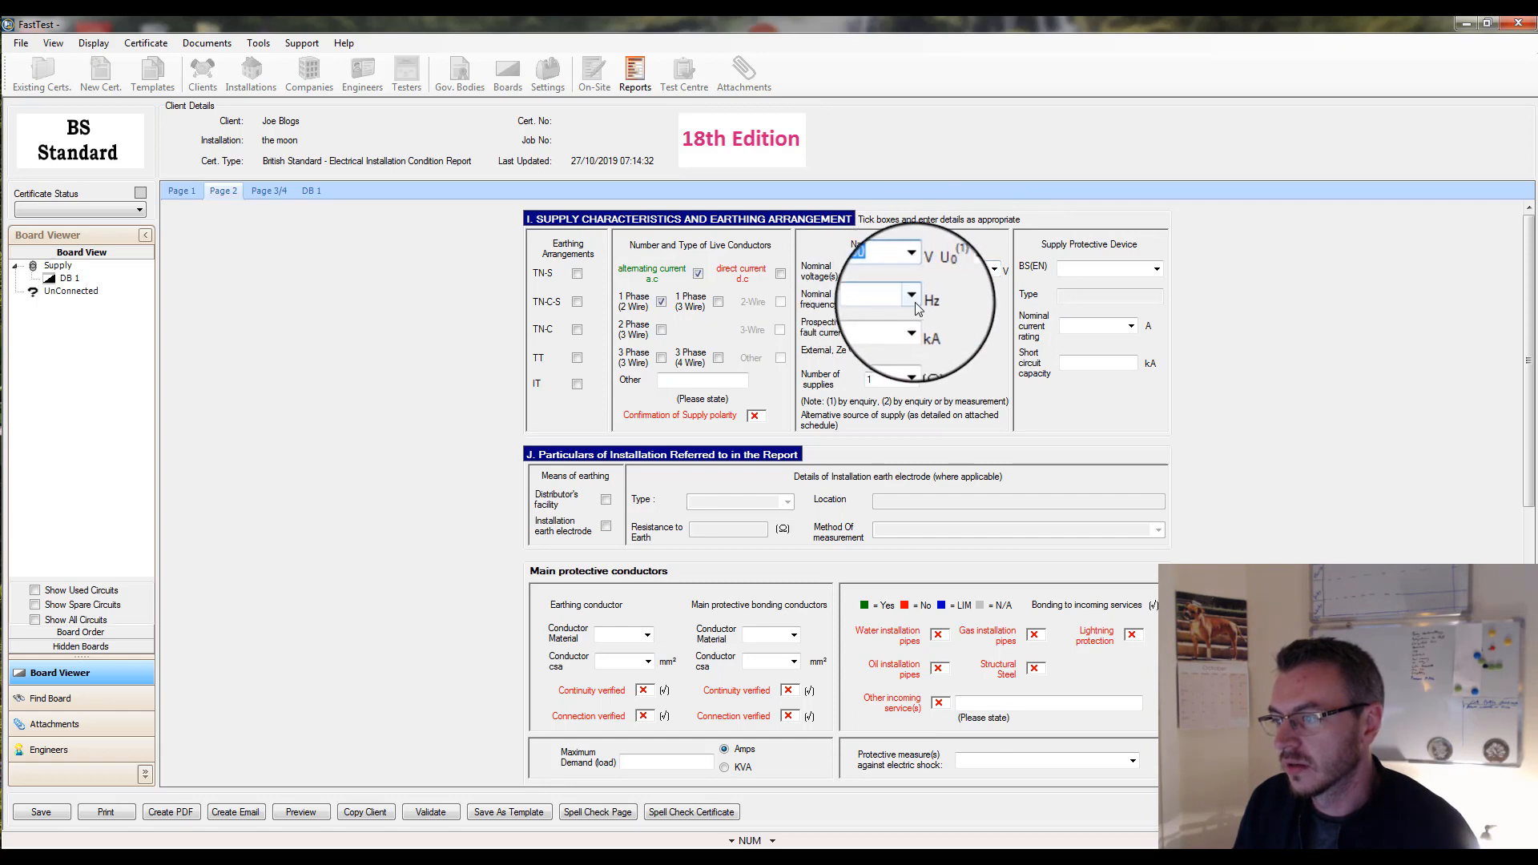
left_click(915, 301)
left_click(895, 317)
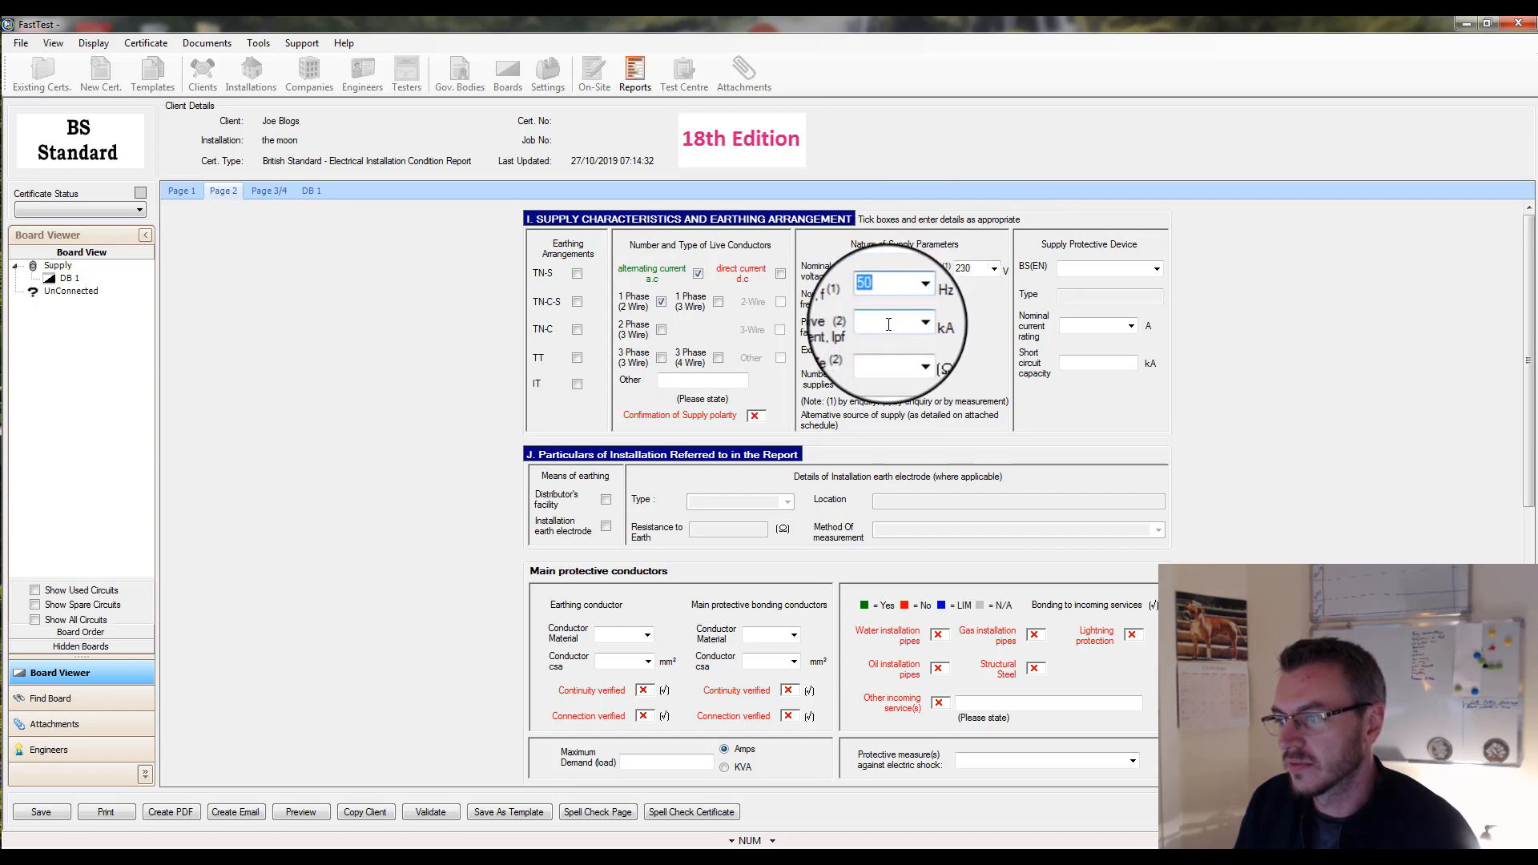
Set the prospective fault current to 1.3 kA and check the options for the external Ze
left_click(894, 321)
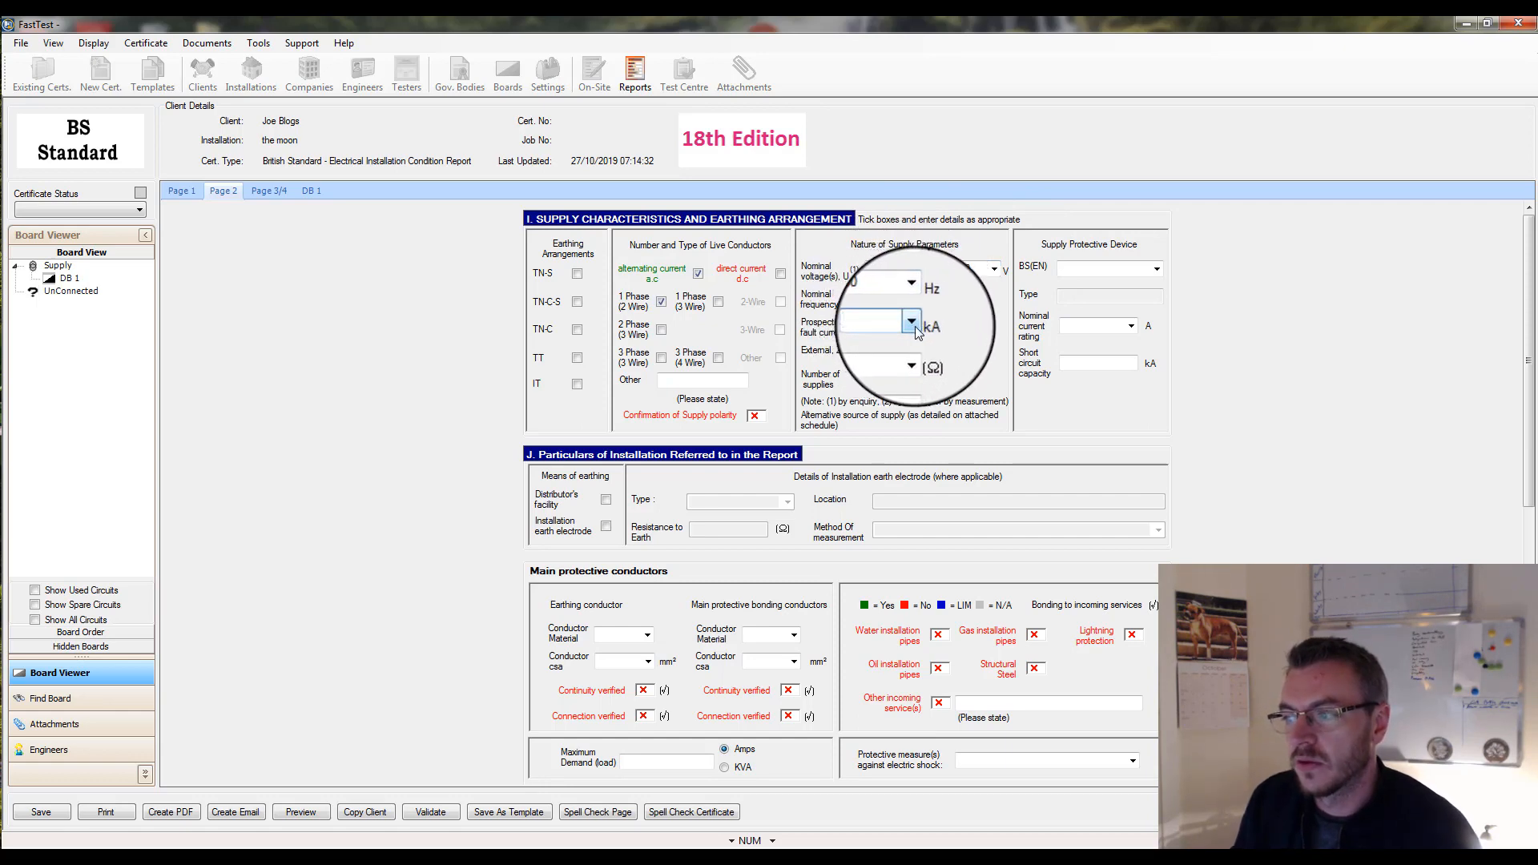
left_click(913, 323)
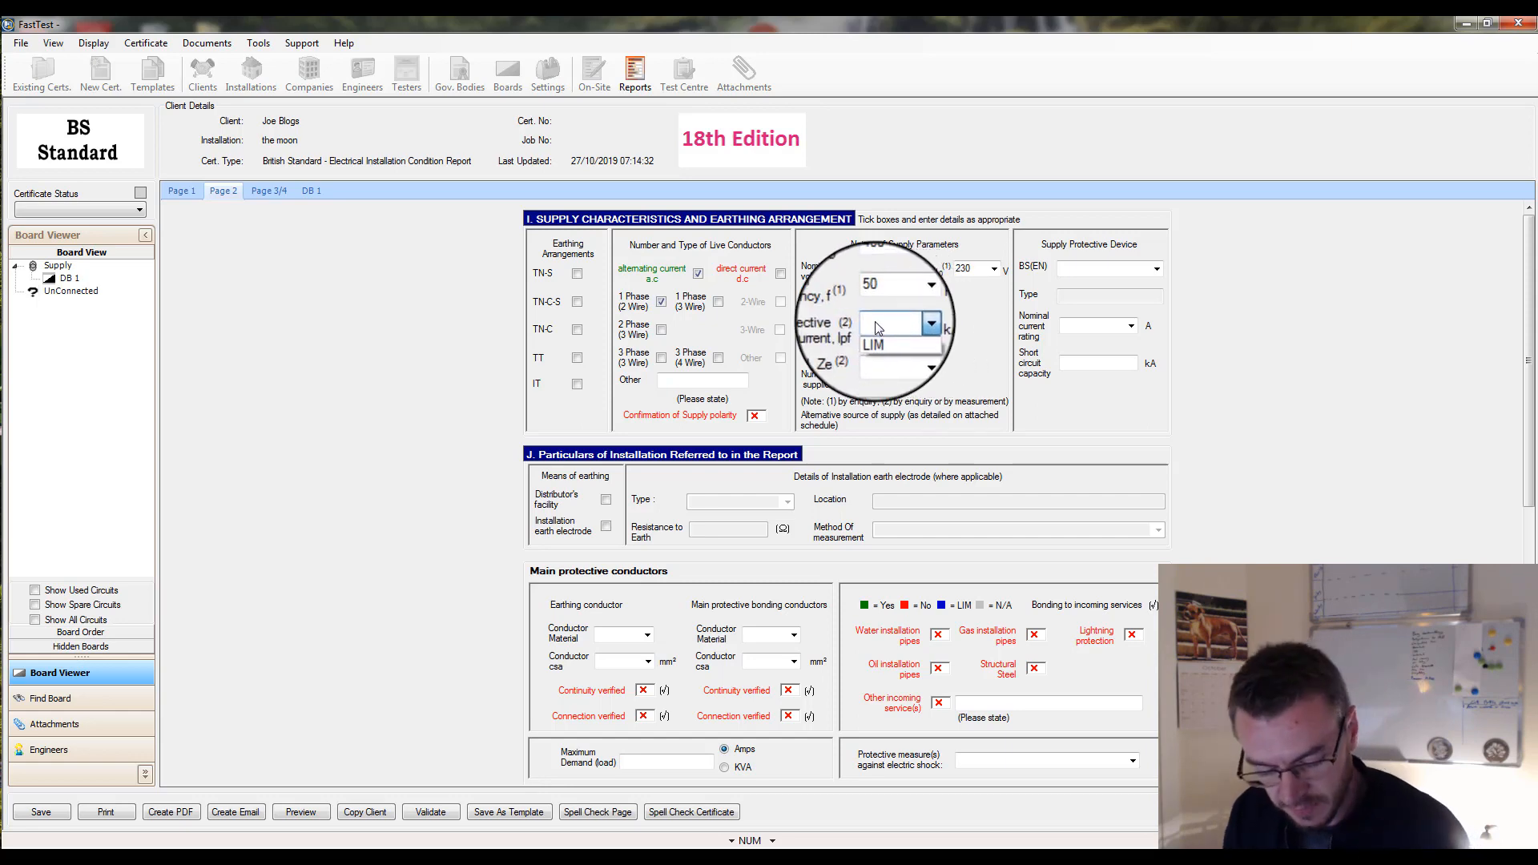
type("1.3")
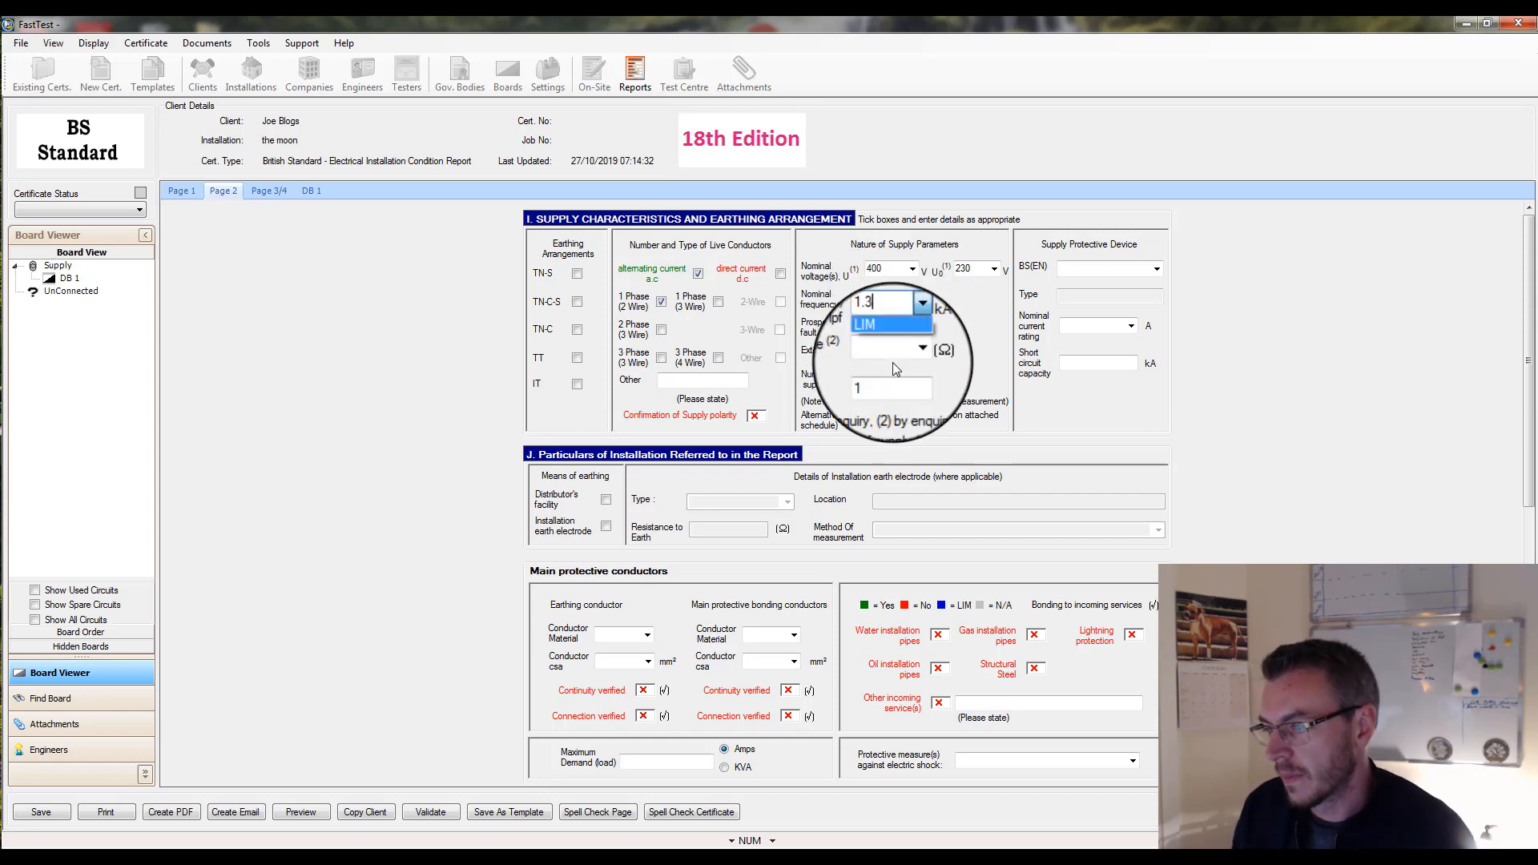
left_click(895, 353)
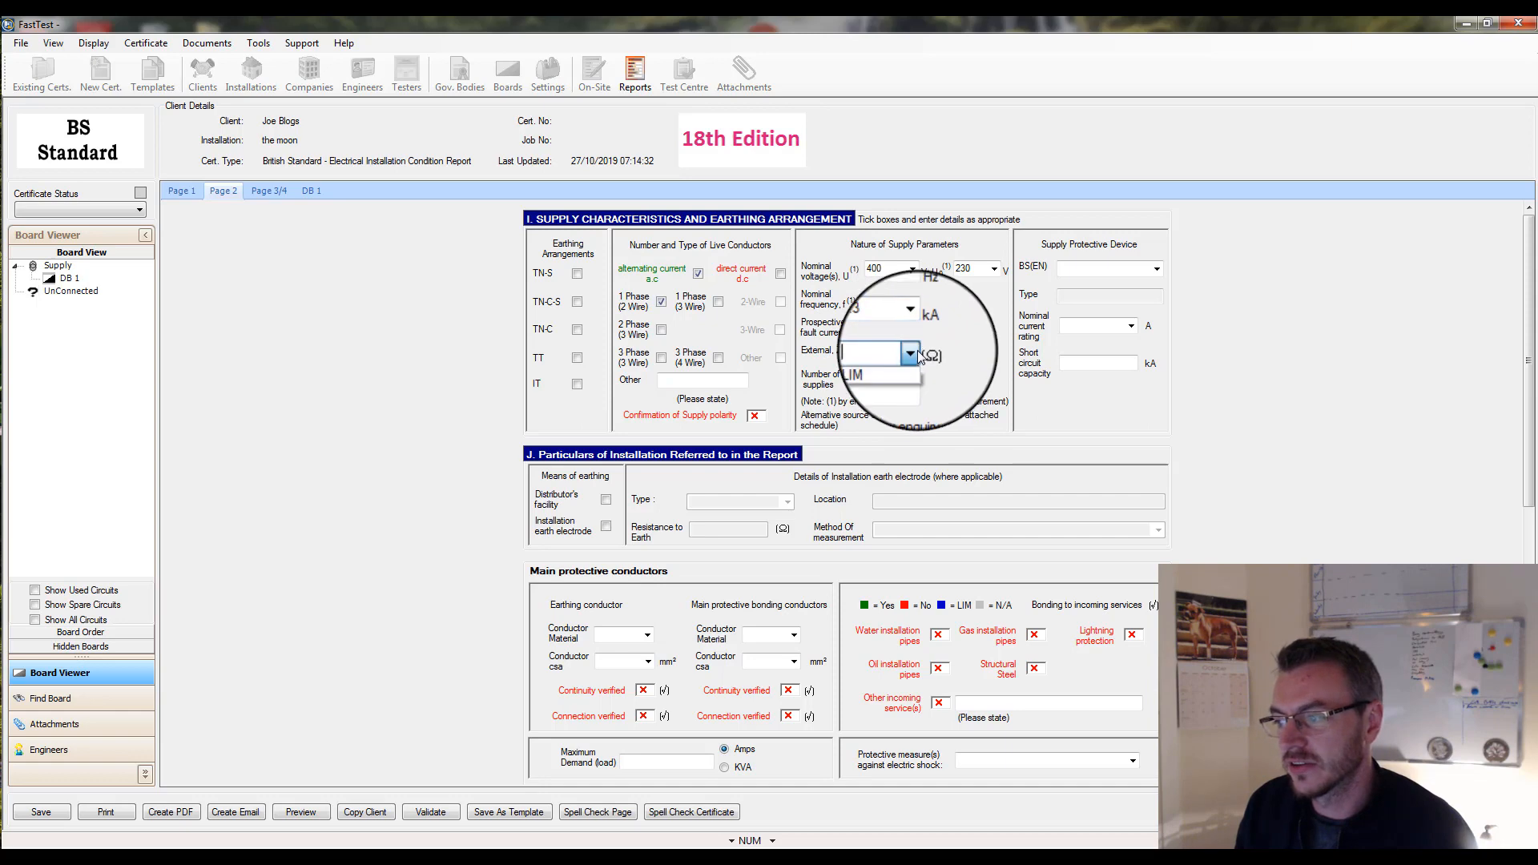
left_click(917, 351)
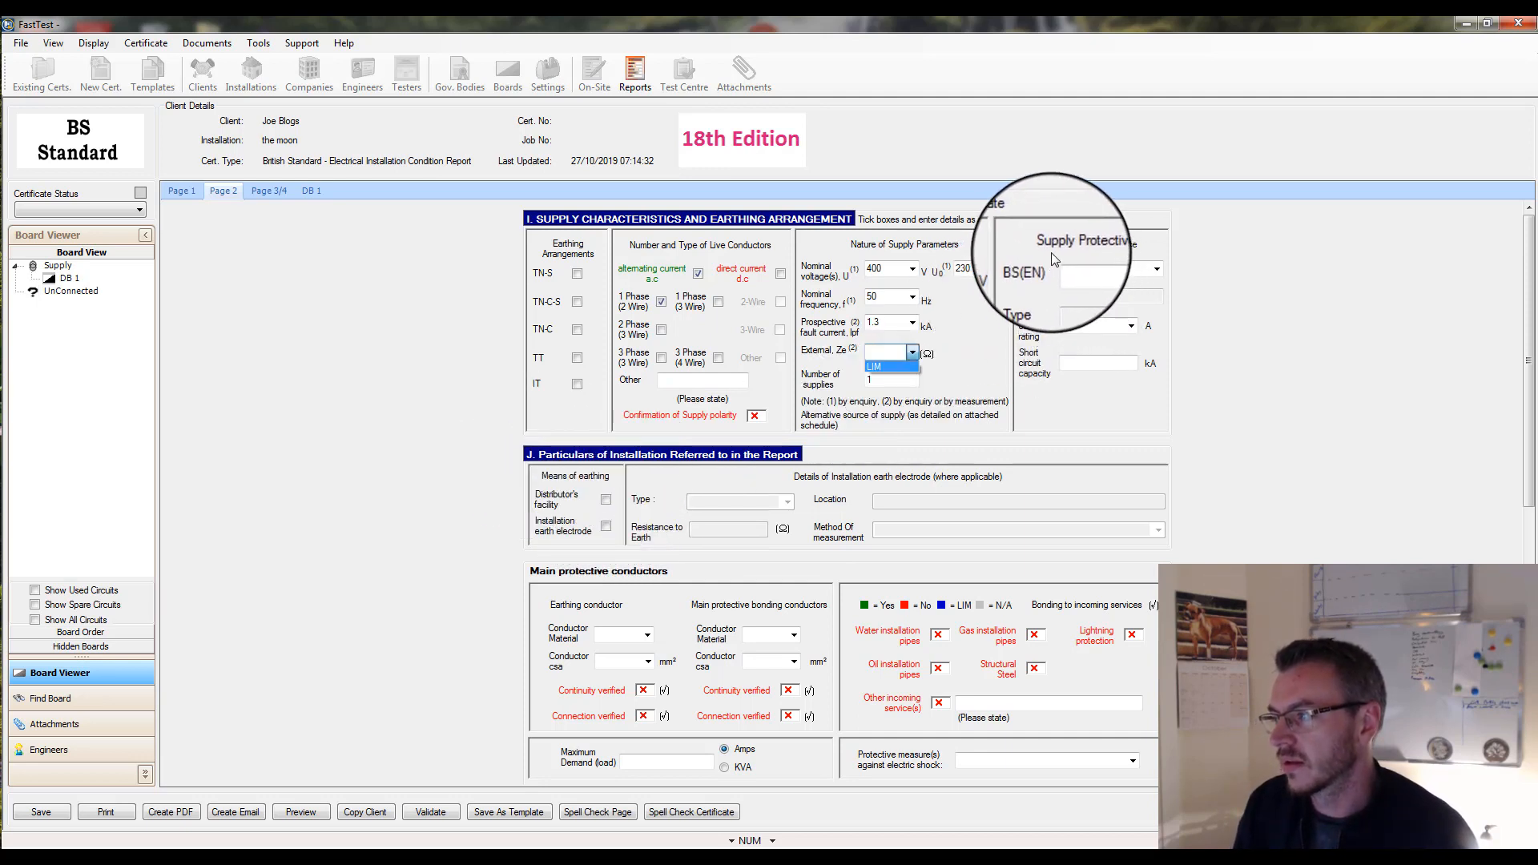
Set the supply protective device to 1361 Fuse HBC, type 1, with a nominal current rating of 80 A
left_click(1157, 271)
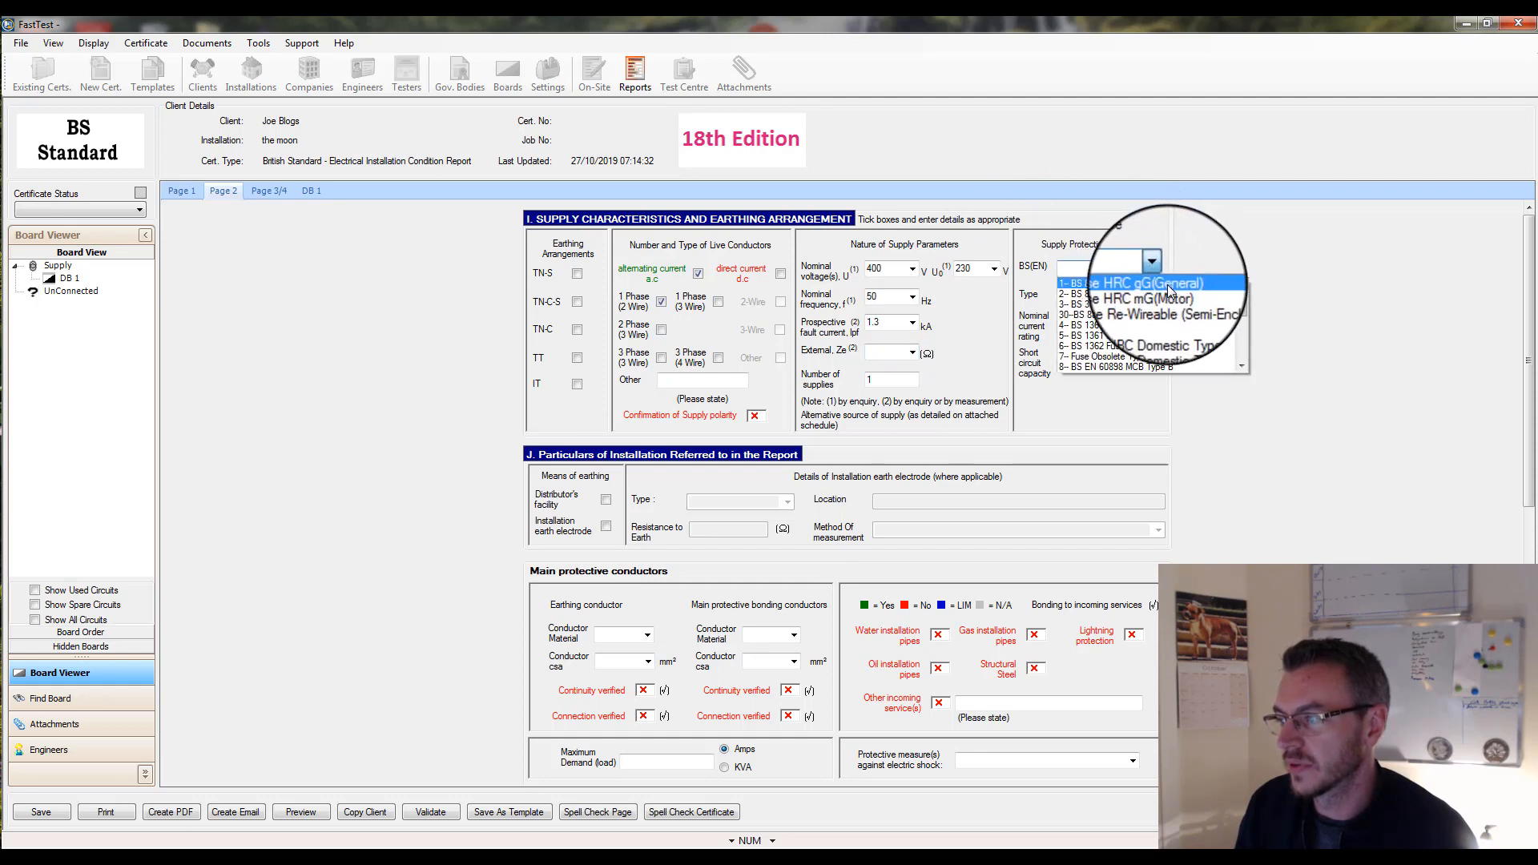
left_click(1106, 327)
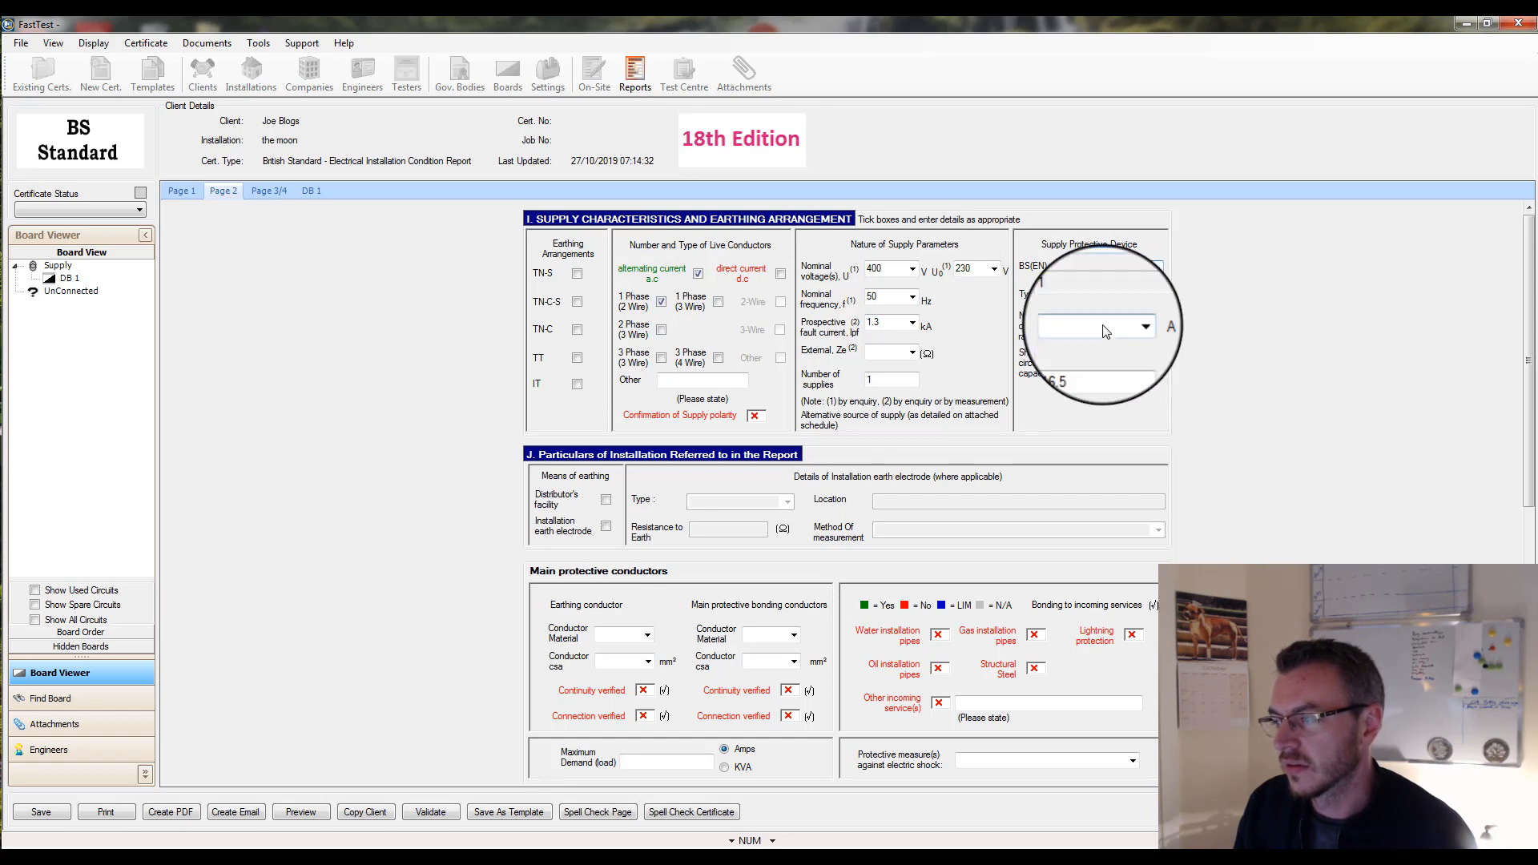
left_click(1131, 325)
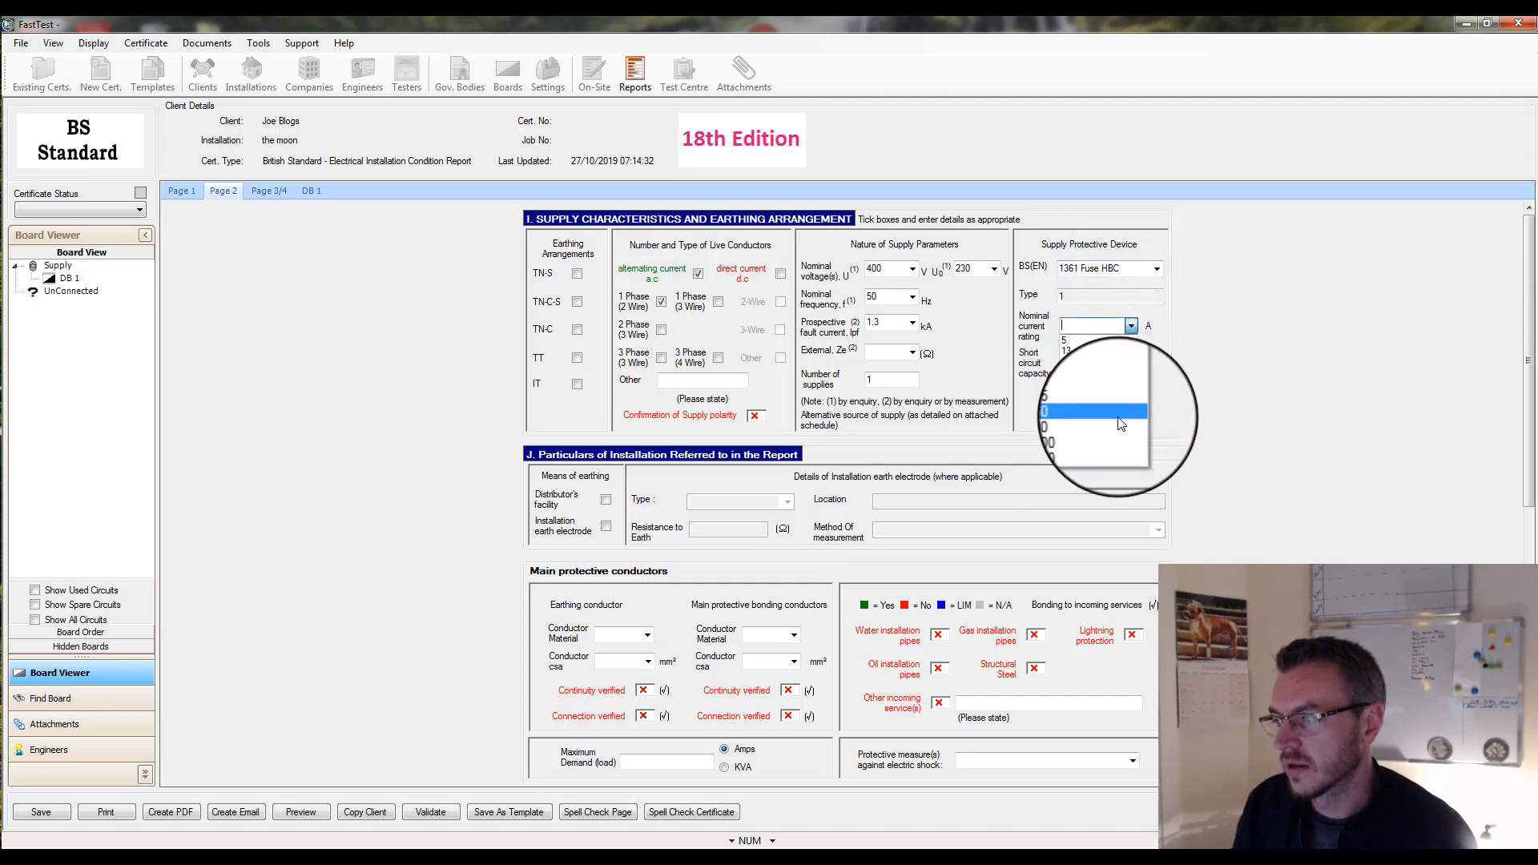
left_click(1121, 406)
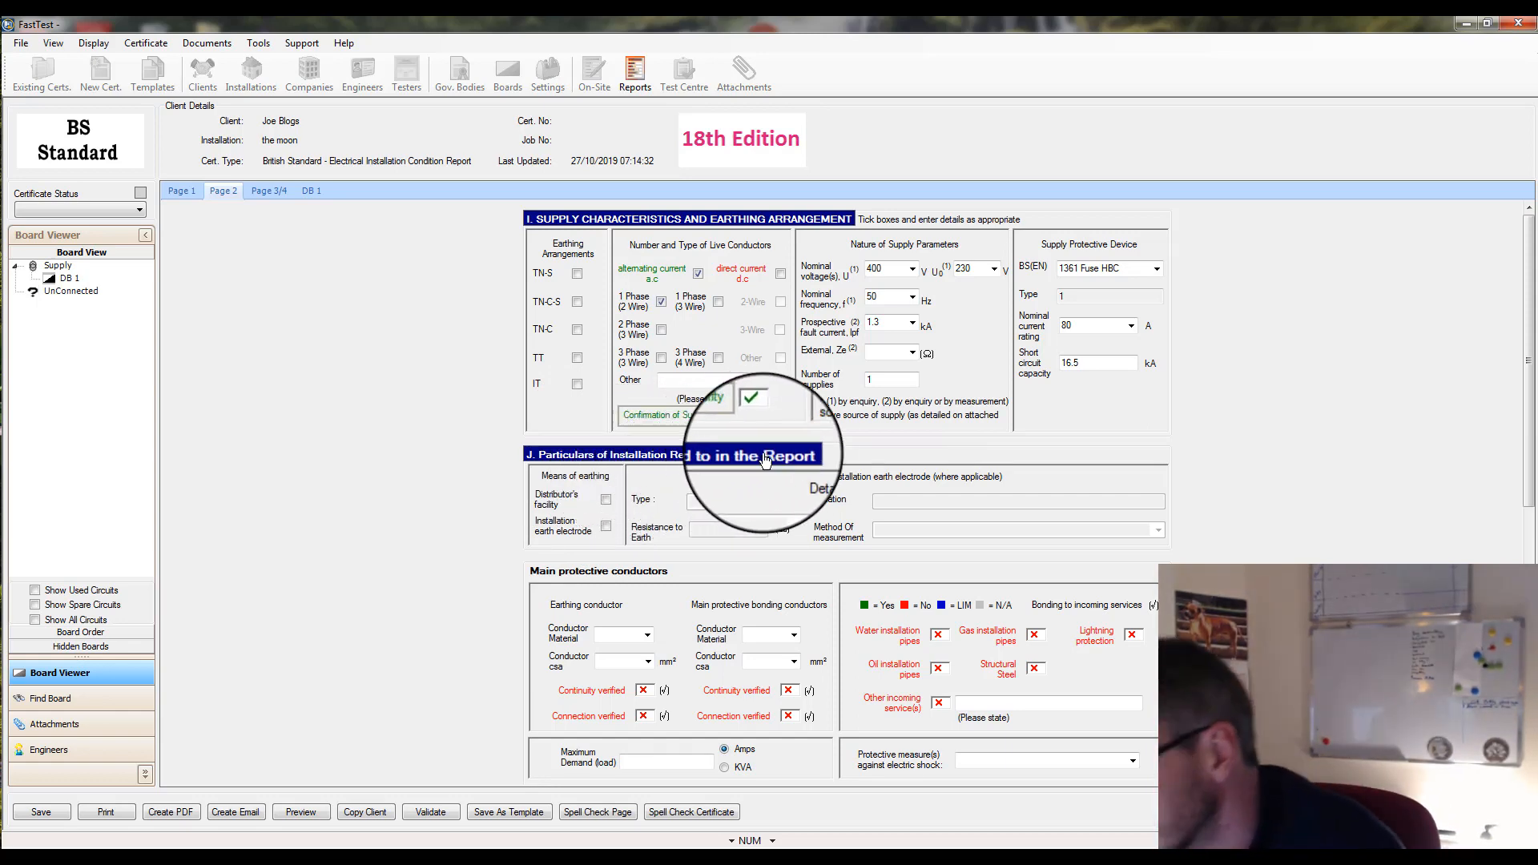
Try the distributor's facility as means of earthing in section J, and settle on the installation earth electrode alone
left_click(607, 502)
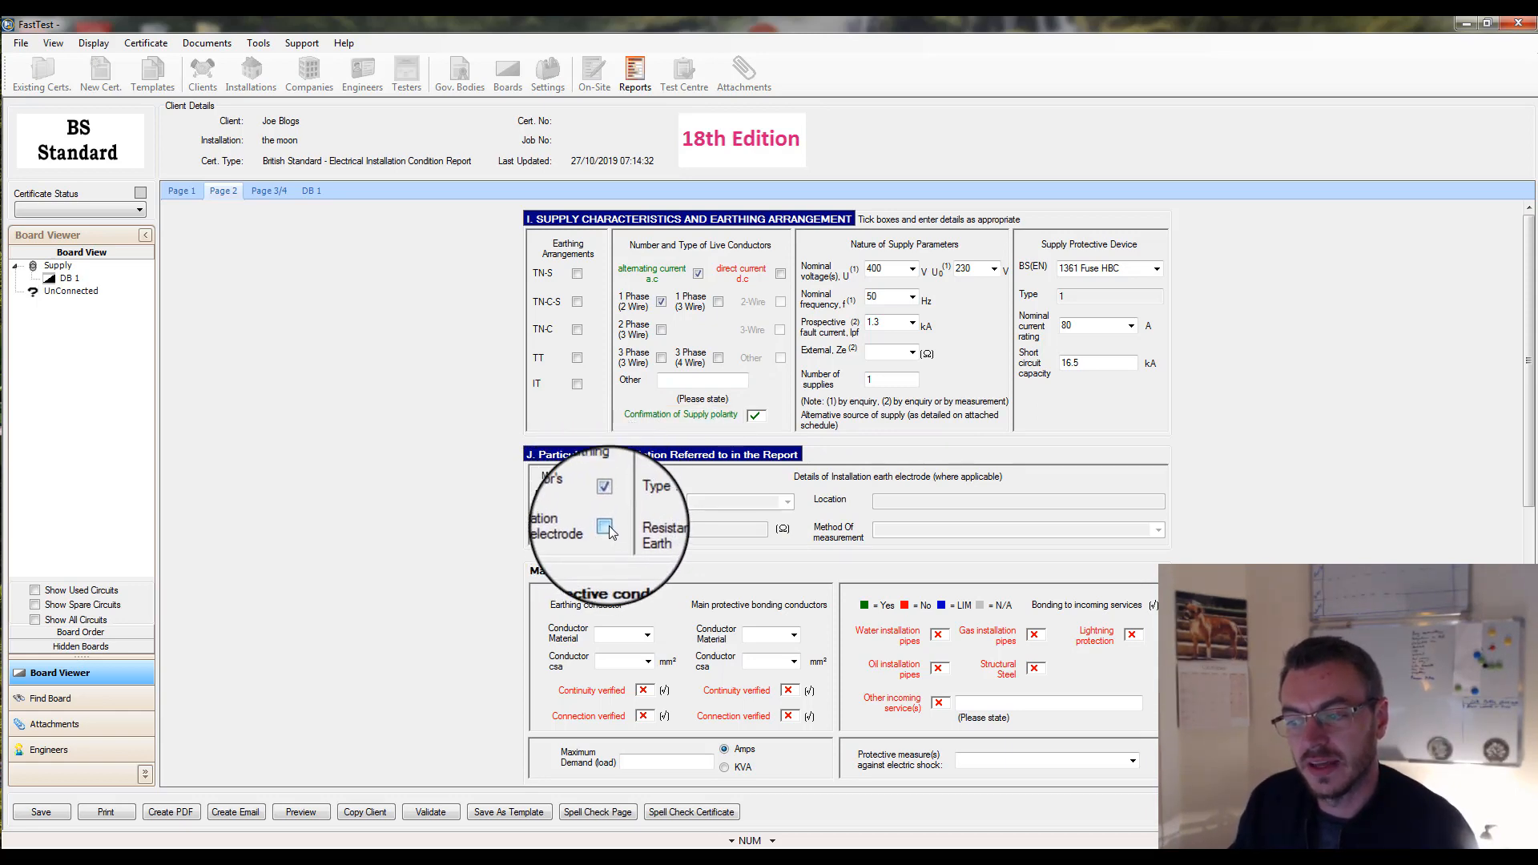
left_click(607, 532)
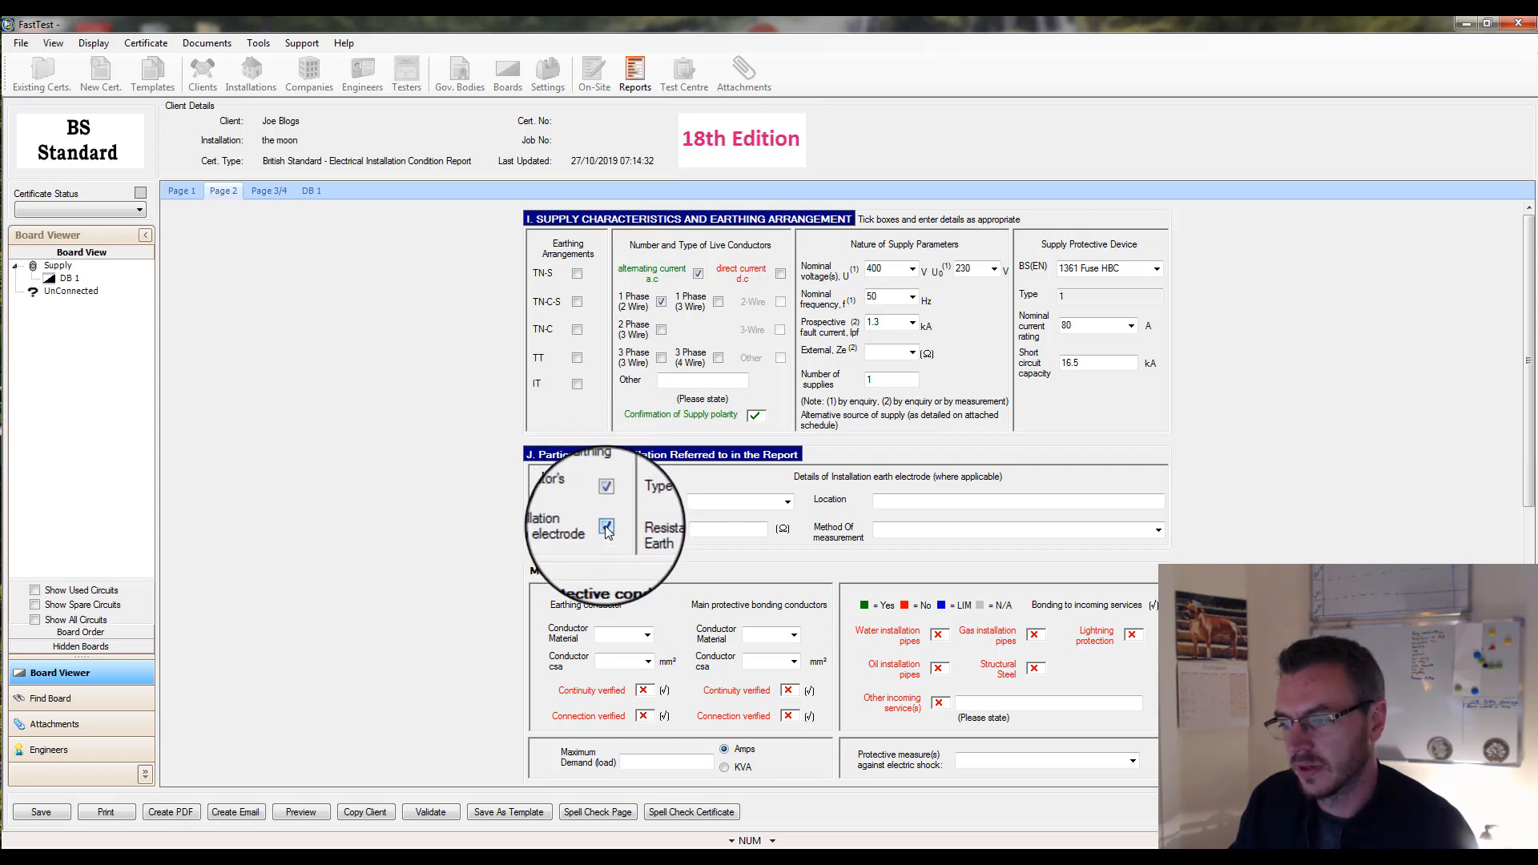
left_click(607, 529)
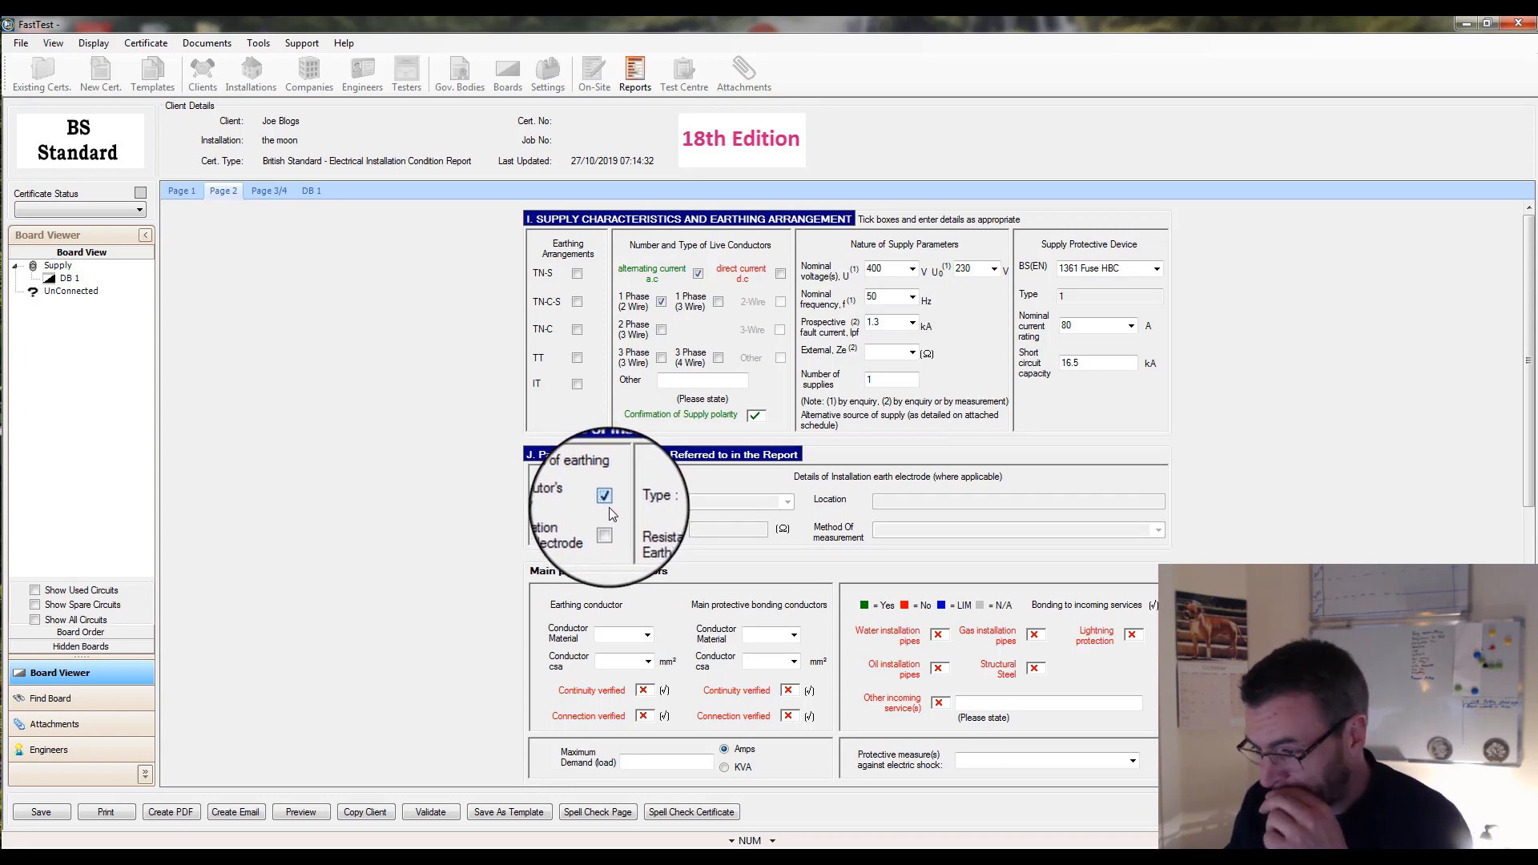
left_click(607, 529)
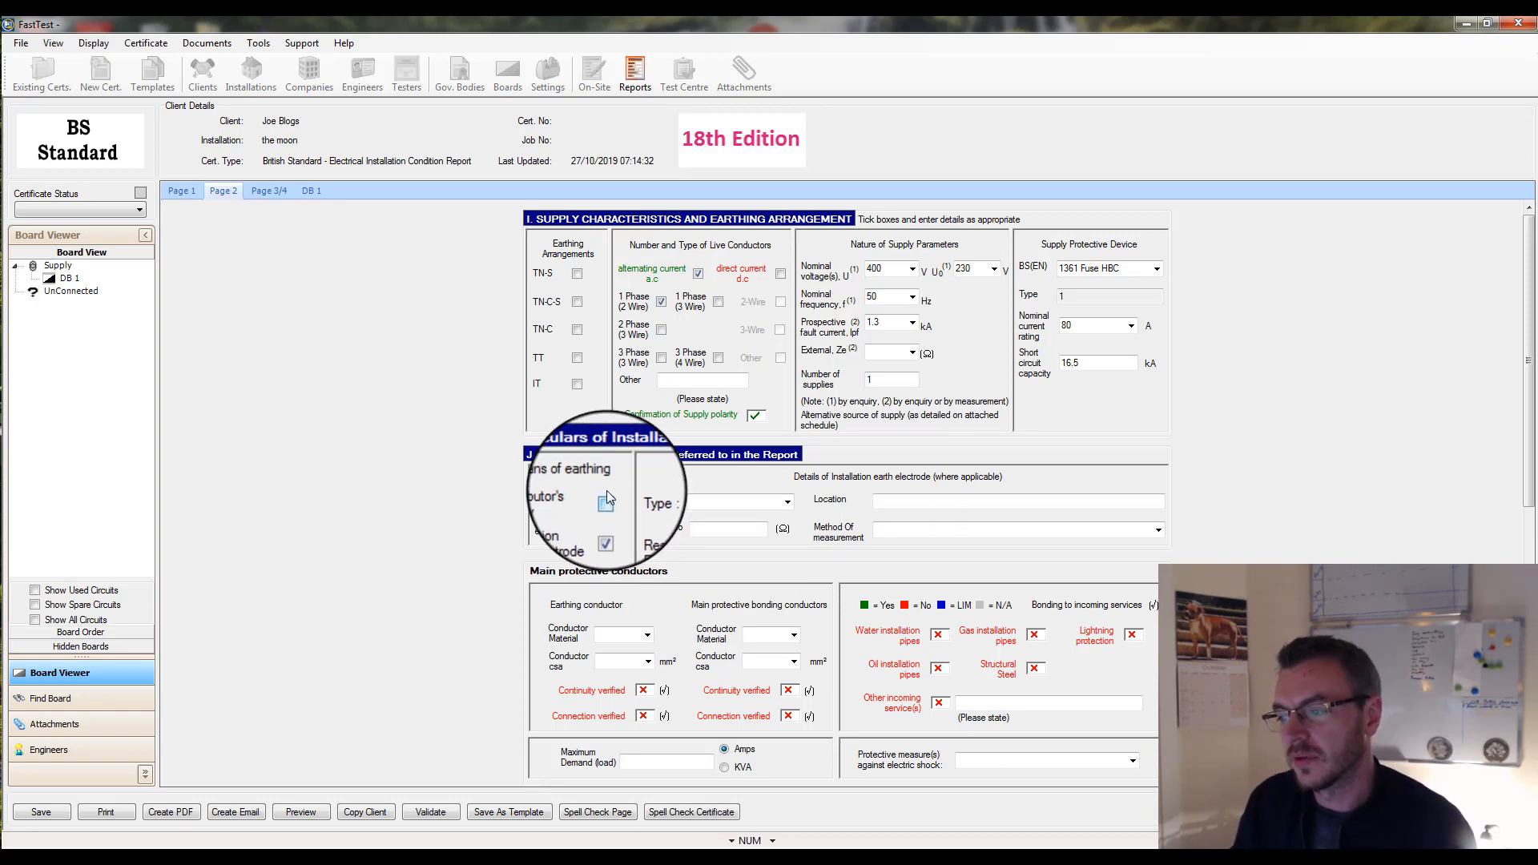
left_click(607, 502)
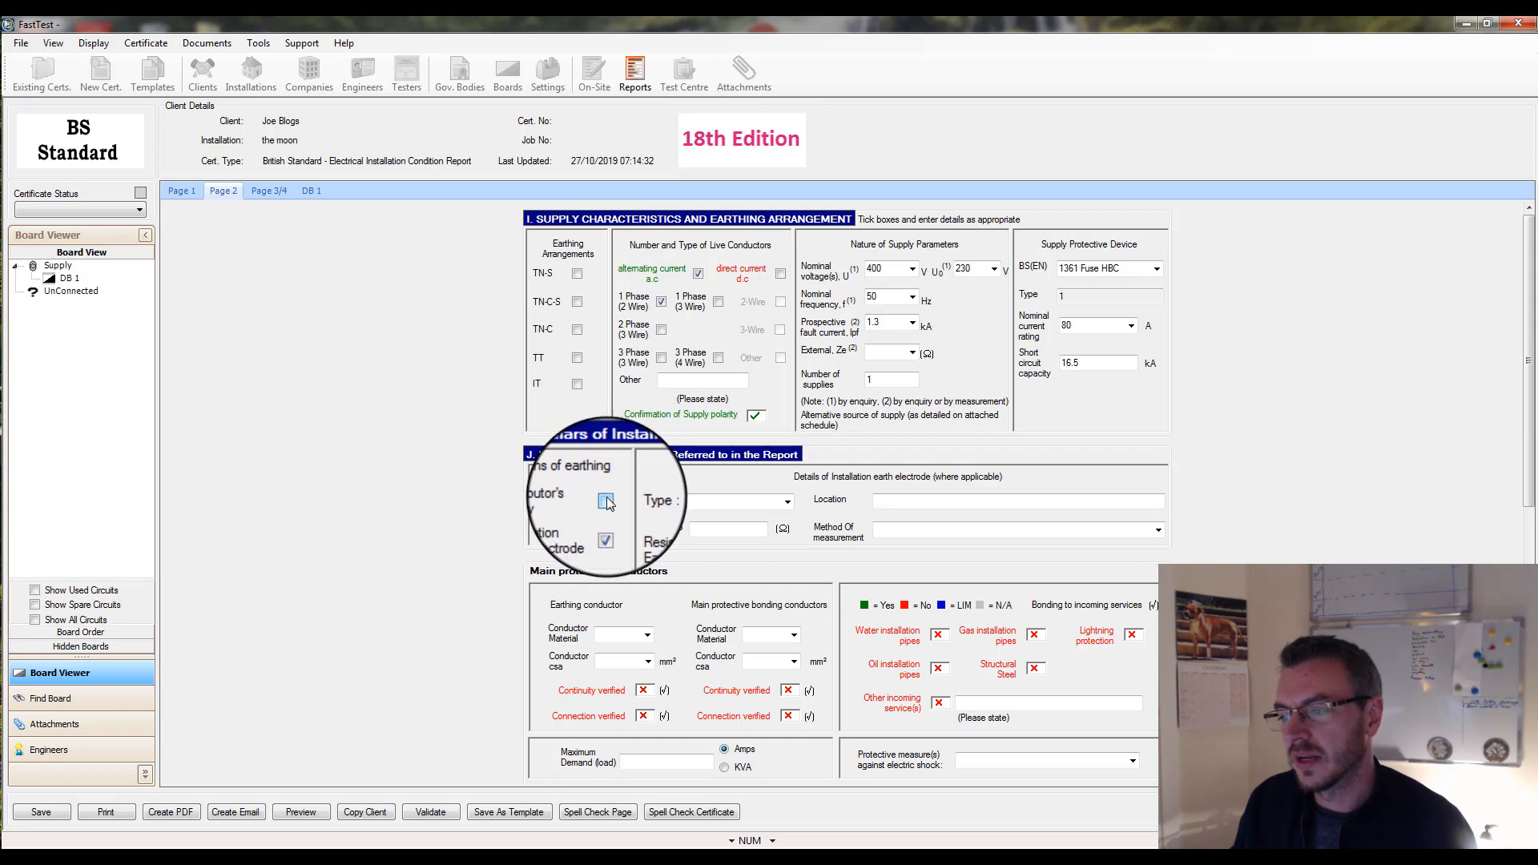
Set the earth electrode's type to Earth Rod and its method of measurement to Test method E1 - fall of potential, 4 terminal type
left_click(791, 498)
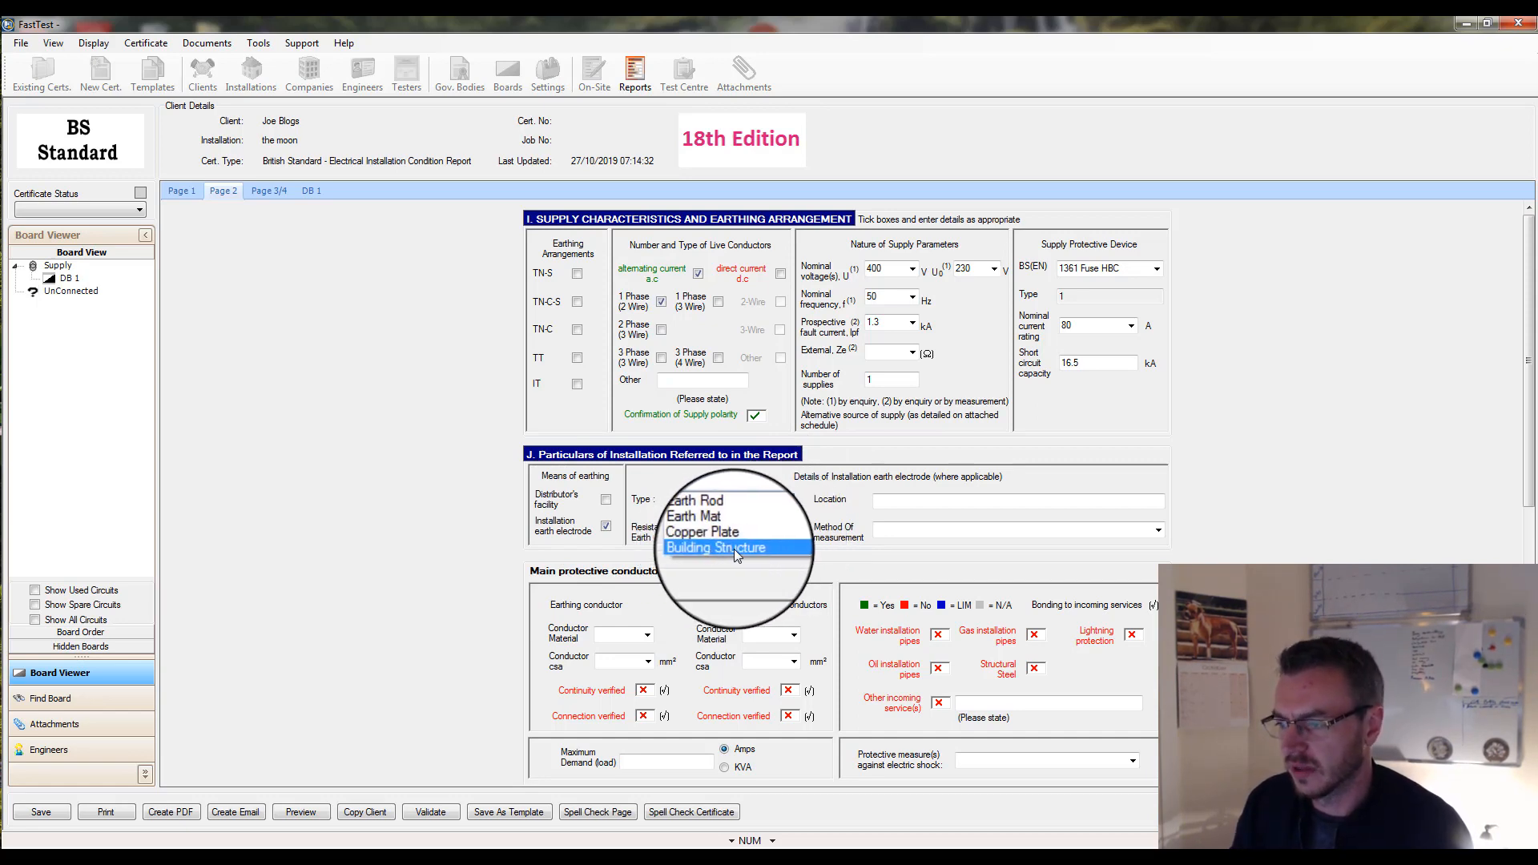
left_click(765, 550)
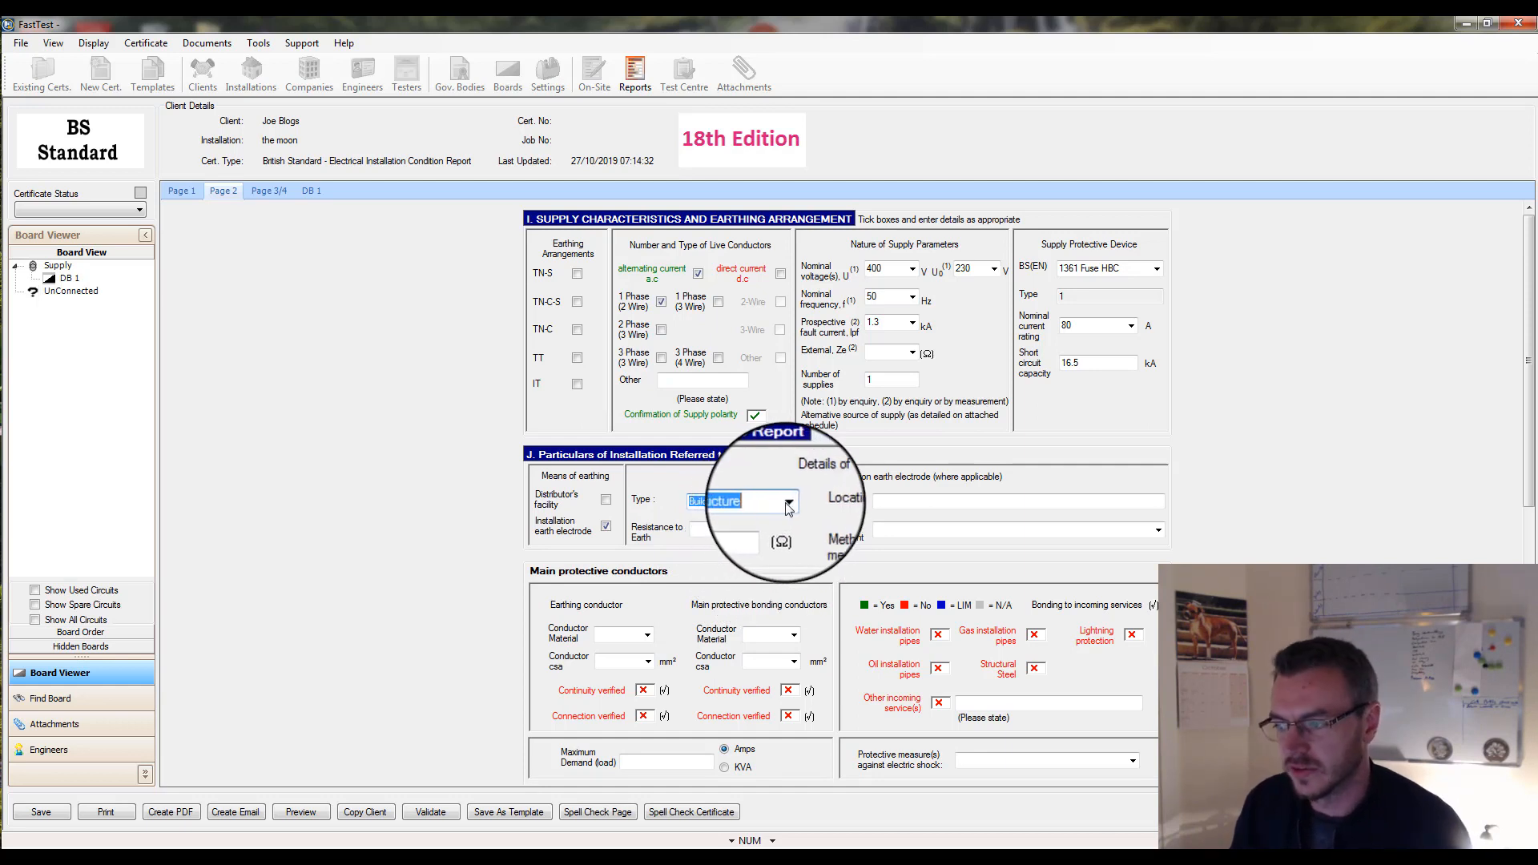
left_click(788, 503)
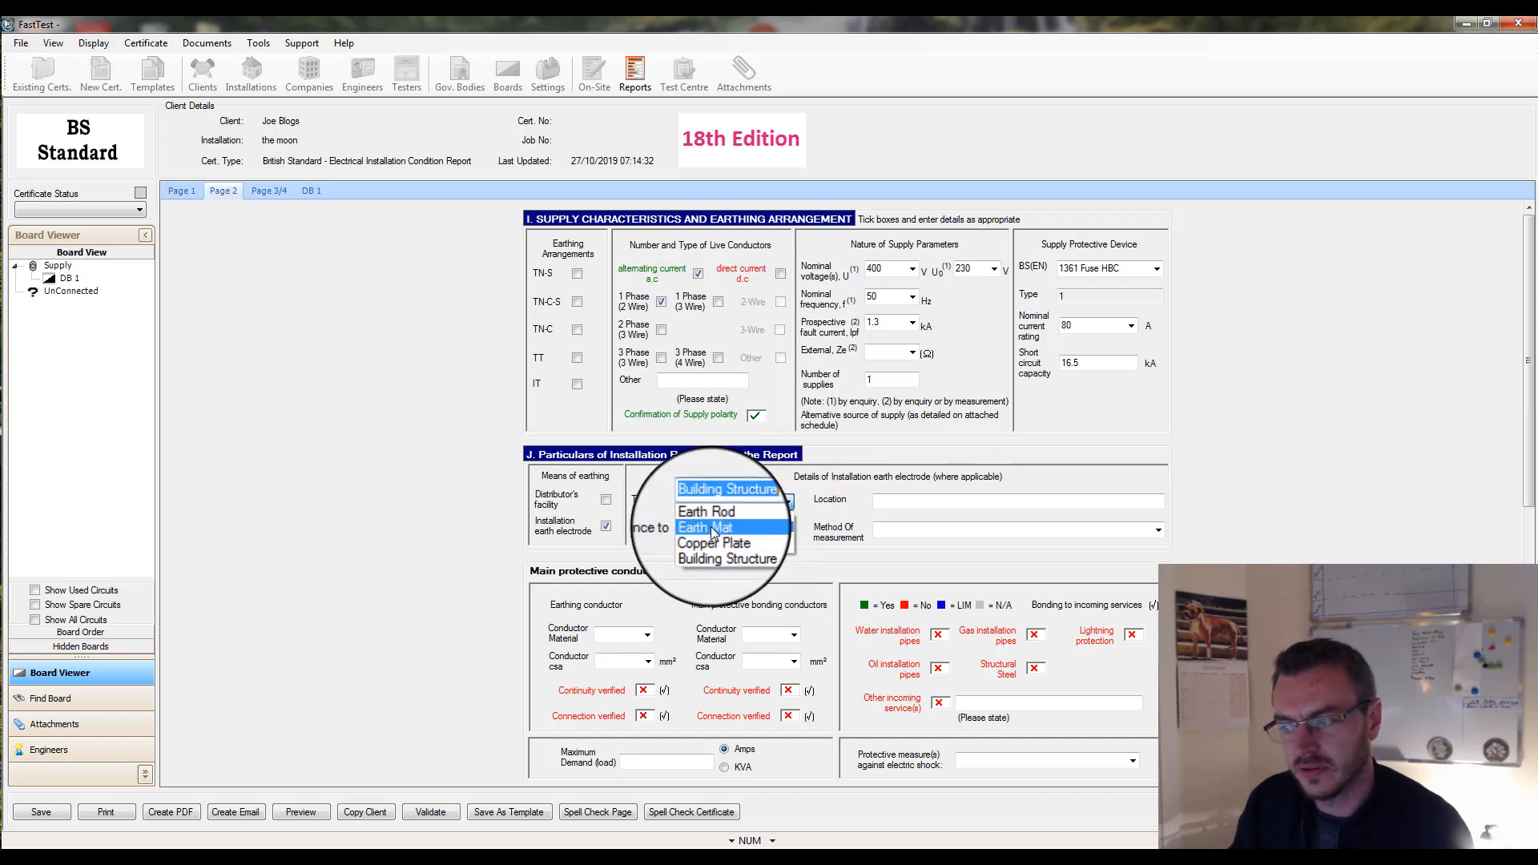
left_click(764, 522)
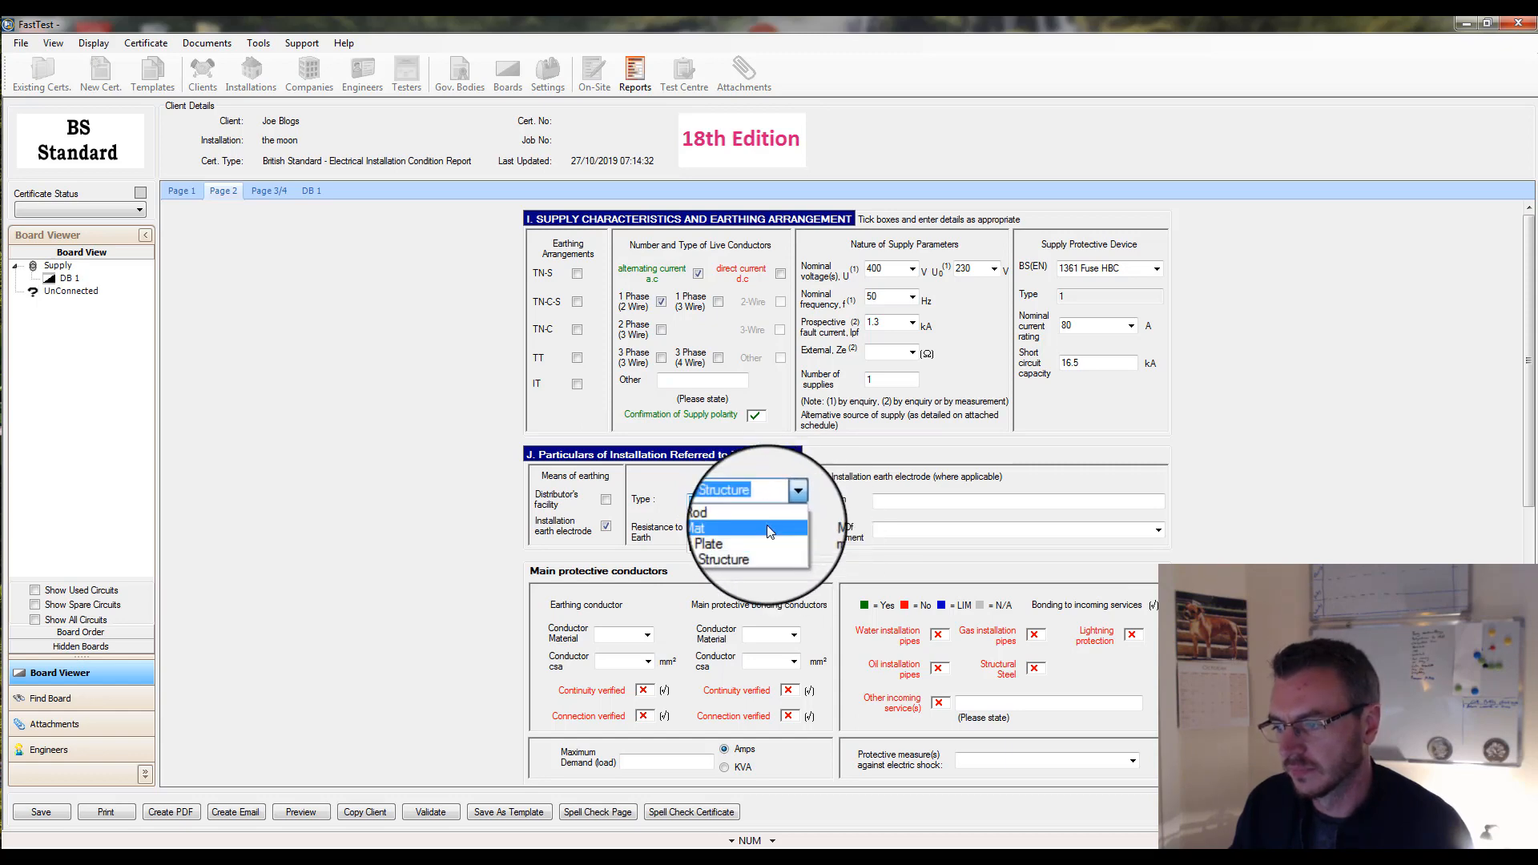
left_click(894, 503)
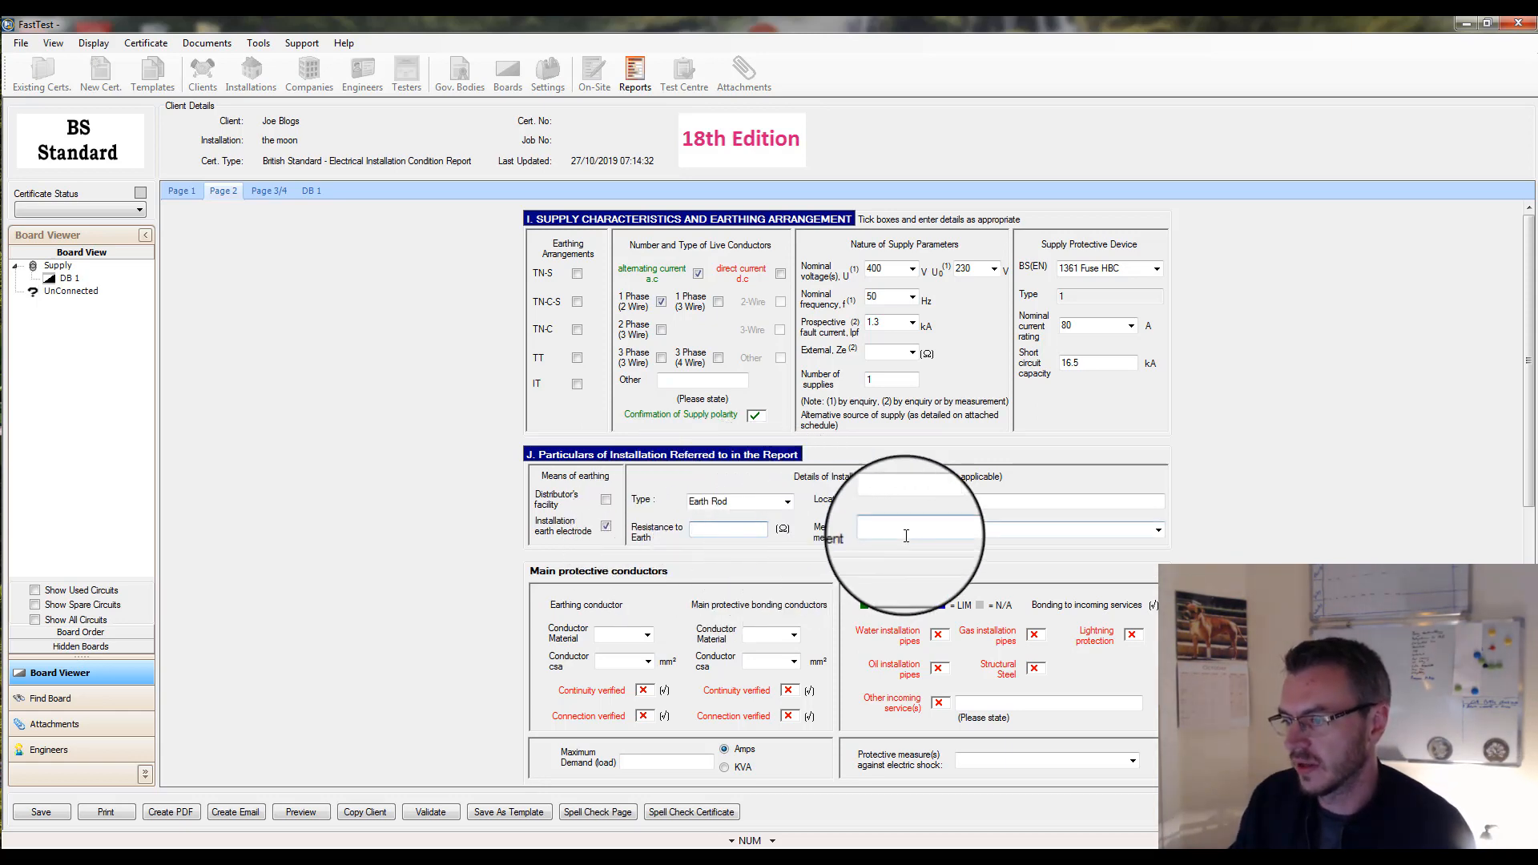
left_click(1159, 530)
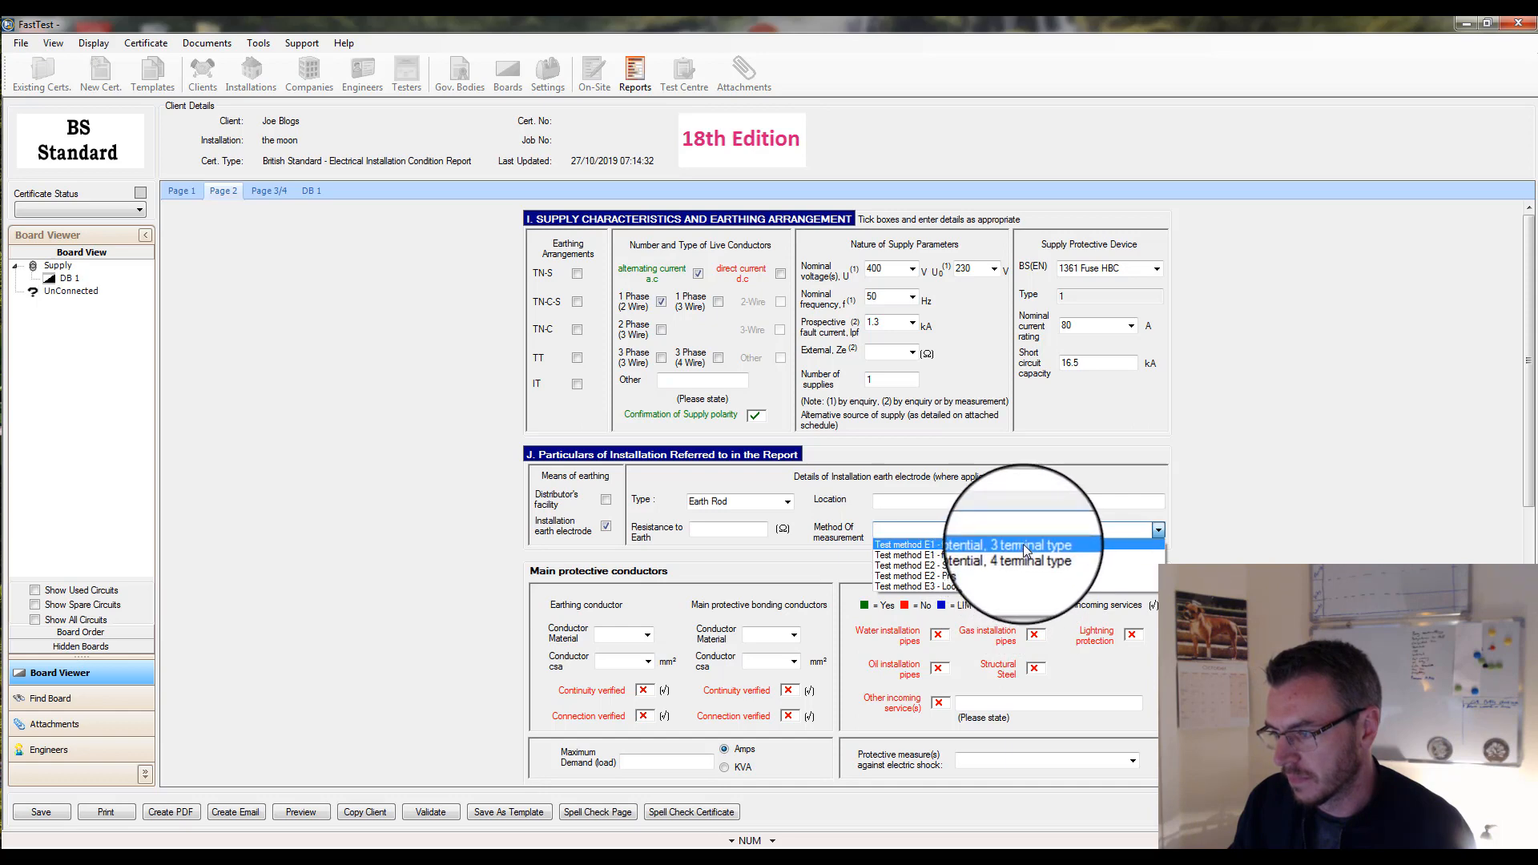
left_click(987, 544)
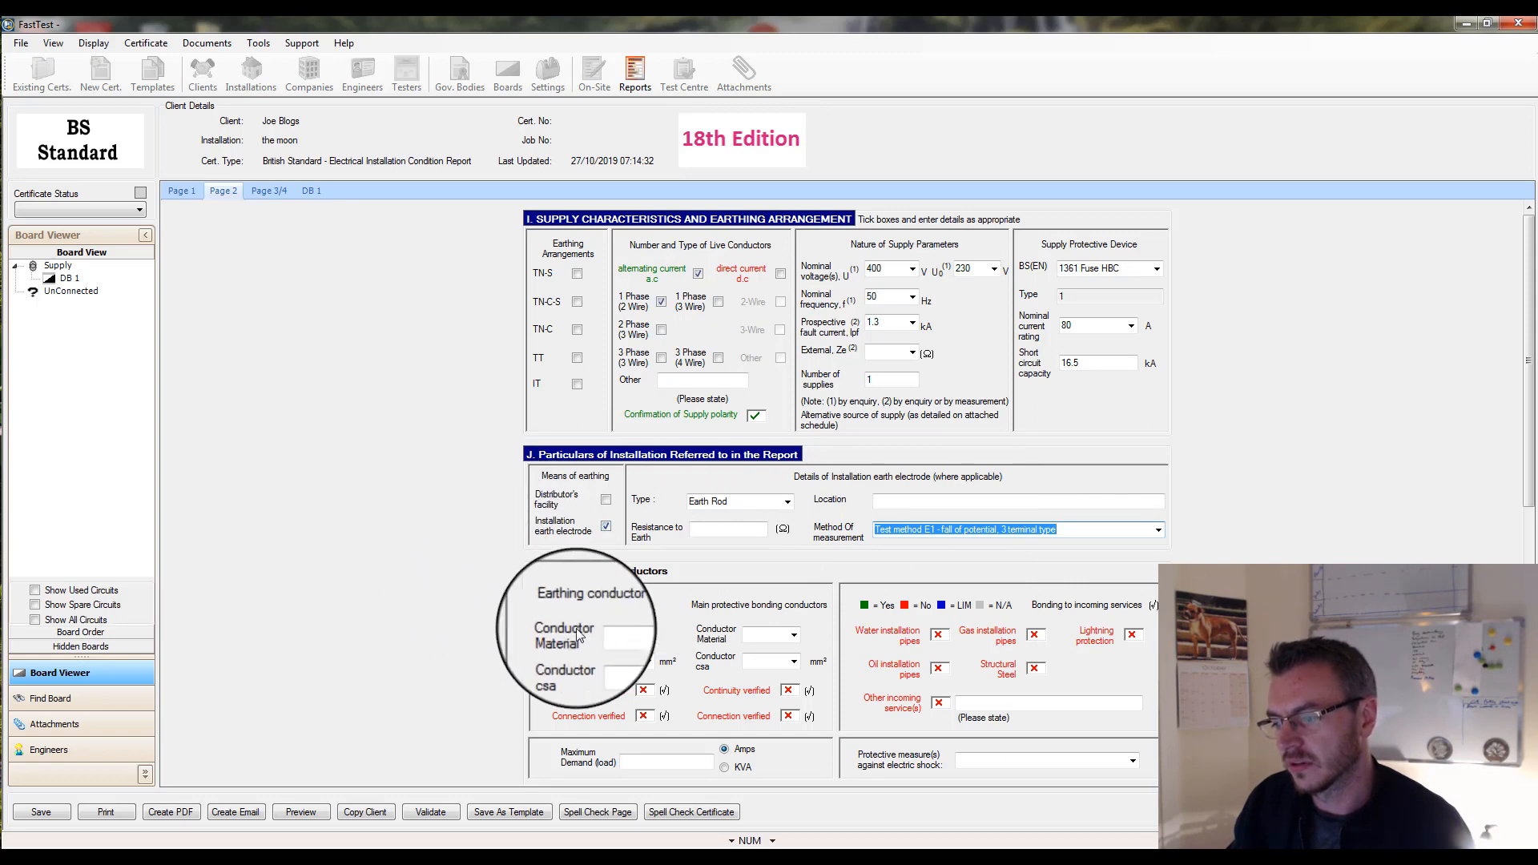
scroll(606, 622, "down", 1)
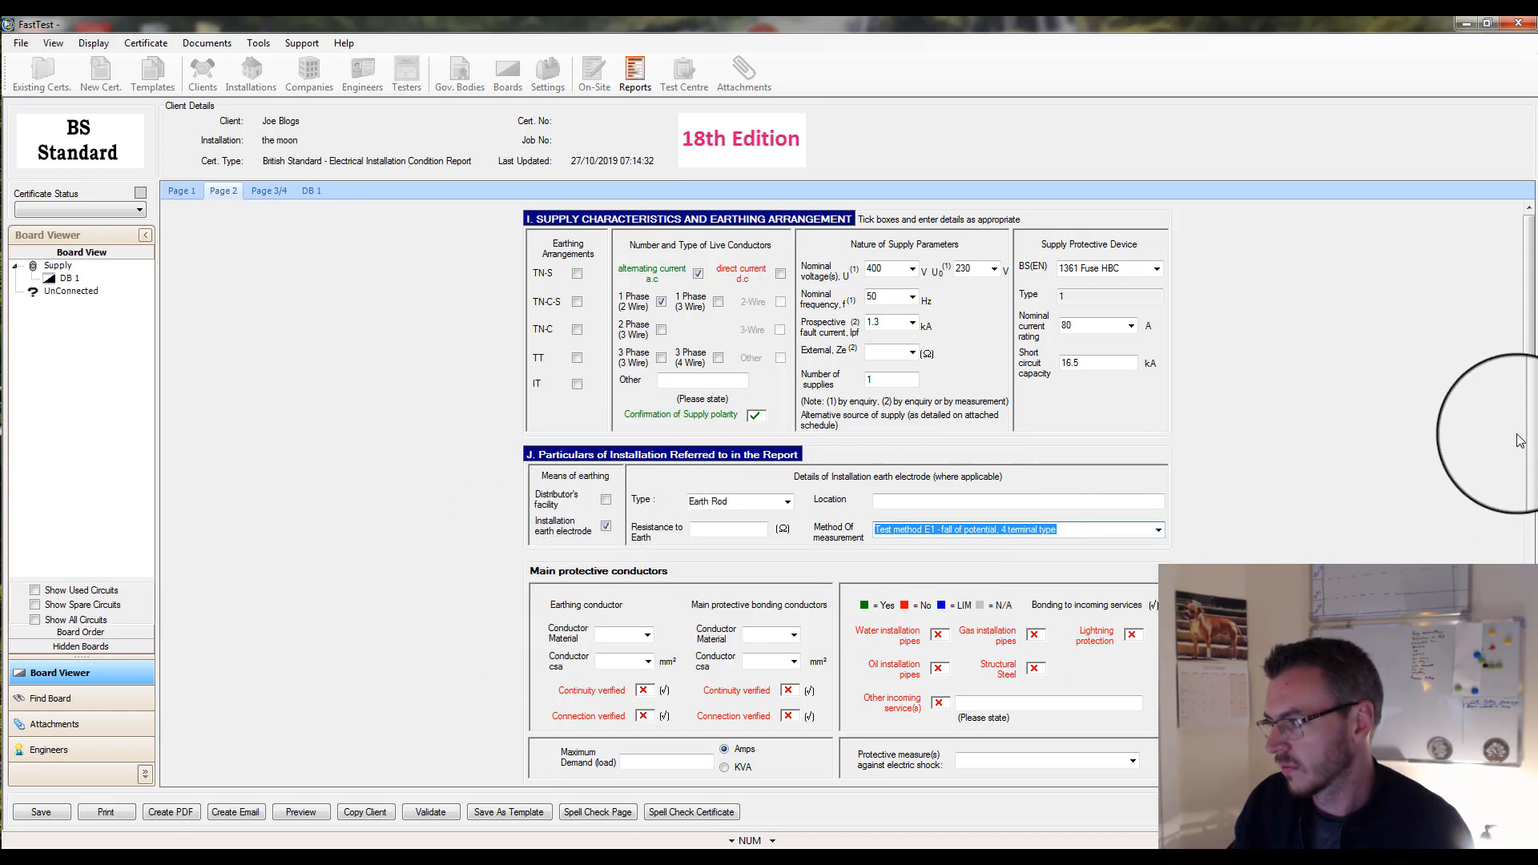
Set the conductor material to Copper for both the earthing conductor and the main protective bonding conductors
scroll(1530, 465, "down", 3)
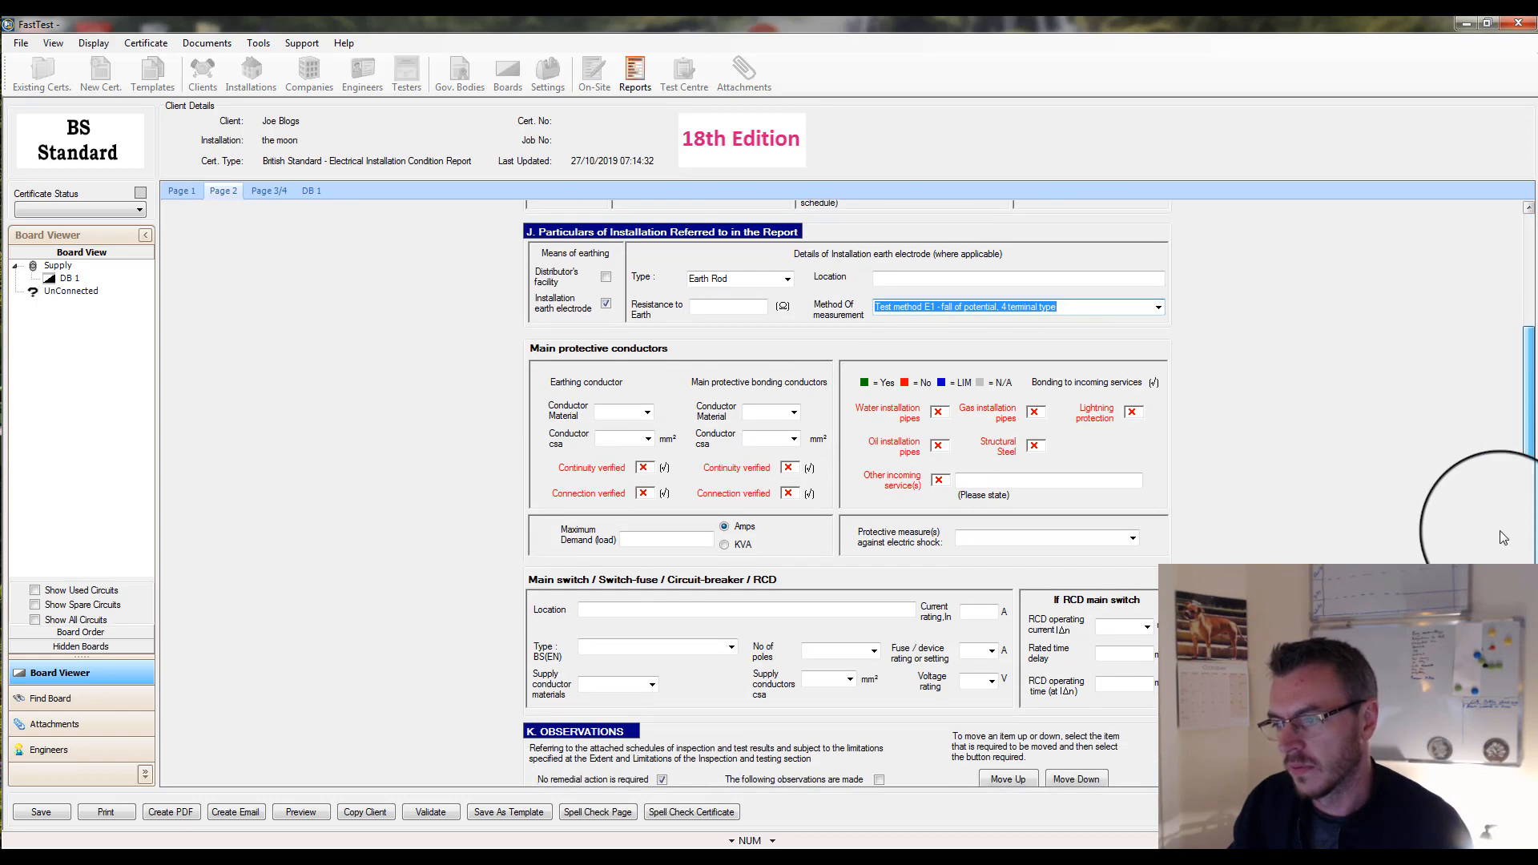
left_click(648, 411)
left_click(615, 424)
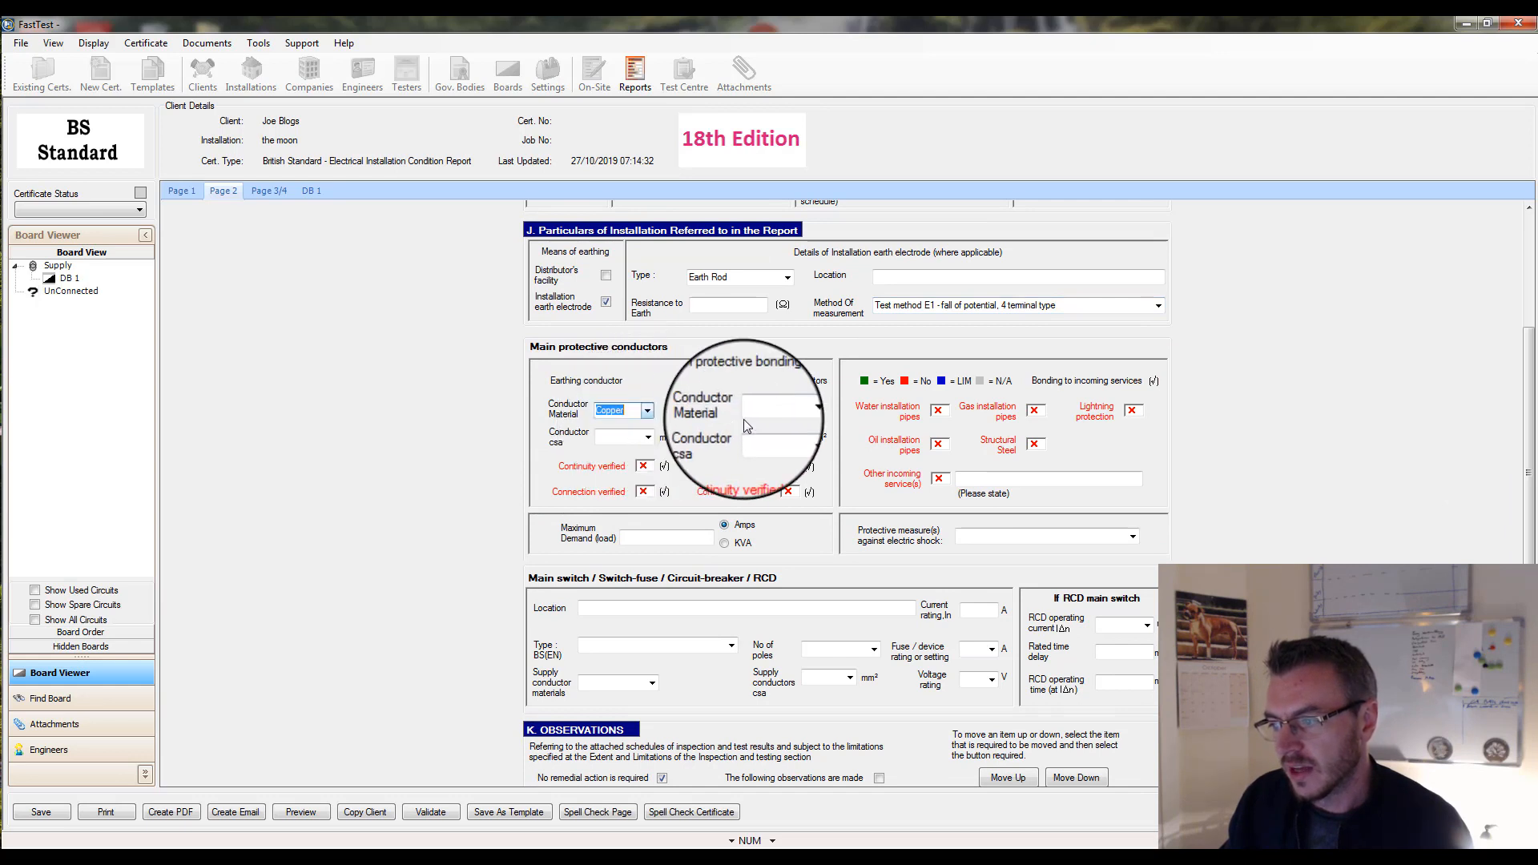
left_click(793, 410)
left_click(761, 424)
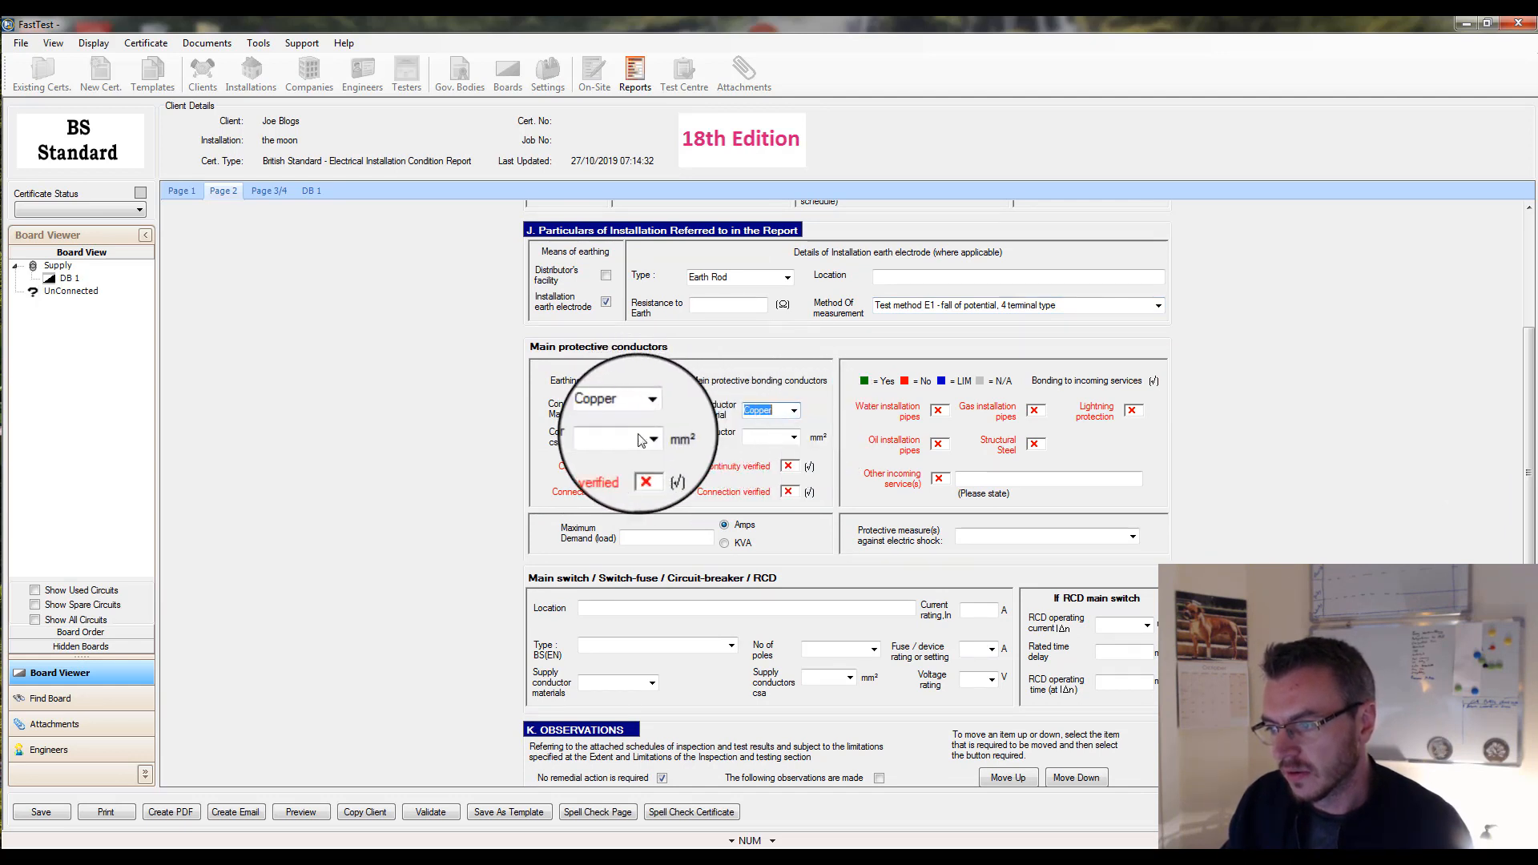
Set the conductor csa to 16 mm² for both the earthing conductor and the main protective bonding conductors
left_click(647, 437)
left_click(628, 469)
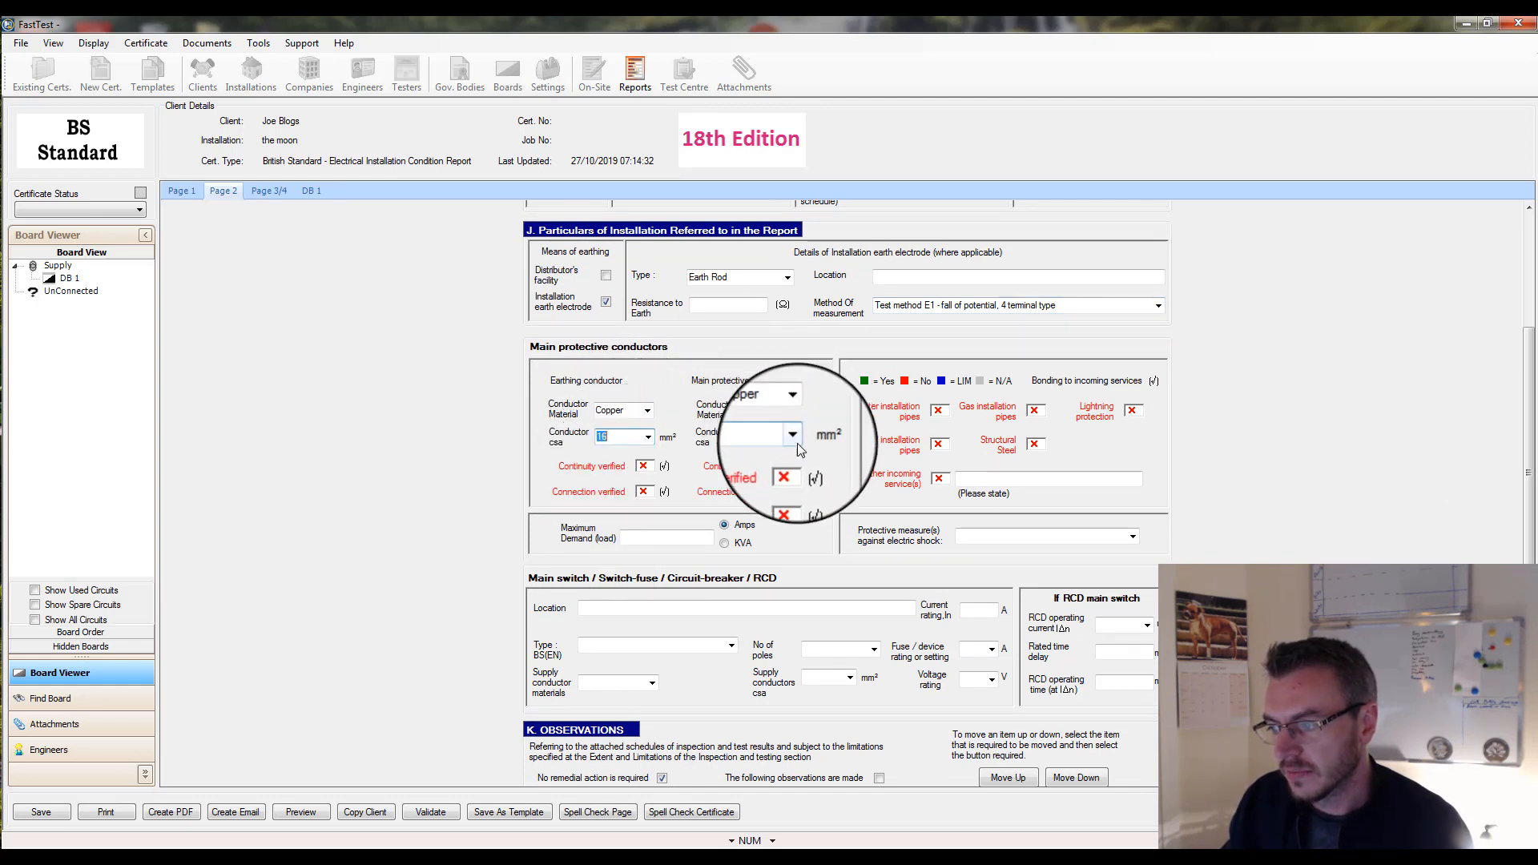
left_click(793, 437)
left_click(775, 462)
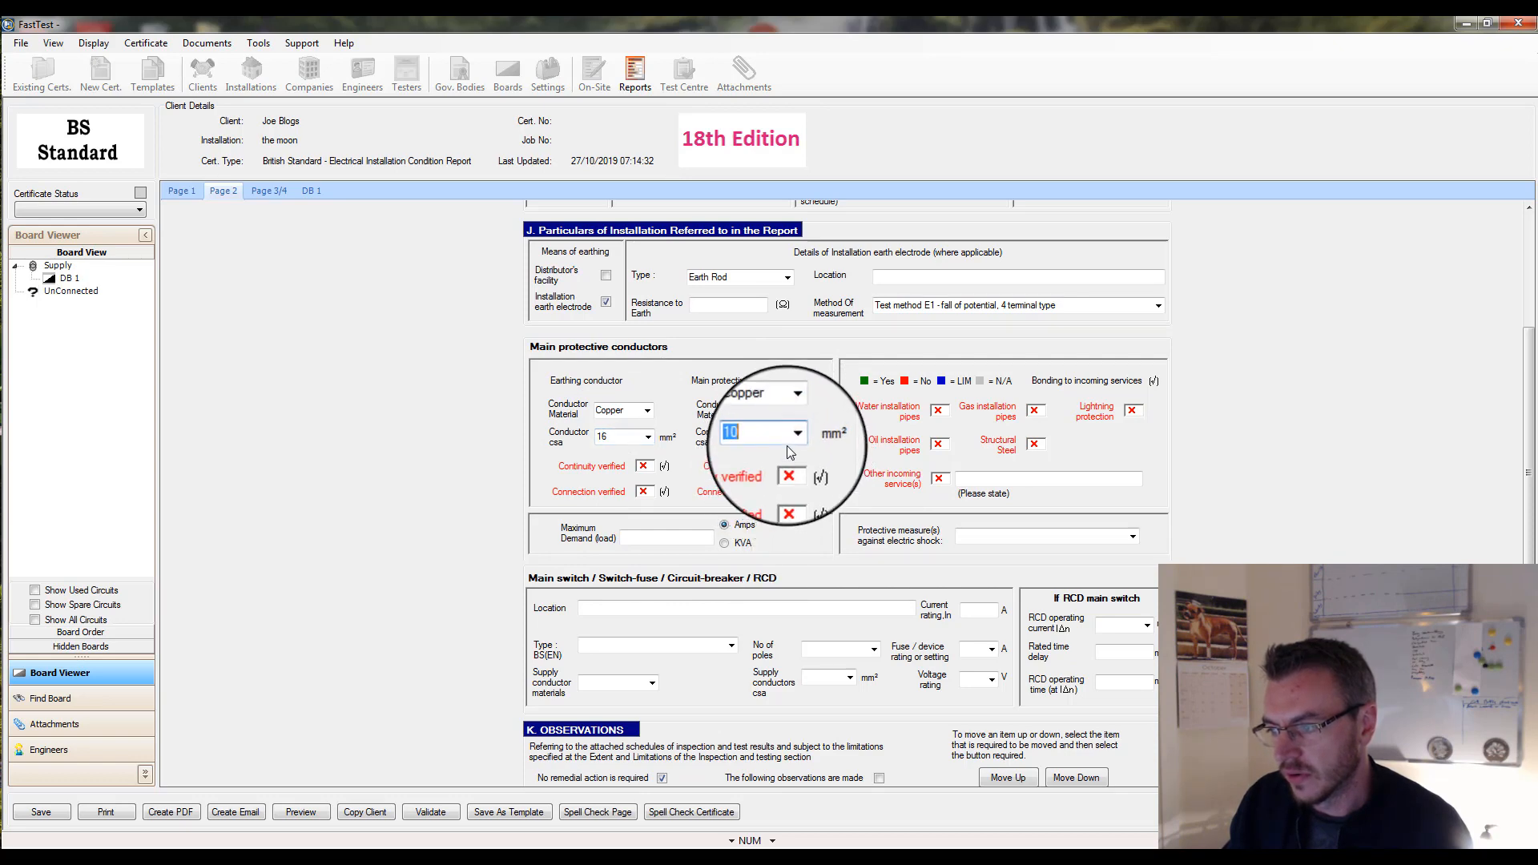
left_click(788, 440)
left_click(781, 472)
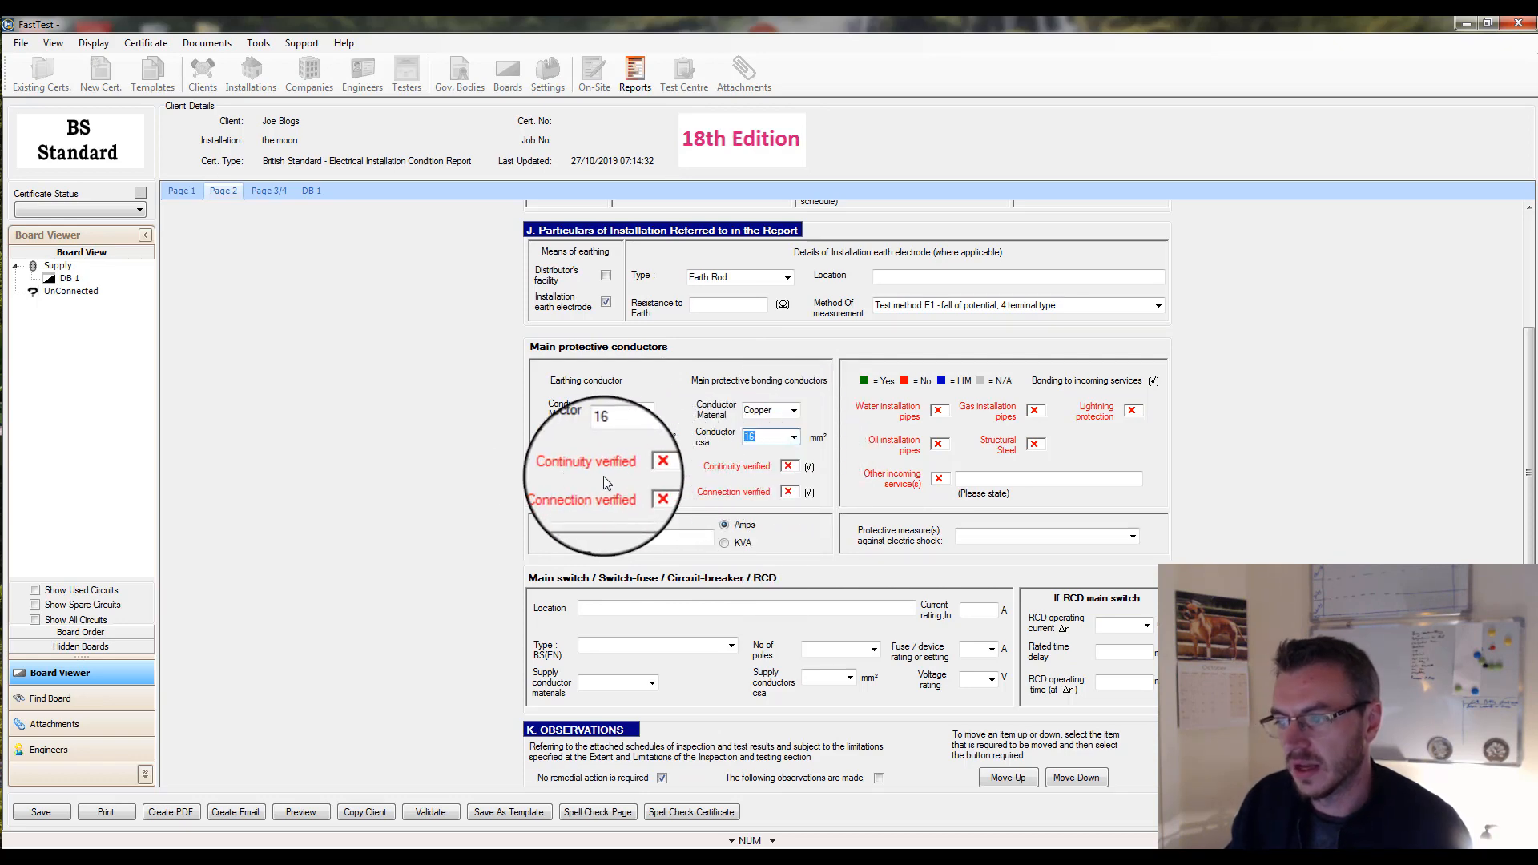
Mark continuity and connection as verified for the earthing conductor and the main protective bonding conductors
left_click(644, 466)
left_click(644, 491)
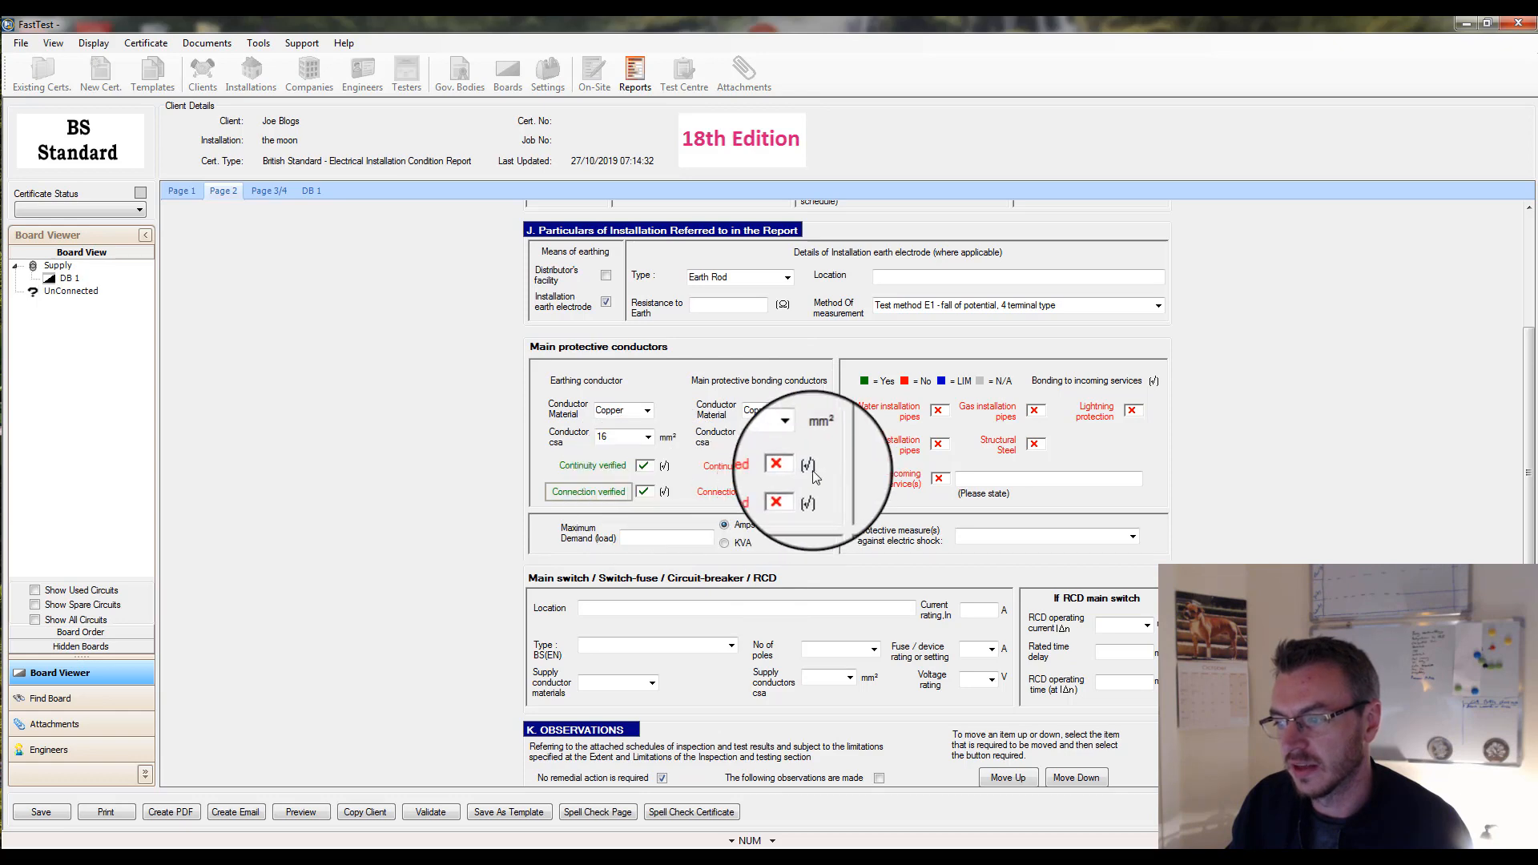
left_click(788, 469)
left_click(792, 494)
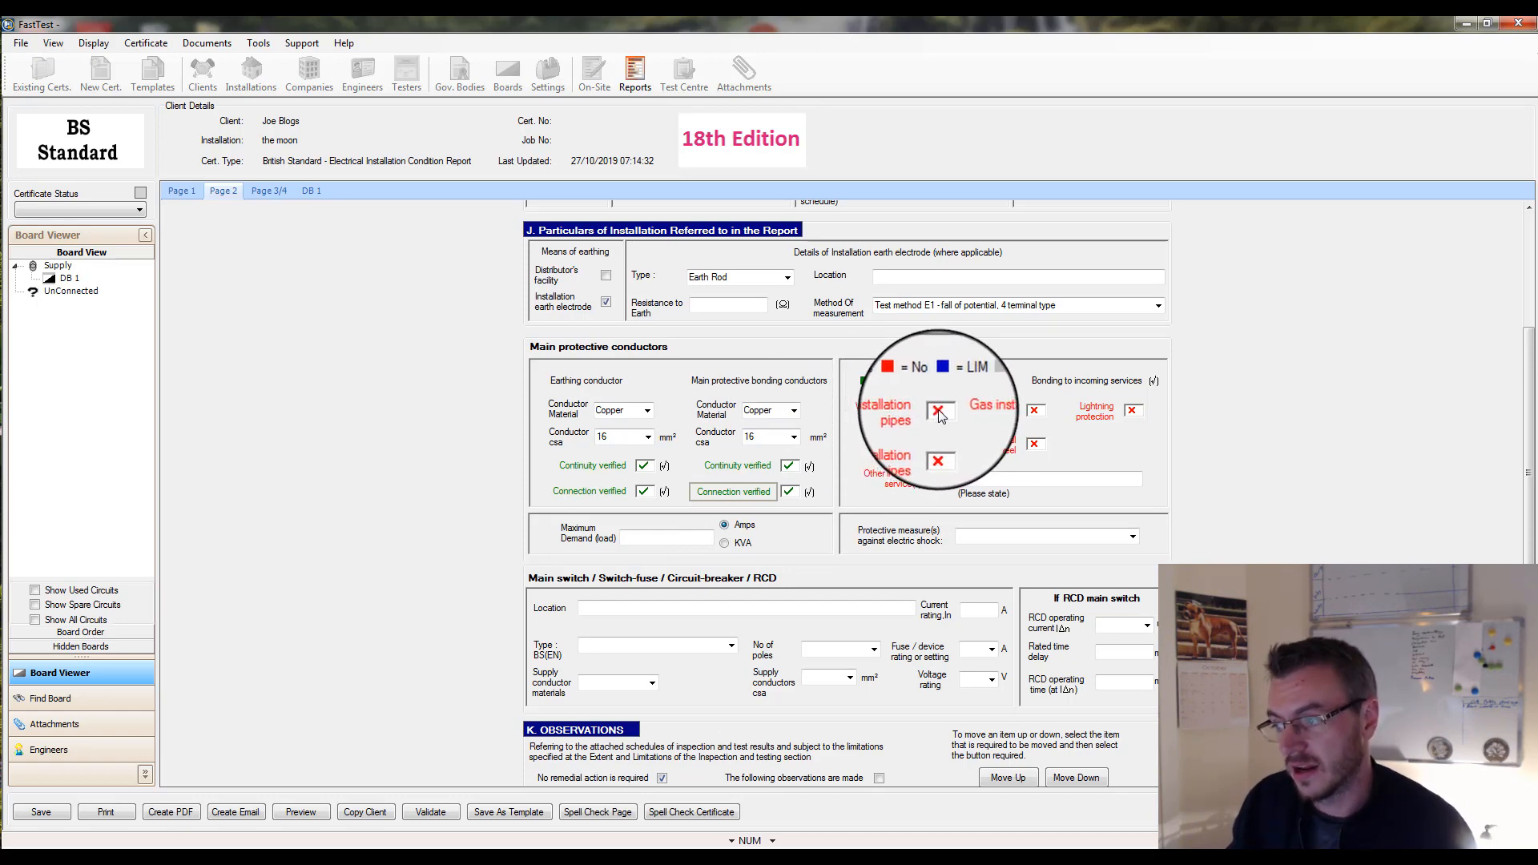
Mark bonding to water, gas, lightning protection and structural steel as Yes, oil pipes as N/A, and other incoming services as LIM
left_click(1035, 410)
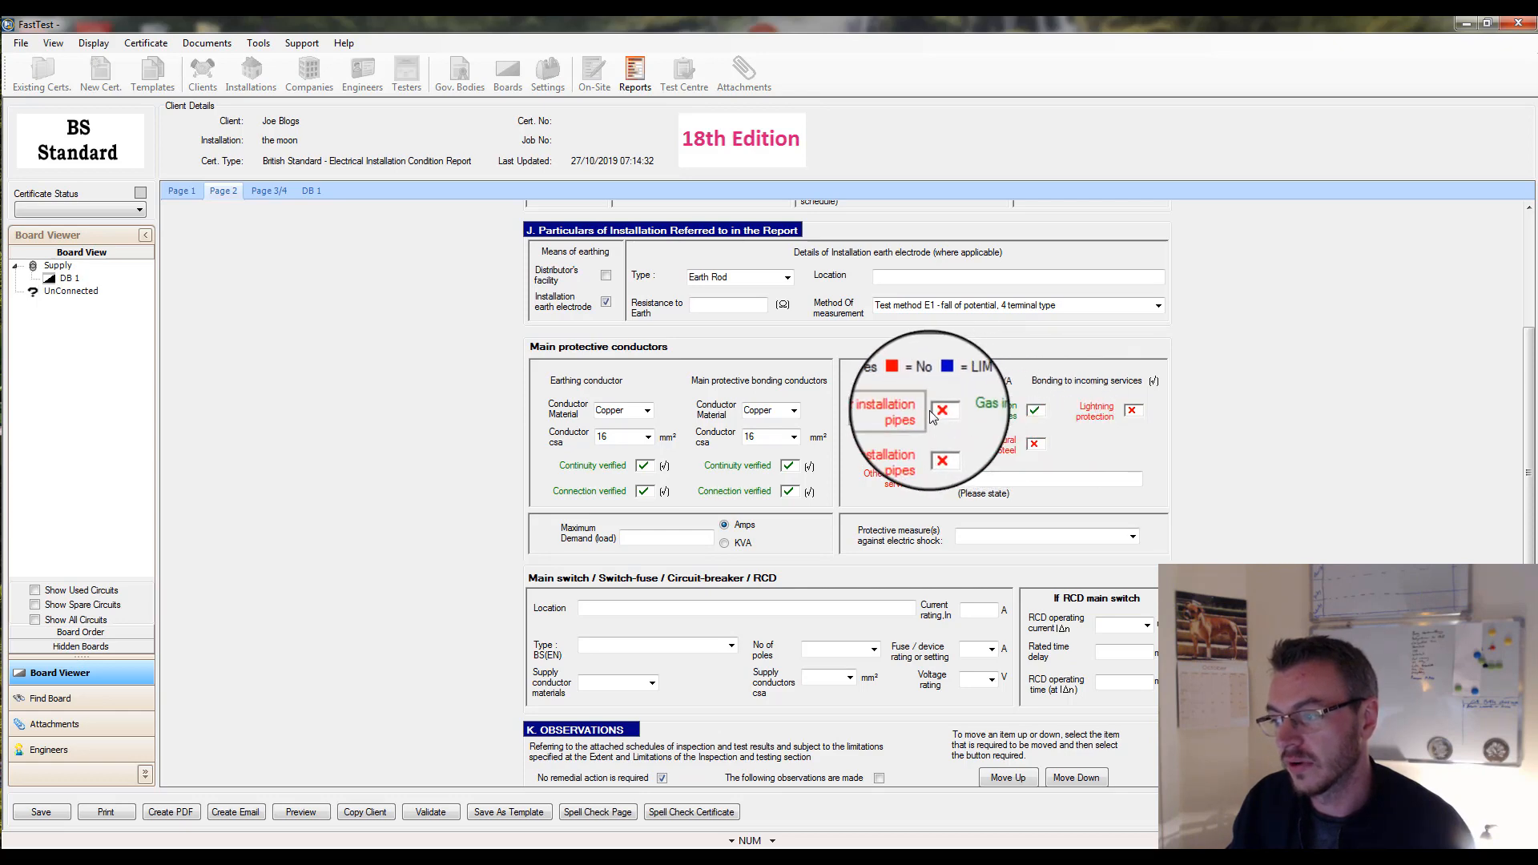
left_click(938, 412)
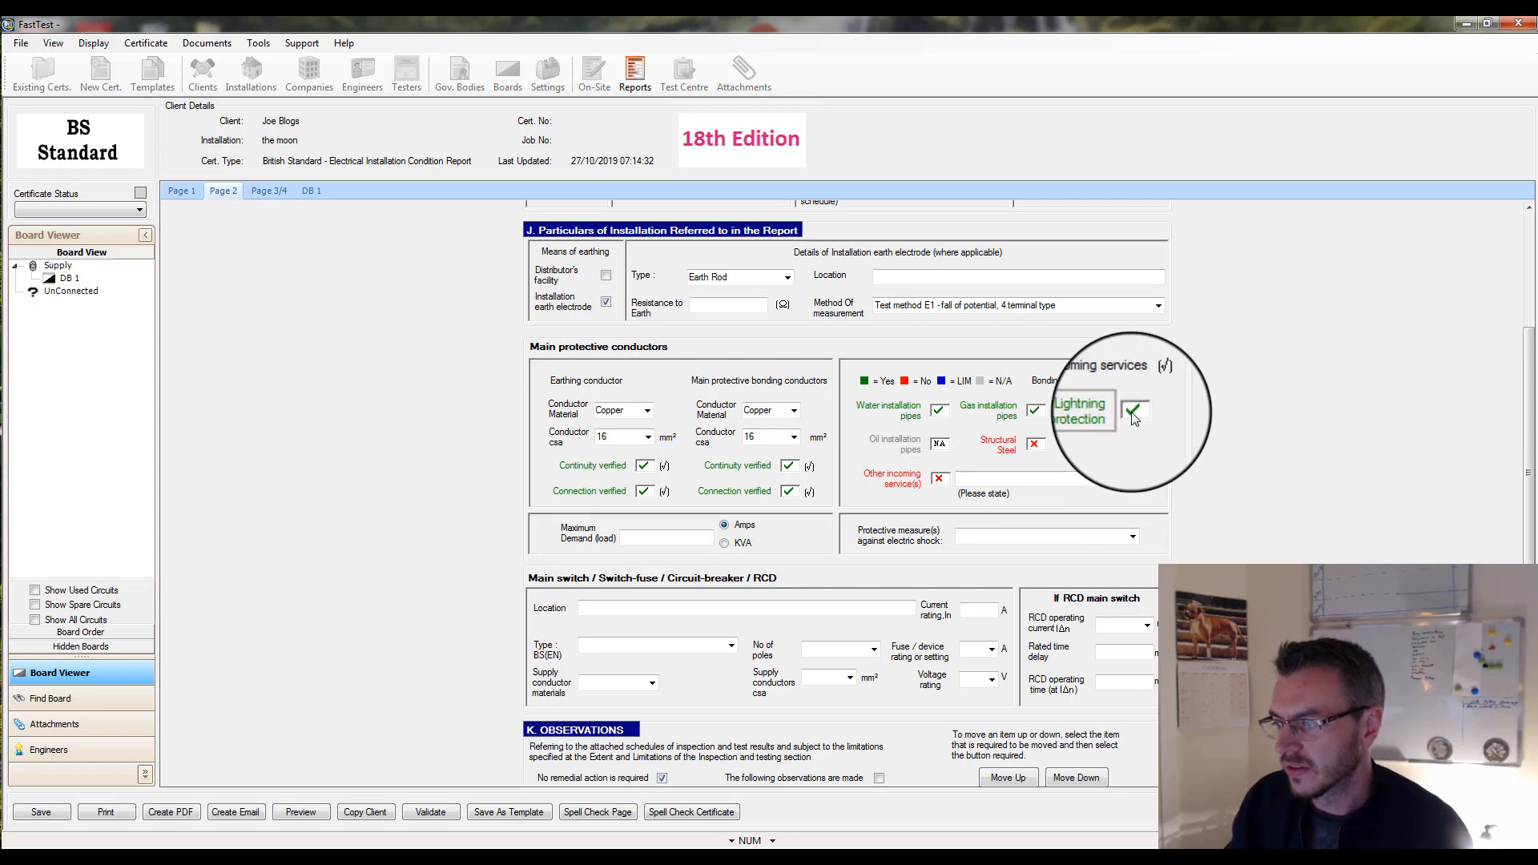
left_click(1035, 447)
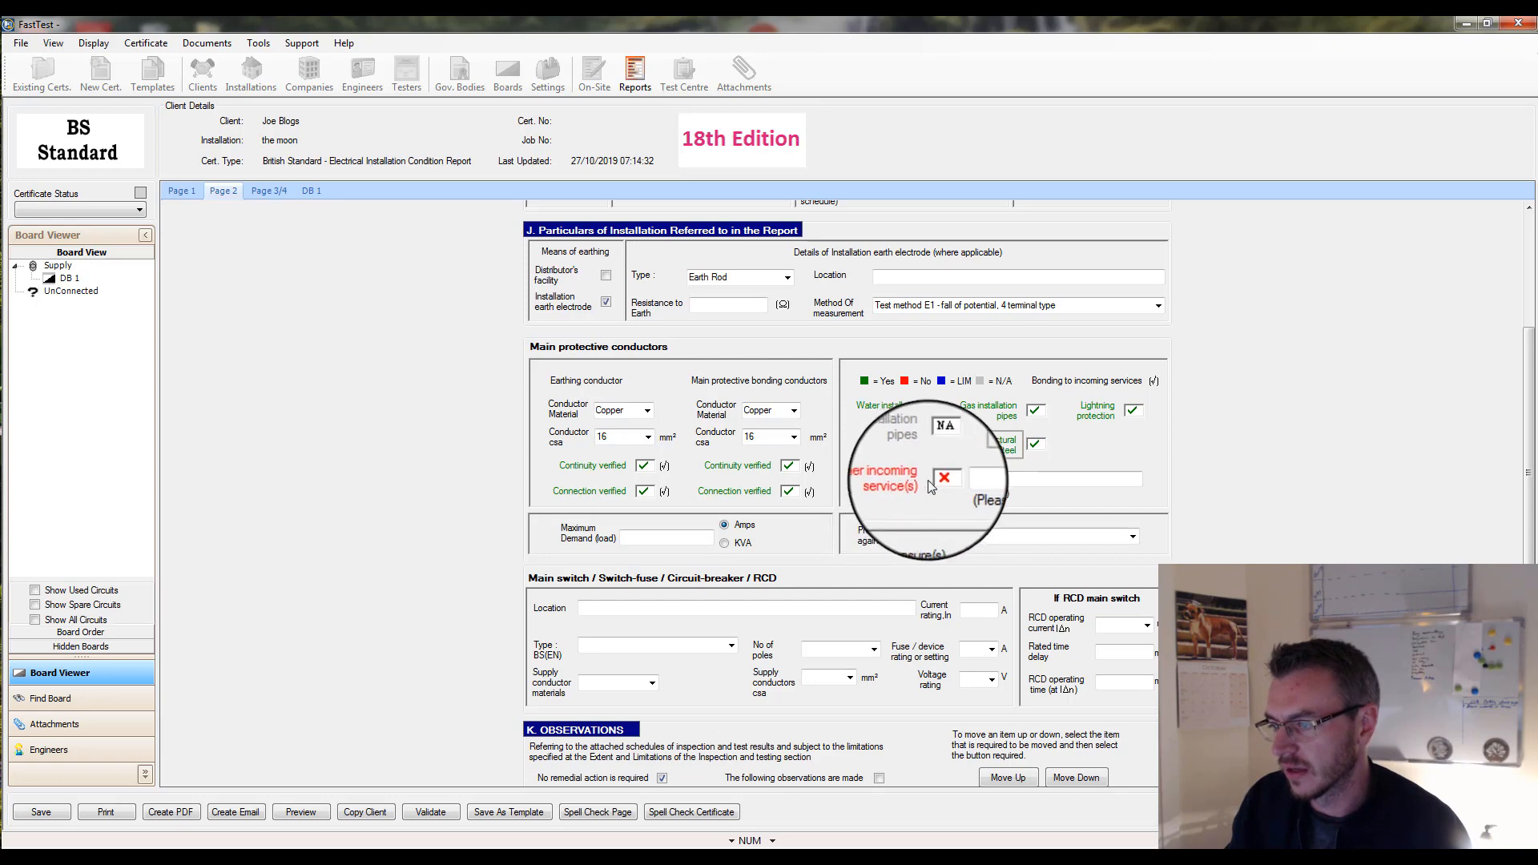
left_click(950, 481)
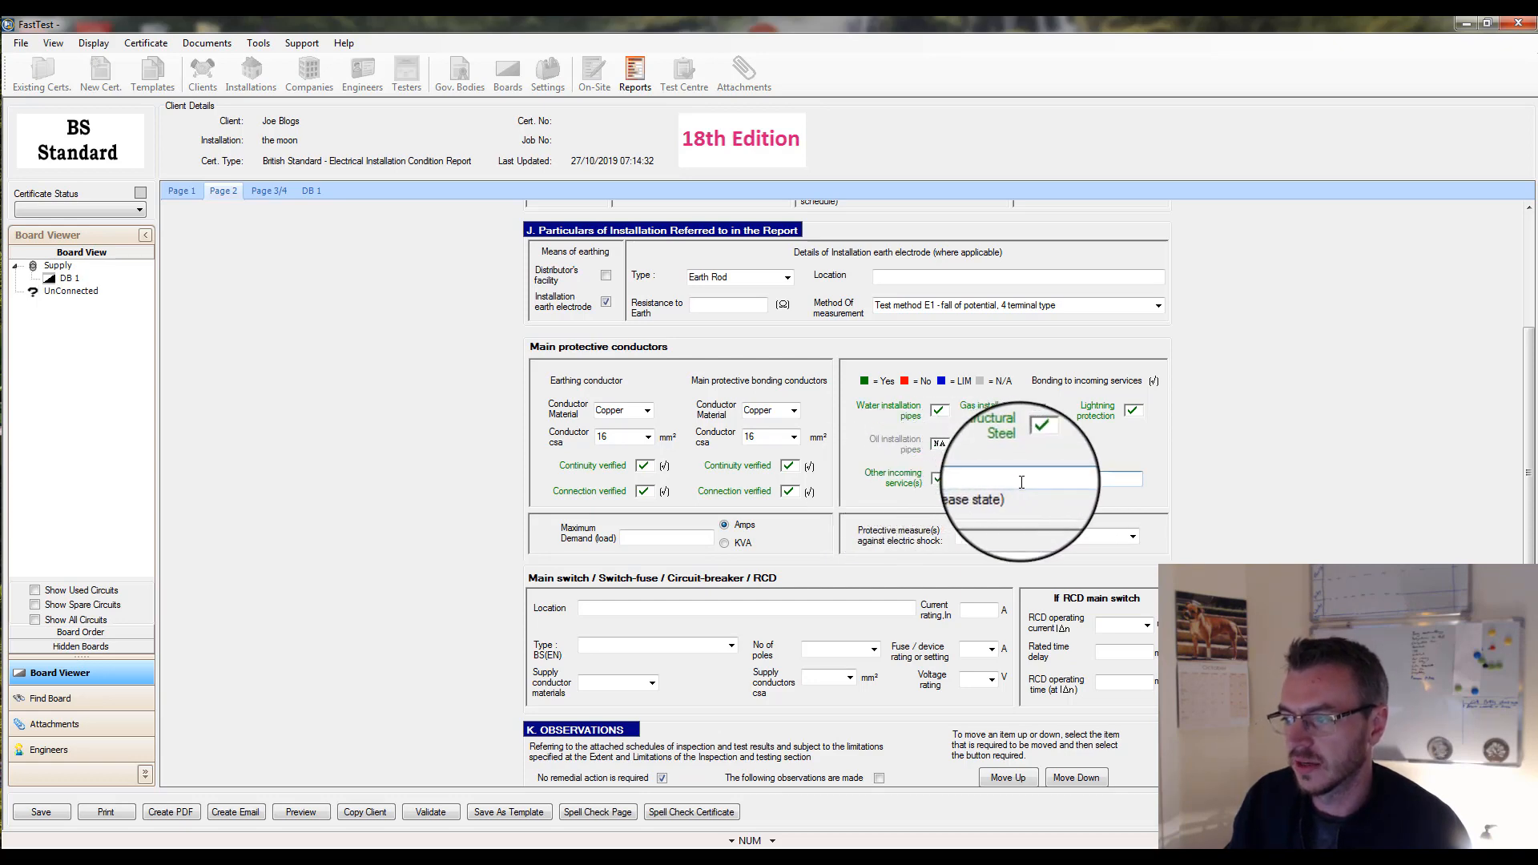
left_click(939, 479)
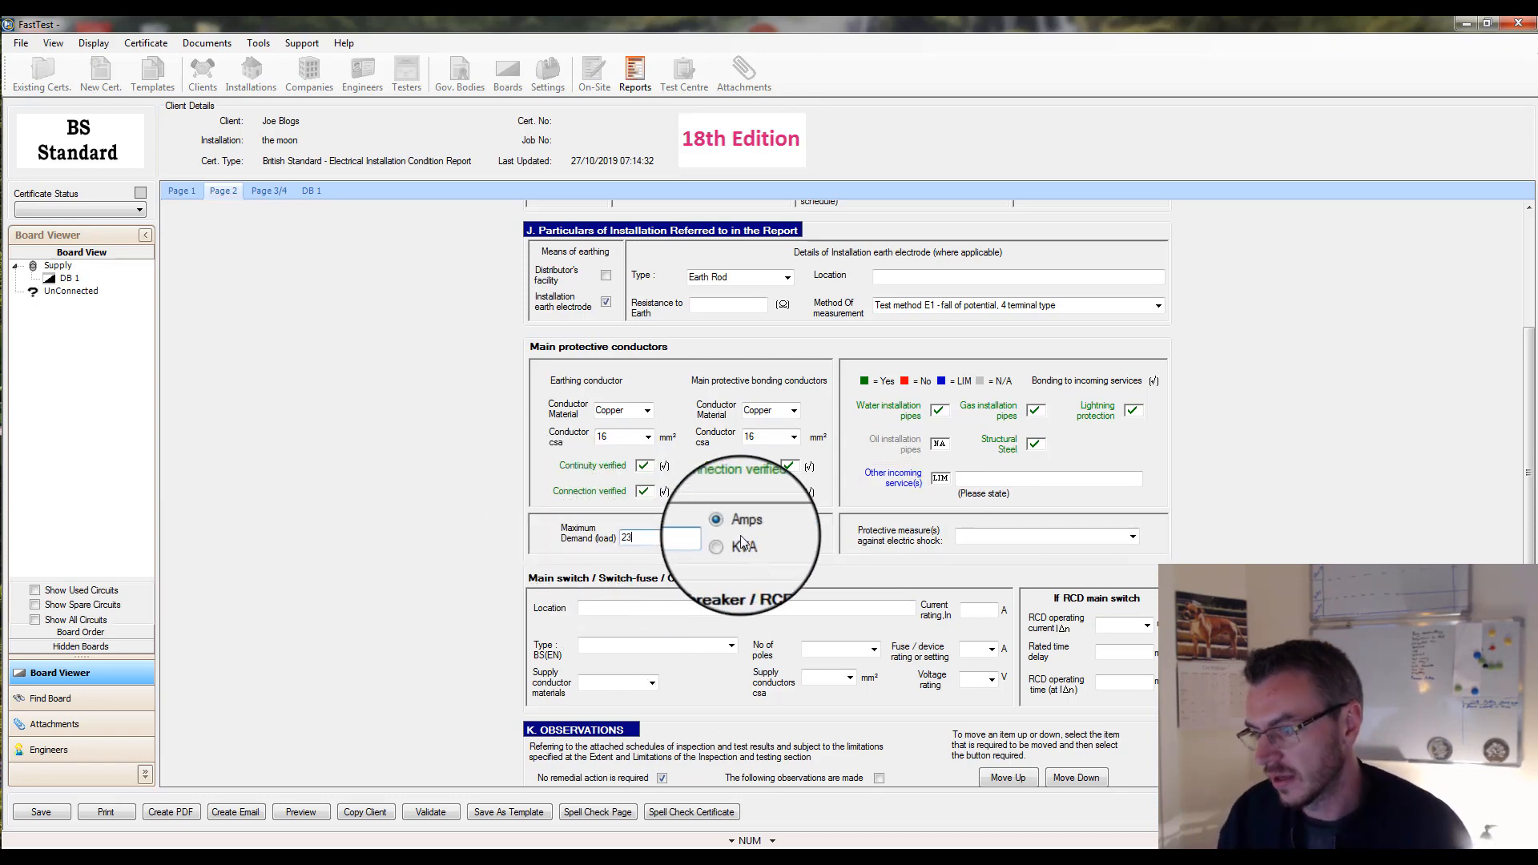
Set the maximum demand unit to KVA, the protective measure against electric shock to ADS, and the main switch RCD operating current to 30 mA
left_click(1120, 547)
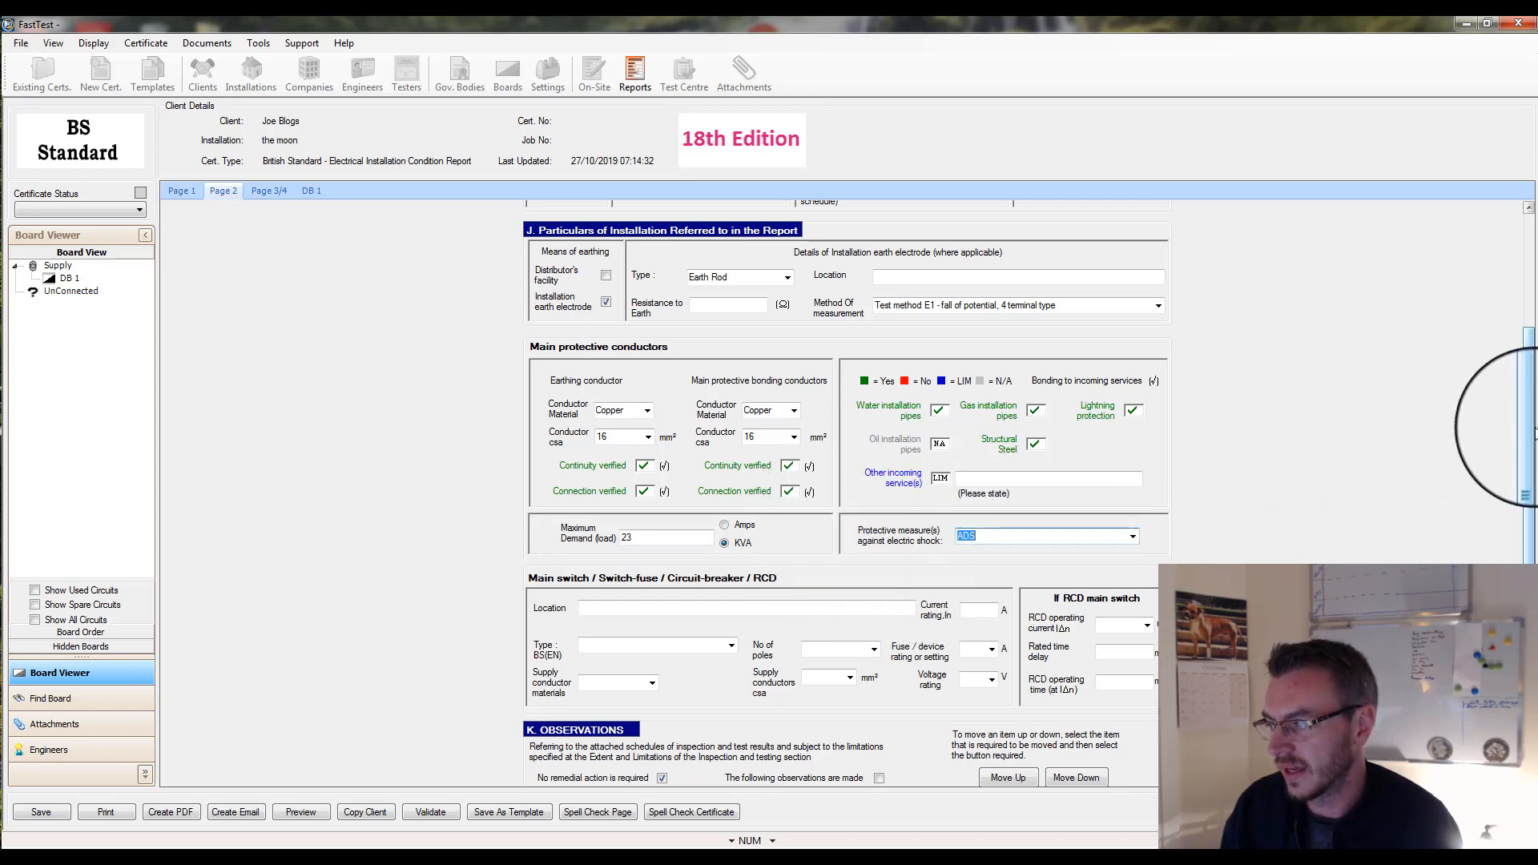
scroll(841, 481, "down", 5)
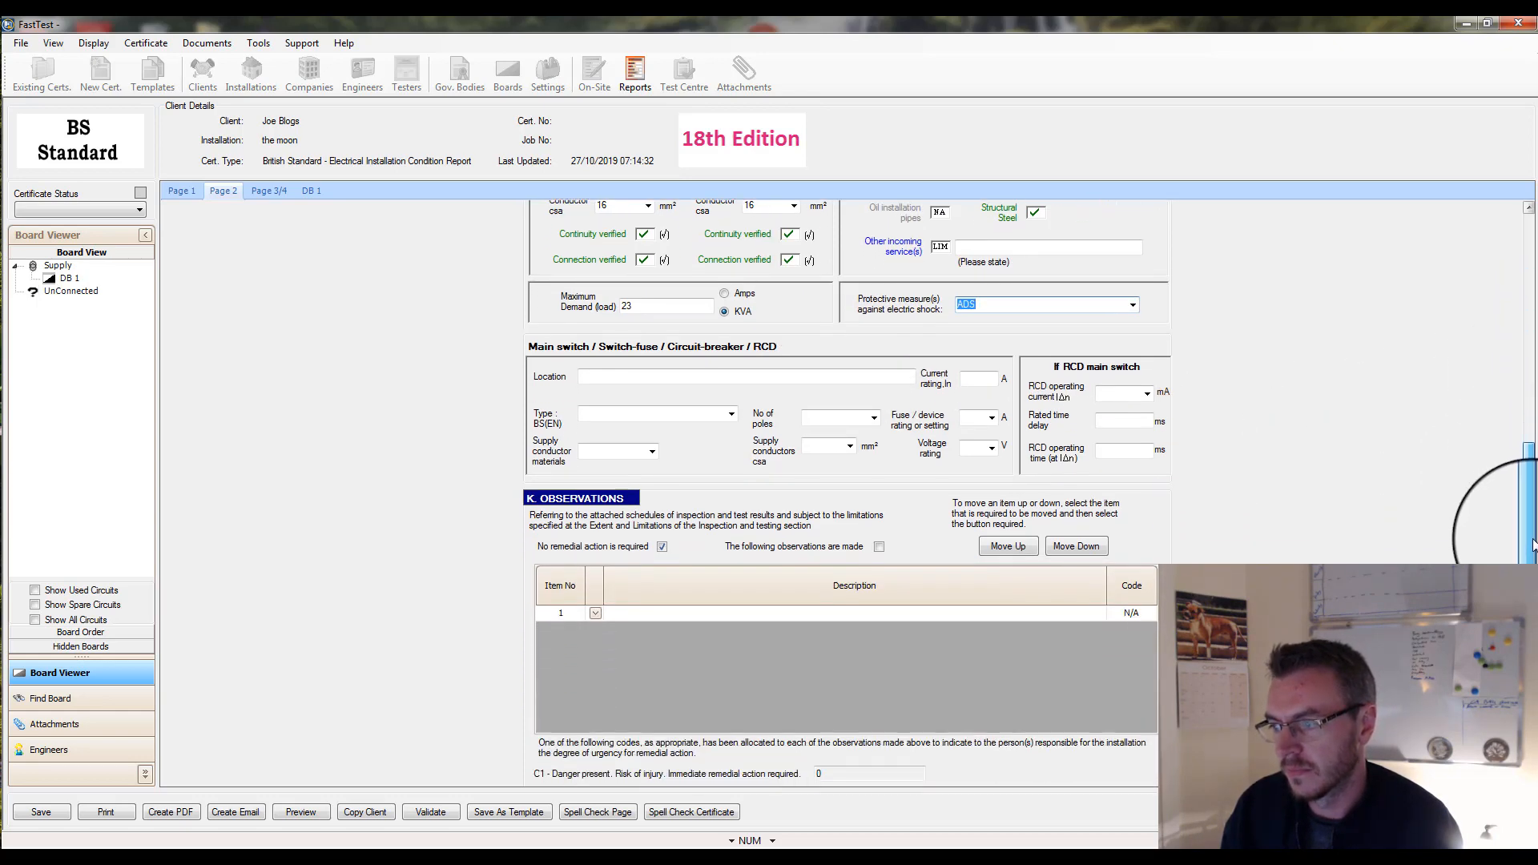
left_click(589, 374)
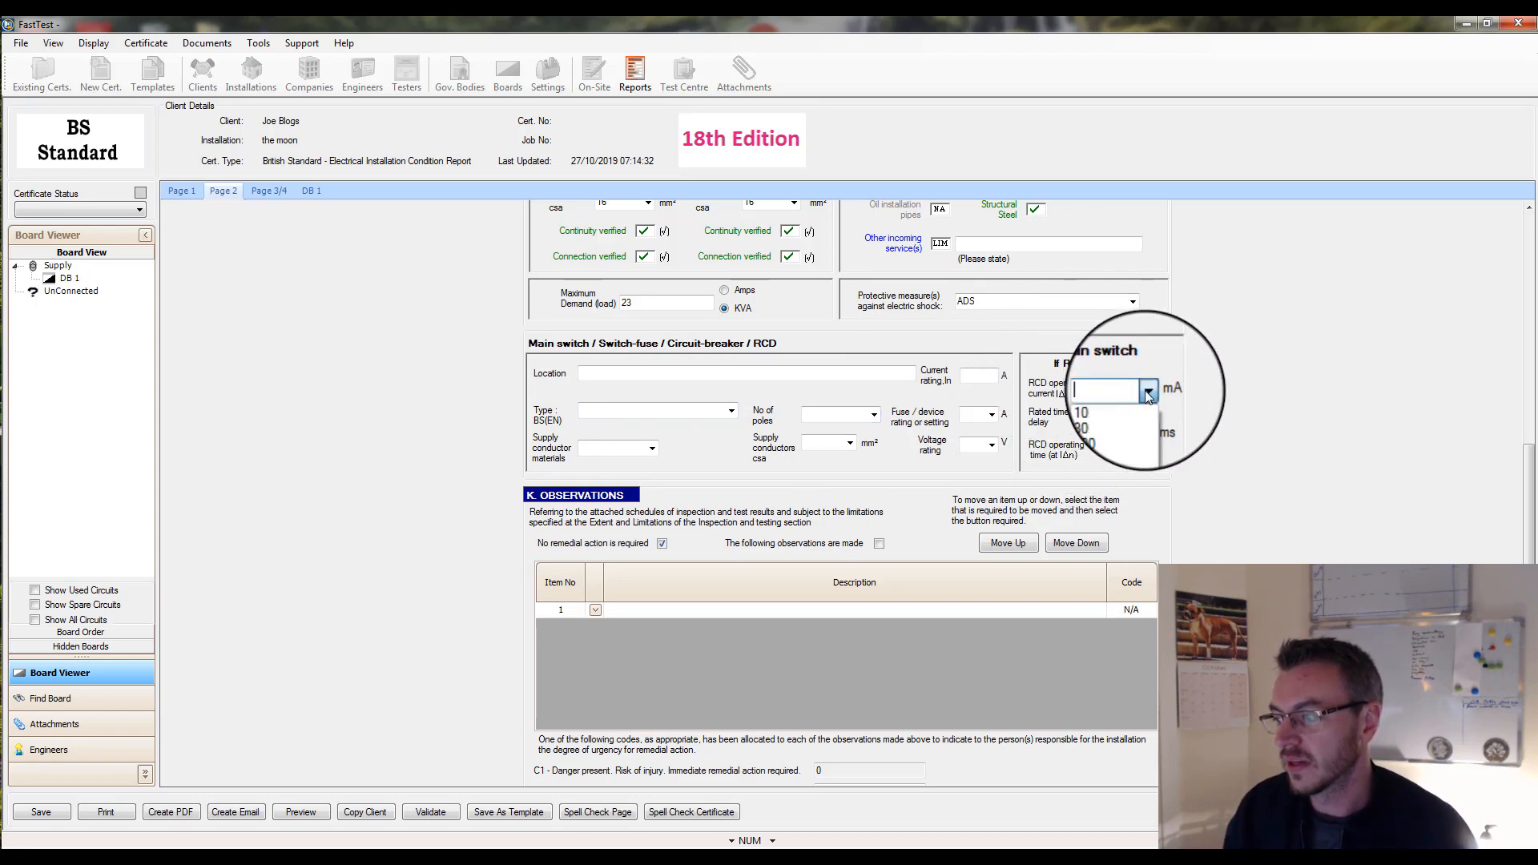
left_click(1143, 417)
left_click(1109, 421)
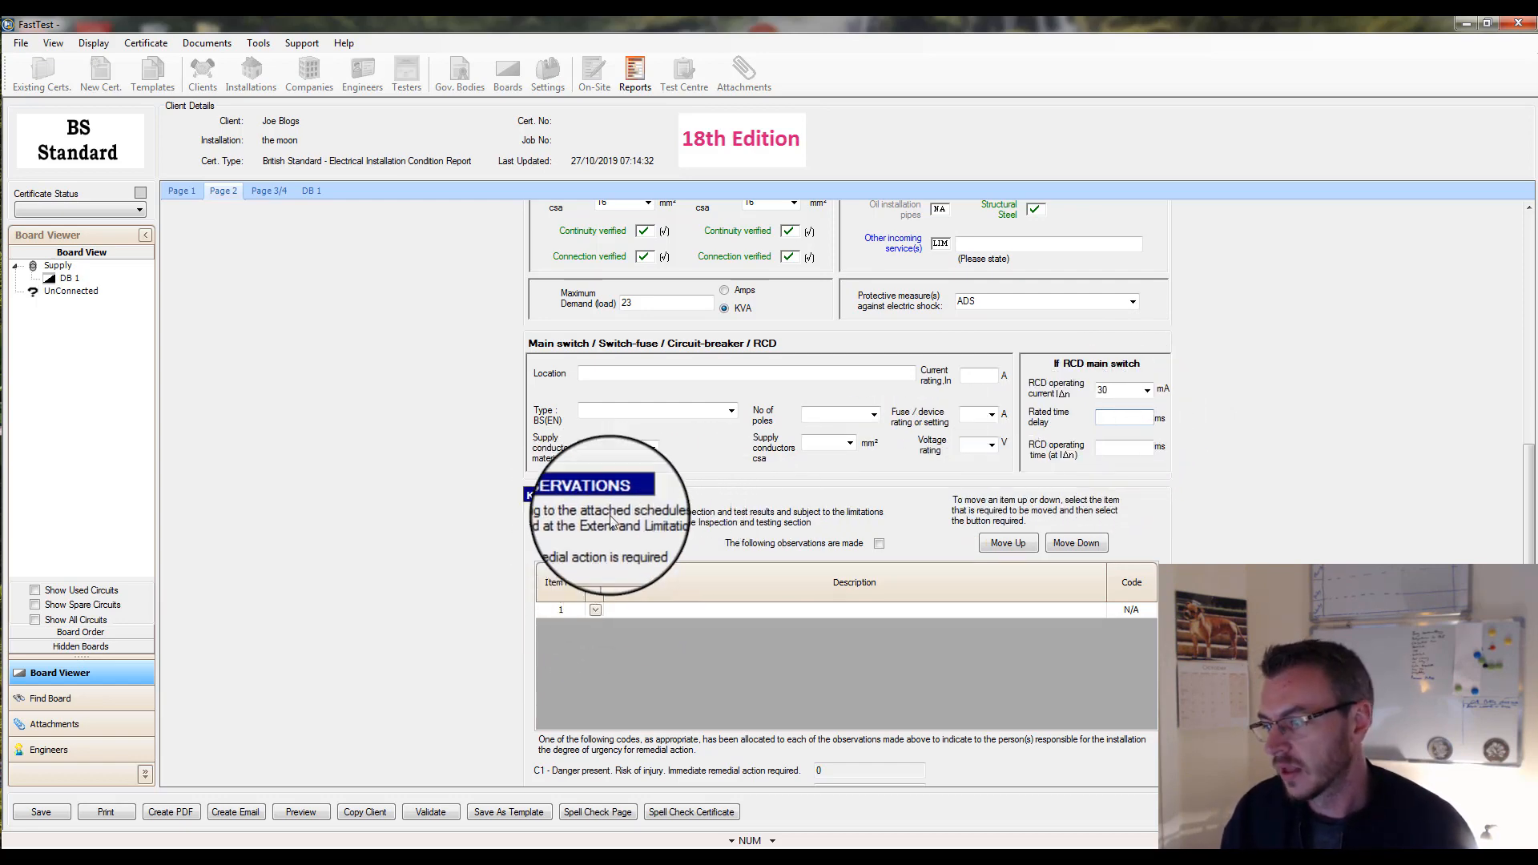
Give the first, blank item in the section K observations the code C2 and dismiss the overall assessment notice
scroll(1506, 535, "down", 2)
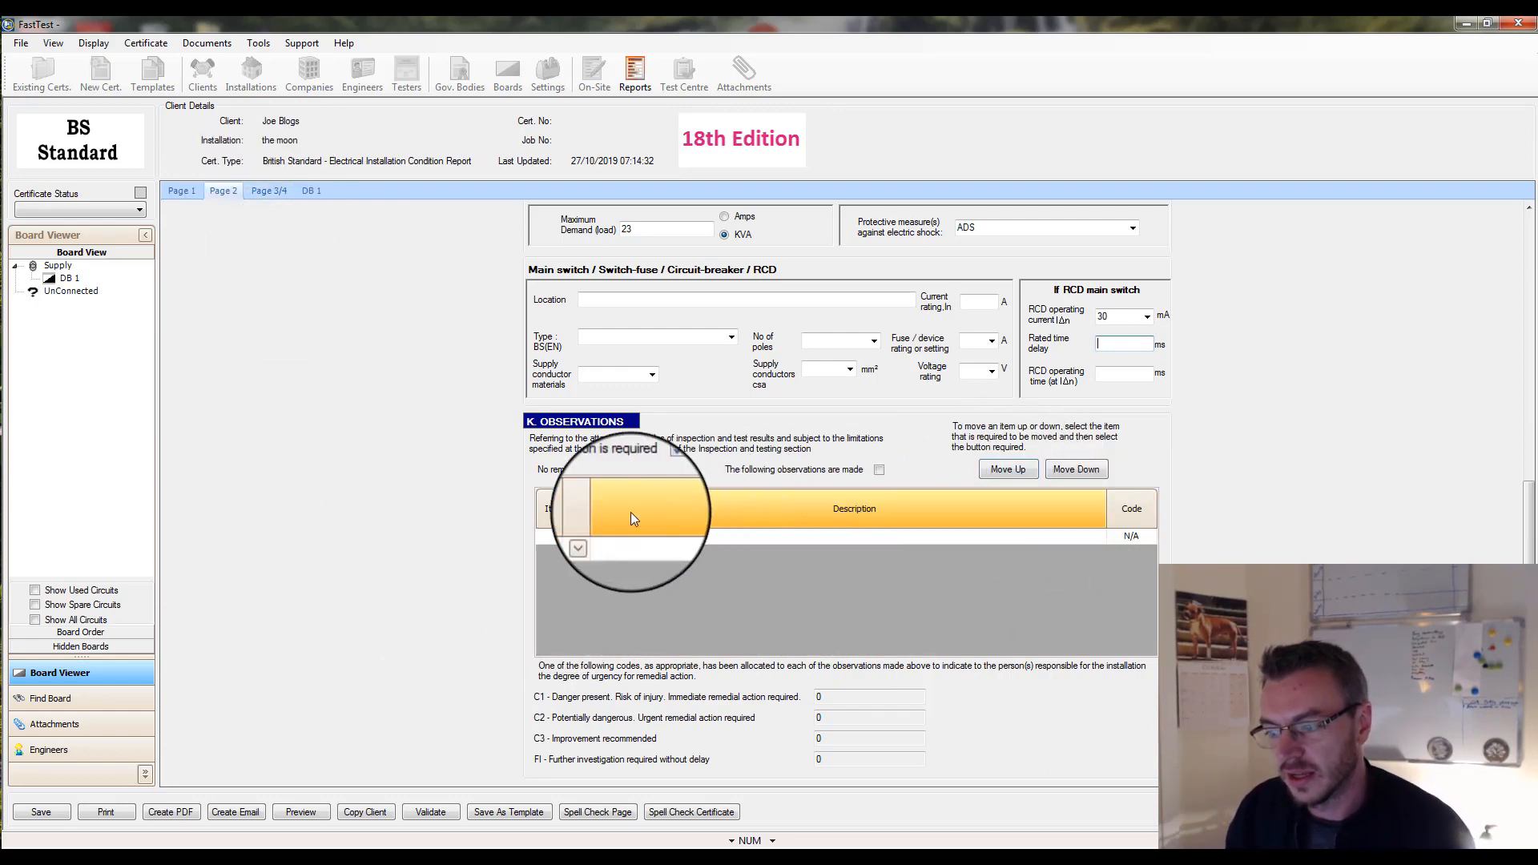
left_click(628, 539)
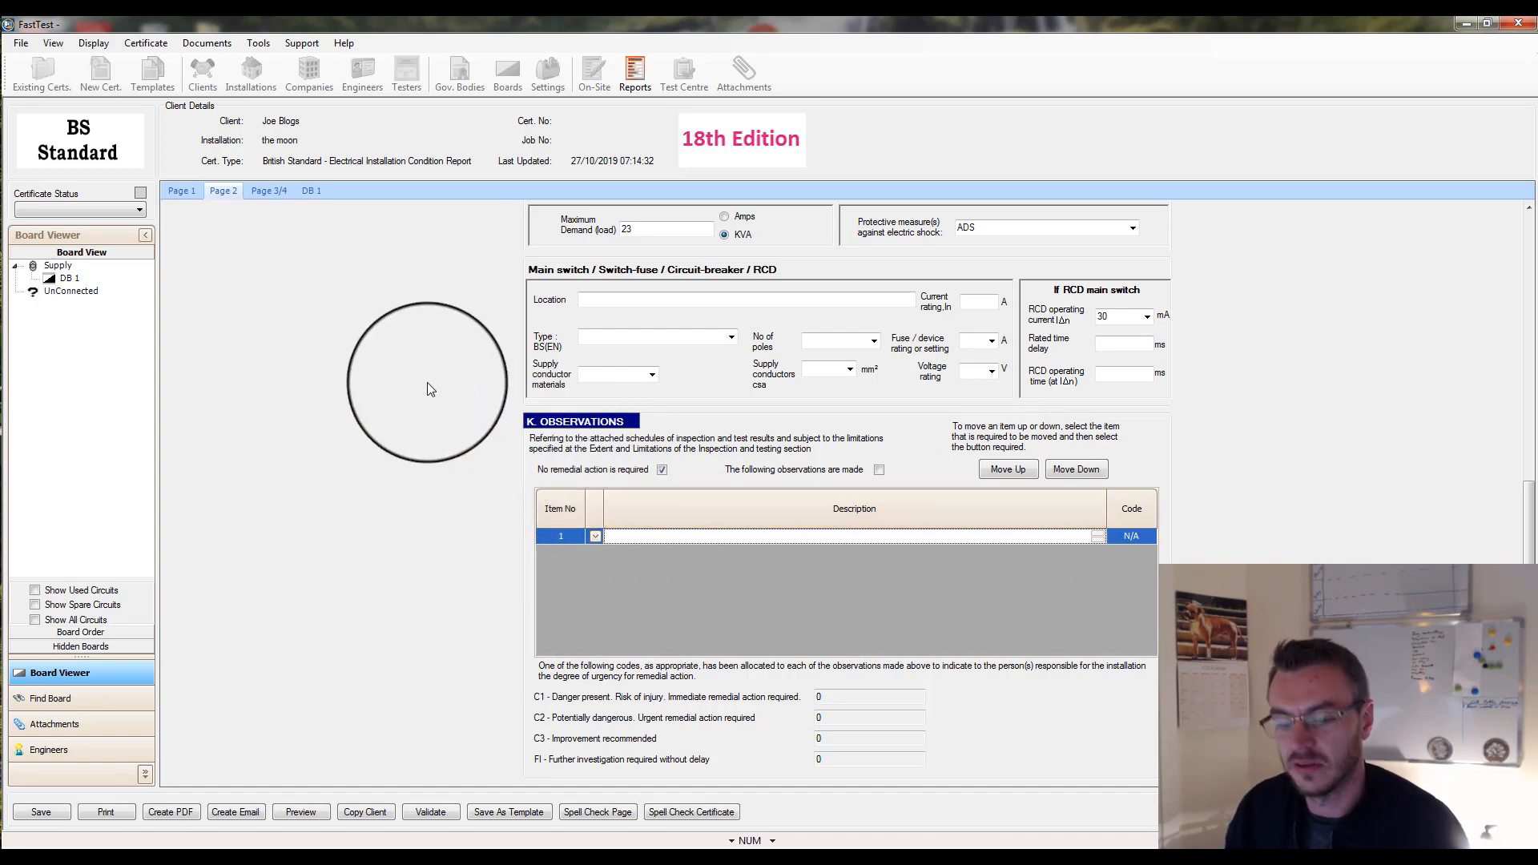
left_click(1142, 538)
left_click(1133, 568)
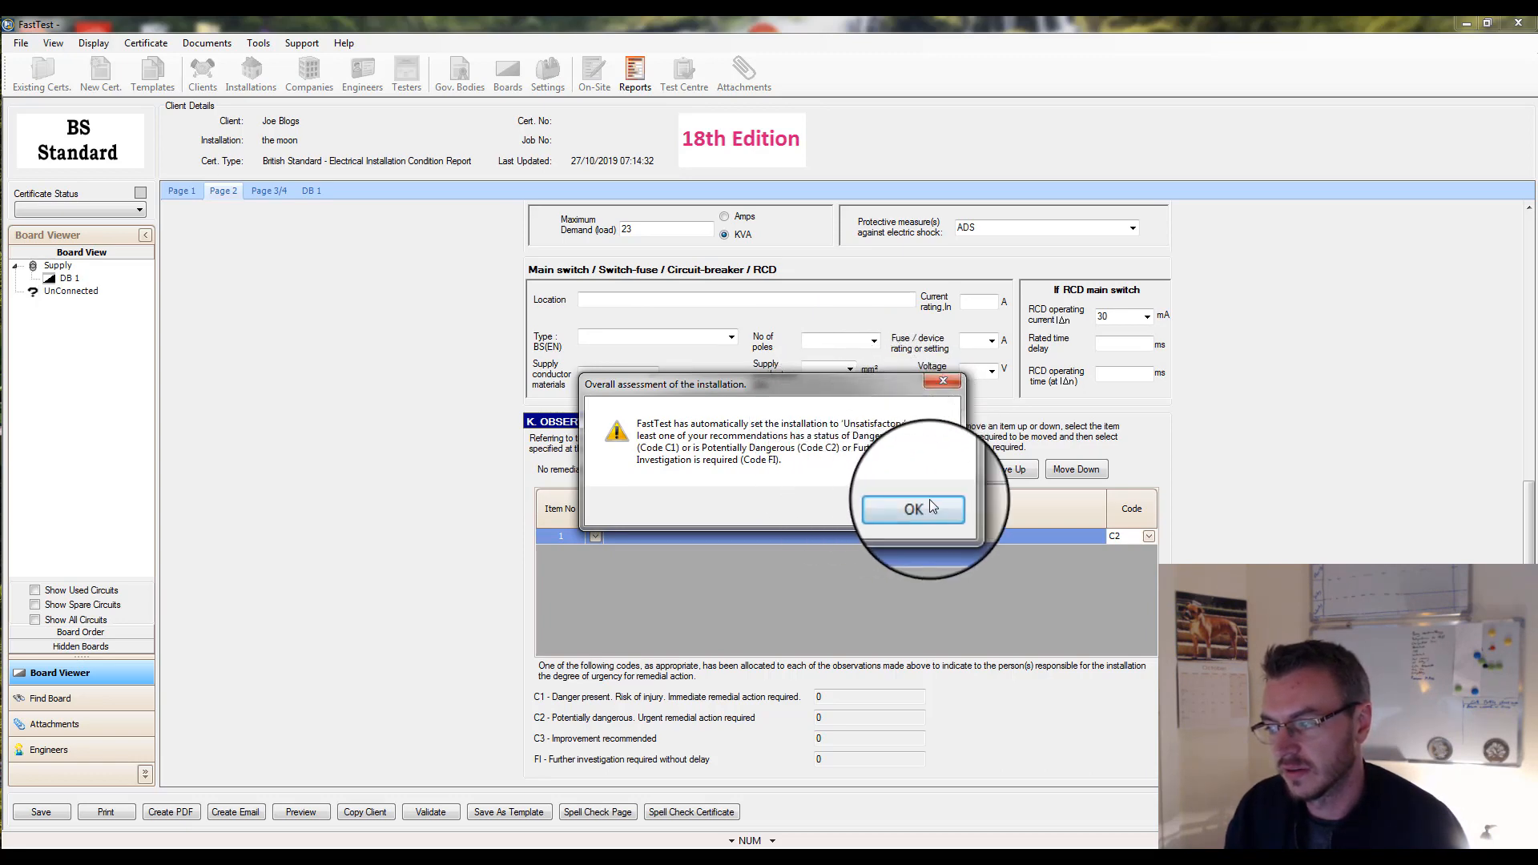
left_click(942, 382)
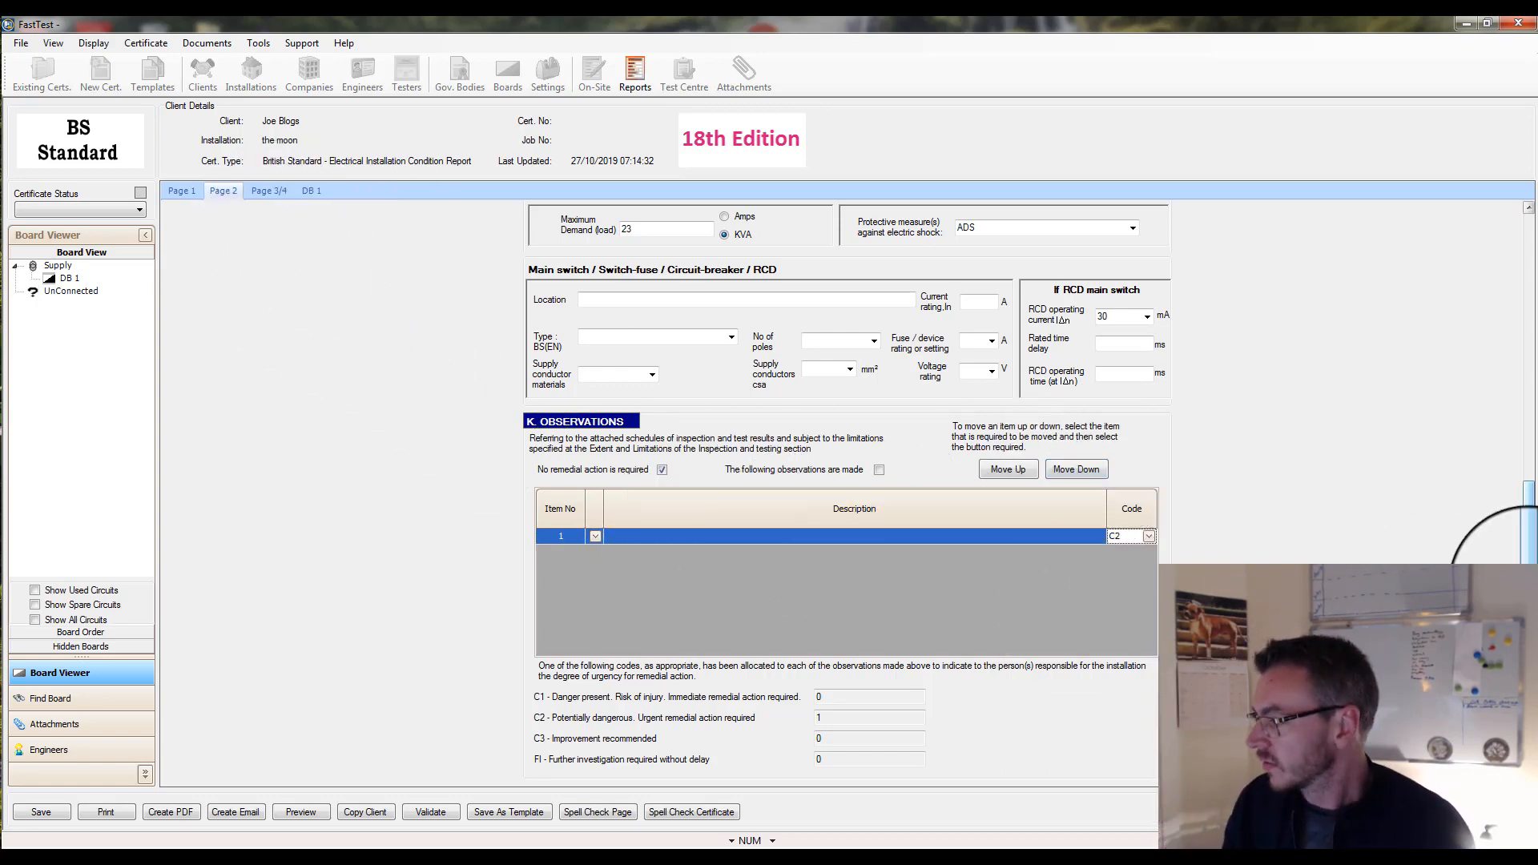
Code inspection schedule items 5.12.1 and 5.12.2, covering socket-outlets and outdoor mobile equipment, as C3
left_click(266, 190)
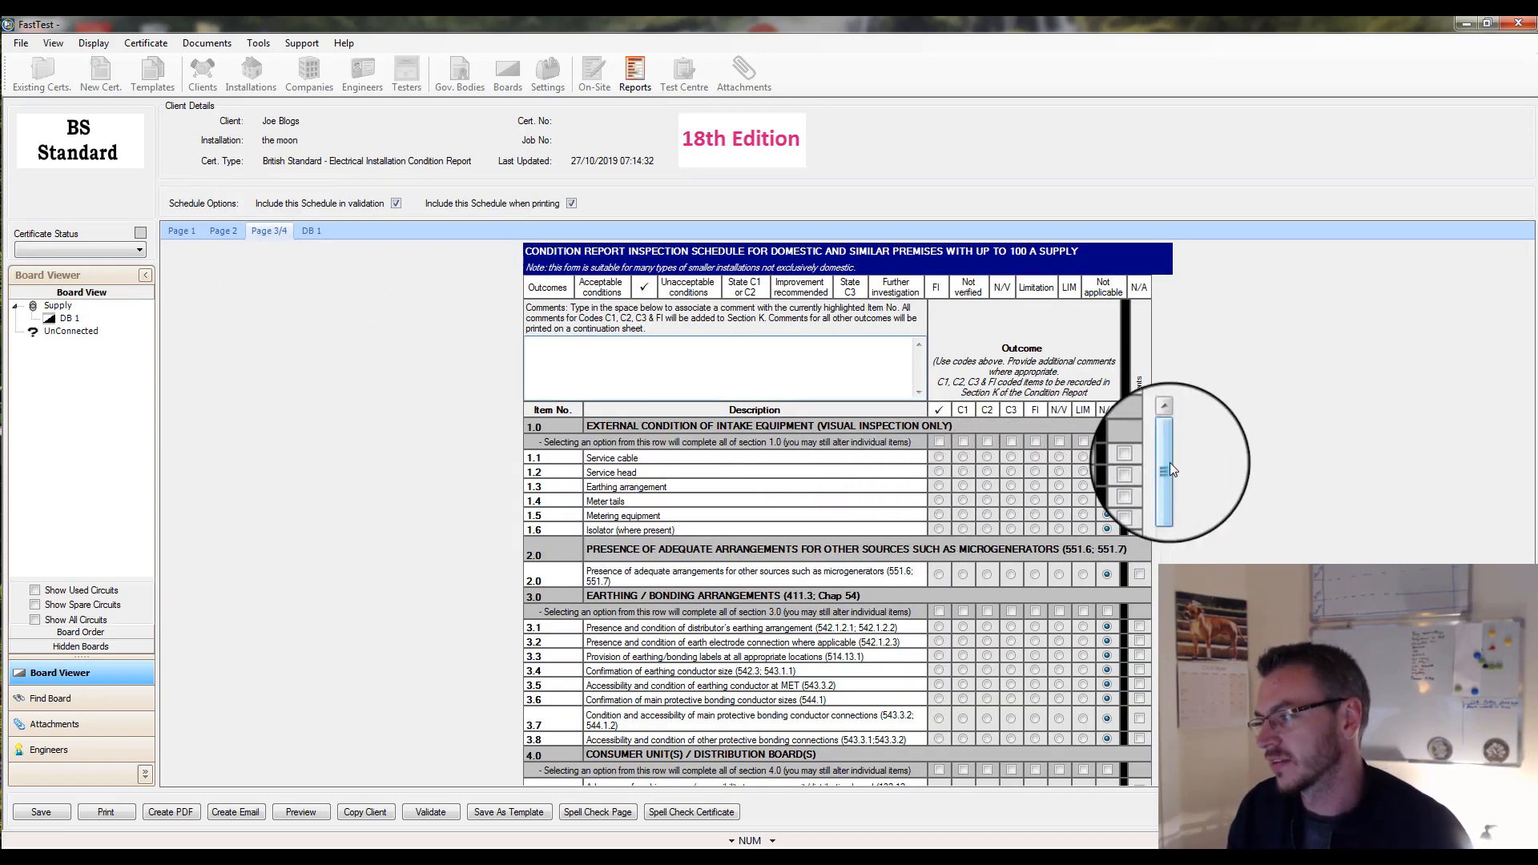
left_click_drag(1168, 463, 1163, 523)
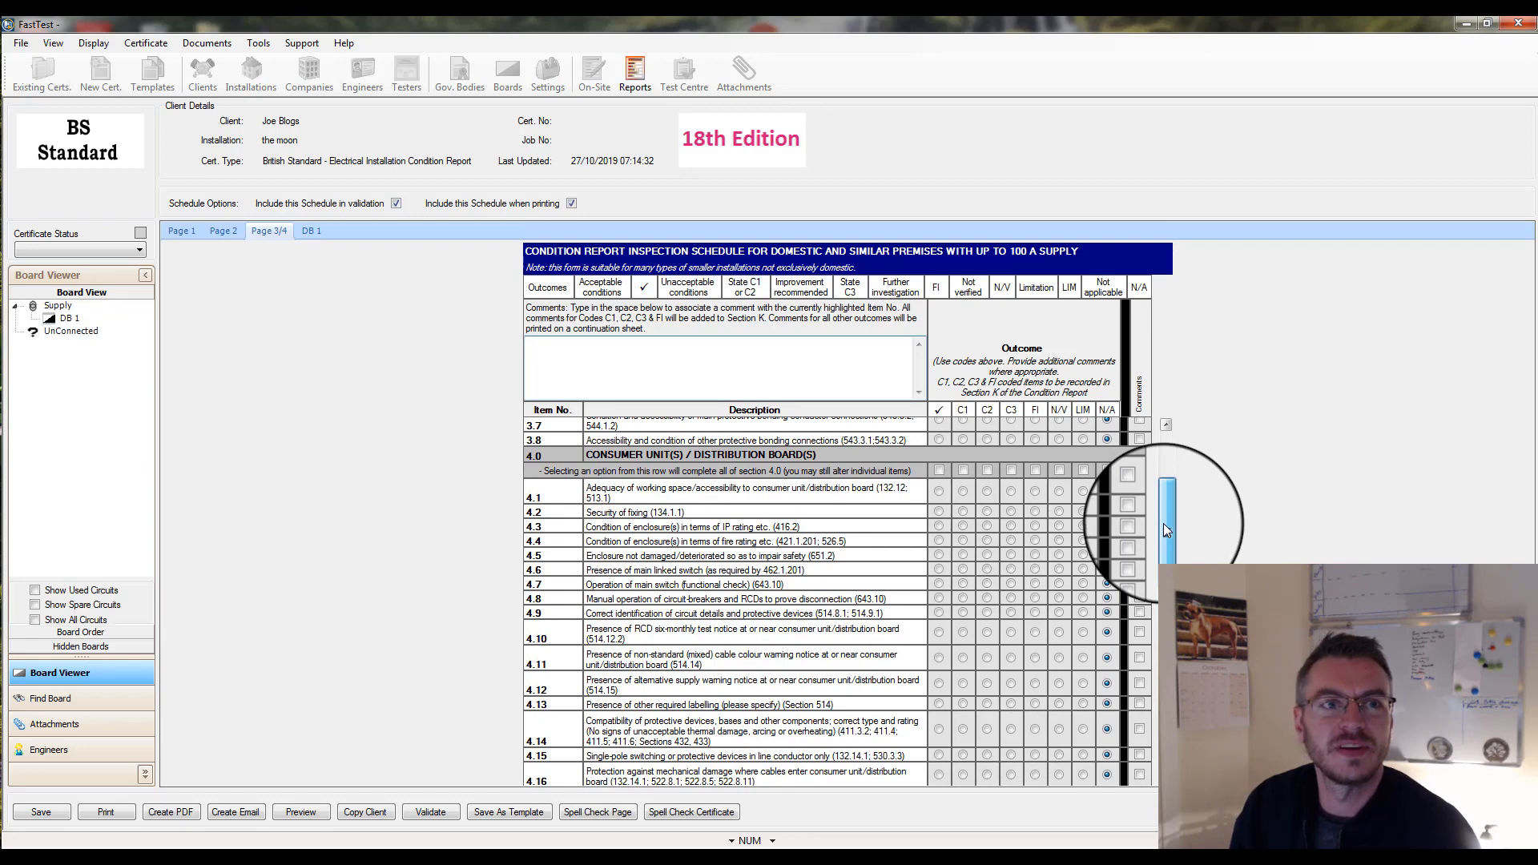
left_click_drag(1163, 522, 1178, 644)
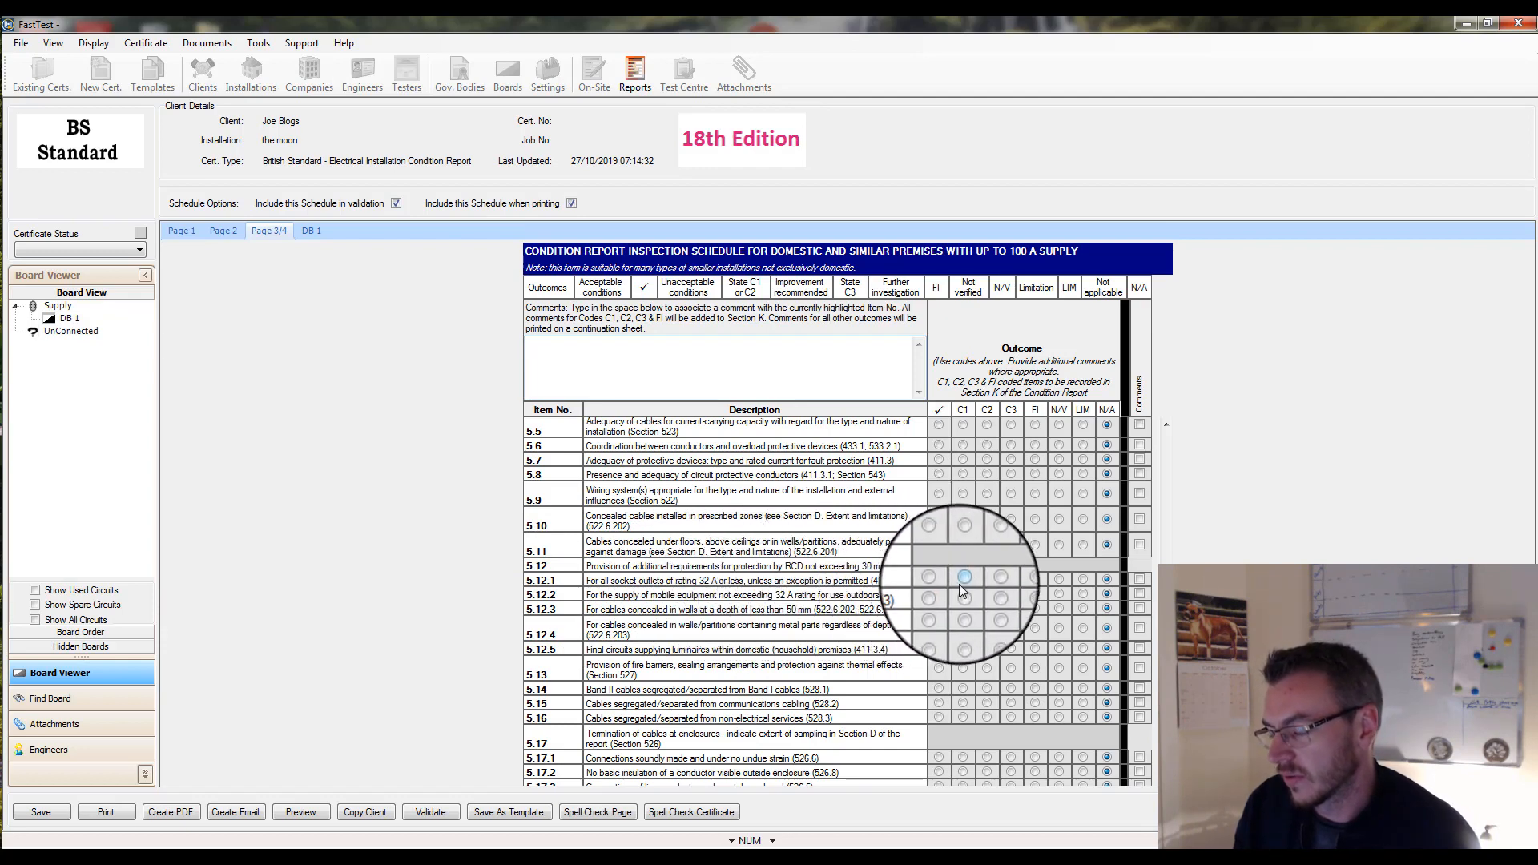
left_click(1011, 584)
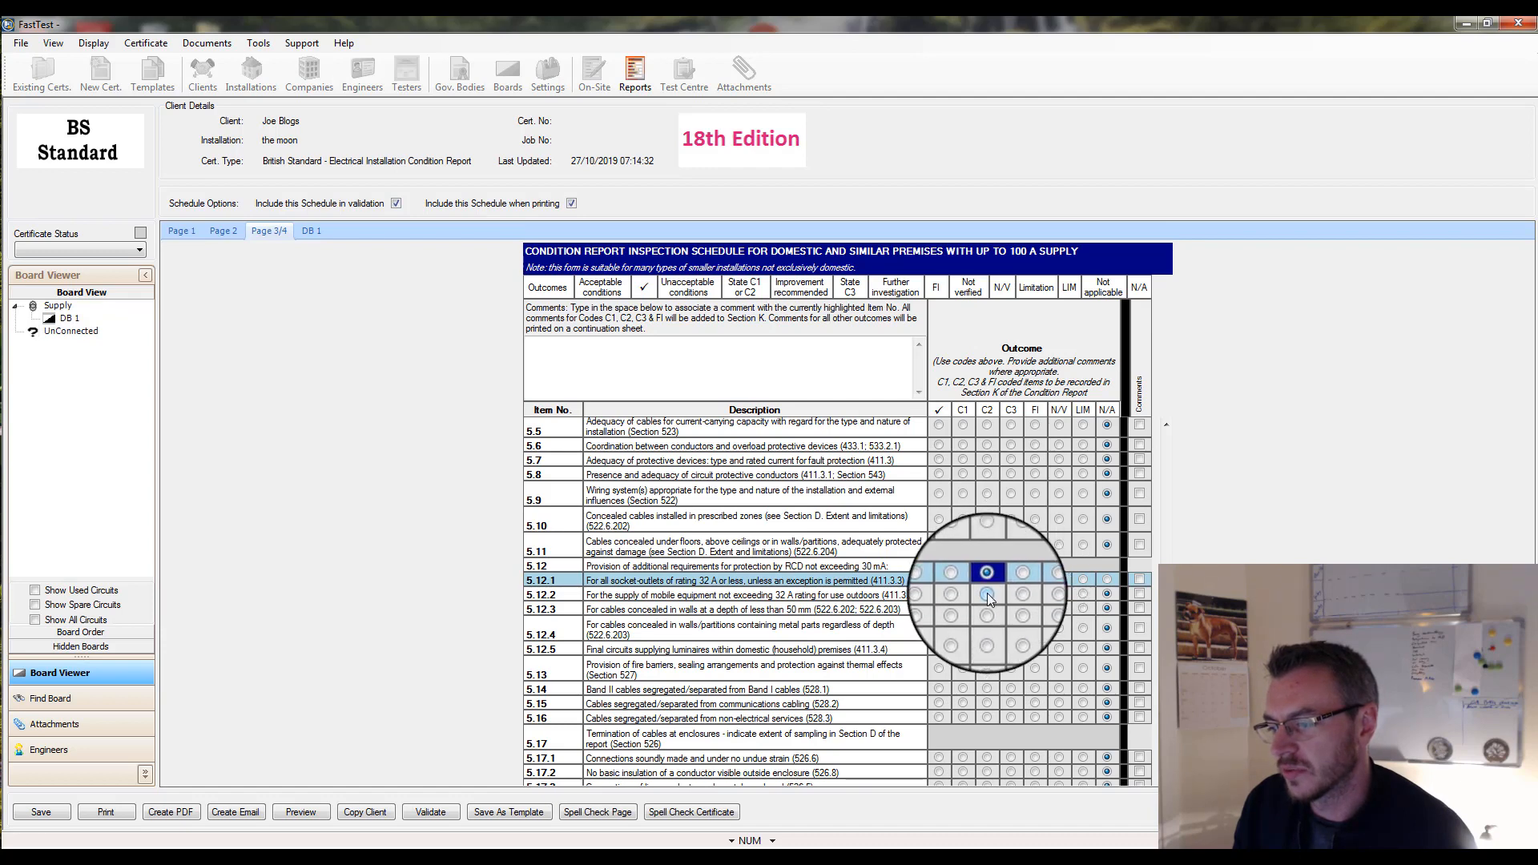
left_click(988, 592)
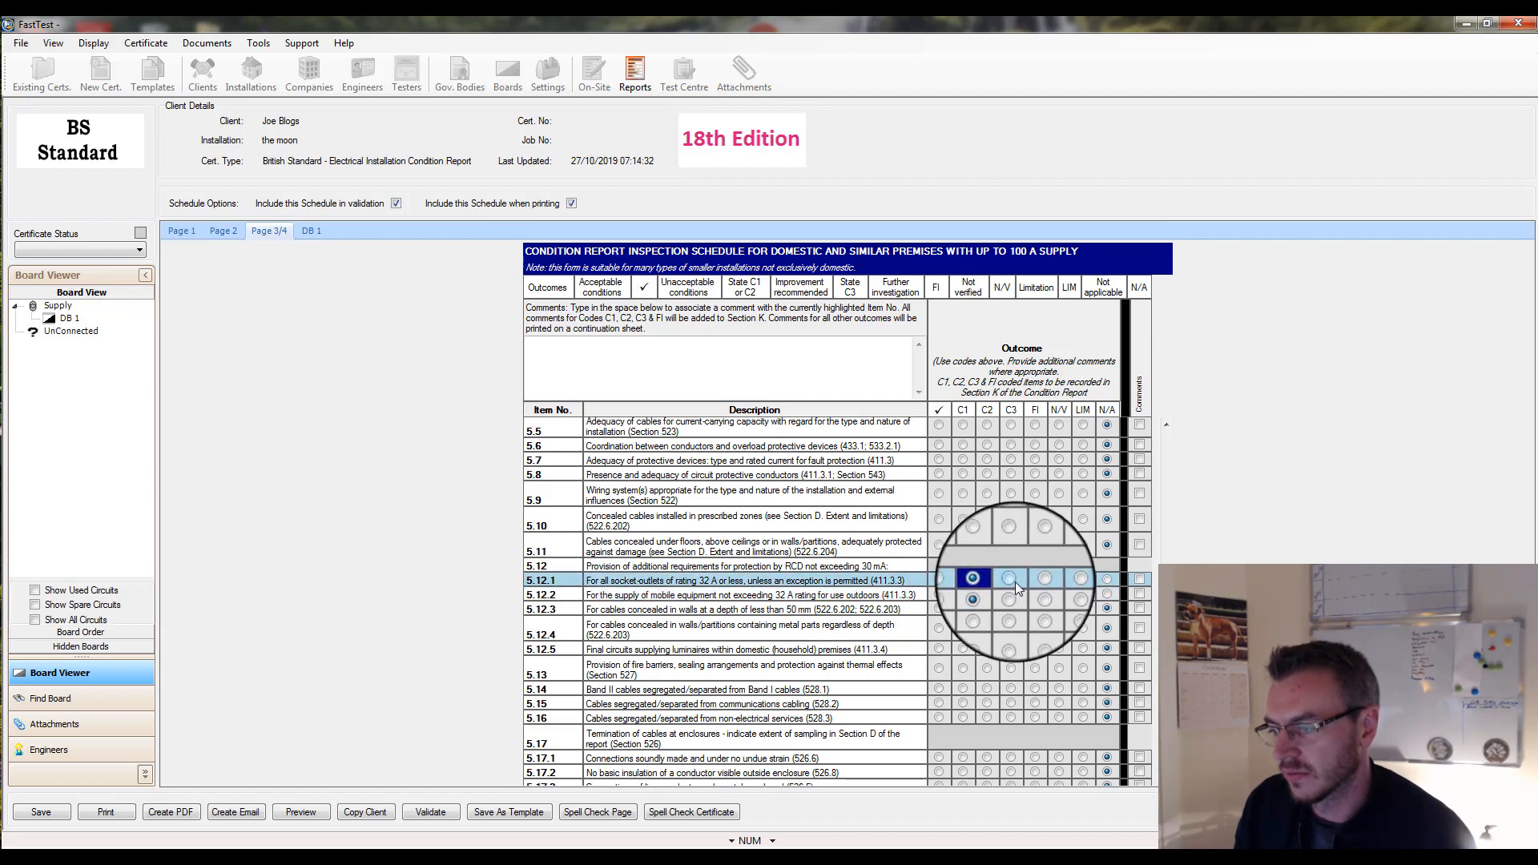
left_click(1014, 582)
left_click(1011, 593)
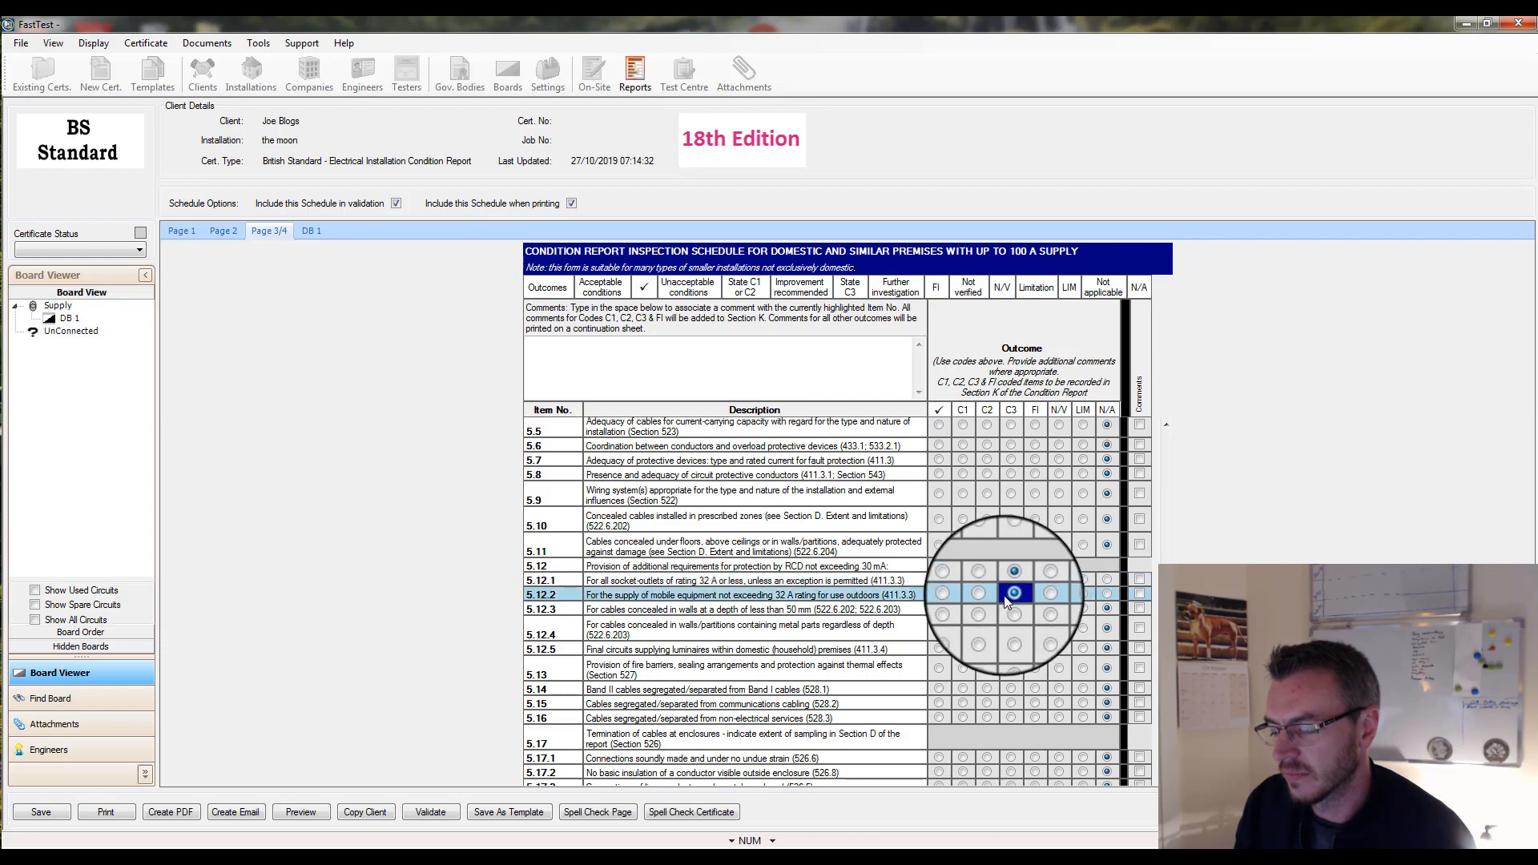
Delete the blank C2 item from the section K observations on page 2
left_click(224, 232)
scroll(226, 232, "up", 5)
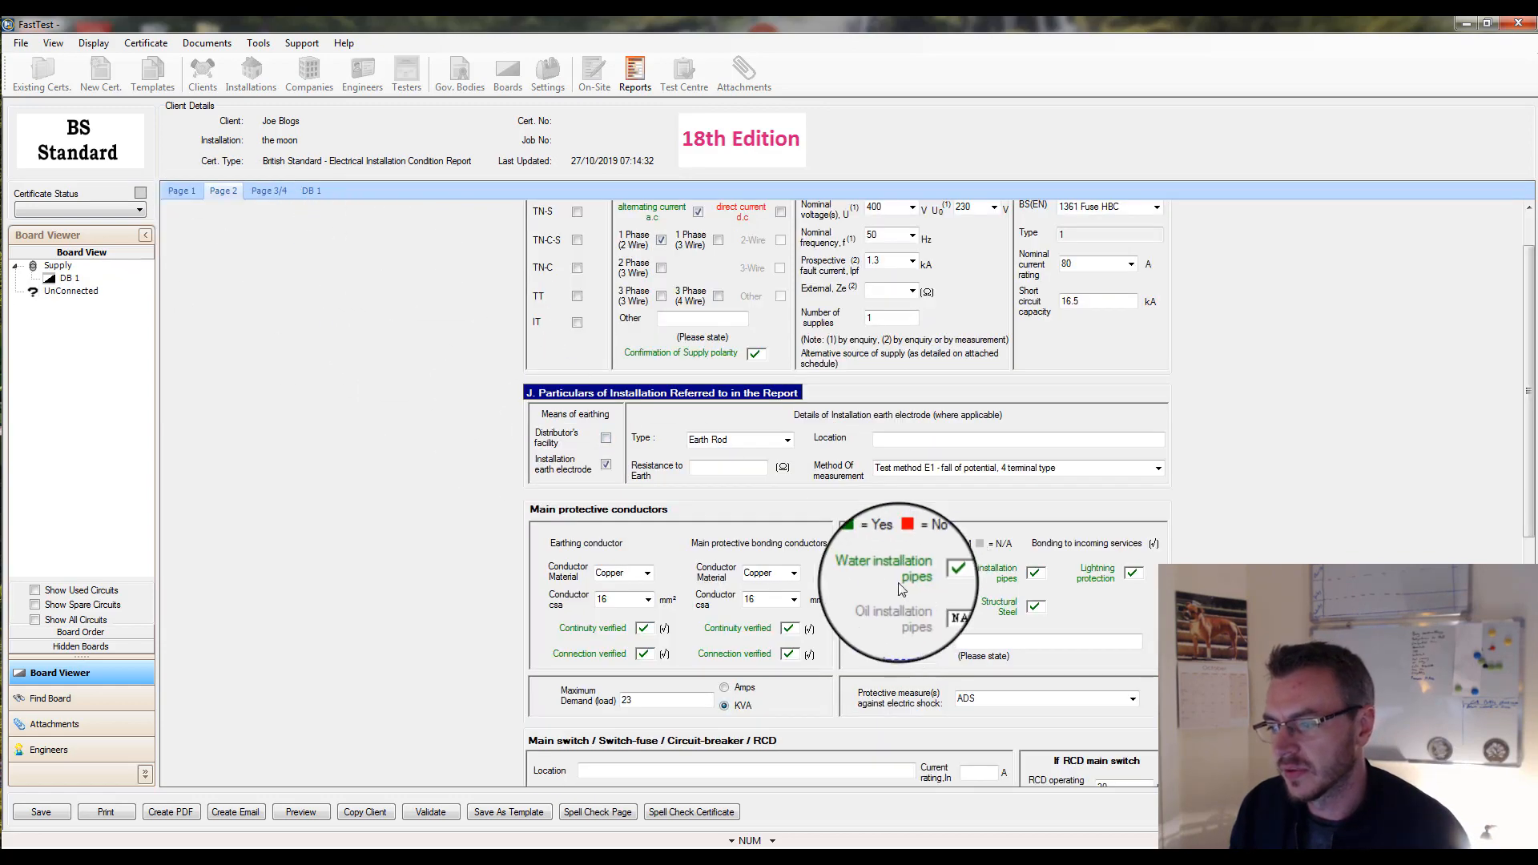
scroll(695, 589, "up", 1)
scroll(732, 588, "down", 5)
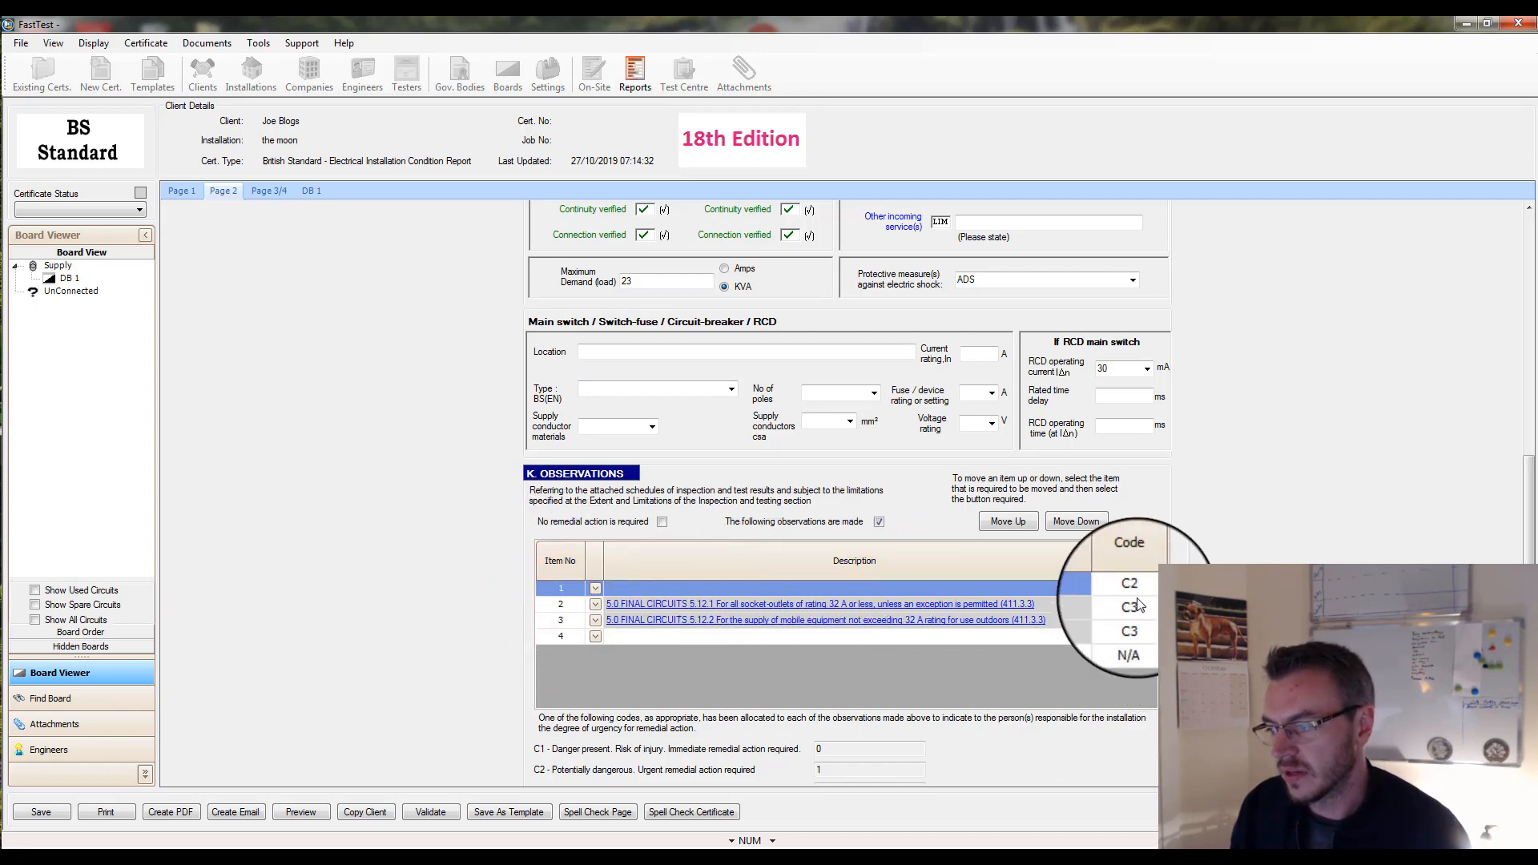
right_click(573, 593)
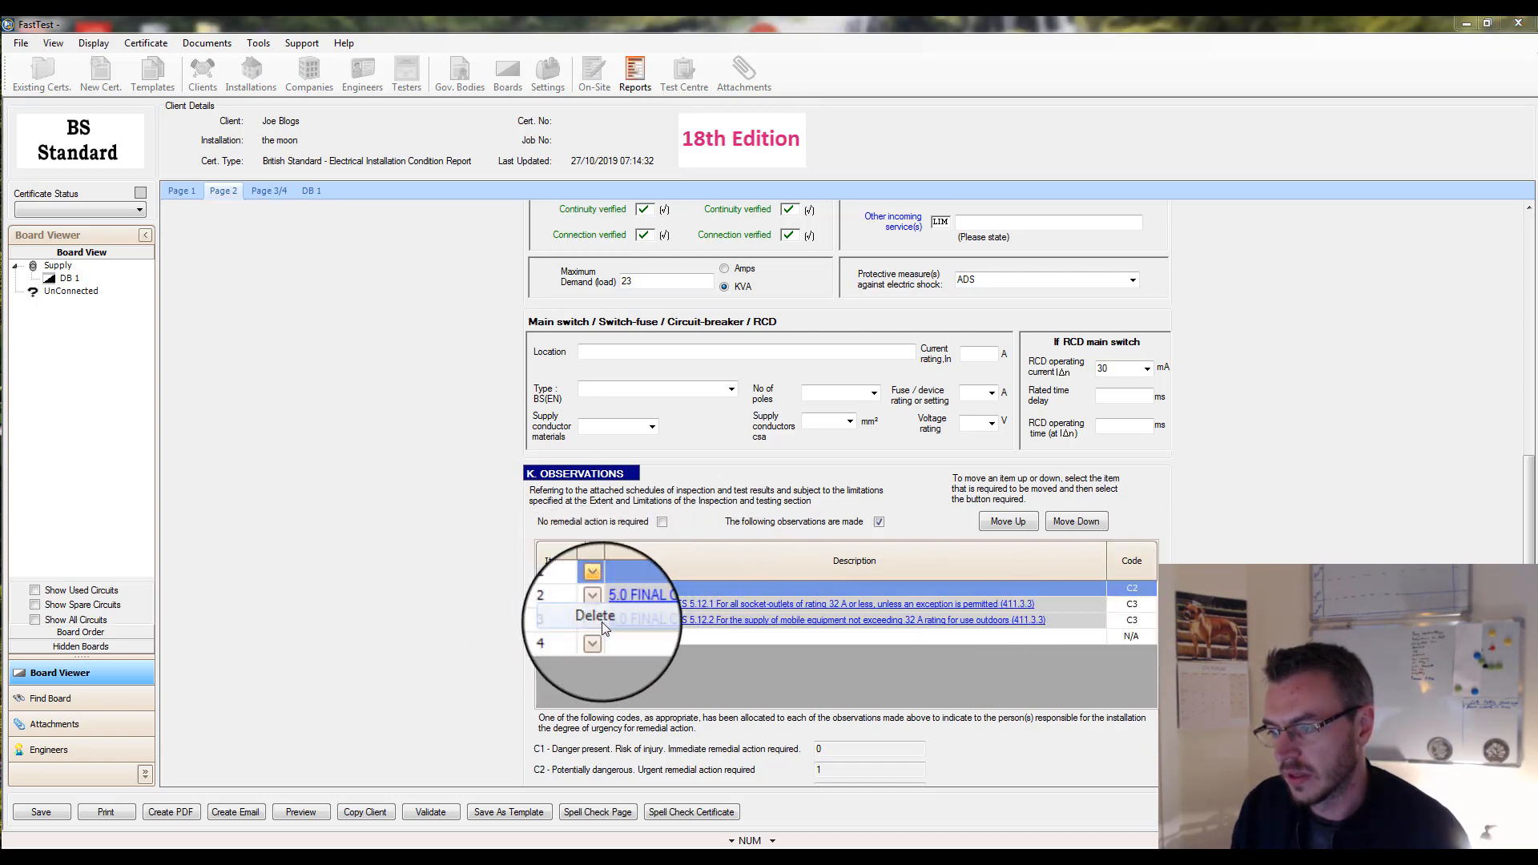
left_click(601, 623)
left_click(805, 492)
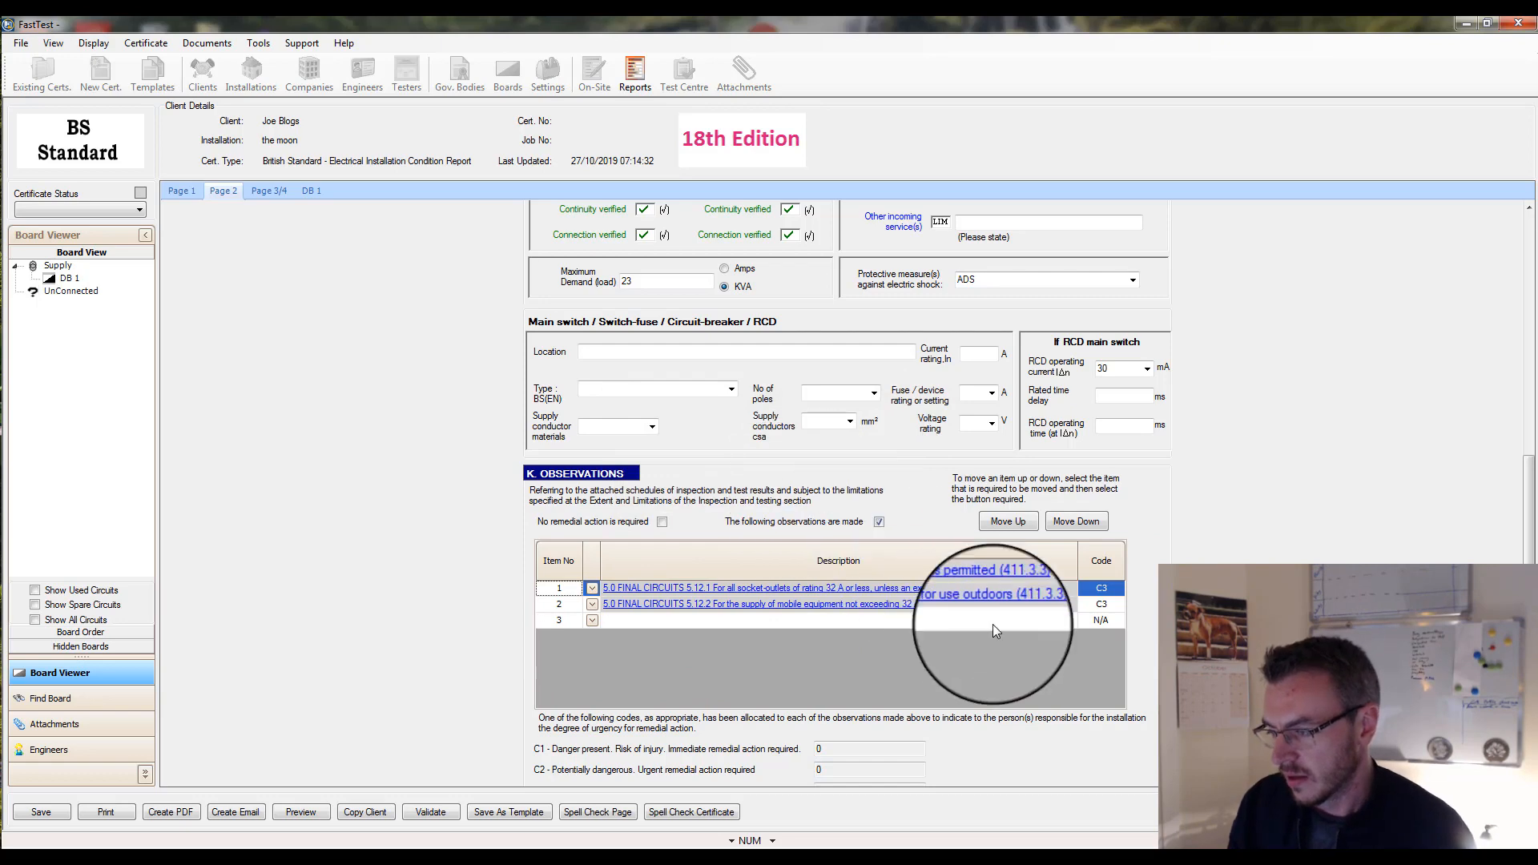
Set the overall assessment of the installation in section E on page 1 to Satisfactory
left_click(181, 195)
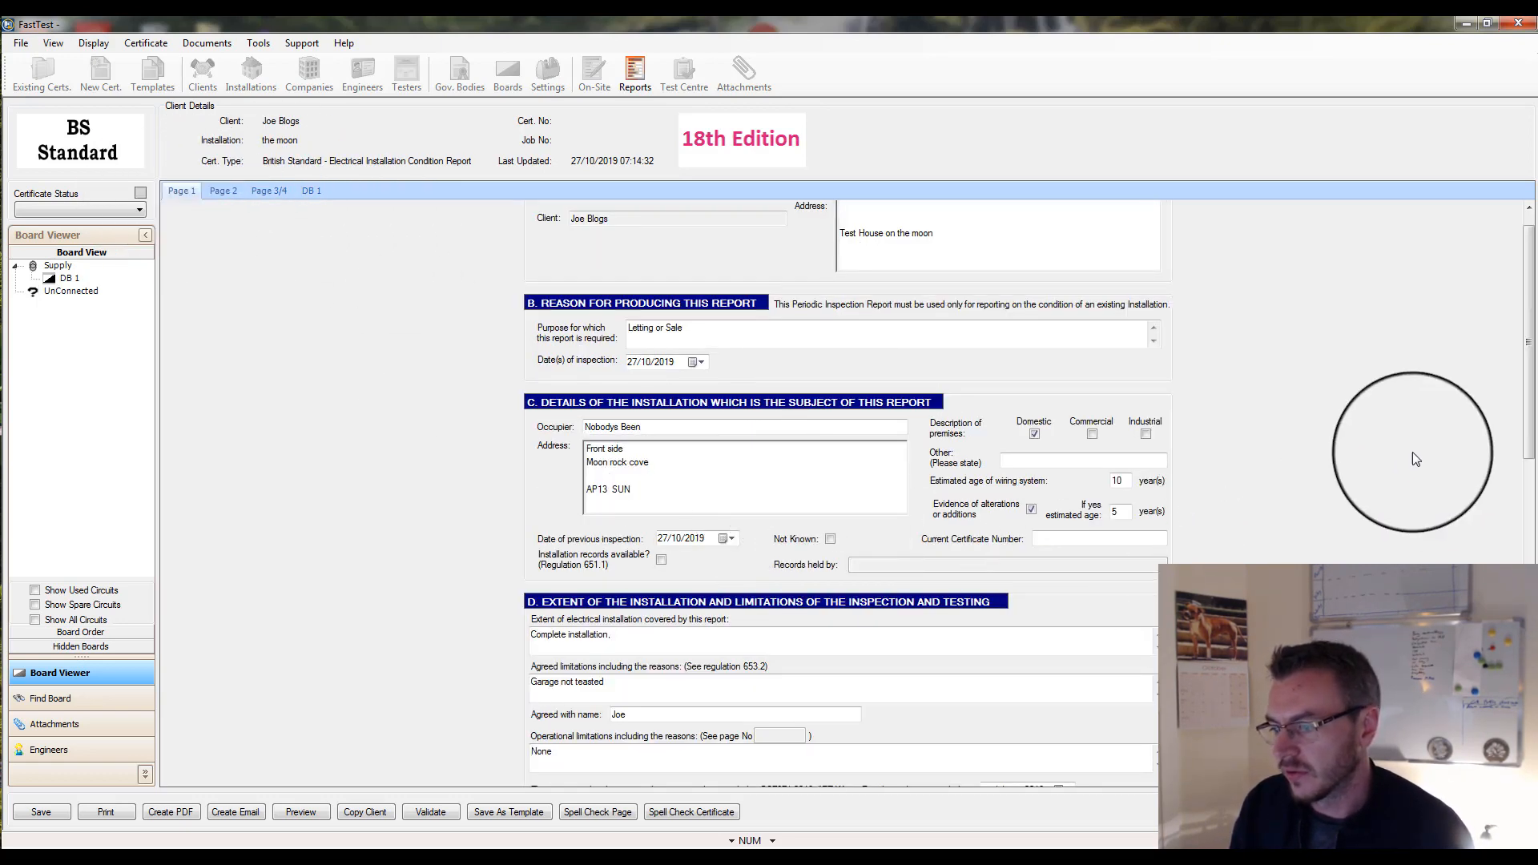
scroll(1521, 389, "down", 3)
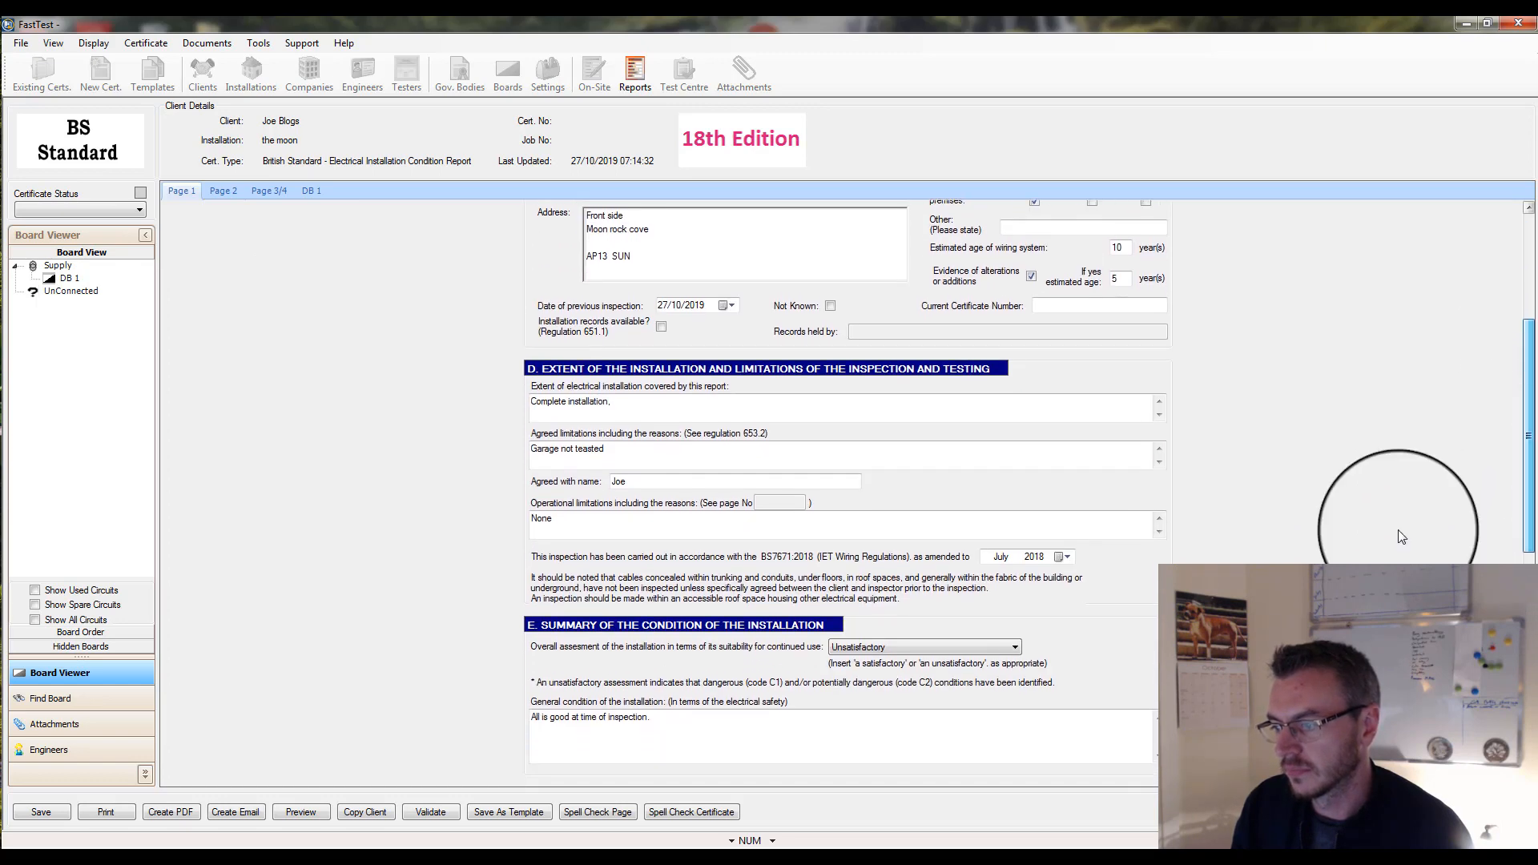
left_click(1018, 642)
left_click(993, 655)
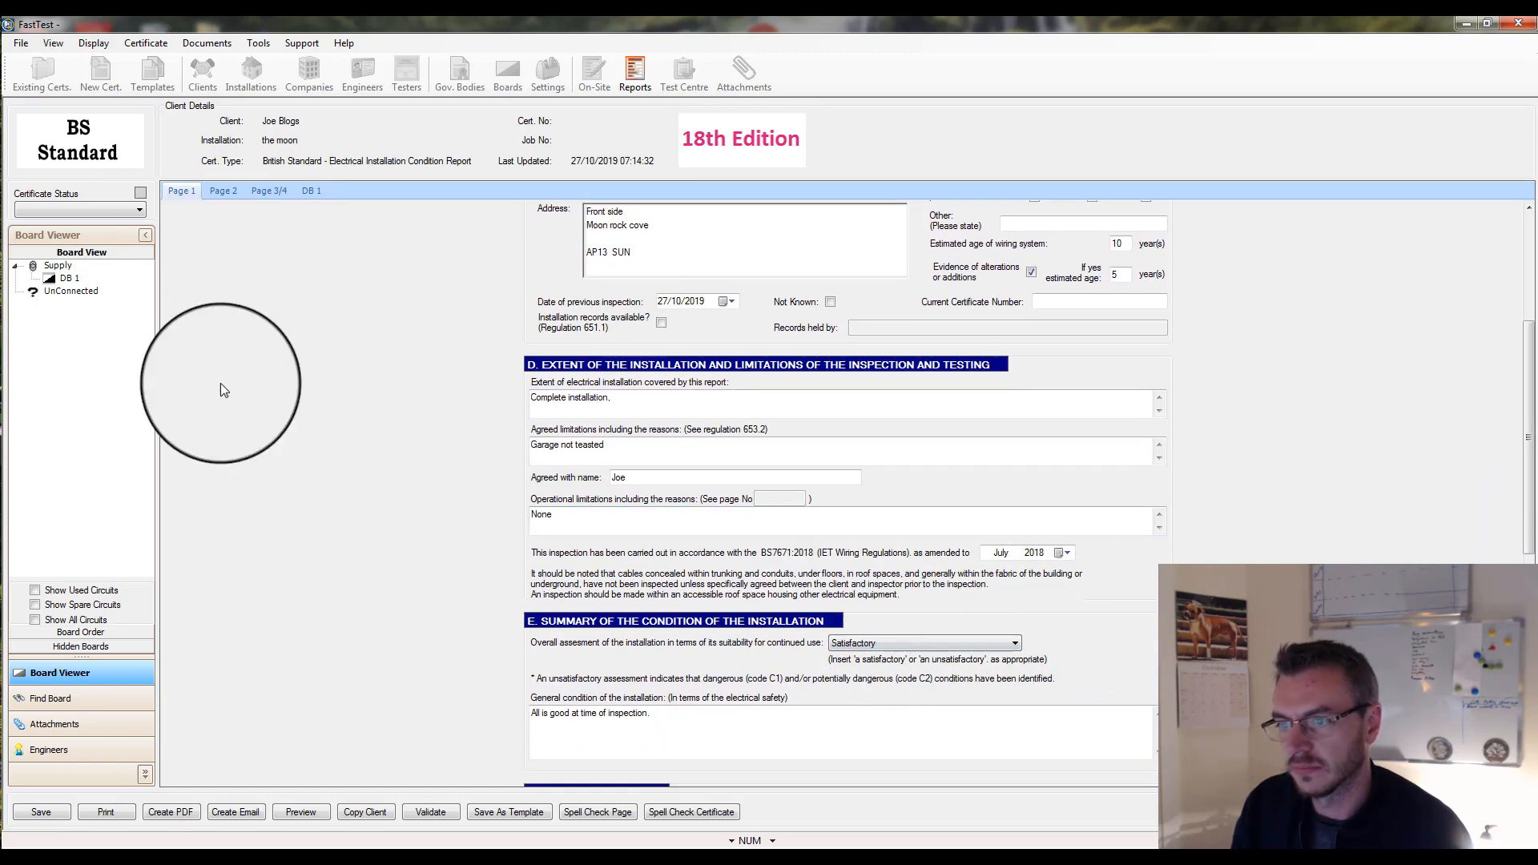
Check the section K observations on page 2 and the remaining items of the inspection schedule on page 3/4
left_click(223, 191)
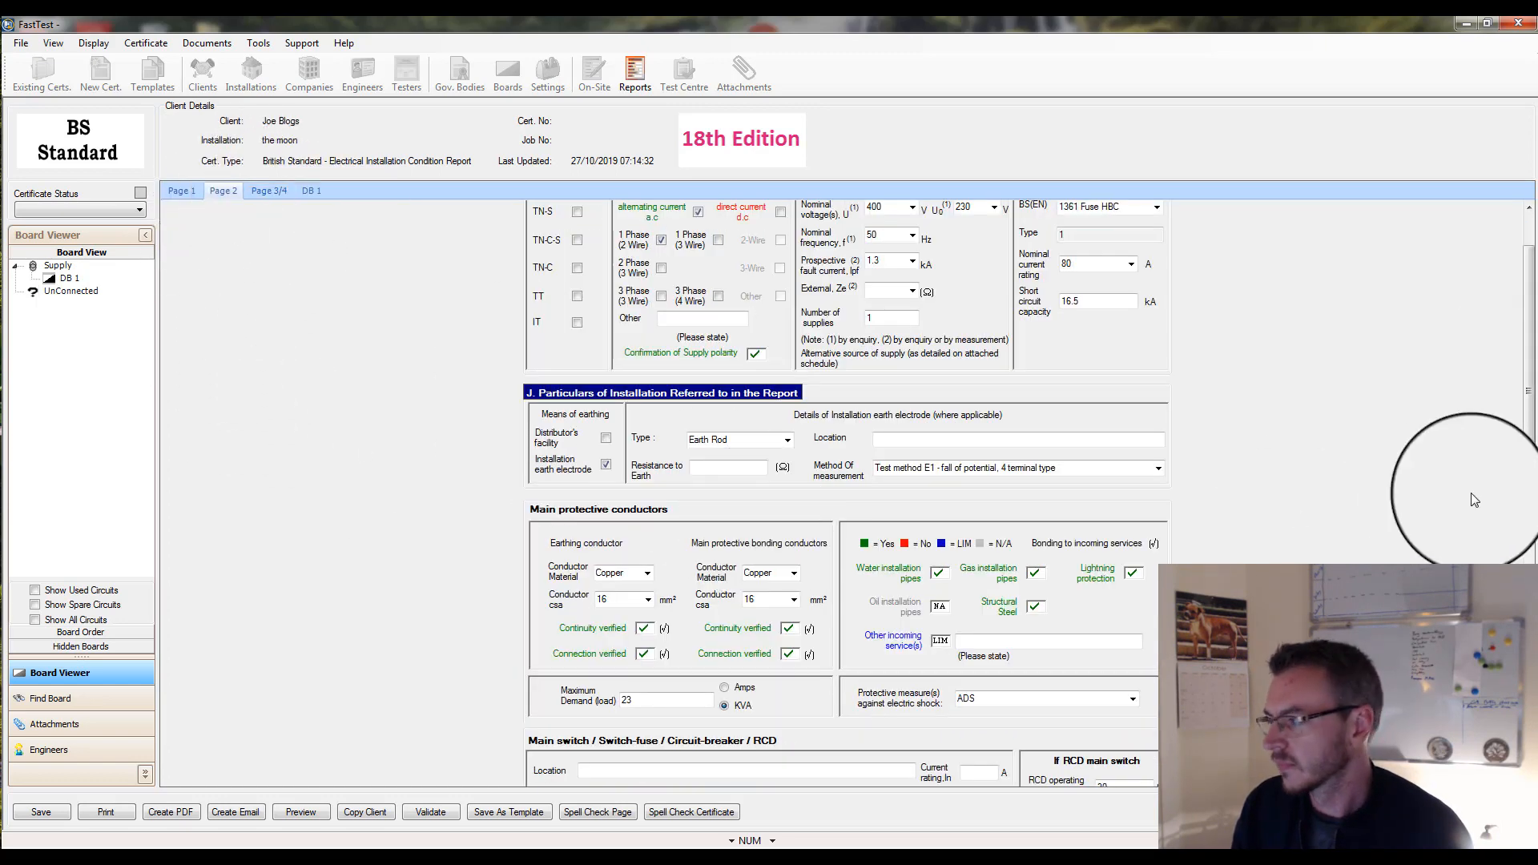
left_click_drag(1528, 404, 1528, 653)
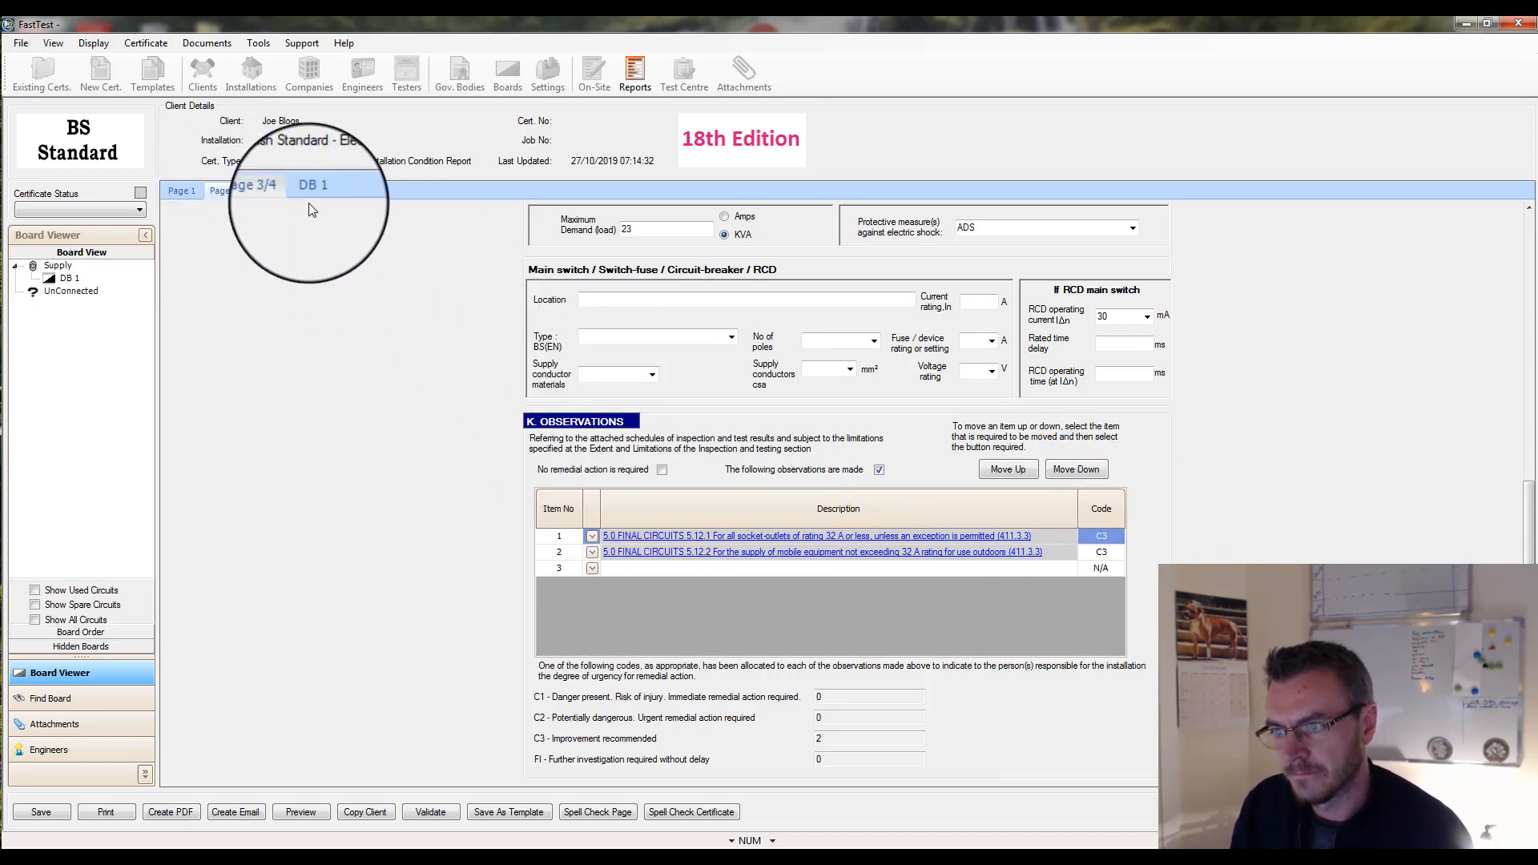
left_click(265, 189)
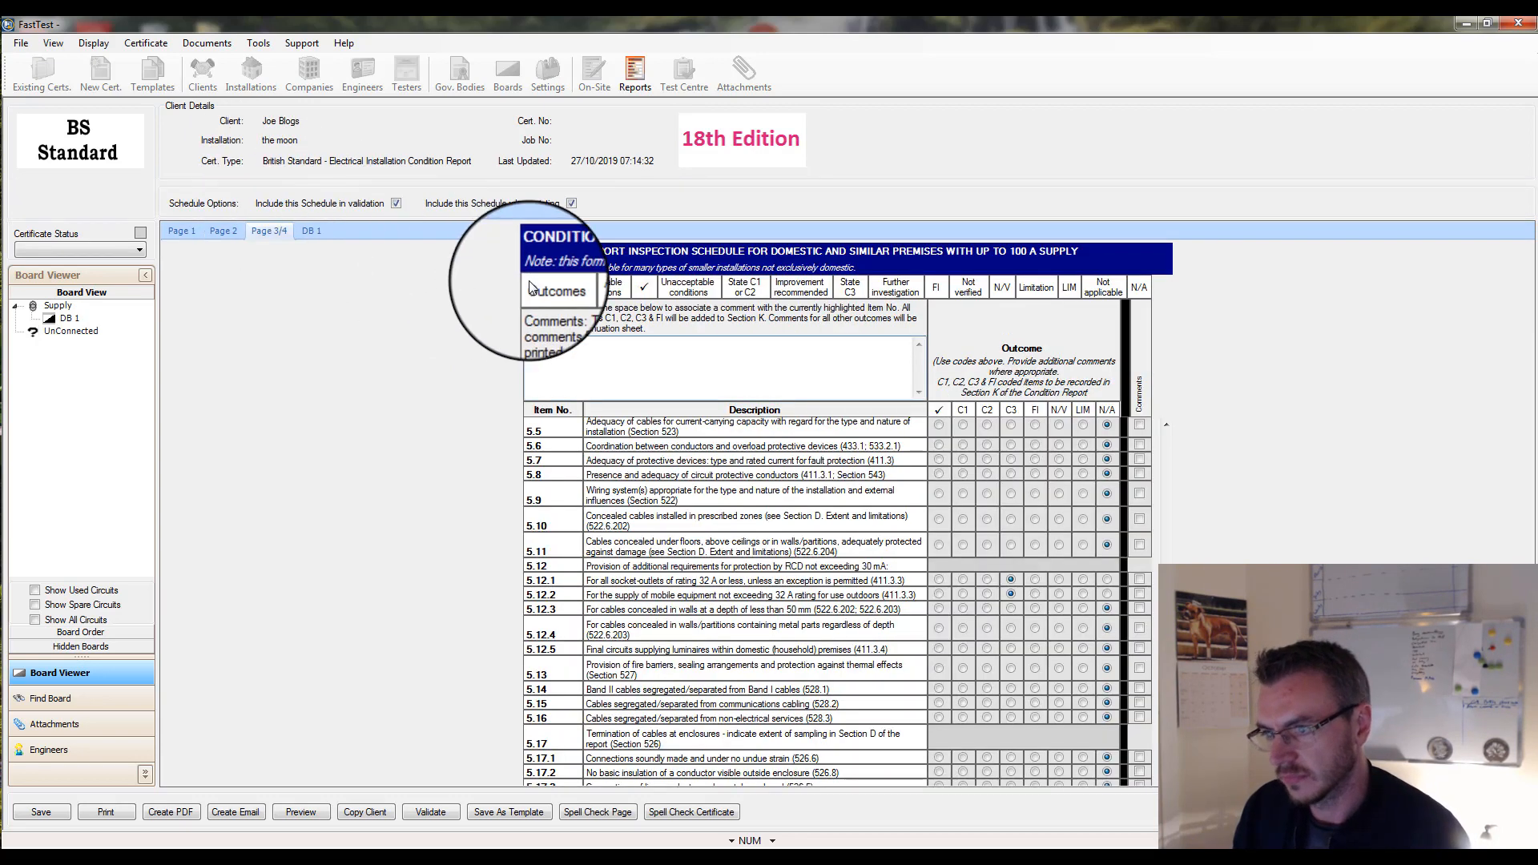
scroll(1126, 637, "down", 5)
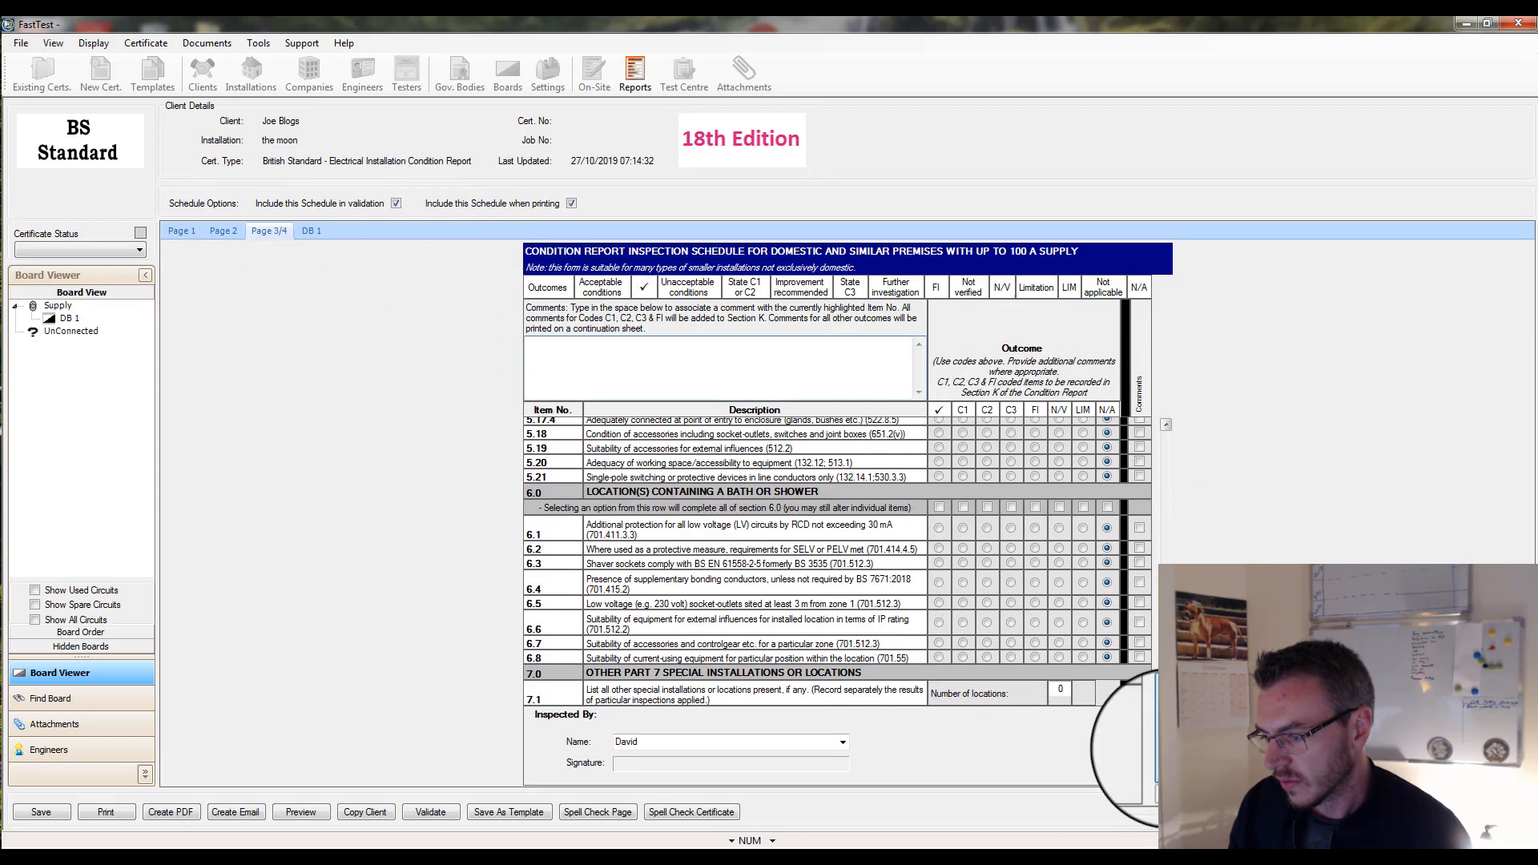
Enter "Under the stais" as the location of distribution board DB 1 and designate circuit 1 as RCD Module (Split Board)
left_click(312, 231)
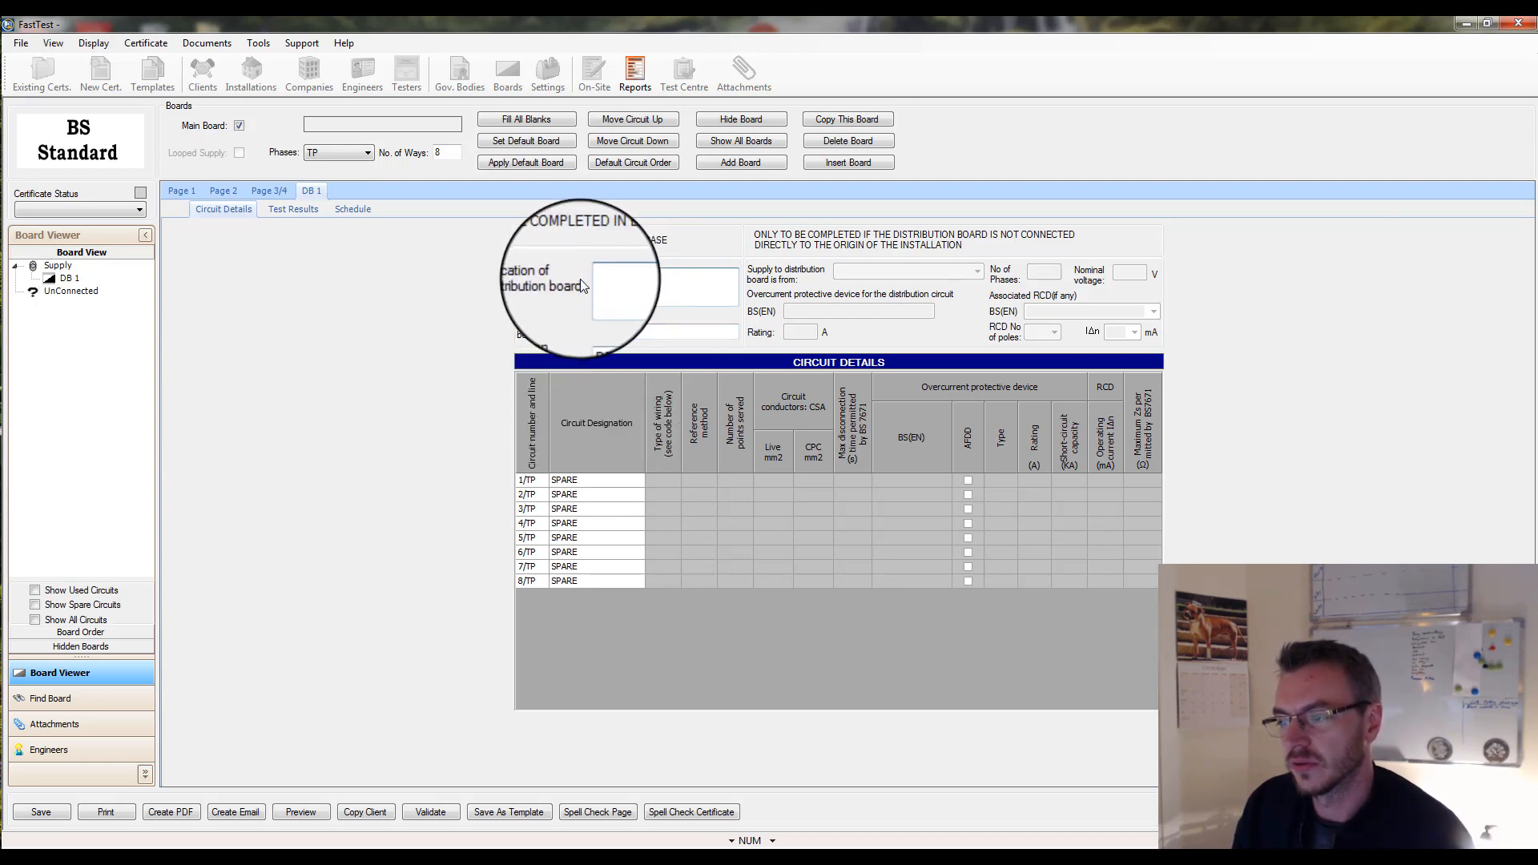
left_click(608, 285)
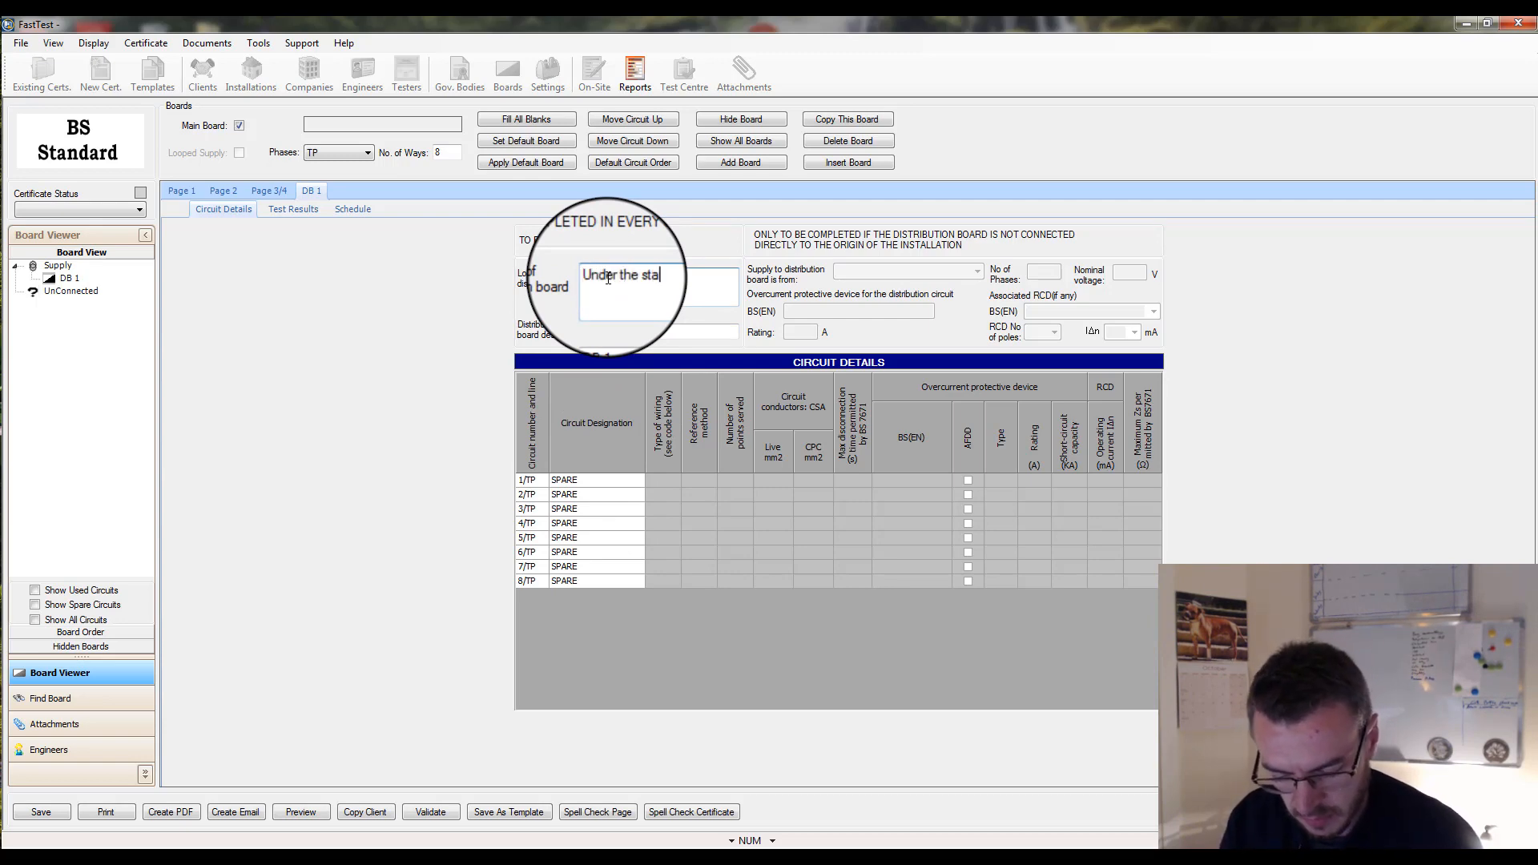
left_click(593, 480)
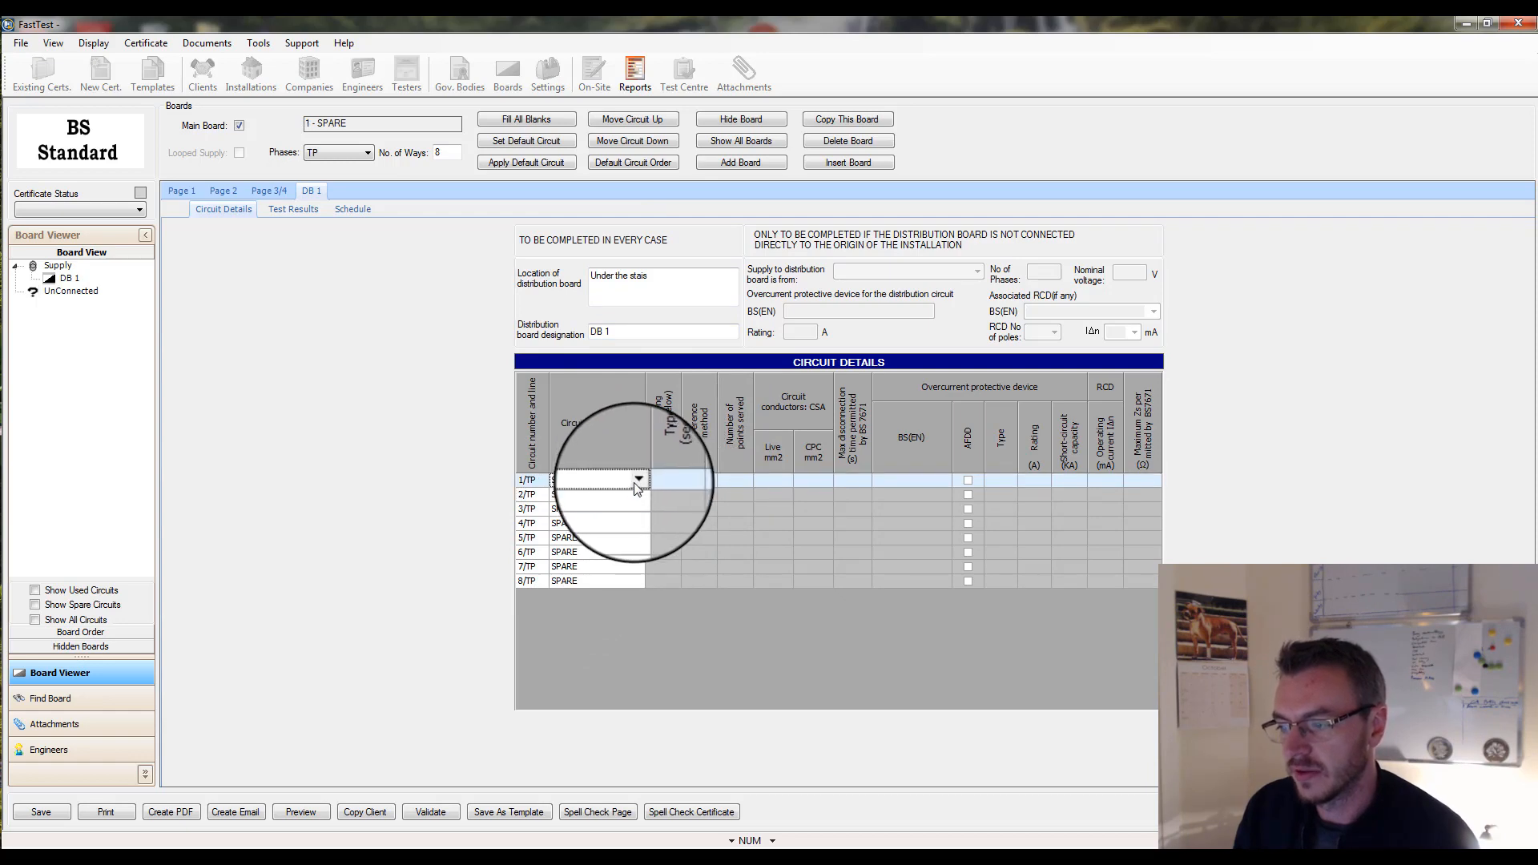
left_click(638, 473)
left_click(618, 535)
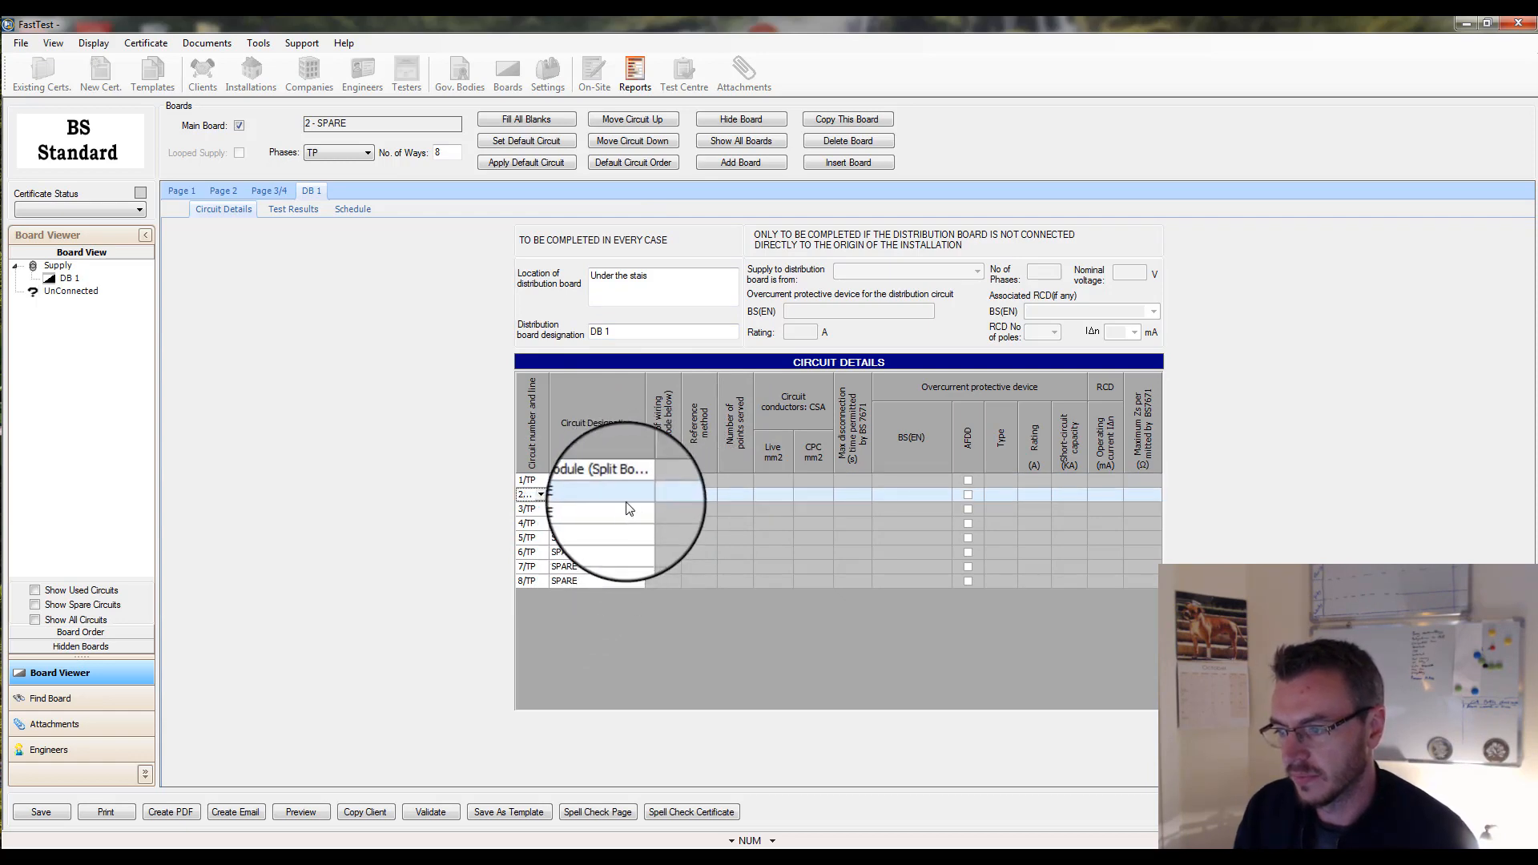
Designate circuit 2 of DB 1 as Cooker and circuit 3 as Lighting
left_click(629, 506)
left_click(636, 494)
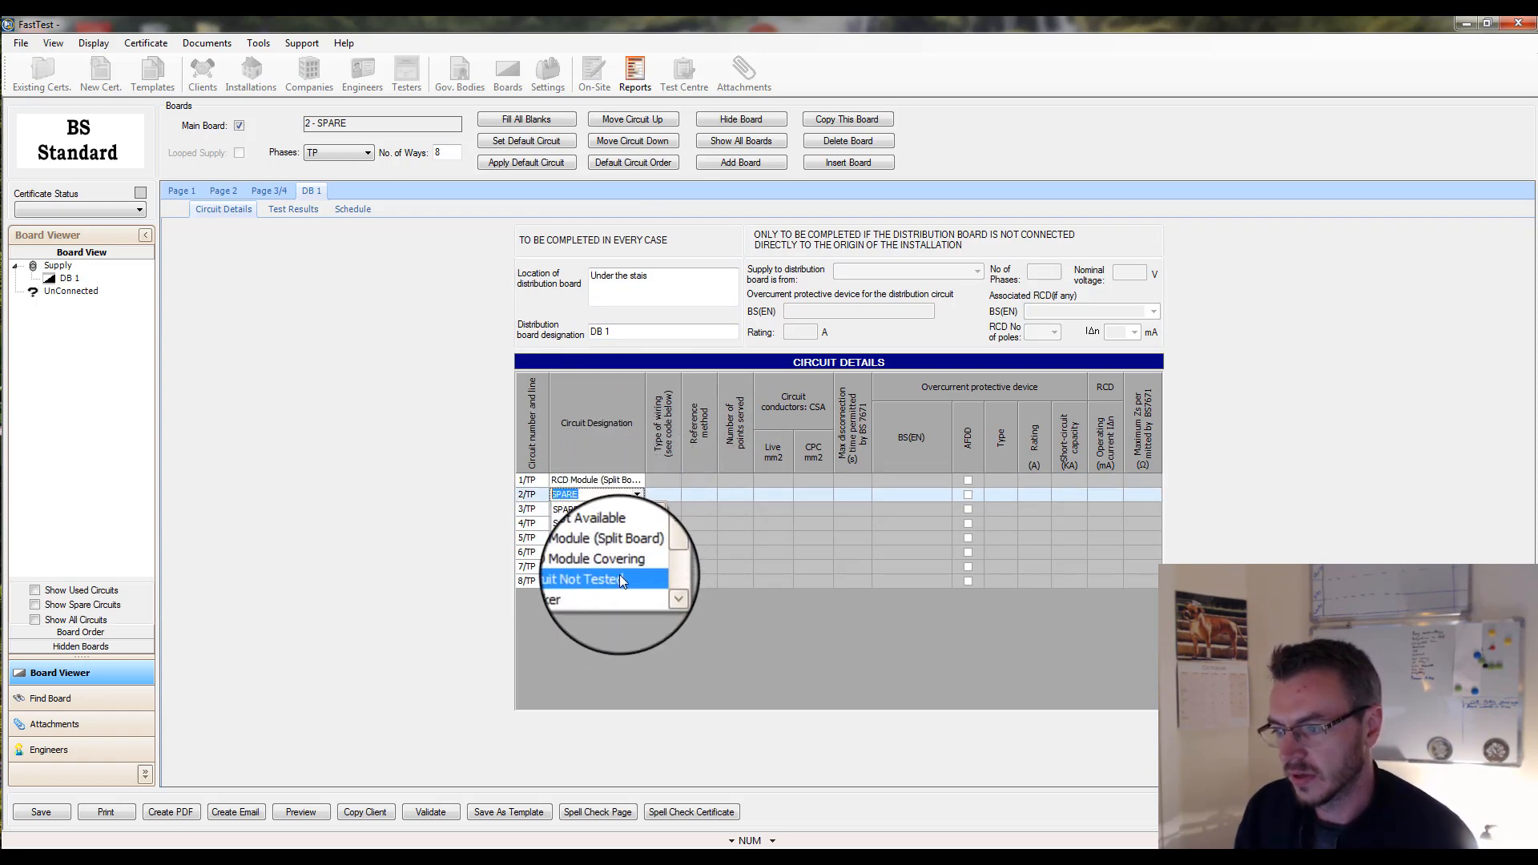
left_click(618, 589)
left_click(636, 509)
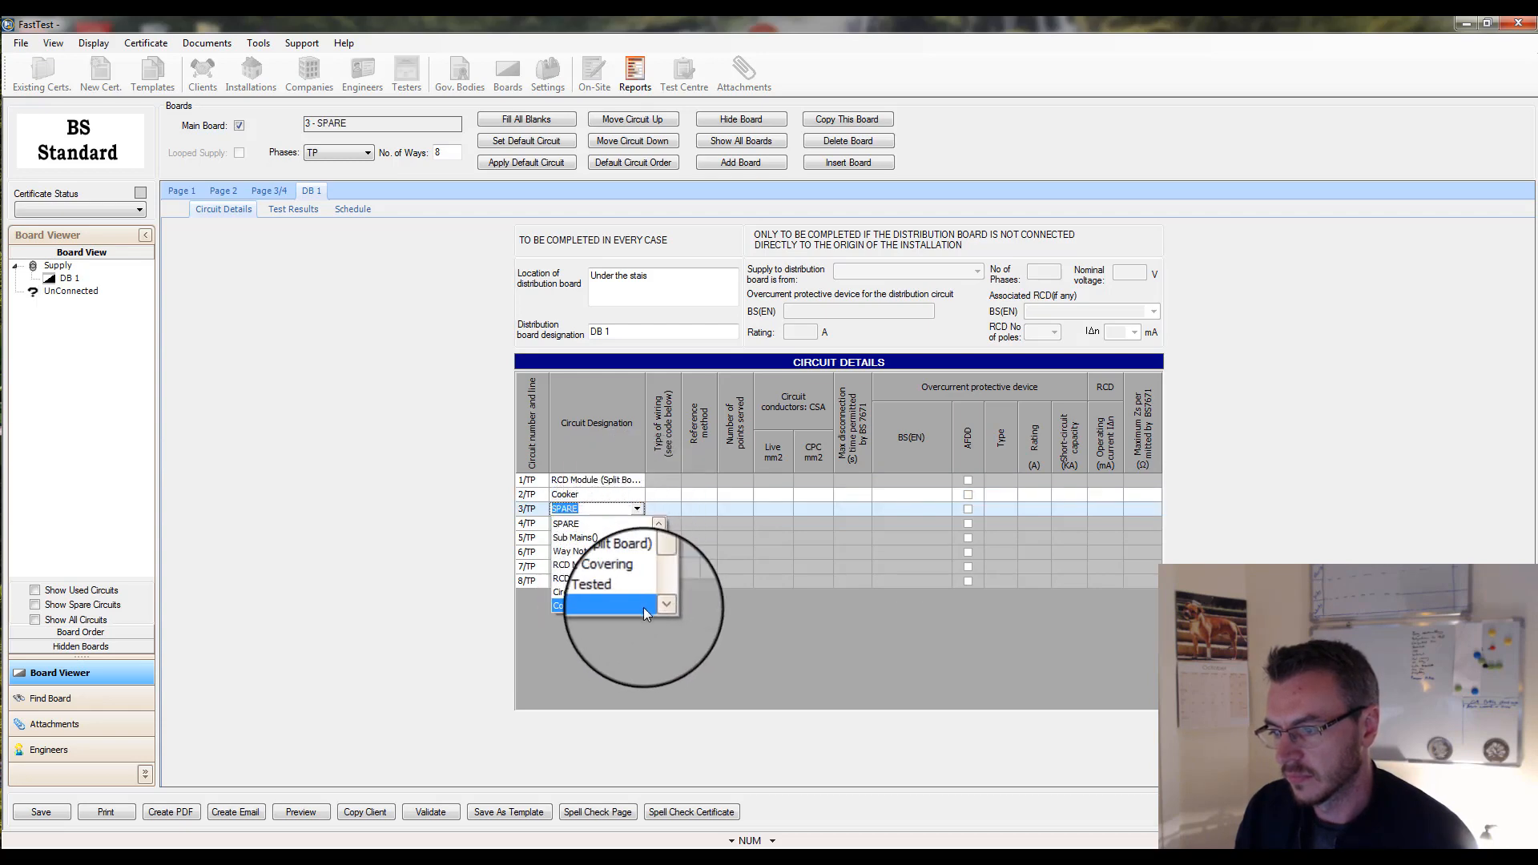
left_click(660, 606)
left_click(628, 584)
Leave circuit 4 of DB 1 as SPARE, and designate circuit 5 as Immersion Heater and circuit 6 as Shower
left_click(636, 523)
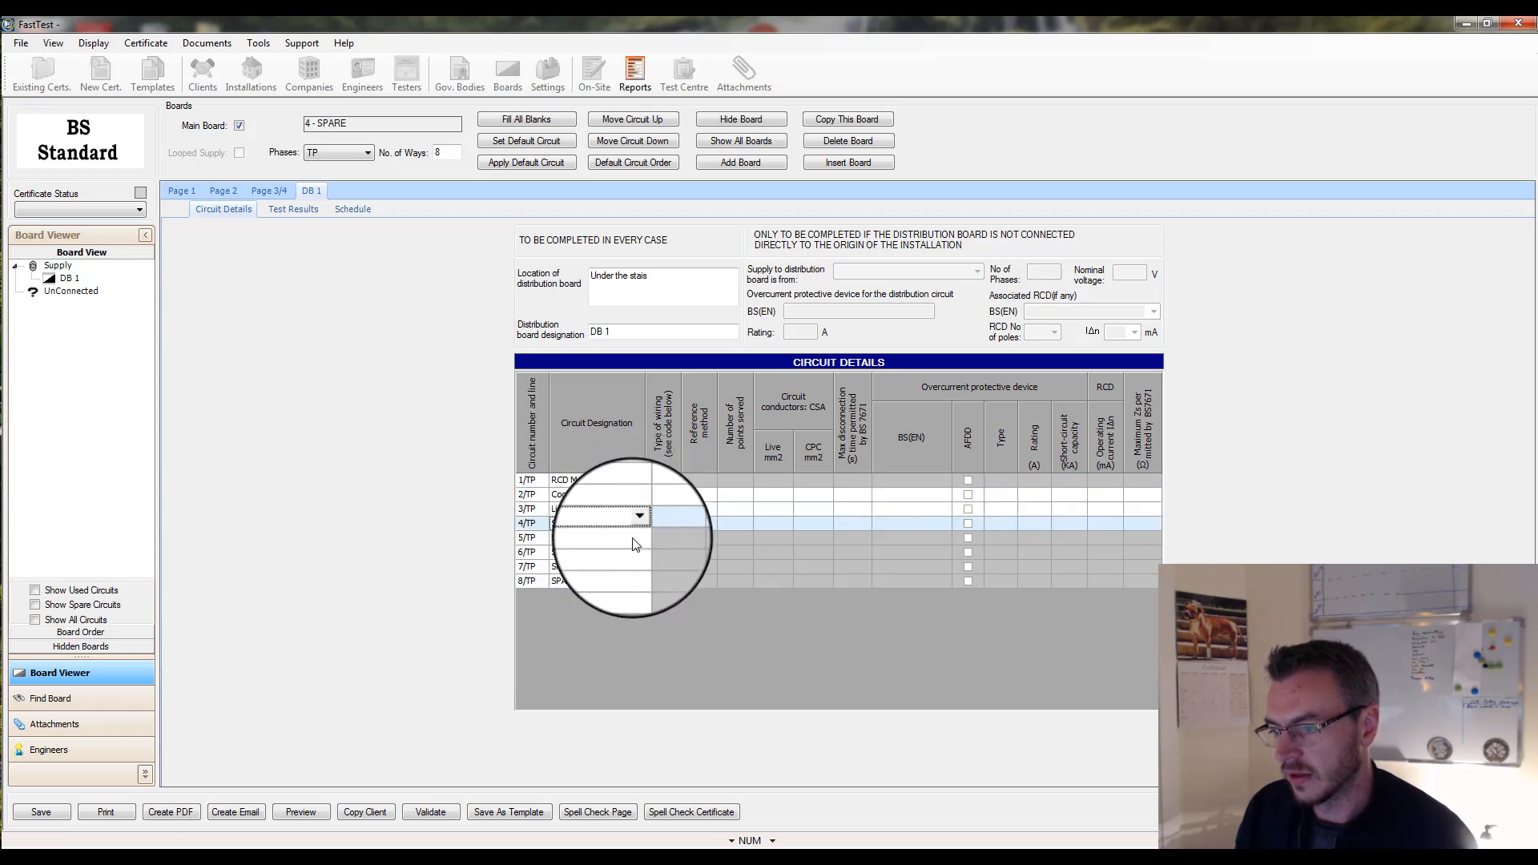
left_click(642, 539)
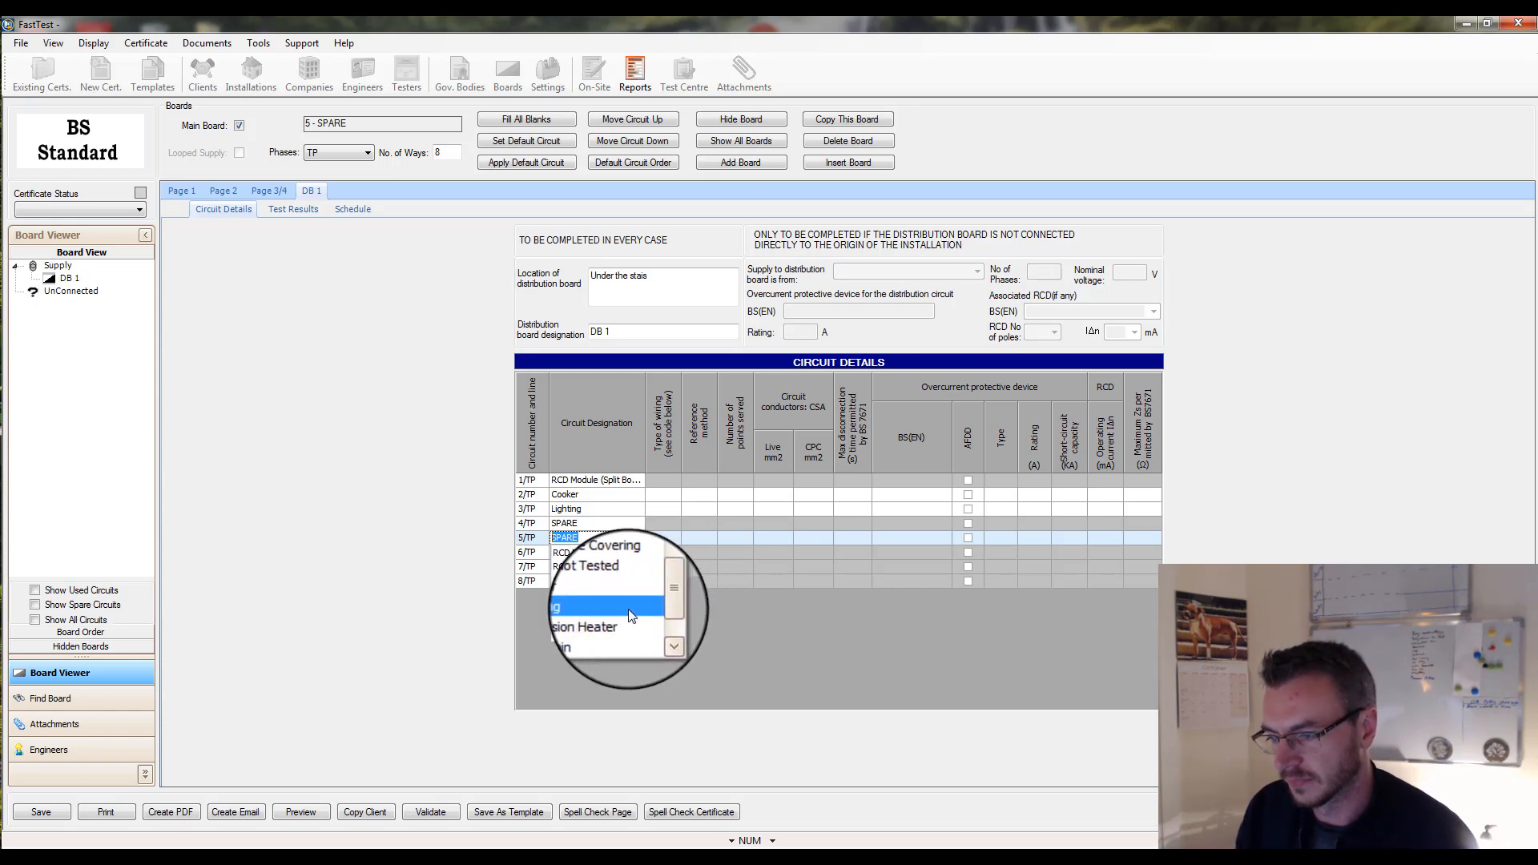
left_click(623, 620)
left_click(637, 552)
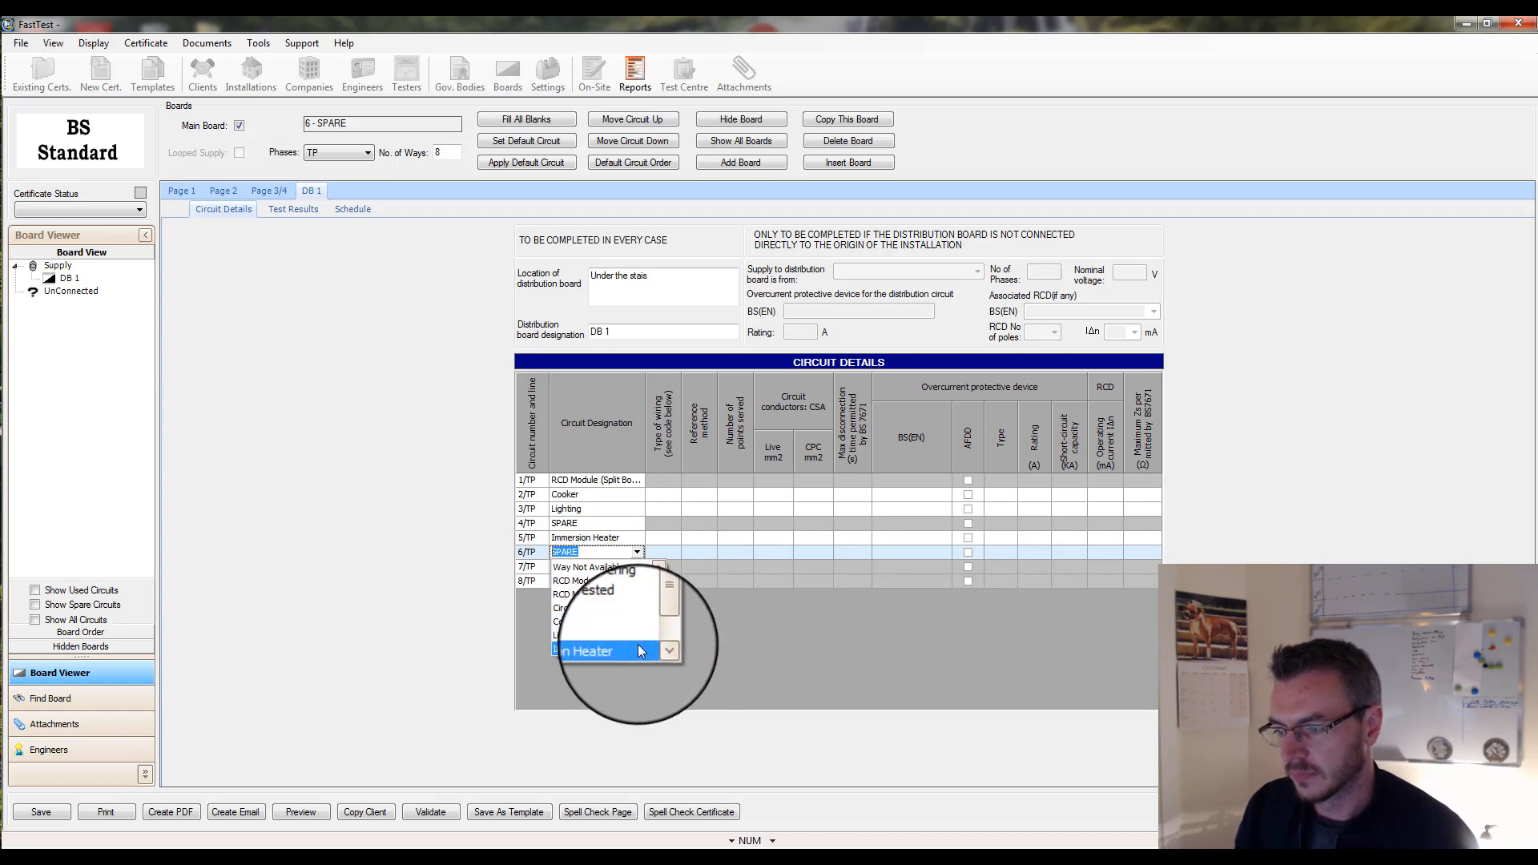
left_click(637, 644)
left_click(638, 552)
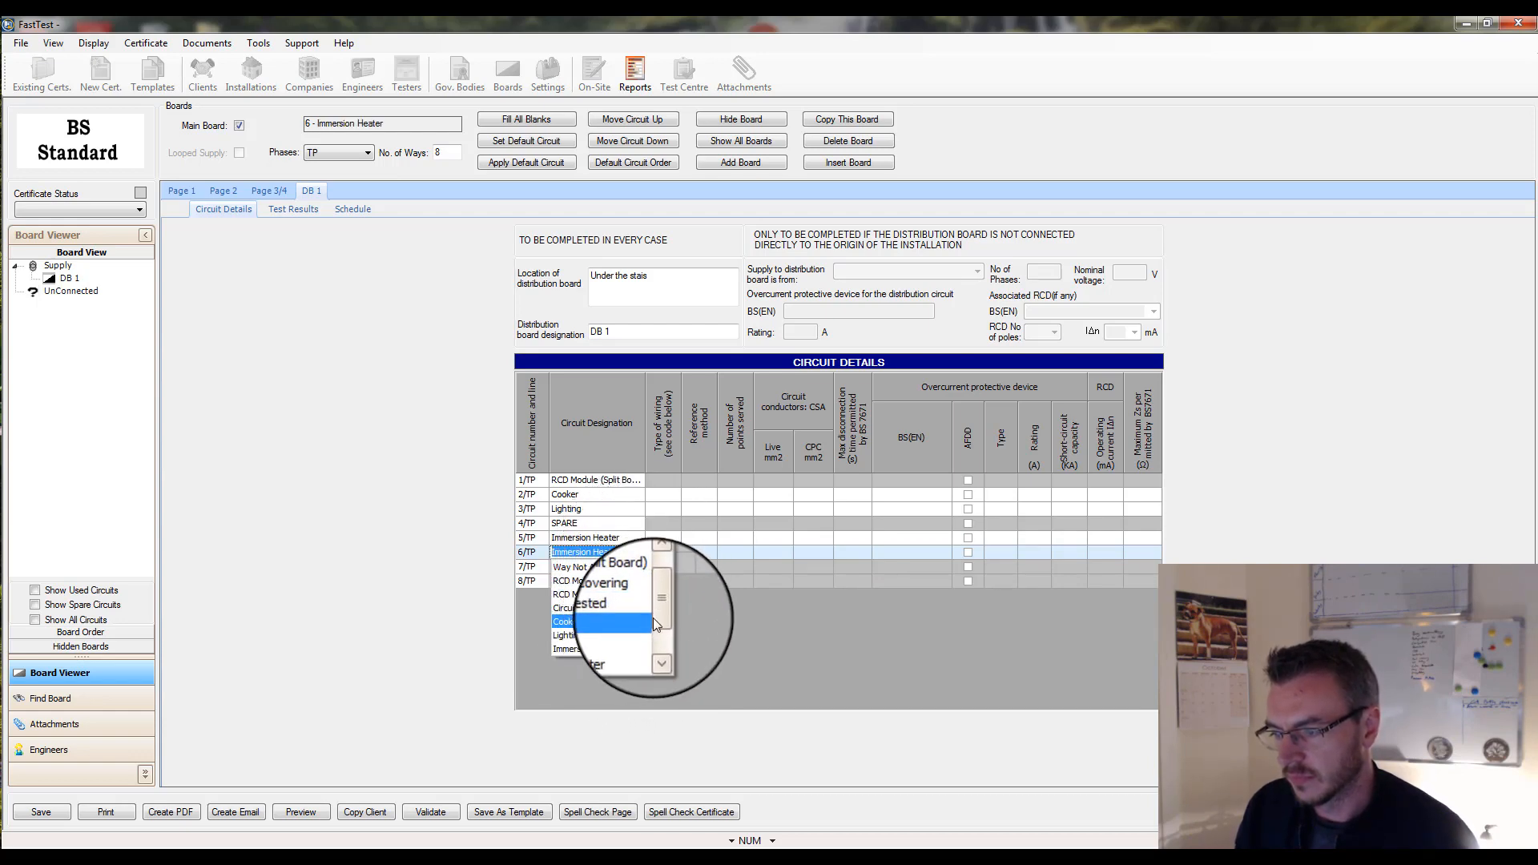
left_click(628, 636)
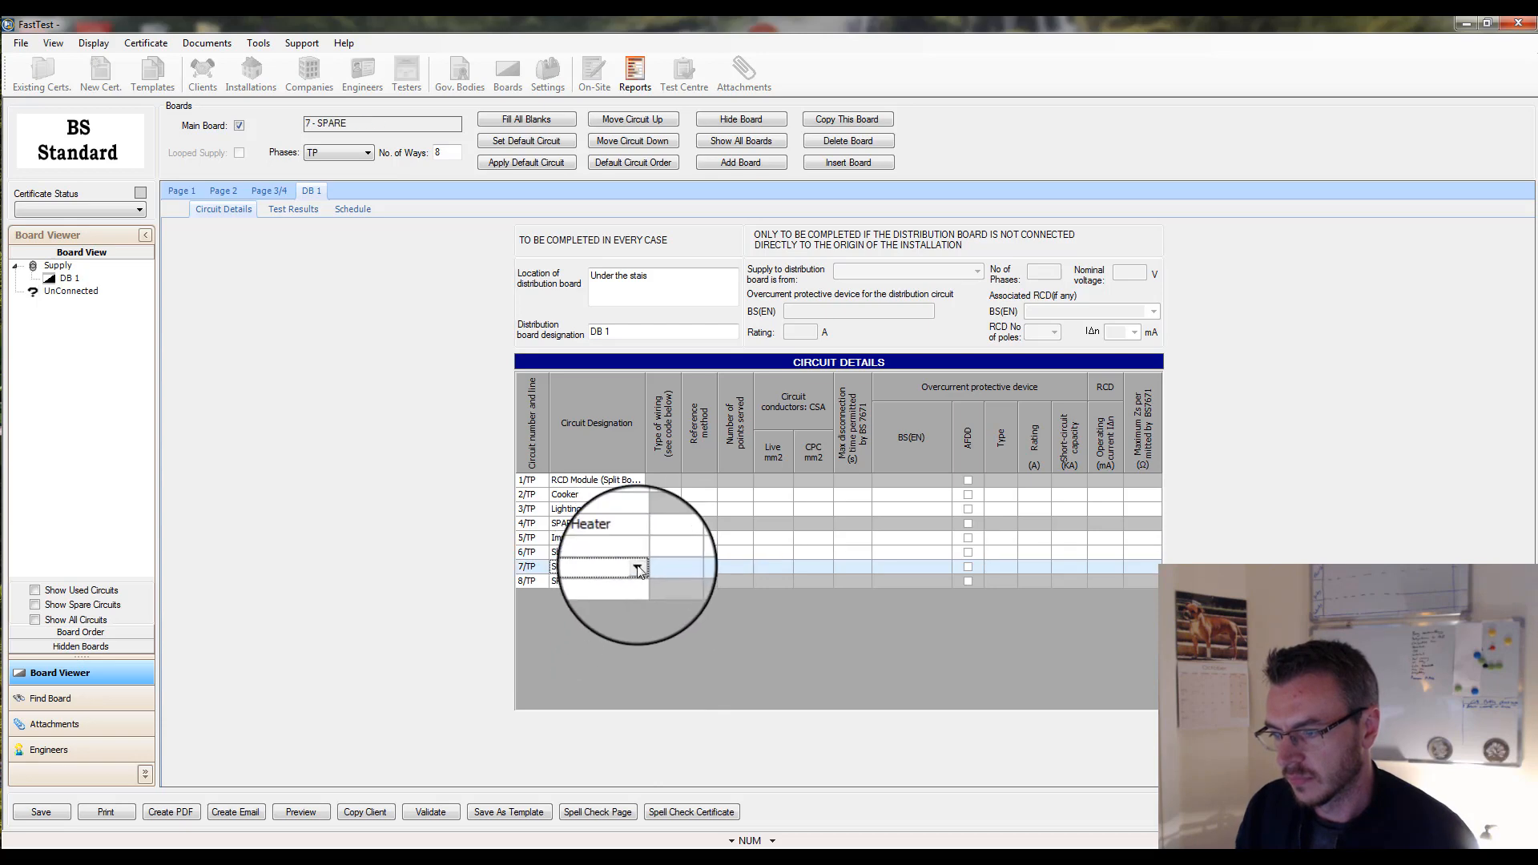
Designate circuit 7 of DB 1 as Ring Main and circuit 8 as RCD Module Covering
left_click(638, 567)
mouse_move(656, 613)
left_mouse_down()
mouse_move(660, 654)
mouse_move(657, 614)
mouse_move(657, 633)
left_mouse_up()
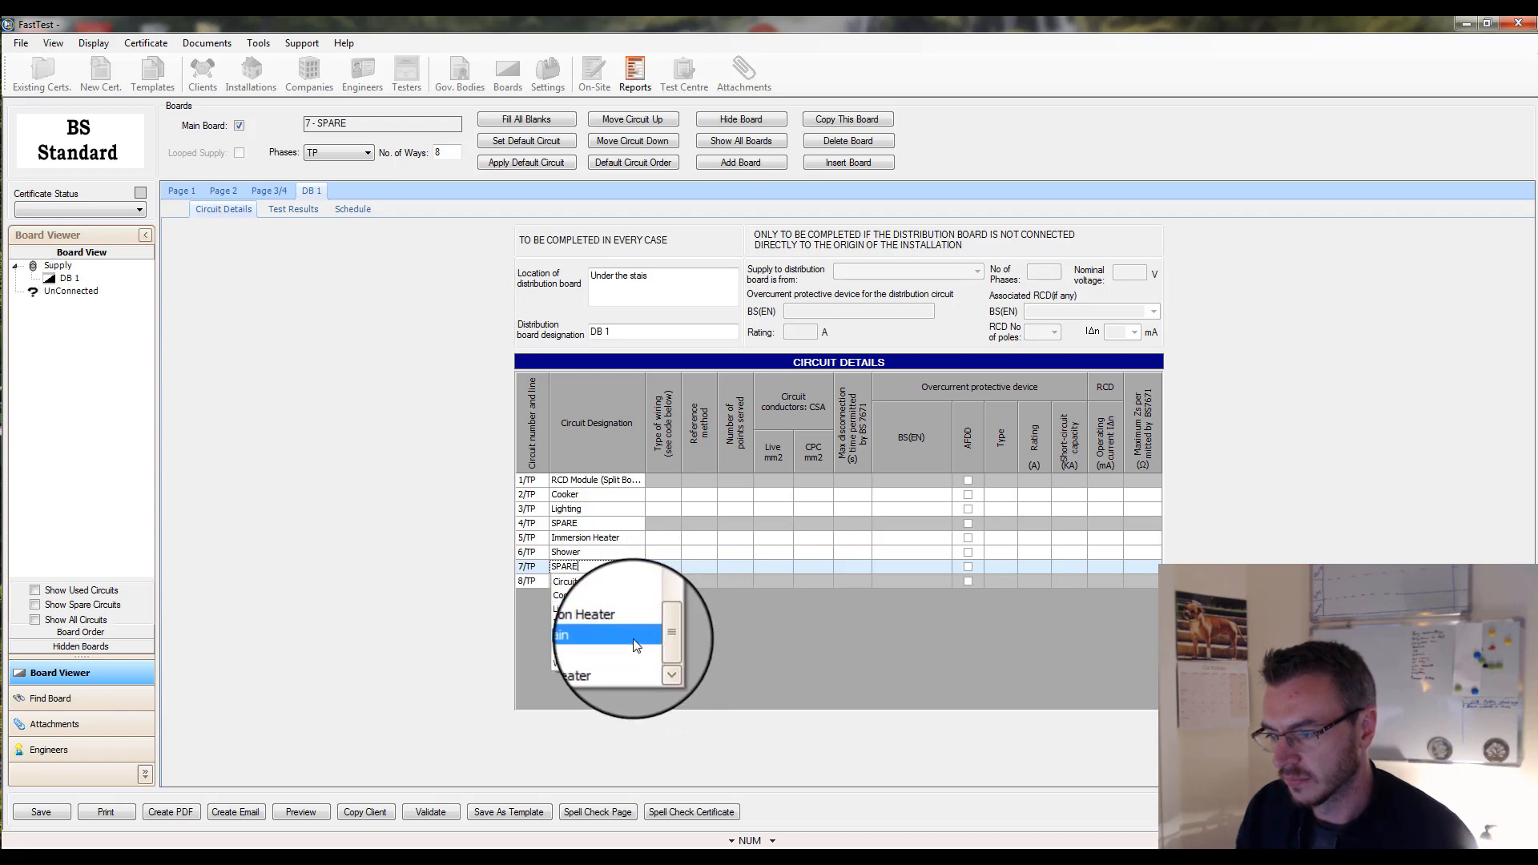
left_click(635, 646)
left_click(642, 582)
left_click(651, 635)
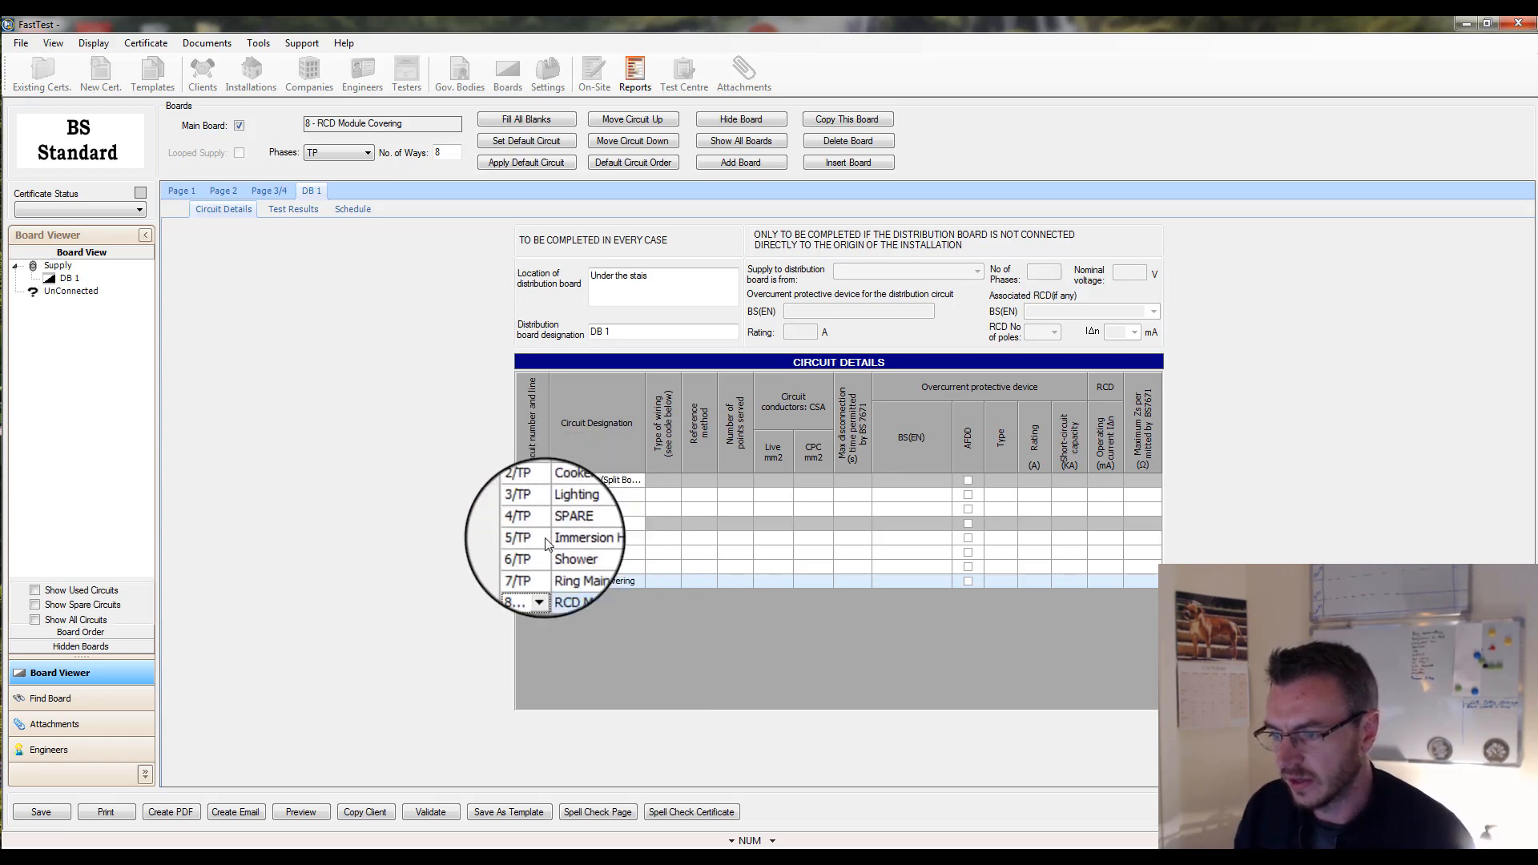
Set the type of wiring to A for Cooker and Lighting, and B for Immersion Heater, Shower and Ring Main
left_click(661, 492)
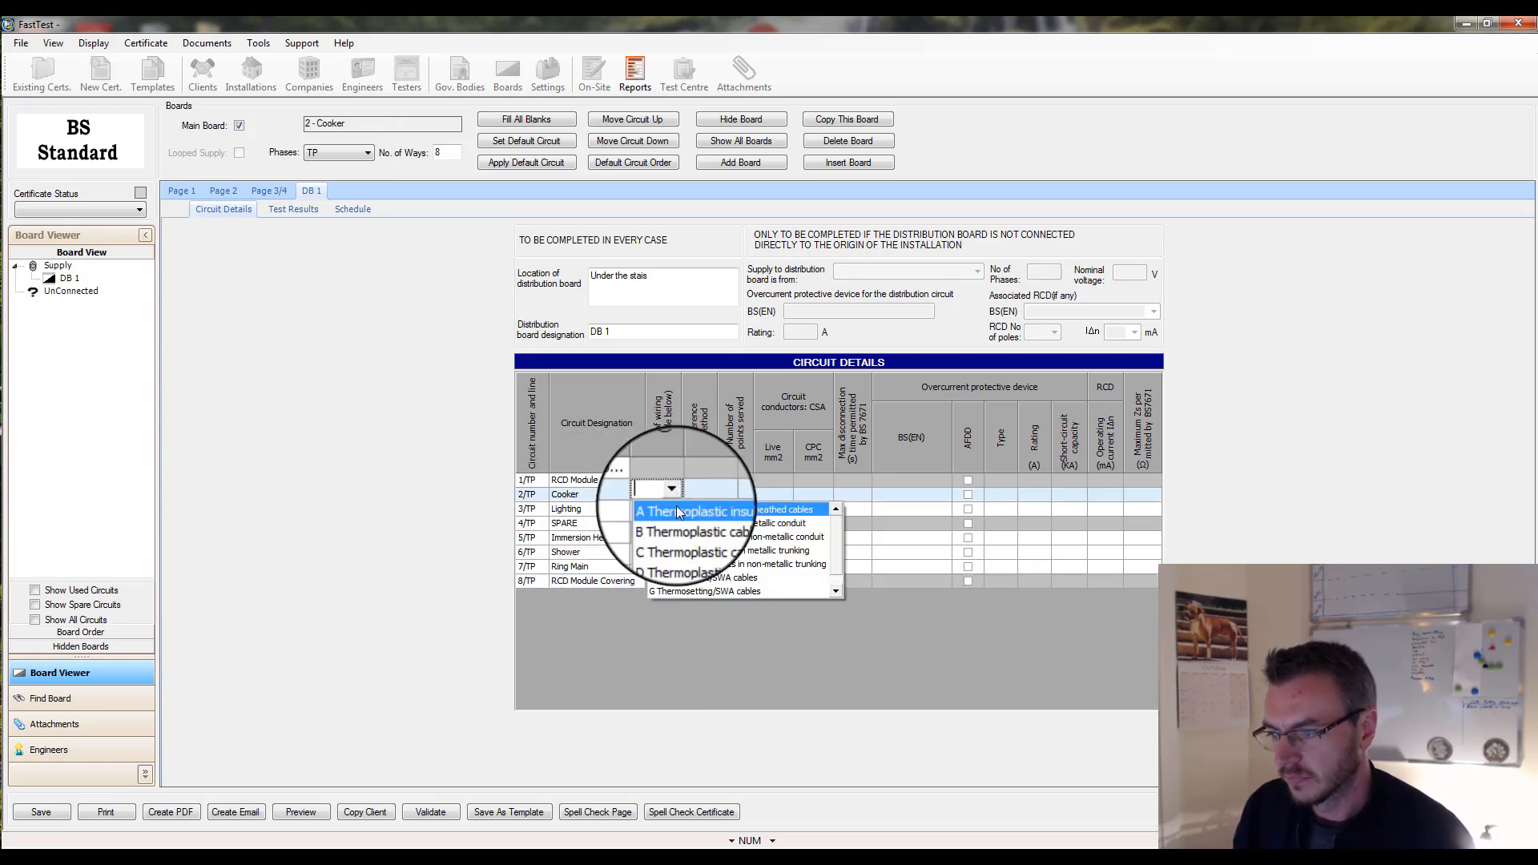
left_click(676, 514)
left_click(675, 515)
left_click(672, 537)
left_click(674, 537)
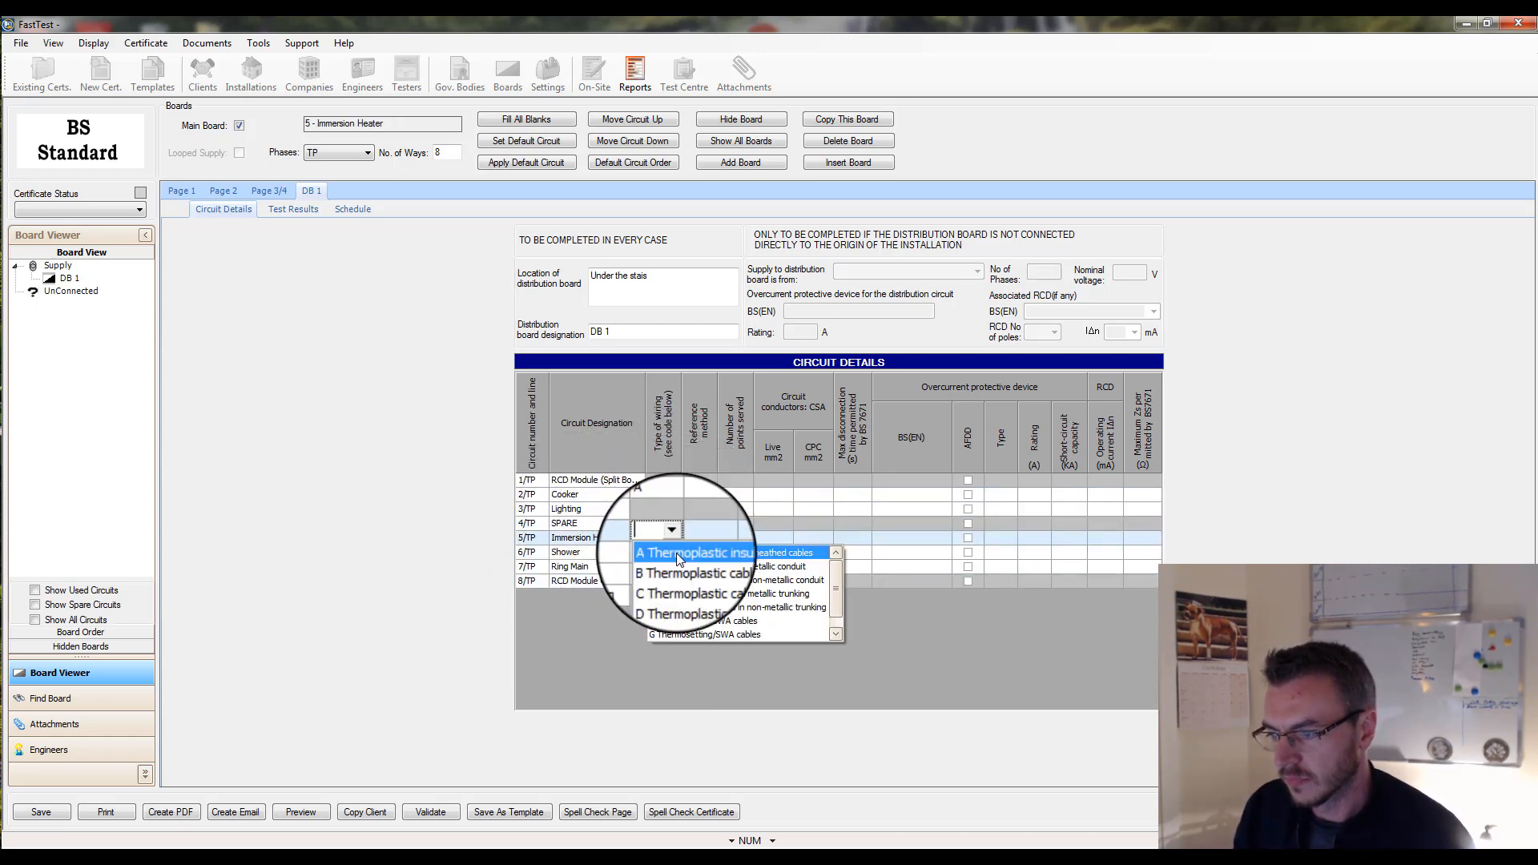
left_click(676, 562)
left_click(675, 551)
left_click(675, 579)
left_click(675, 567)
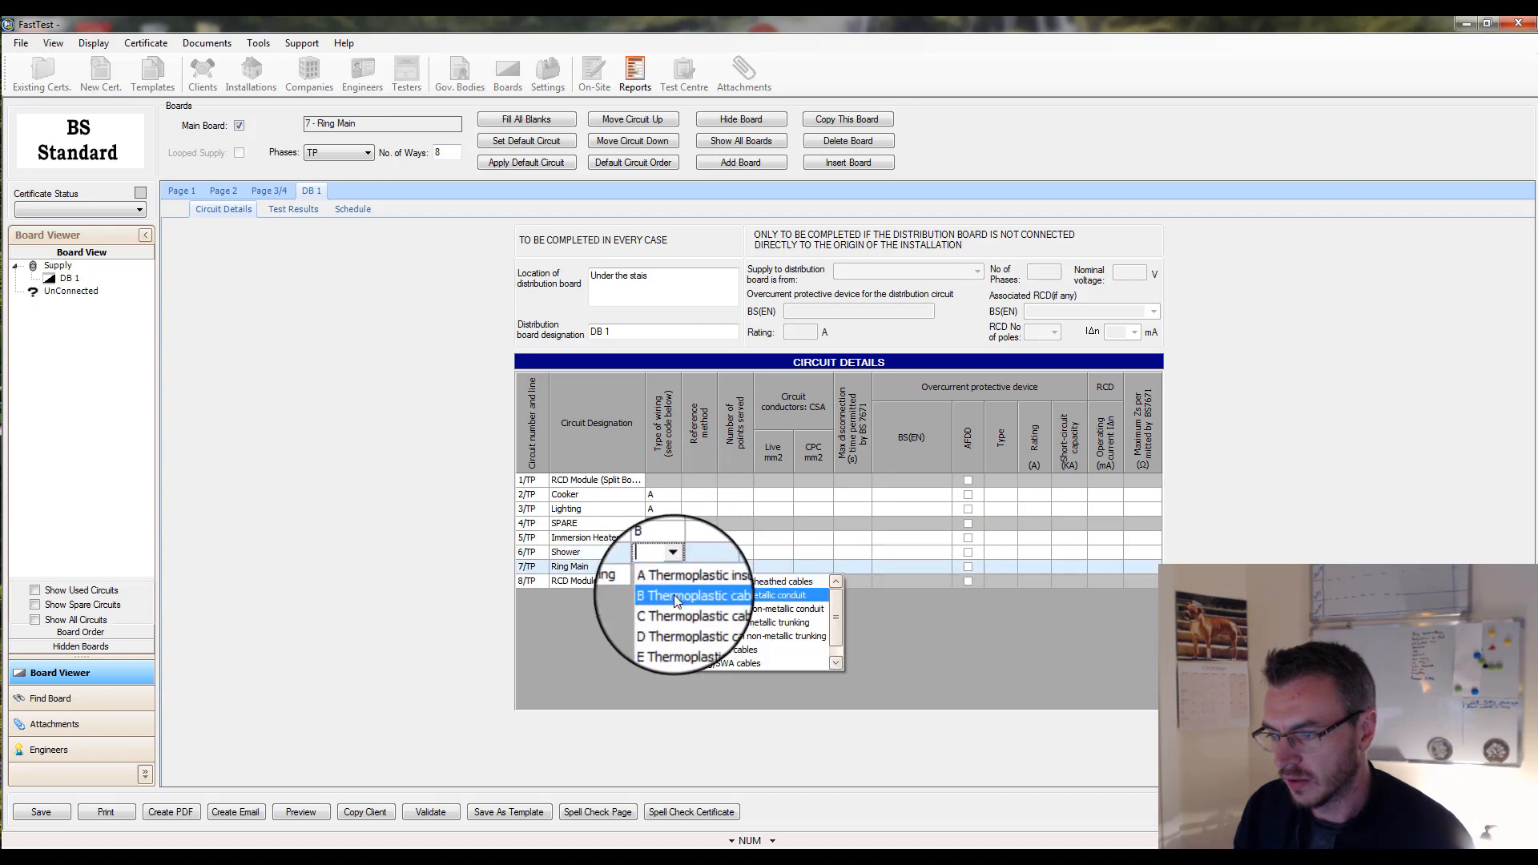
left_click(675, 597)
Set the reference method to C (Clipped direct) for Lighting and B for Cooker, Immersion Heater, Shower and Ring Main
left_click(698, 511)
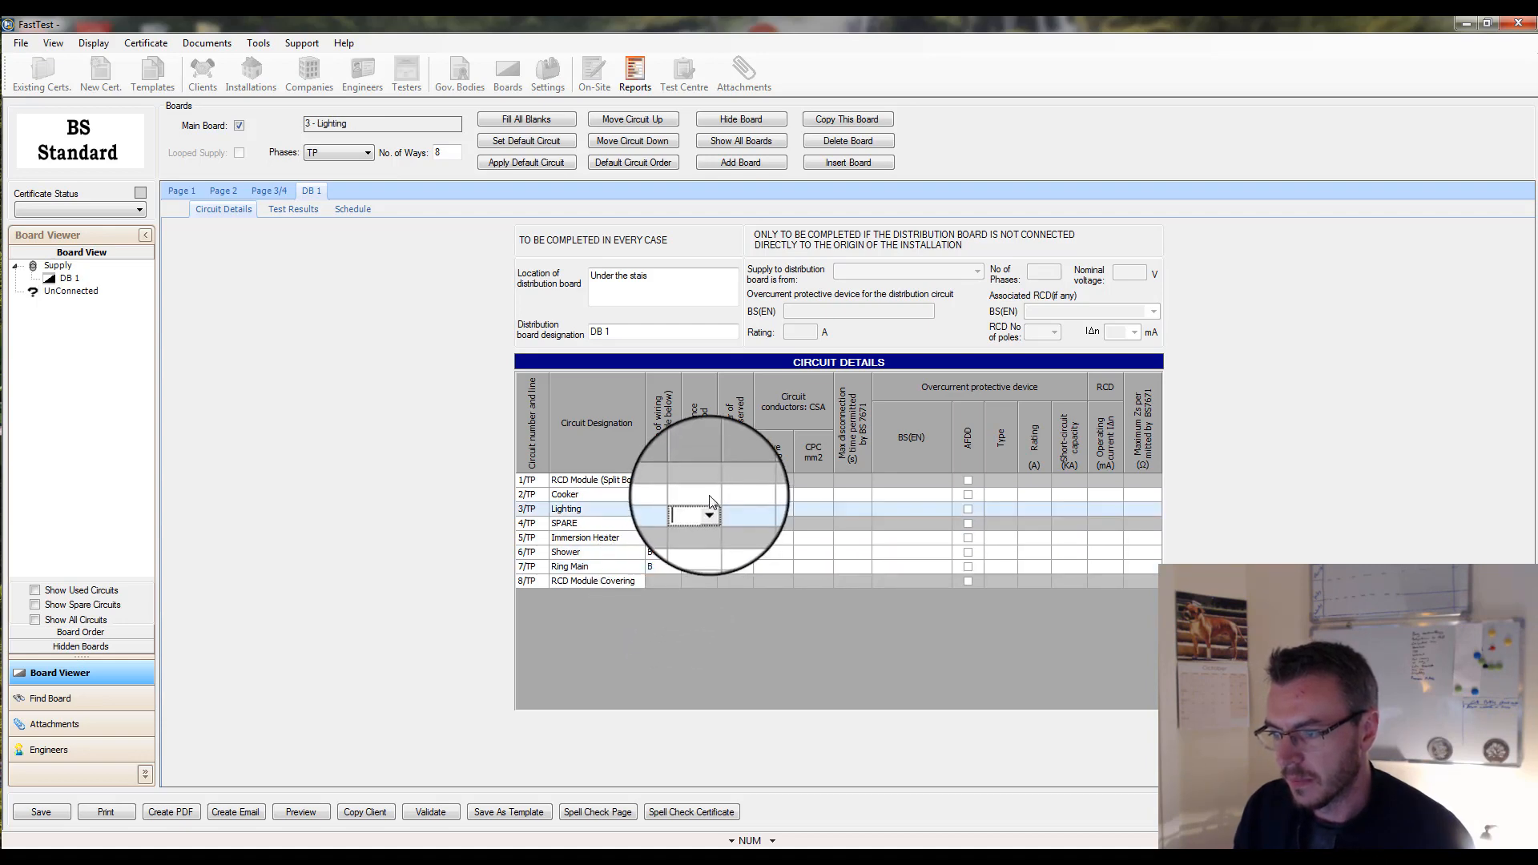
left_click(710, 497)
left_click(712, 526)
left_click(712, 511)
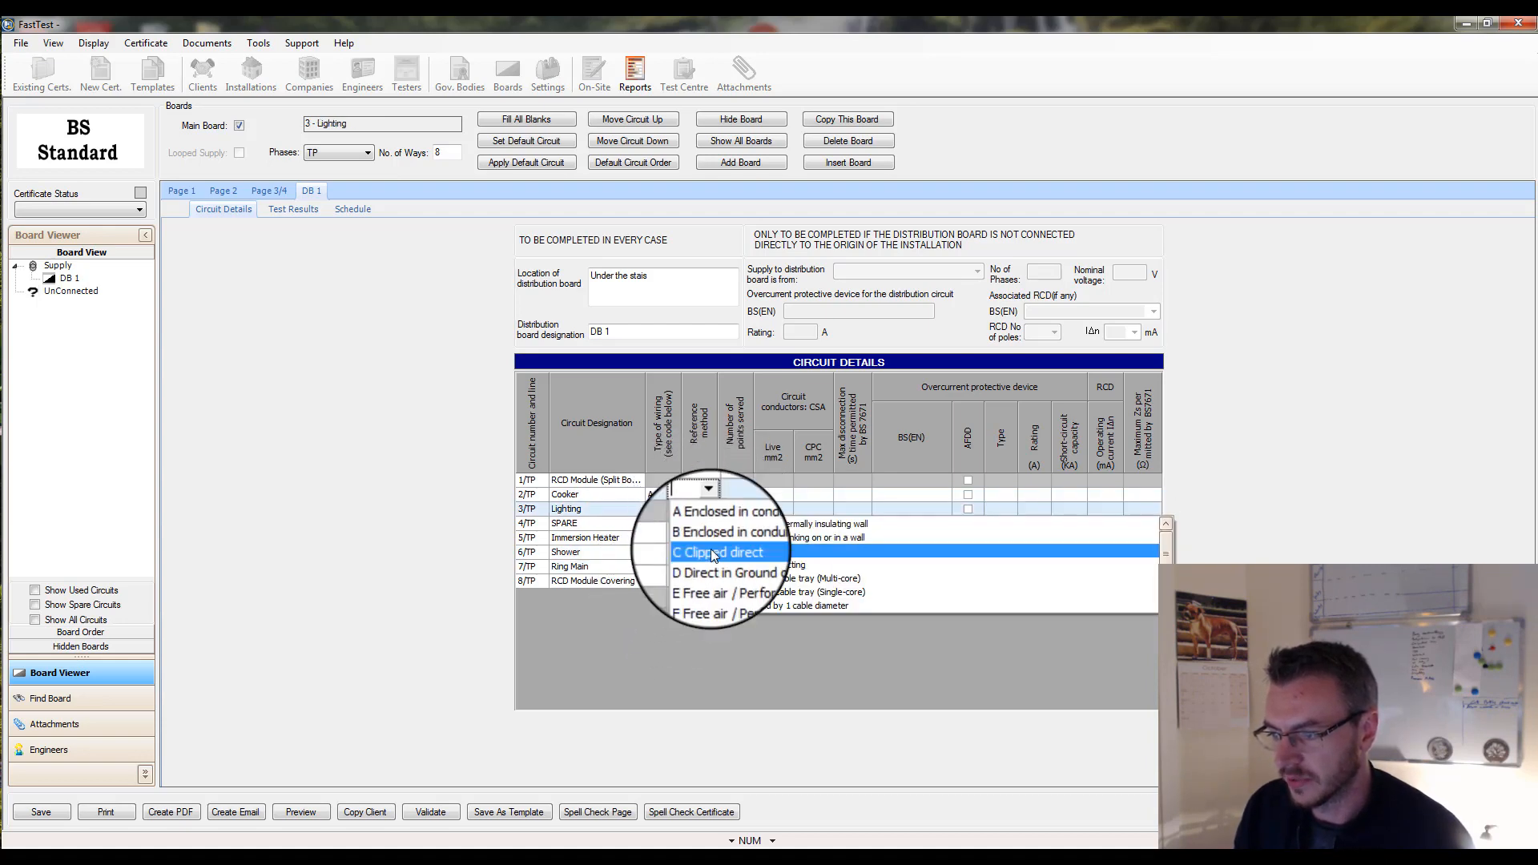
left_click(713, 553)
left_click(697, 537)
left_click(711, 538)
left_click(709, 569)
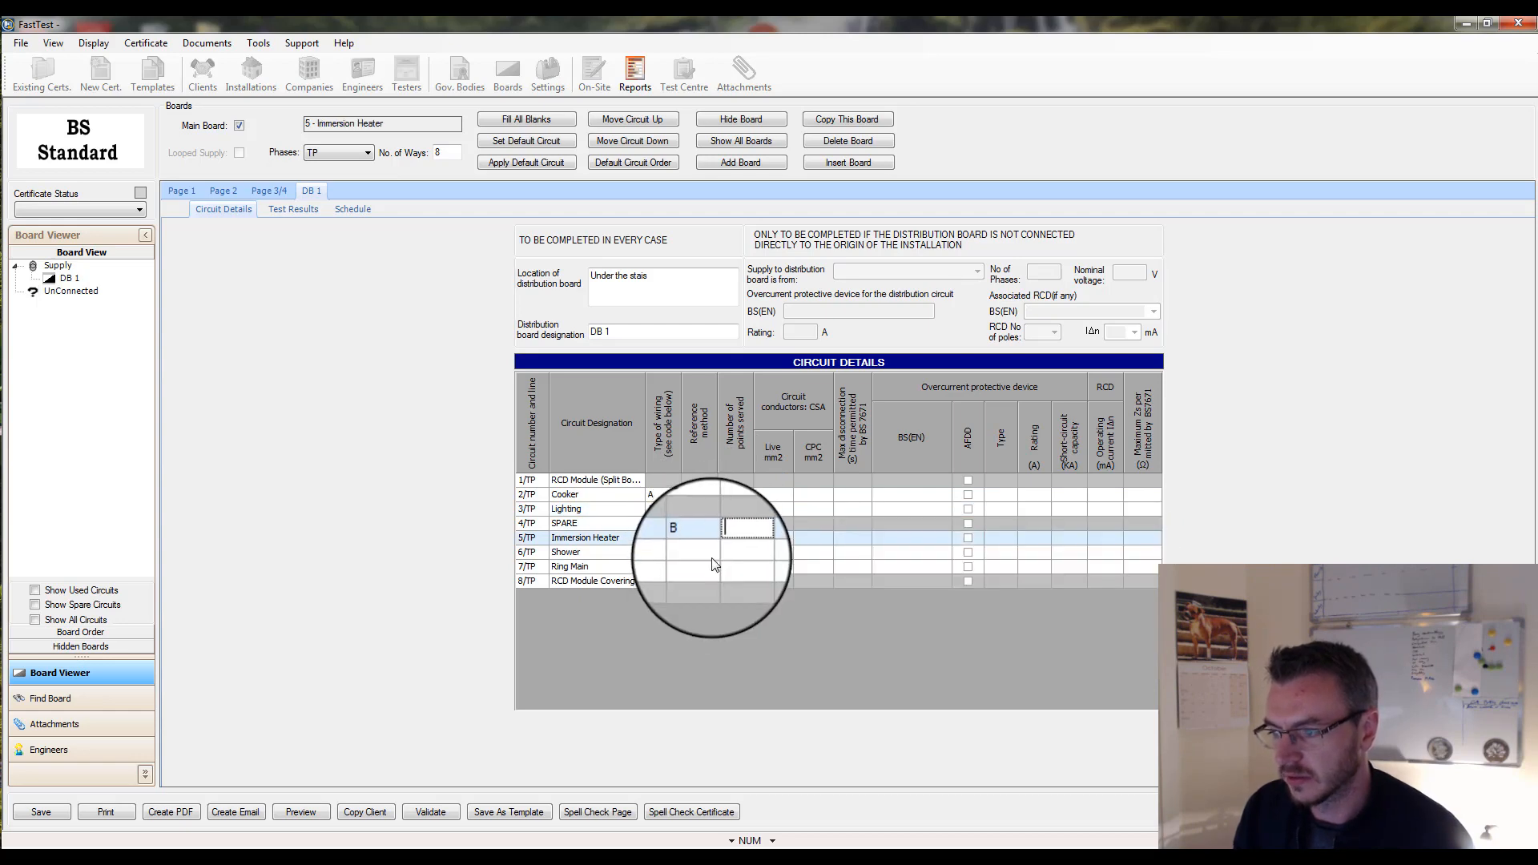
left_click(712, 554)
left_click(712, 581)
left_click(711, 568)
left_click(711, 596)
Enter the number of points served as 1 for Cooker, Immersion Heater and Shower, and 5 for Lighting and Ring Main
left_click(746, 509)
left_click(746, 496)
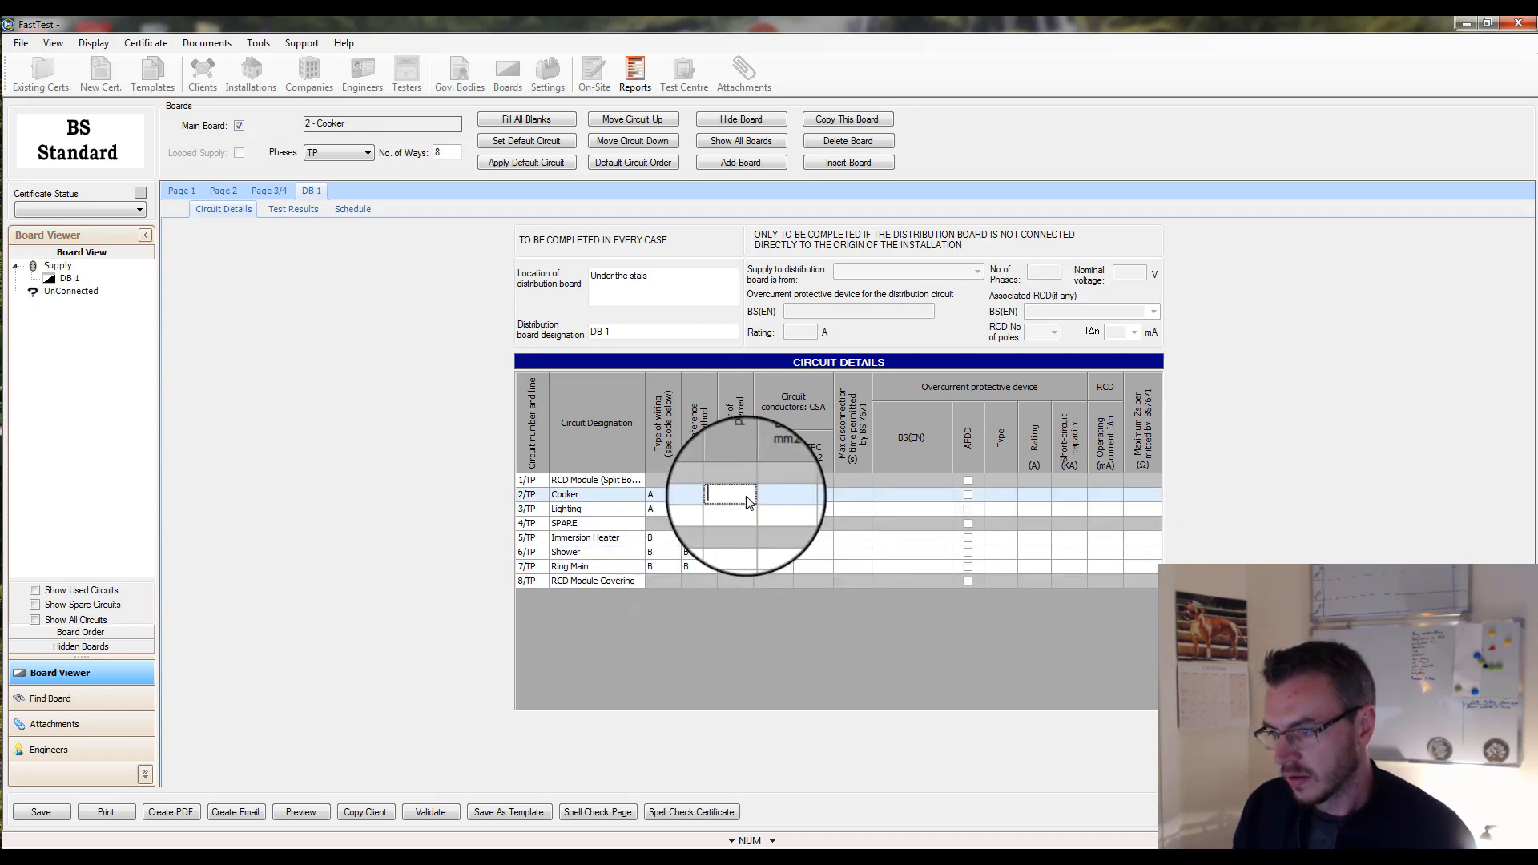
type("4")
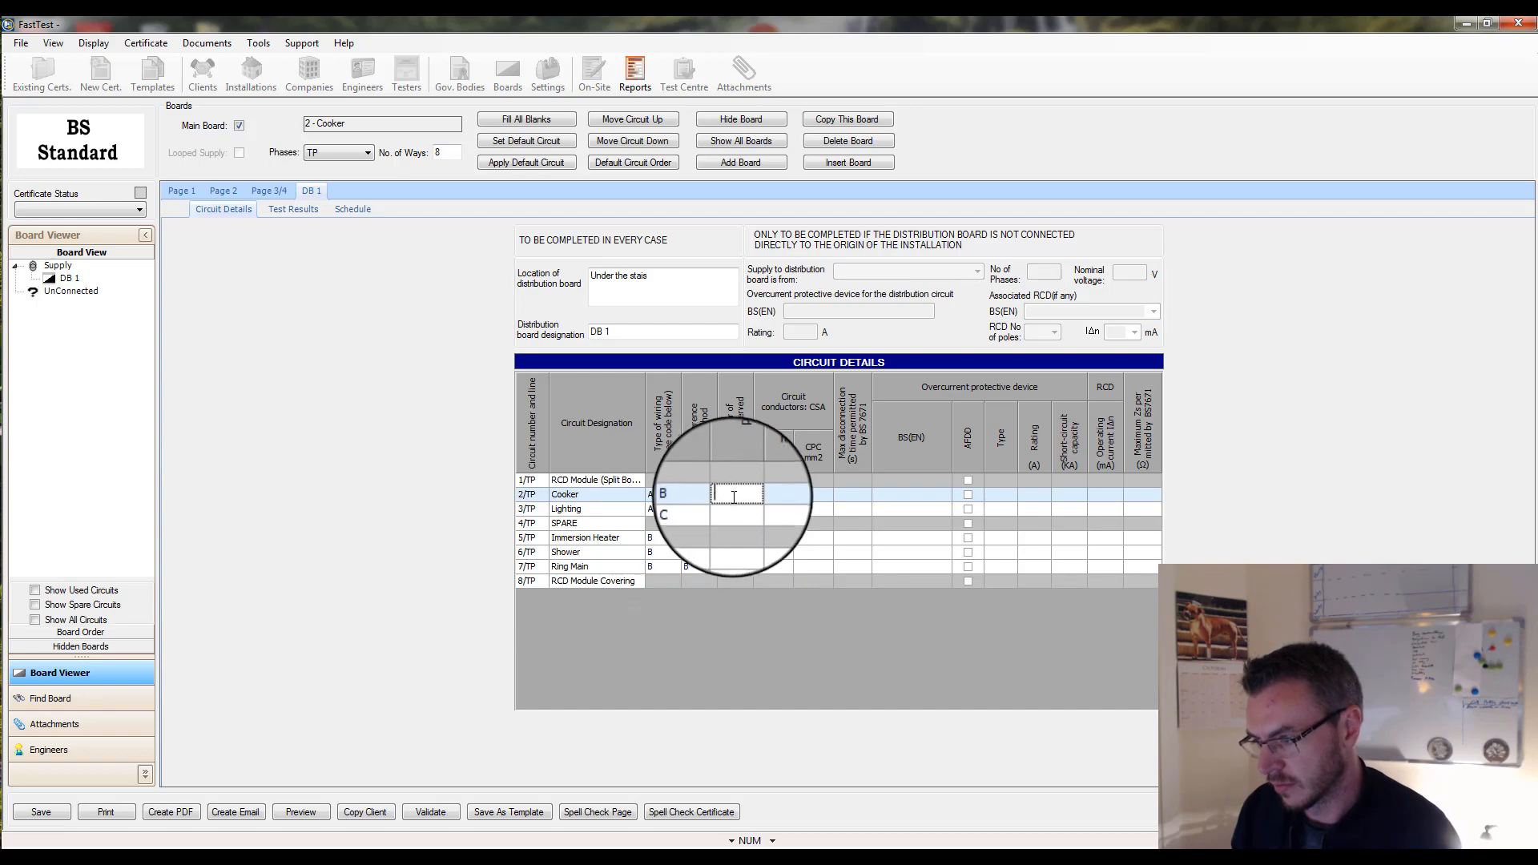
type("1")
left_click(740, 511)
type("5")
left_click(738, 523)
left_click(740, 537)
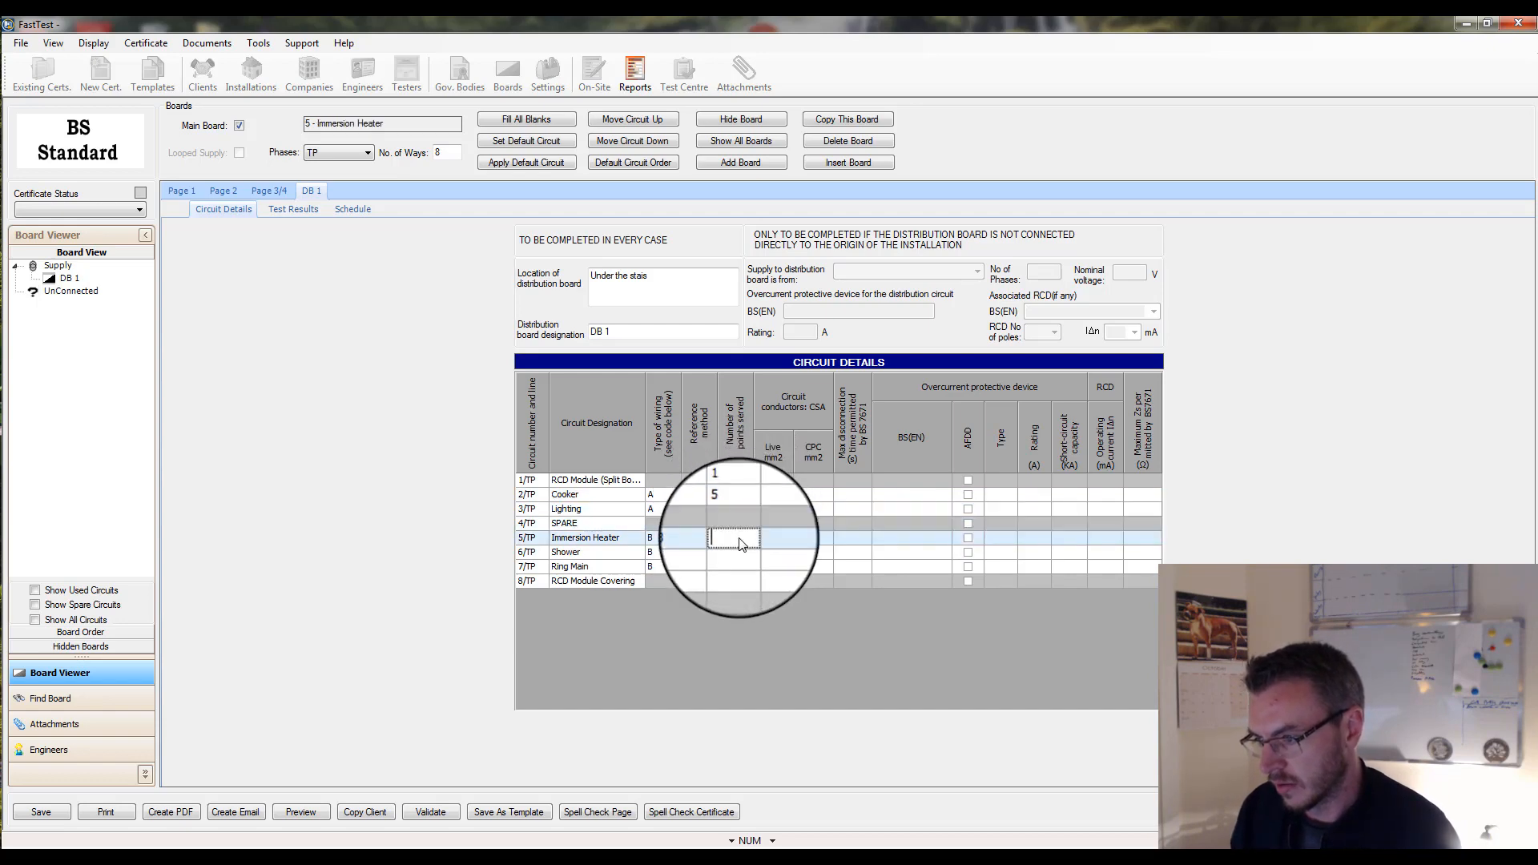
type("1")
left_click(740, 555)
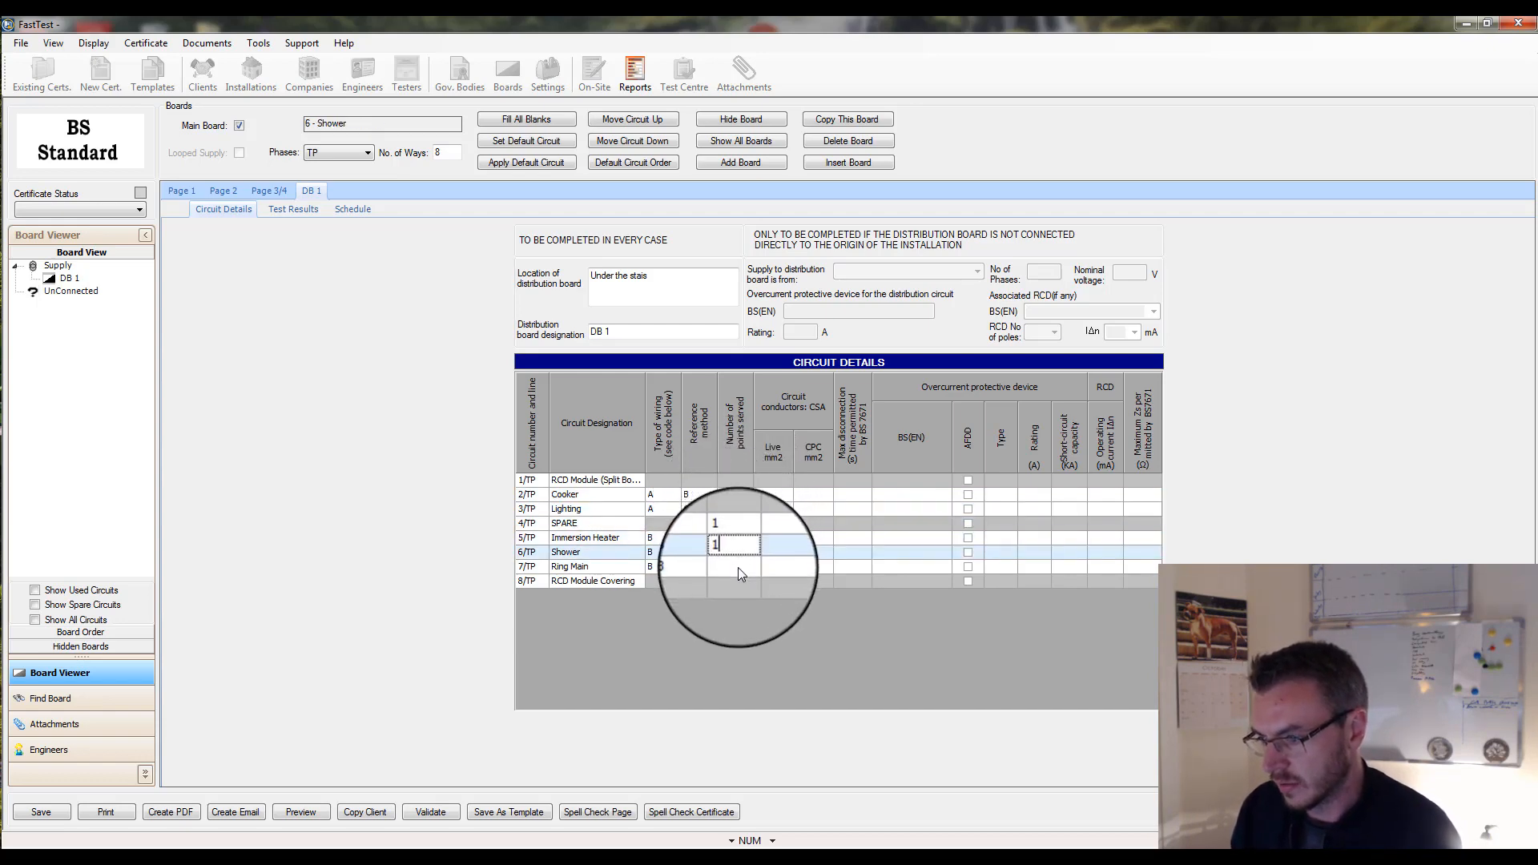
left_click(738, 567)
type("5")
Set the Cooker conductors to 6 mm² live and 2.5 mm² CPC, and the Lighting live conductor to 4 mm²
left_click(767, 483)
left_click(773, 495)
left_click(785, 499)
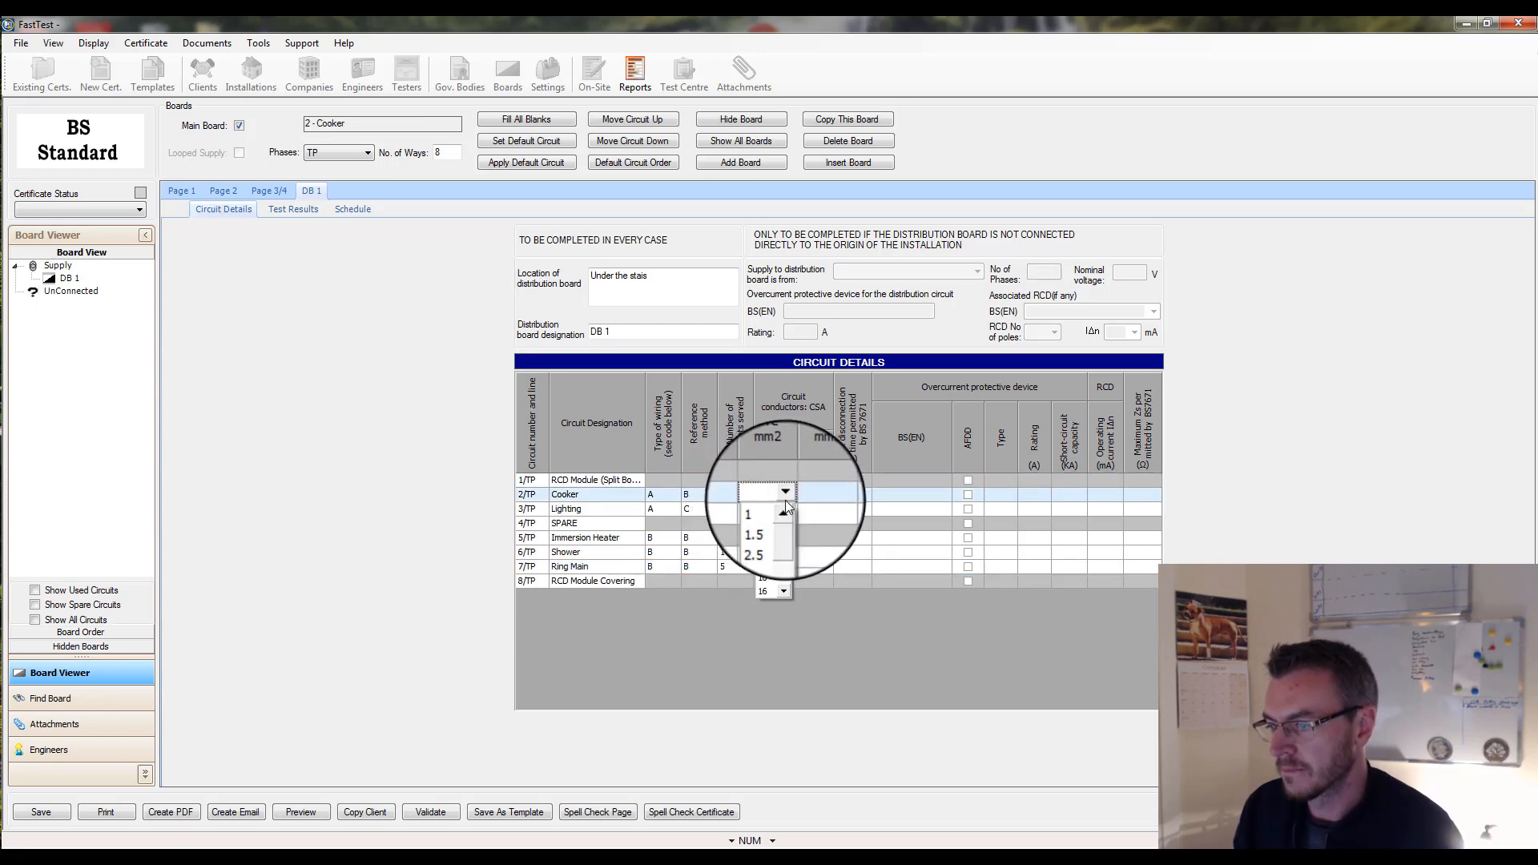
left_click(767, 538)
left_click(798, 498)
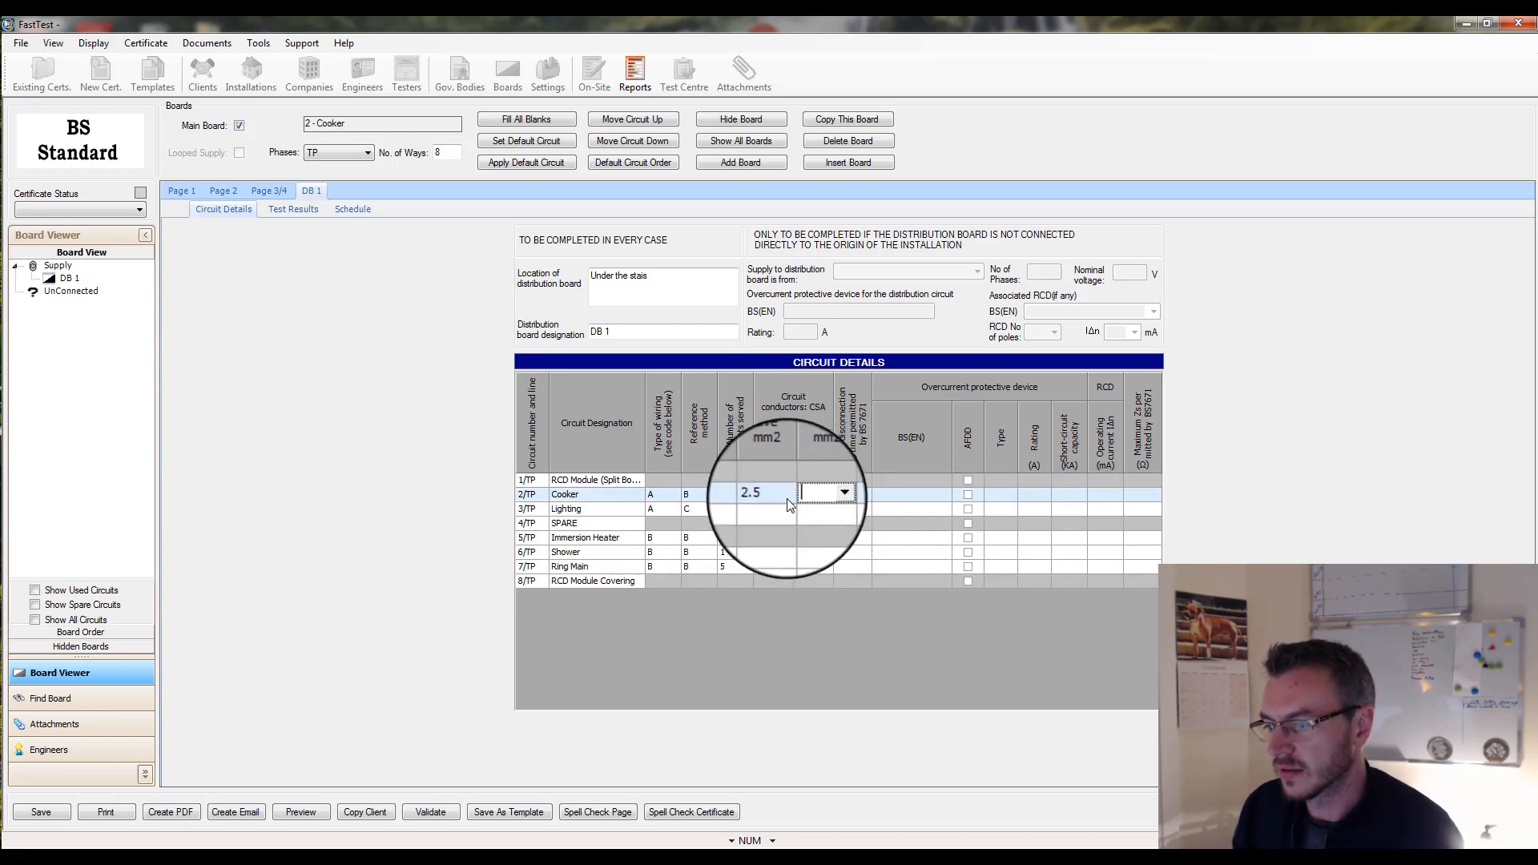
left_click(830, 498)
left_click(785, 497)
left_click(767, 563)
left_click(820, 497)
left_click(825, 496)
left_click(815, 585)
Set the Shower live conductor to 2.5 mm² and the Immersion Heater conductors to 4 mm² live and 1 mm² CPC
left_click(774, 554)
left_click(784, 557)
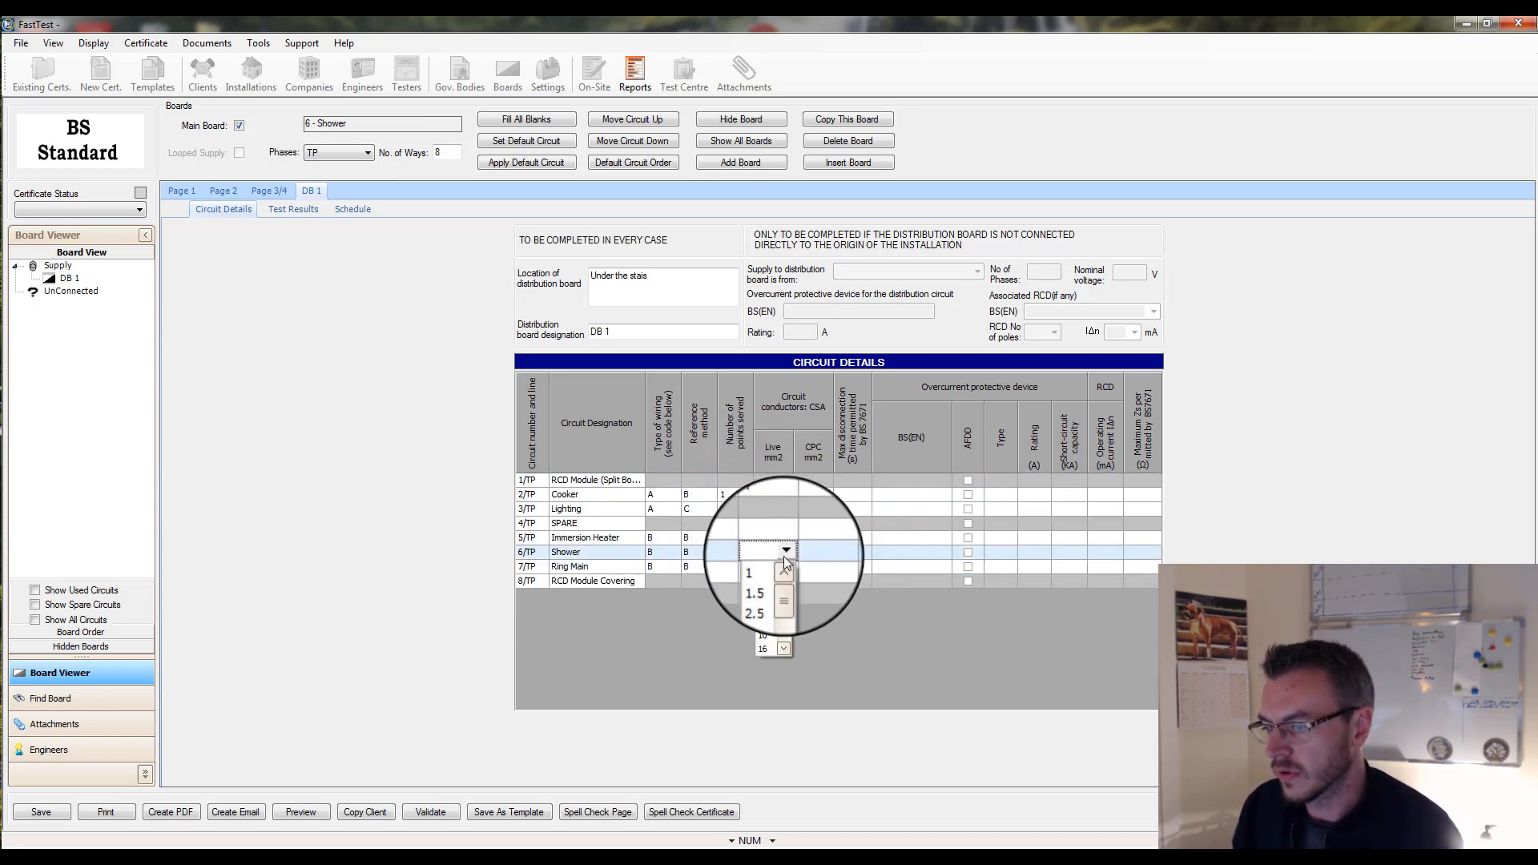
left_click(770, 595)
left_click(779, 538)
left_click(785, 537)
left_click(767, 594)
left_click(823, 539)
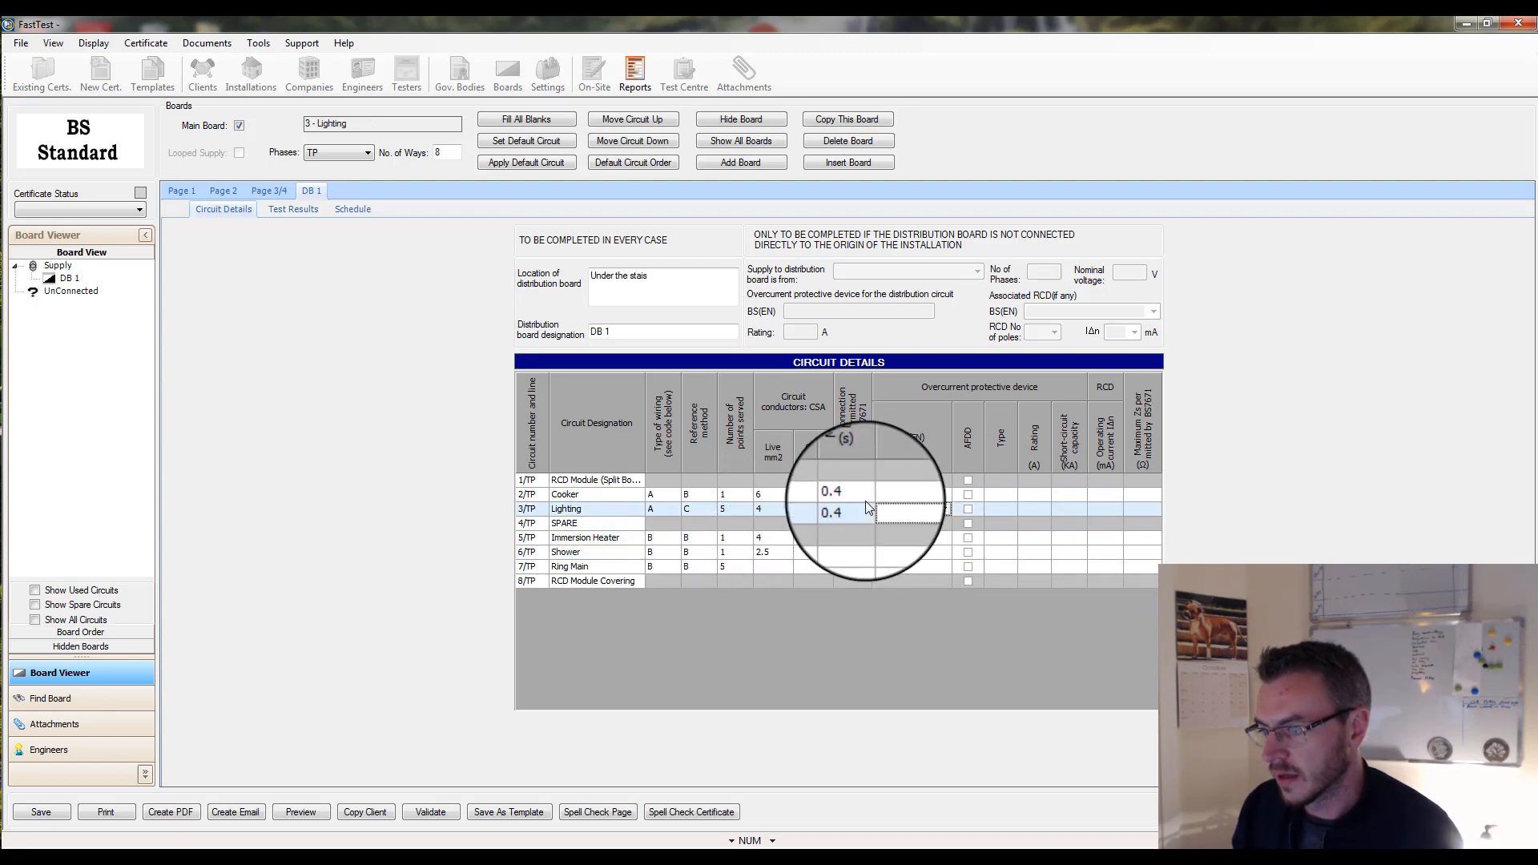
Set the maximum disconnection time to 5 s for Cooker and Lighting, and 0.4 s for Immersion Heater, Shower and Ring Main
left_click(865, 499)
left_click(866, 498)
left_click(855, 510)
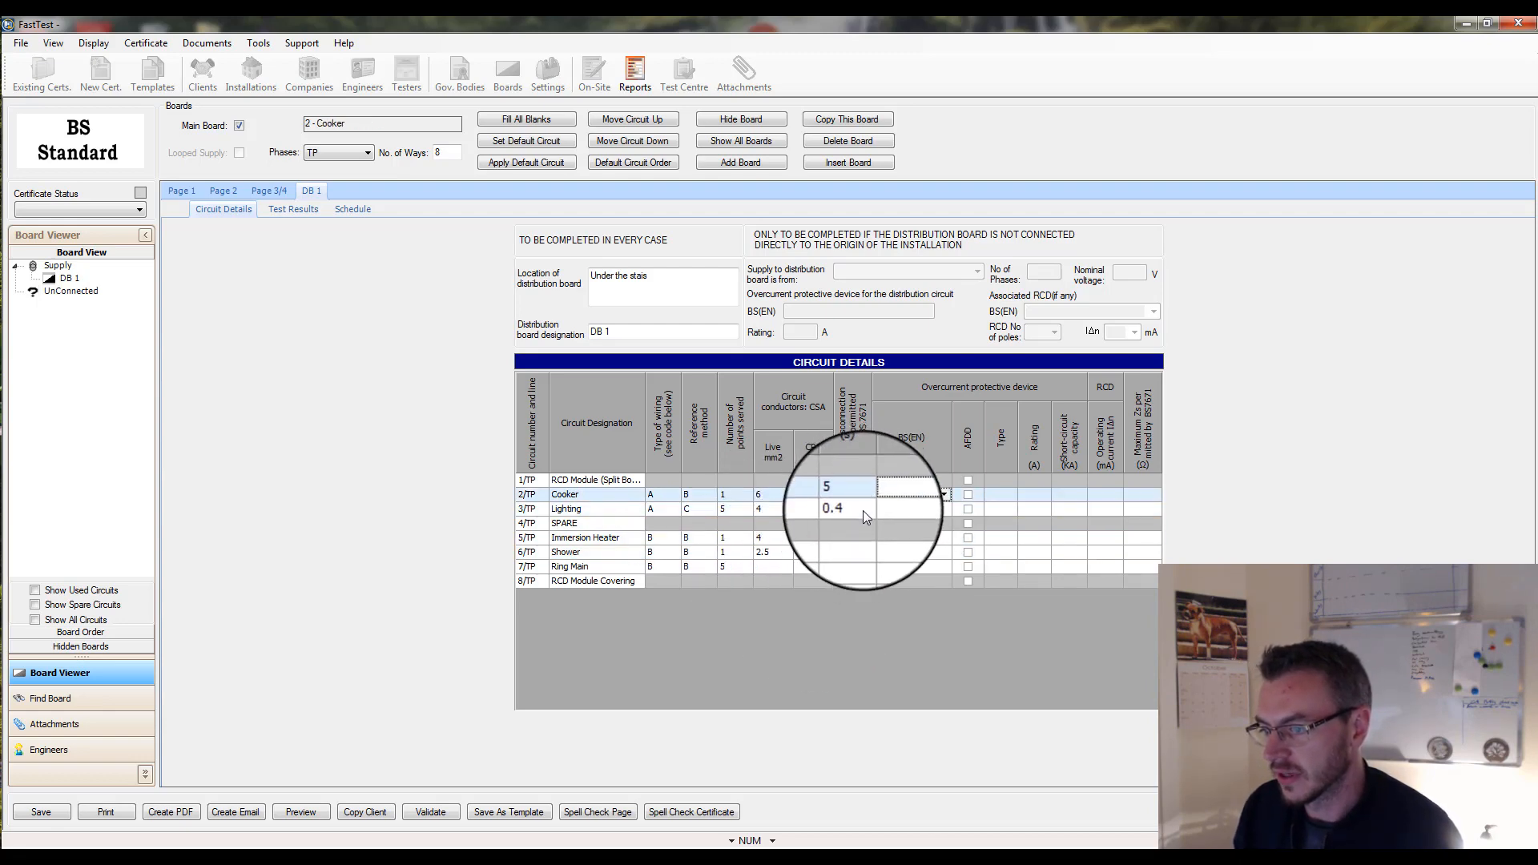
left_click(863, 511)
left_click(853, 525)
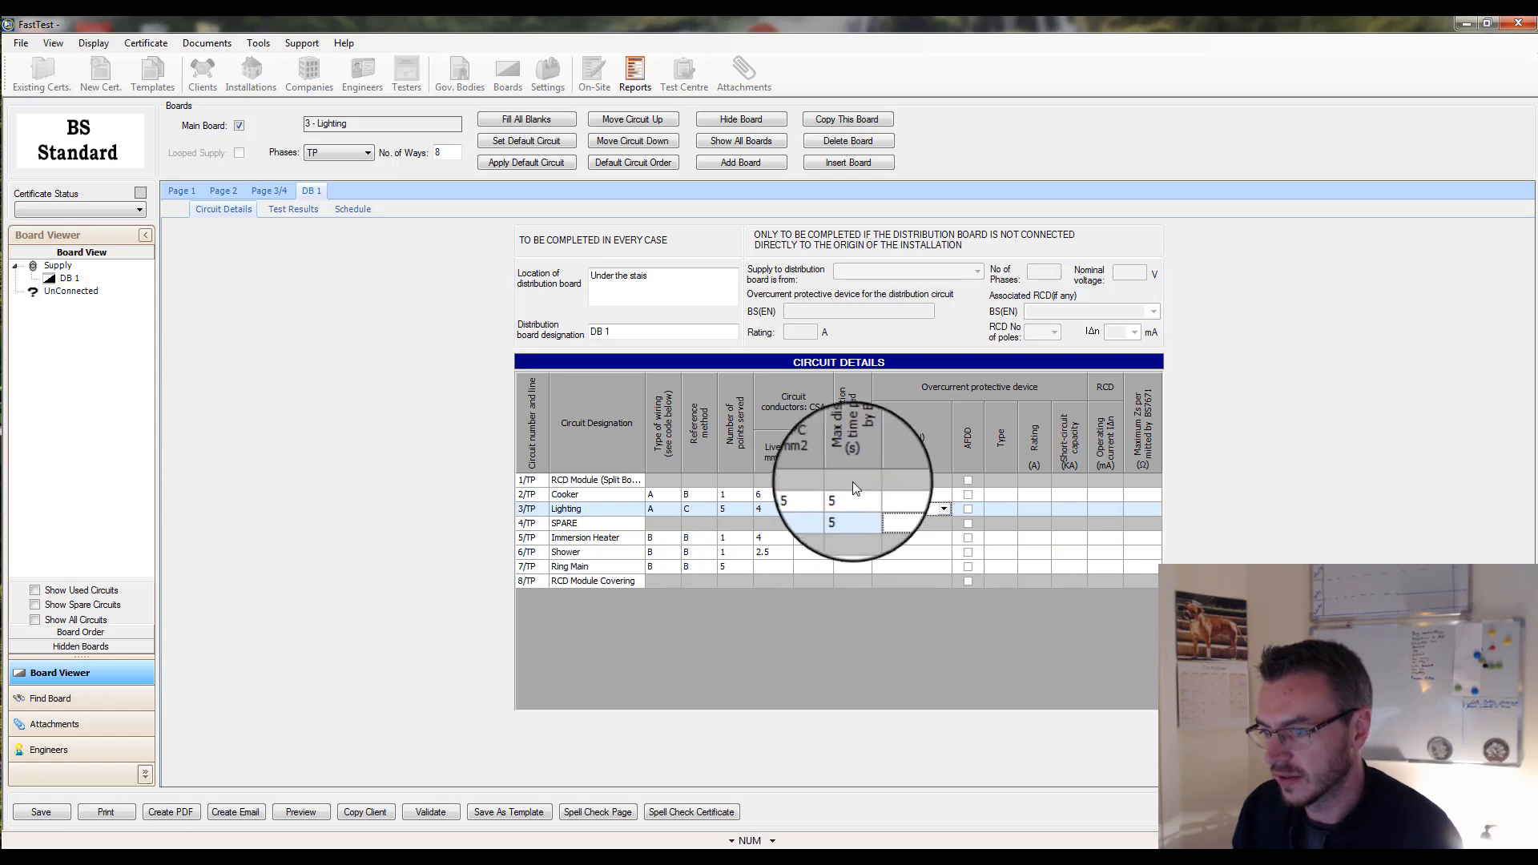
left_click(851, 552)
left_click(855, 575)
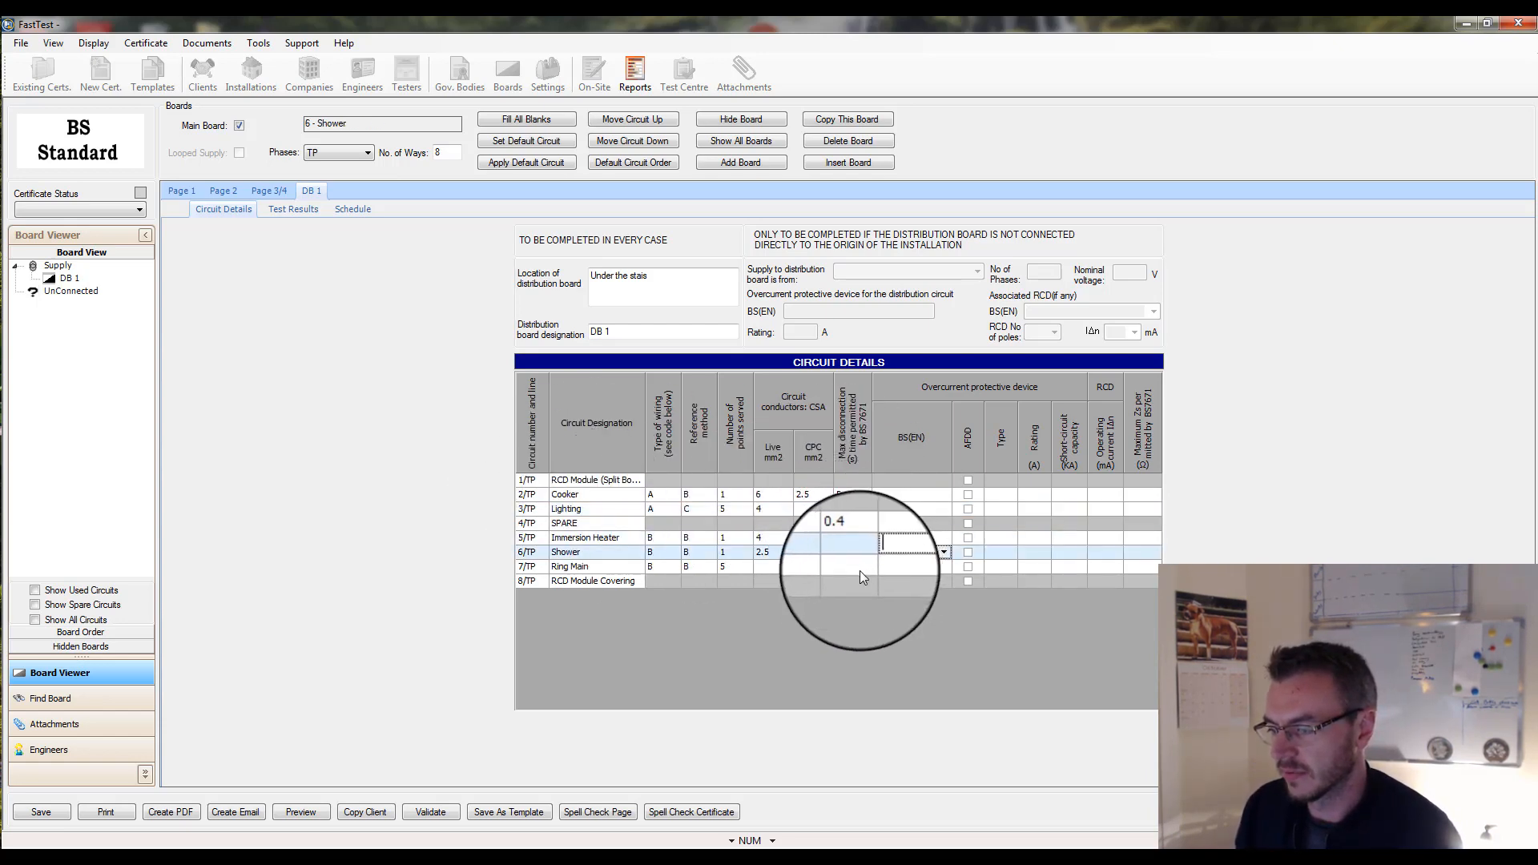
left_click(853, 567)
left_click(855, 588)
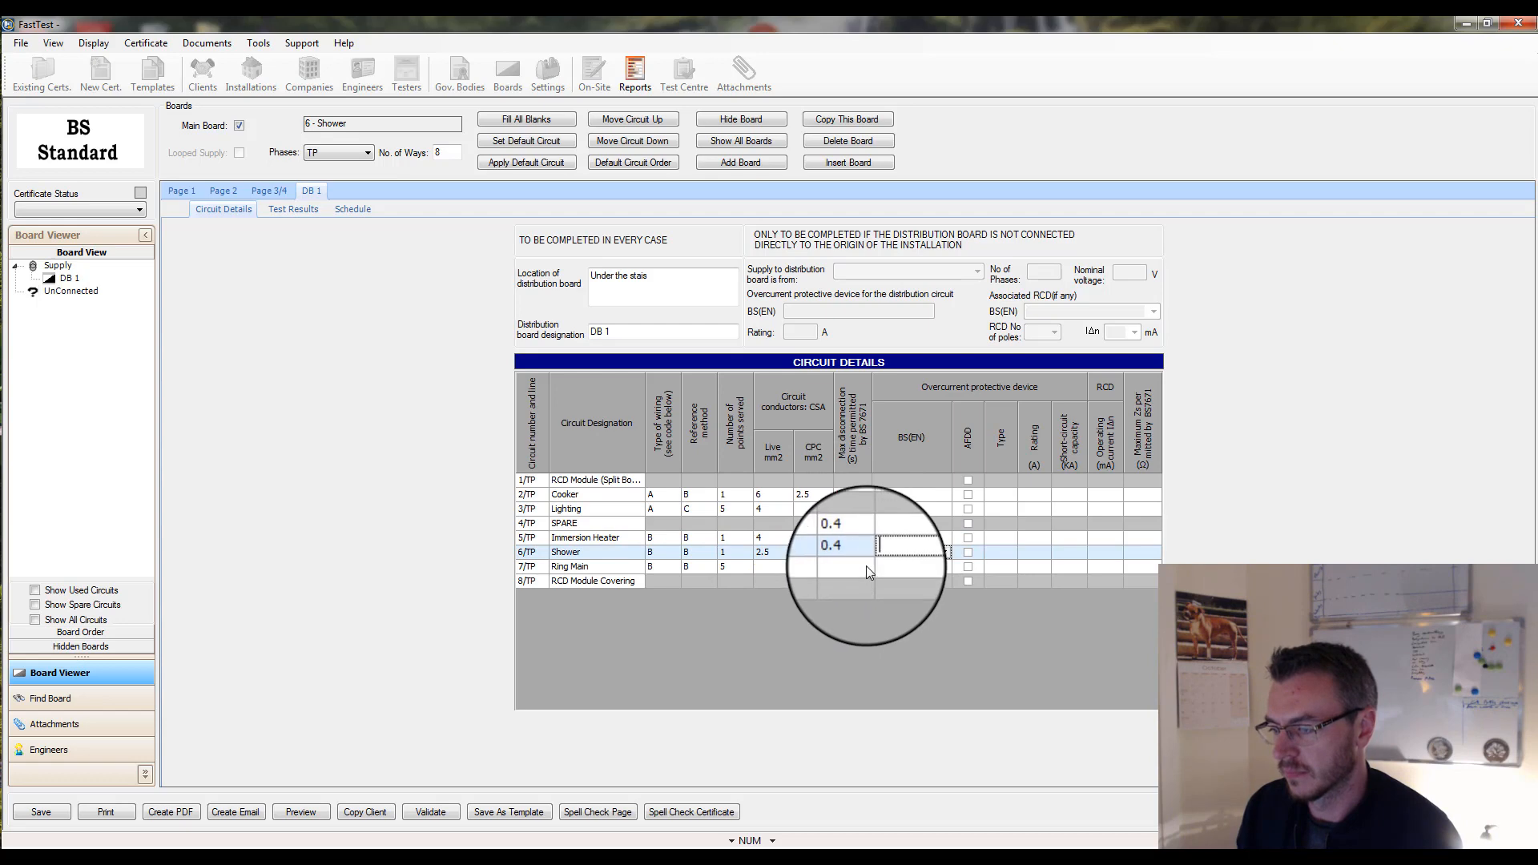
Set the overcurrent protective device to BS EN 60898 MCB Type B for Cooker, Lighting, Immersion Heater and Shower
left_click(949, 495)
scroll(1064, 538, "down", 3)
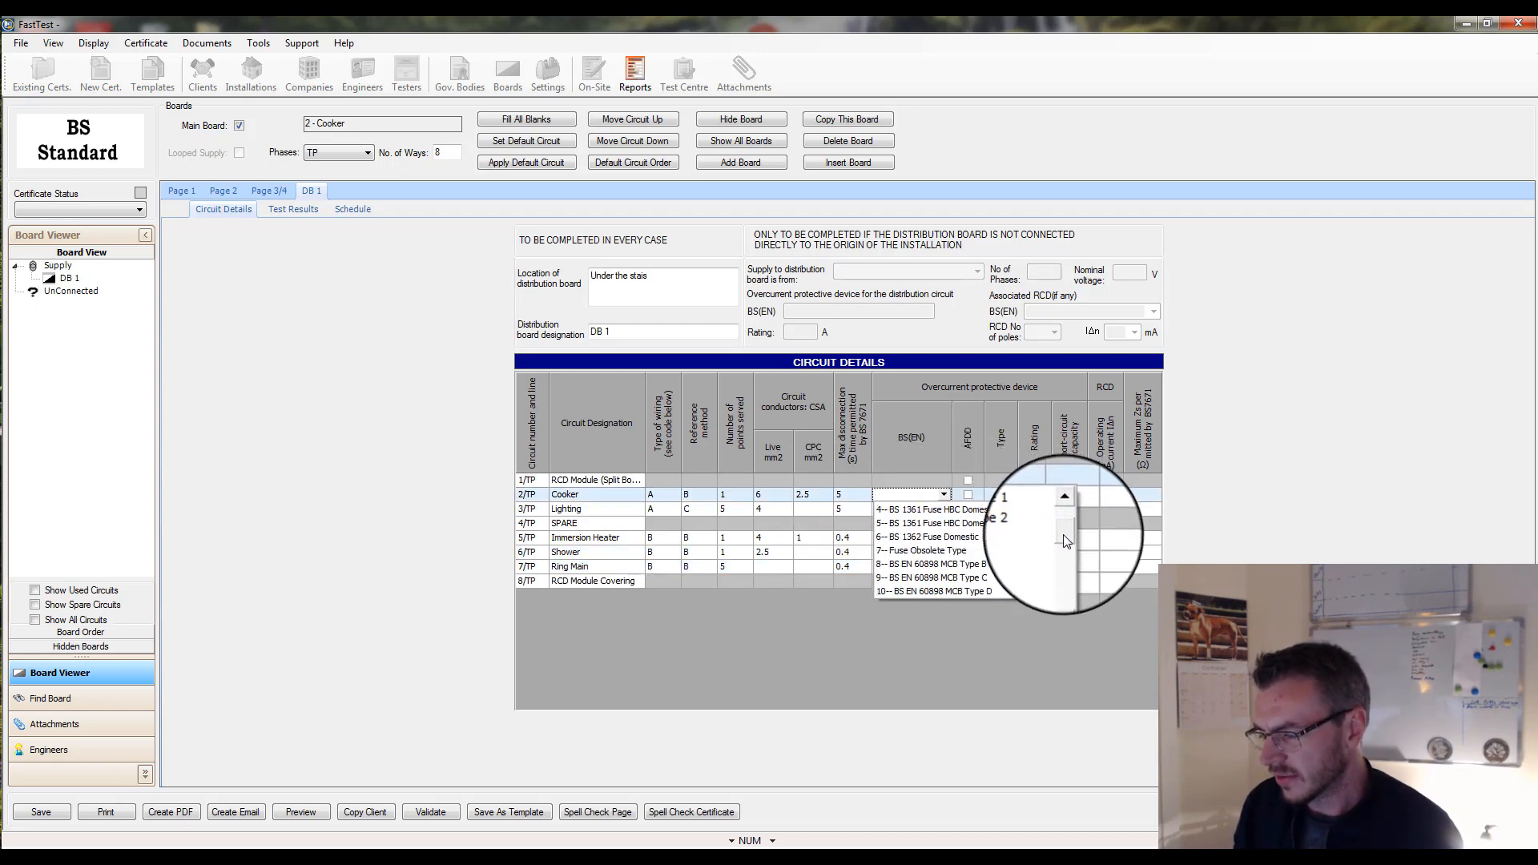
left_click_drag(1063, 536, 1066, 541)
left_click(1030, 539)
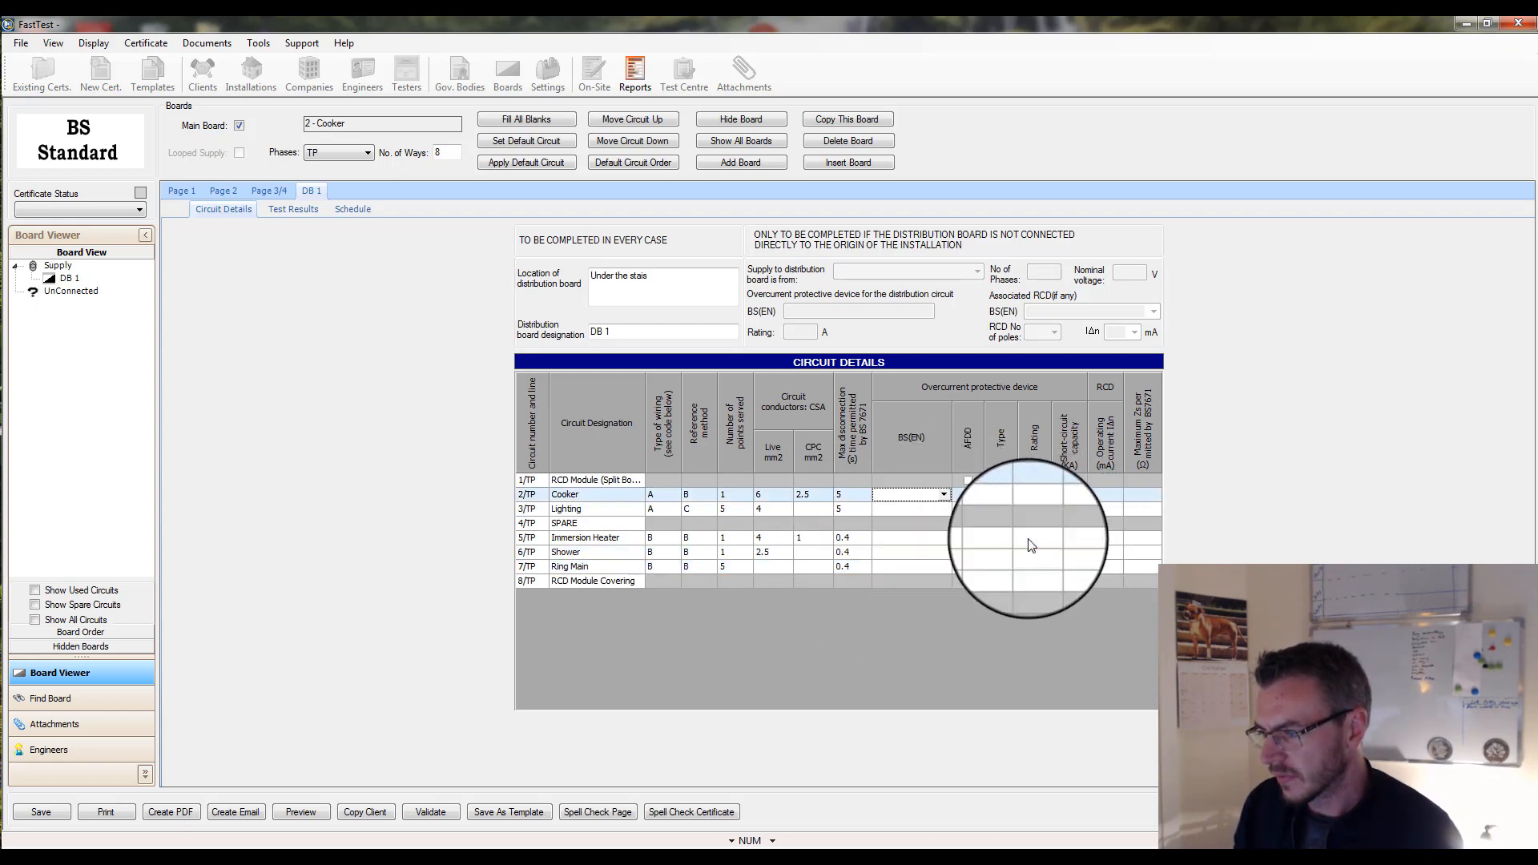
left_click(937, 510)
left_click(946, 511)
left_click(950, 553)
left_click(946, 539)
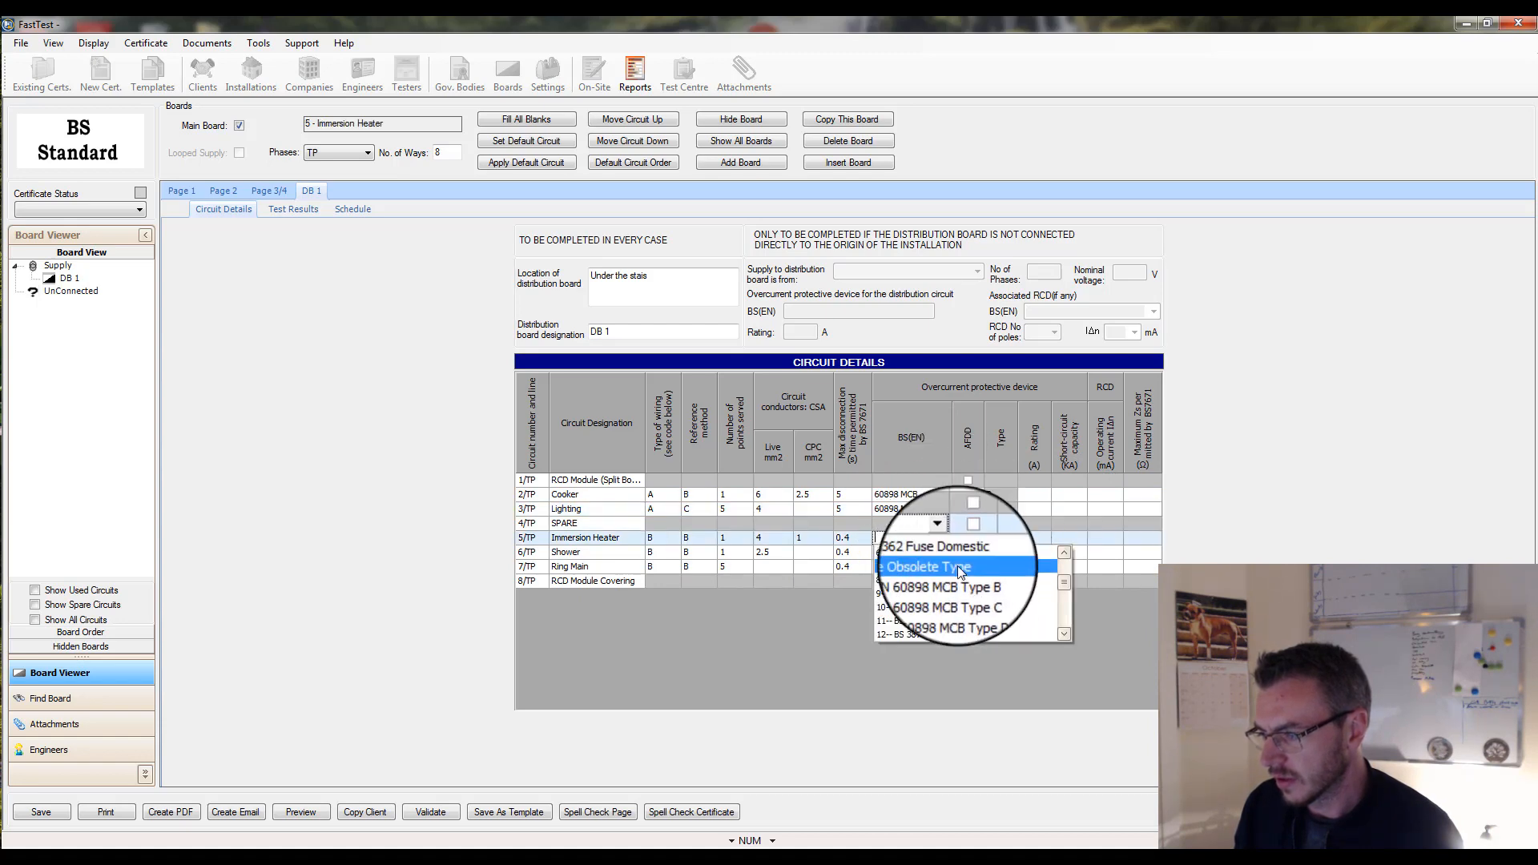
left_click(958, 578)
left_click(949, 552)
left_click(951, 596)
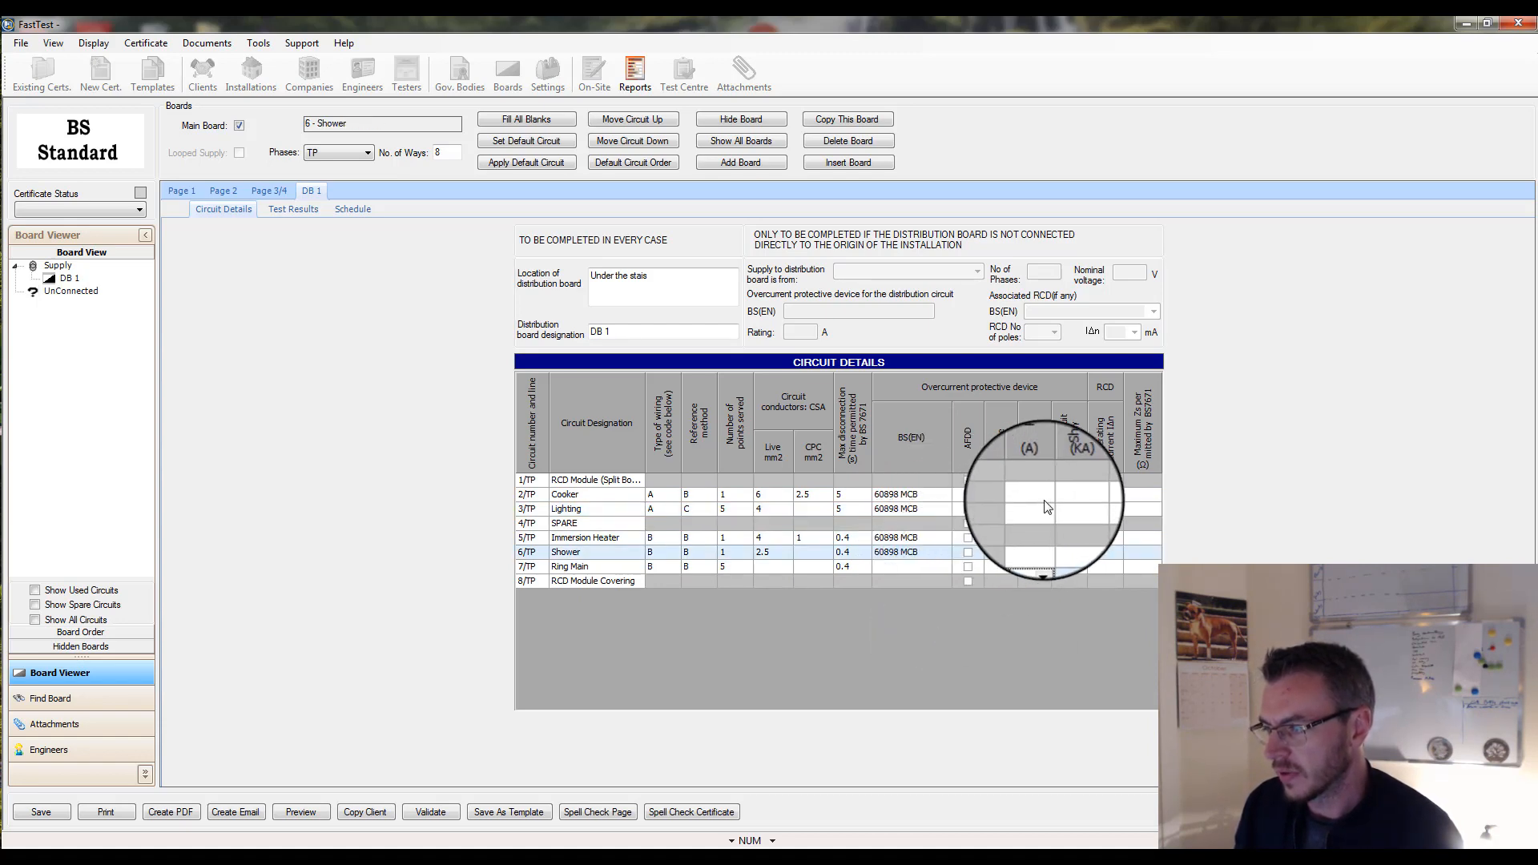
Set the protective device rating to 32 A for Cooker, 16 A for Lighting and Ring Main, and 15 A for Immersion Heater and Shower
left_click(1045, 496)
scroll(1033, 541, "down", 2)
left_click(1031, 548)
left_click(1043, 510)
left_click(1033, 590)
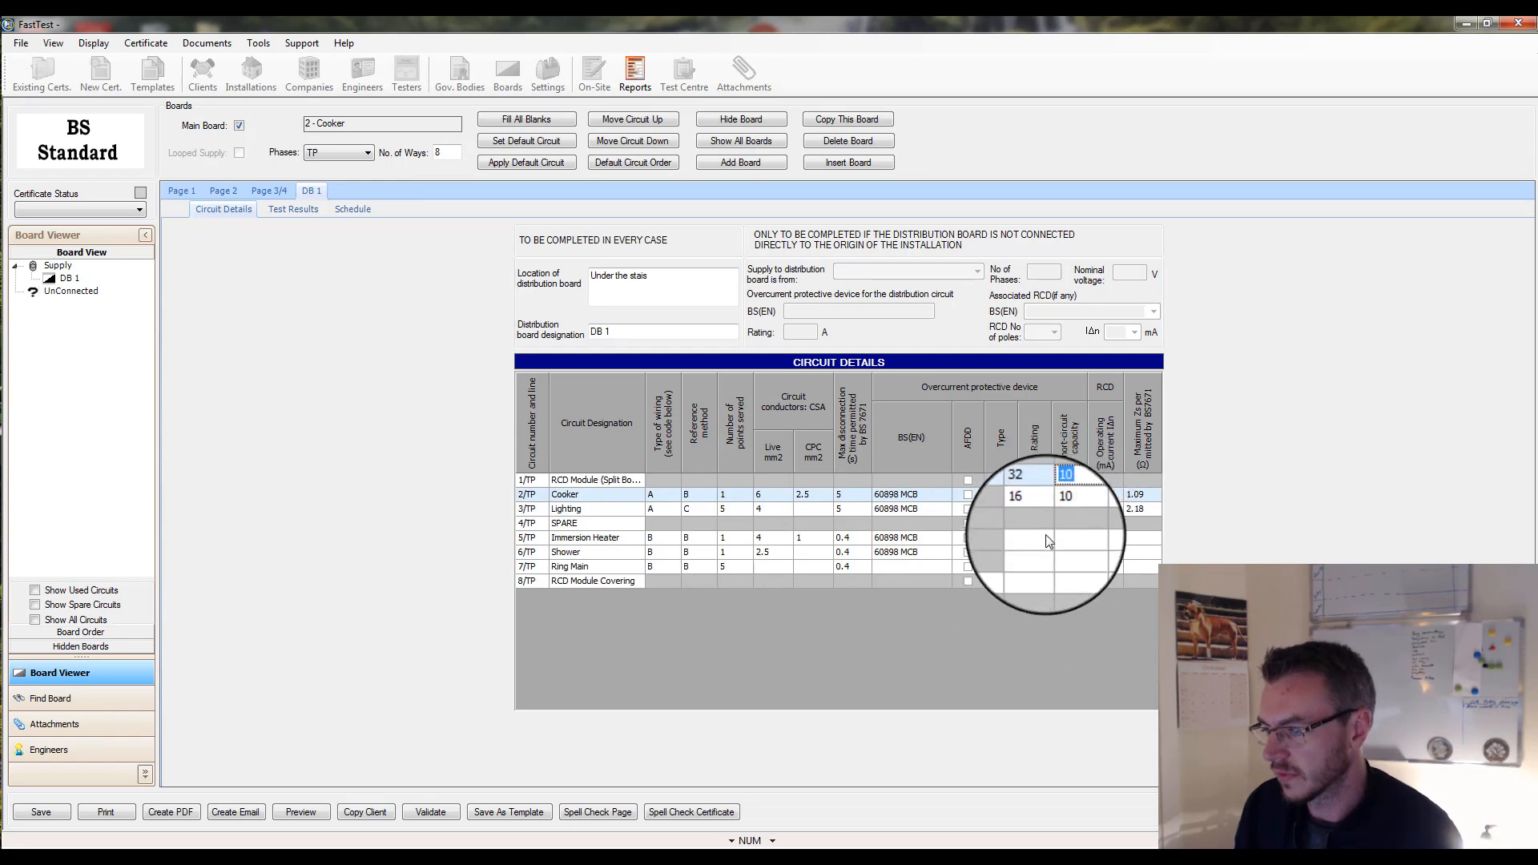
left_click(1043, 538)
left_click(1035, 607)
left_click(1042, 552)
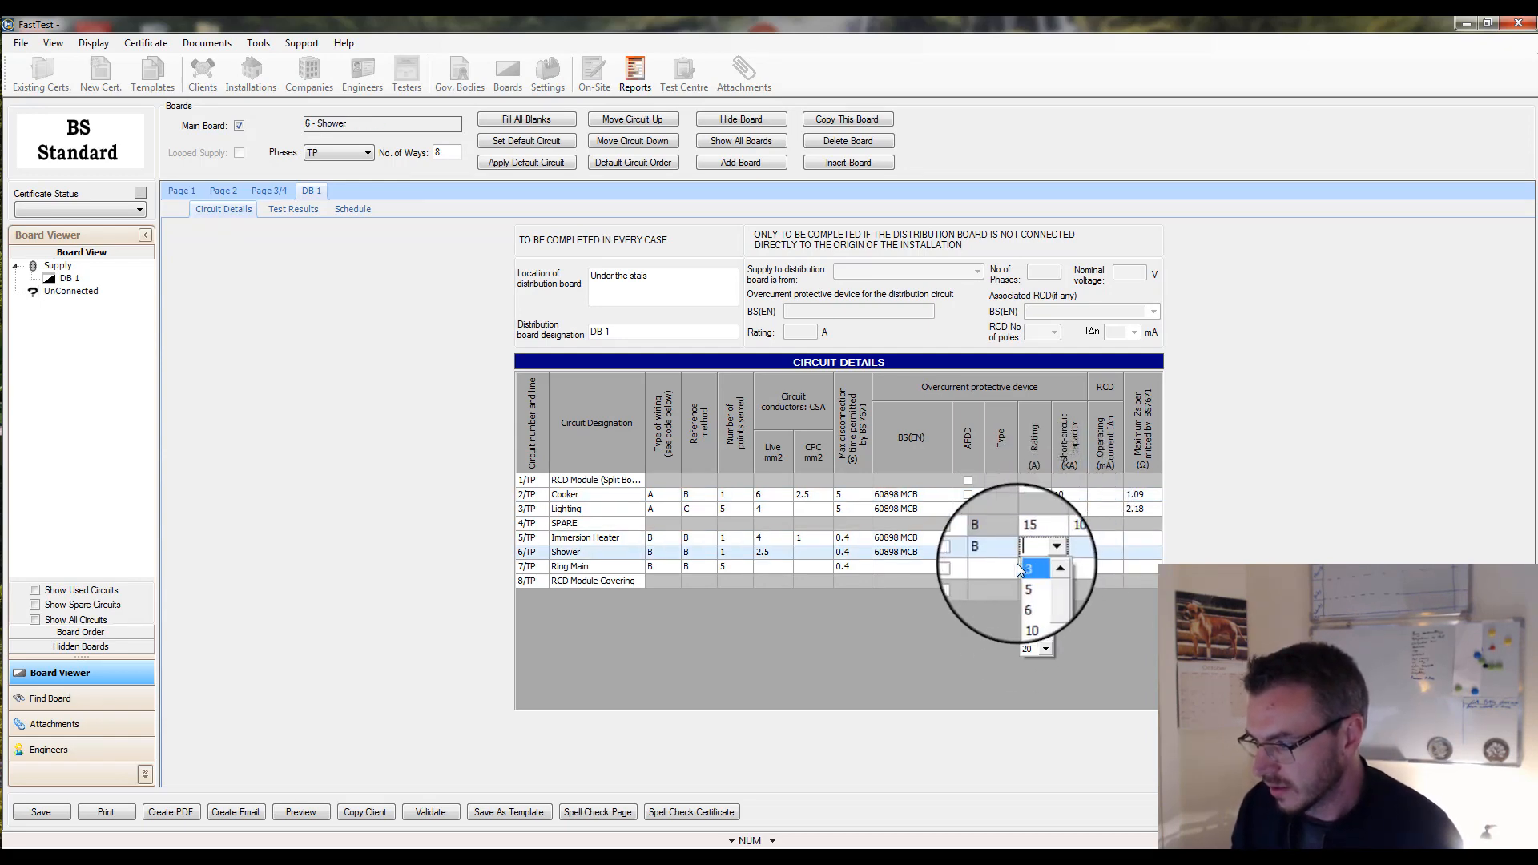
left_click(1034, 624)
left_click(1043, 567)
left_click(1036, 650)
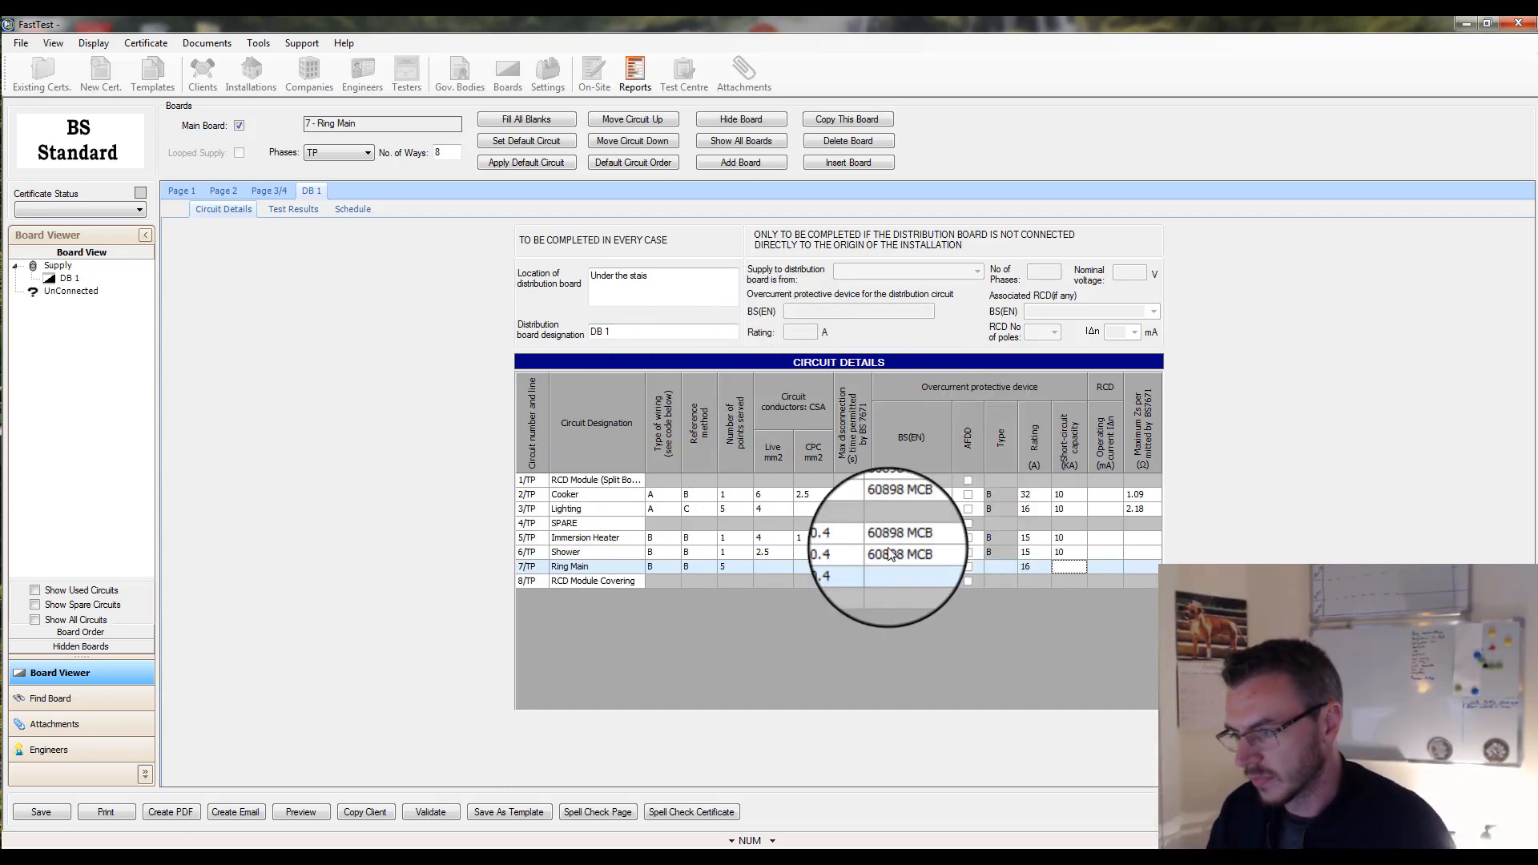
Mark polarity as verified for the used circuits in the DB 1 test results
left_click(285, 209)
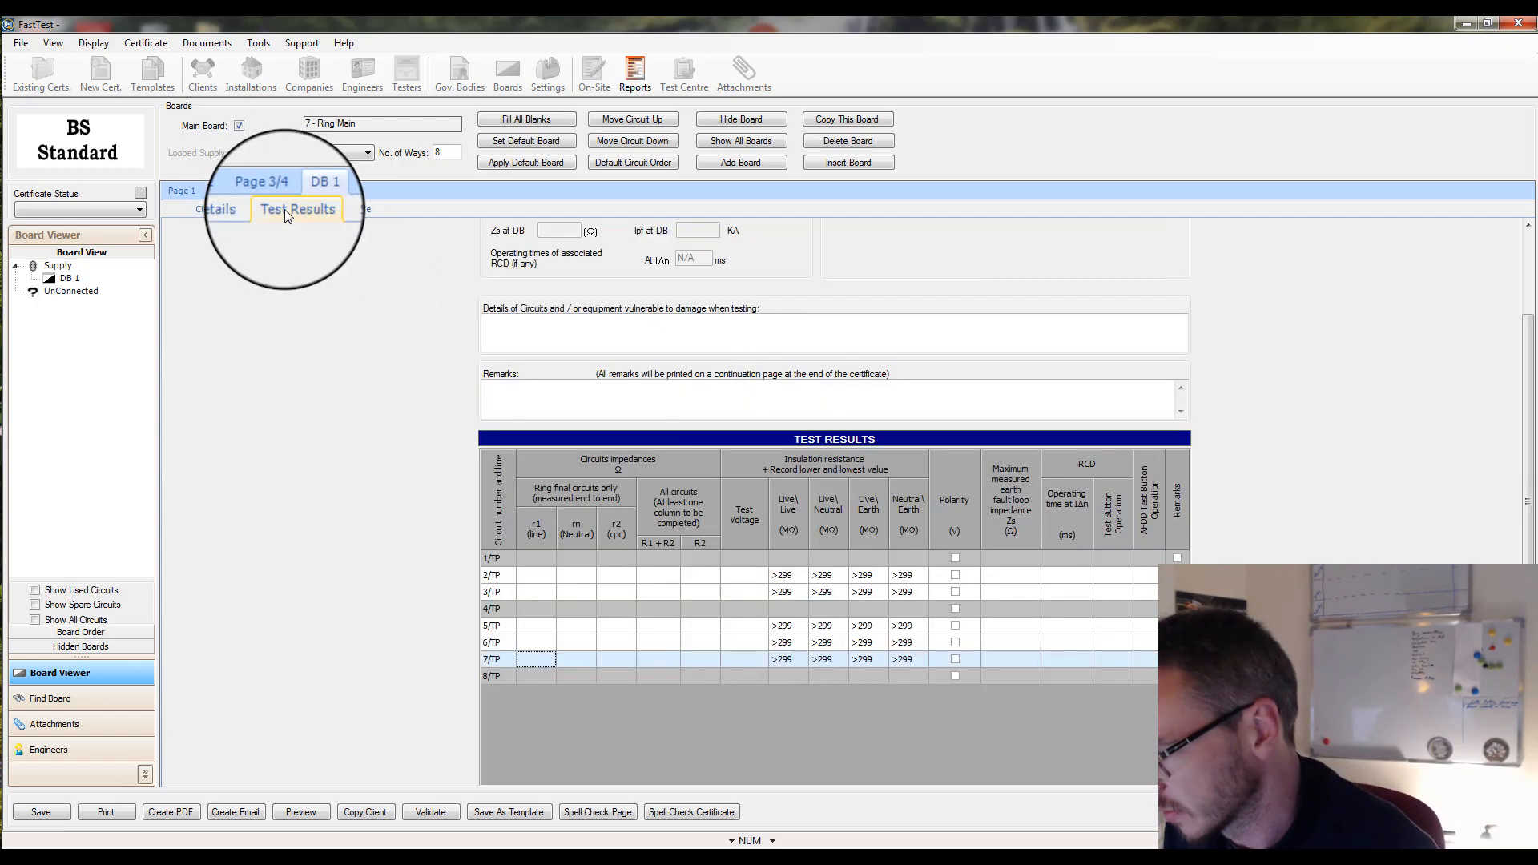
left_click(955, 558)
left_click(955, 575)
left_click(959, 610)
Enter maximum measured Zs values of .66 for Cooker, 0.66 for Lighting, 0.58 for Immersion Heater, 0.99 for Shower and 1.52 for Ring Main
left_click(1011, 575)
type(".055")
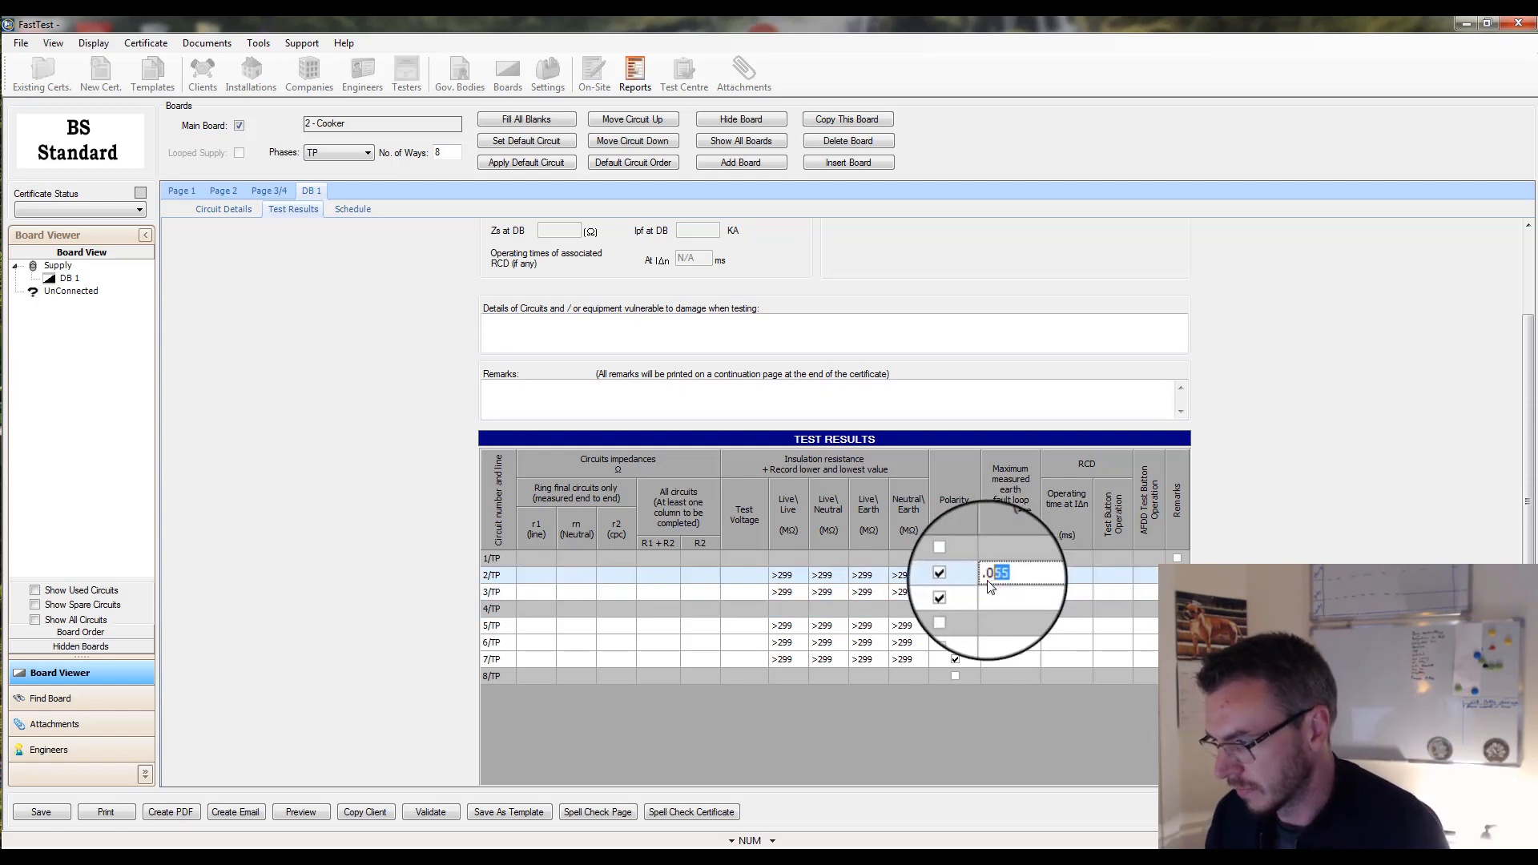
left_click_drag(987, 580, 985, 582)
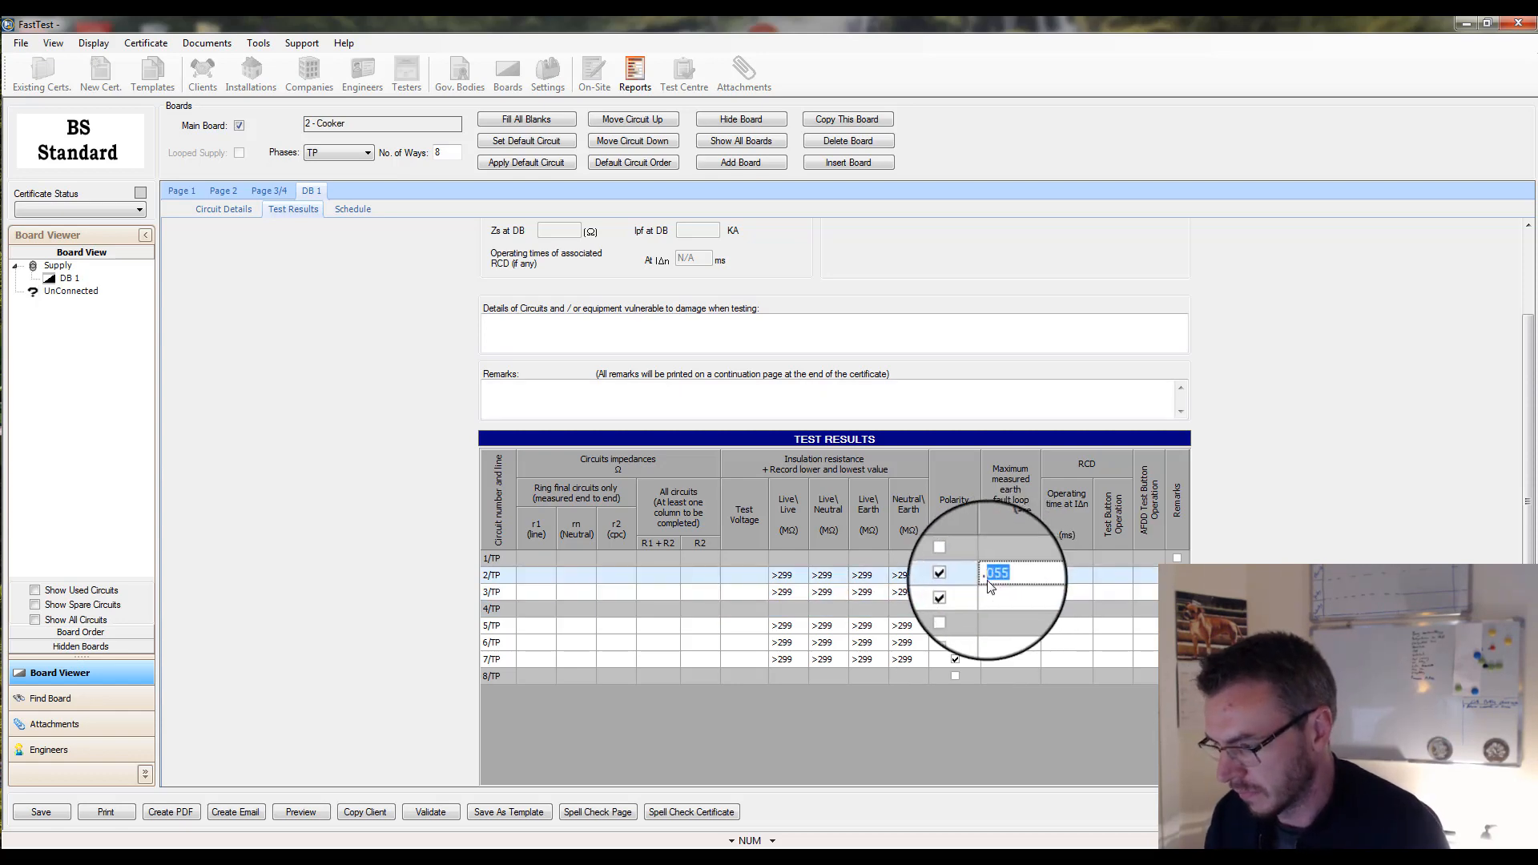
type(".66")
left_click(1012, 596)
type("0.66")
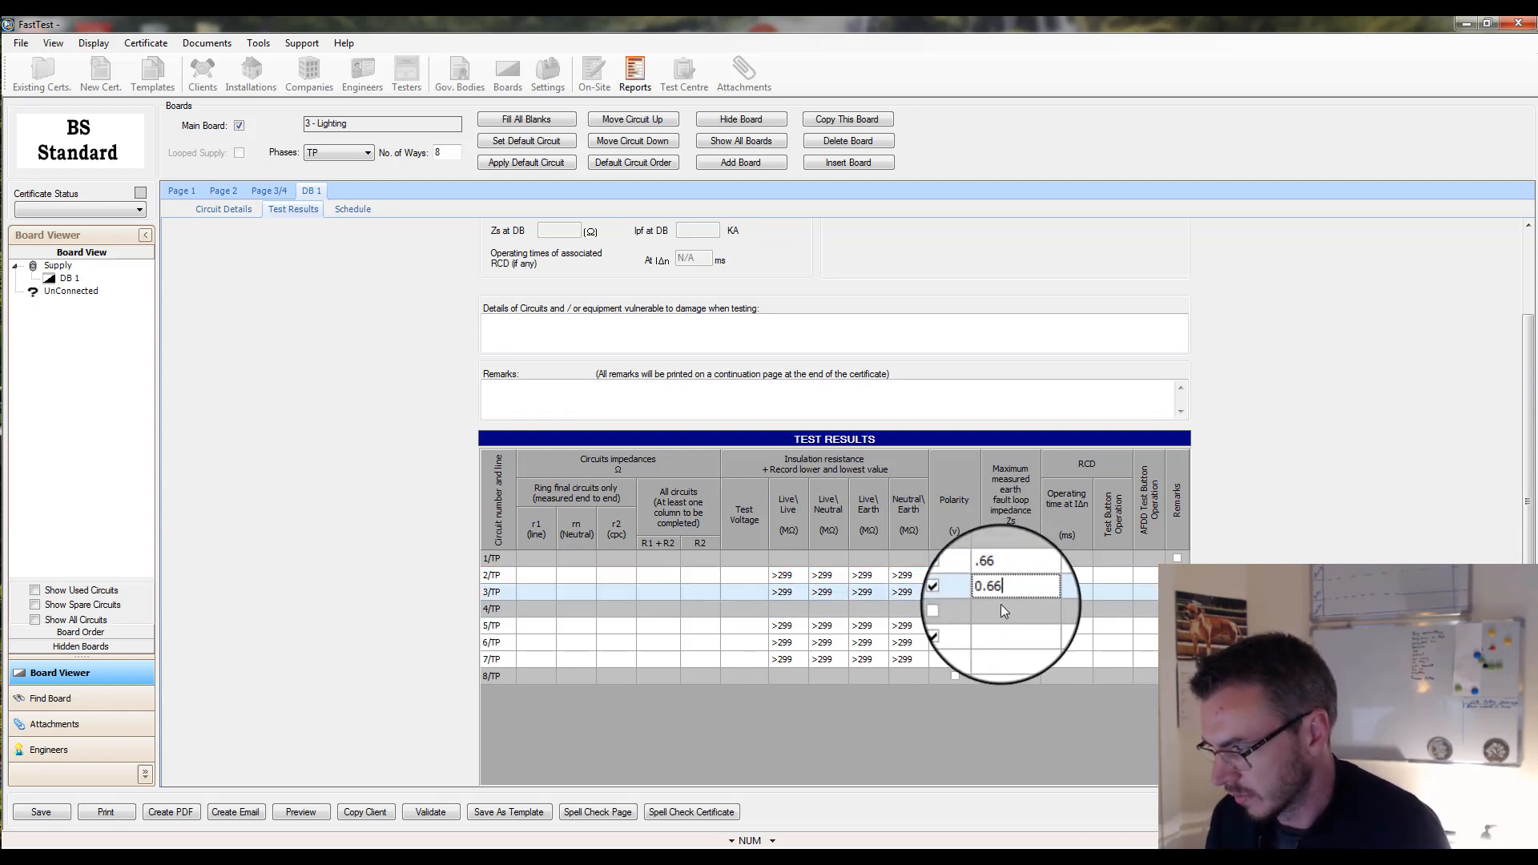
left_click(1001, 626)
type("0.58")
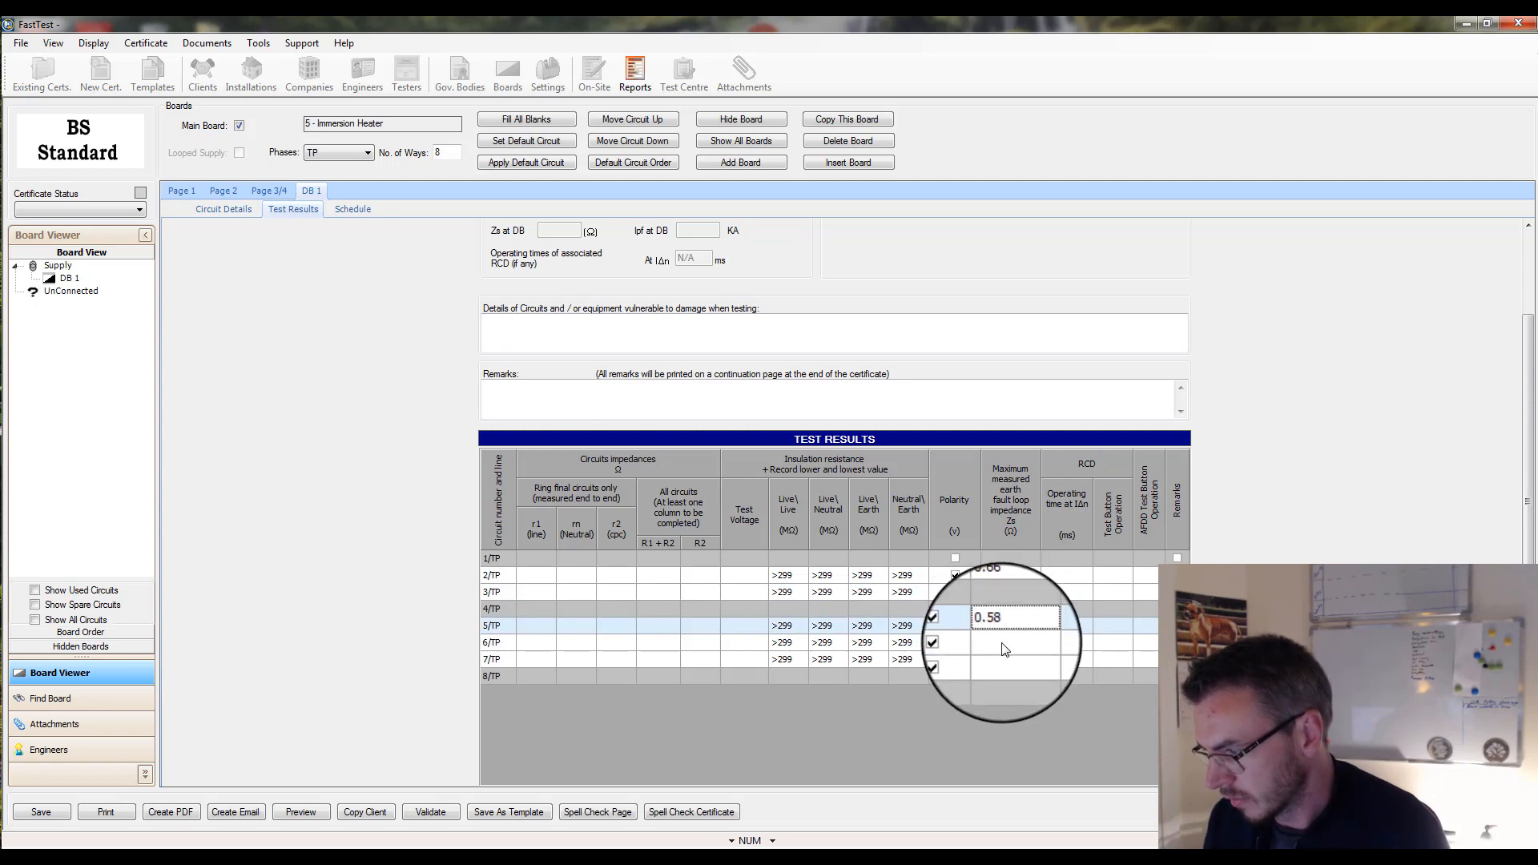
left_click(1001, 642)
type("0.99")
left_click(1009, 660)
type("1.52")
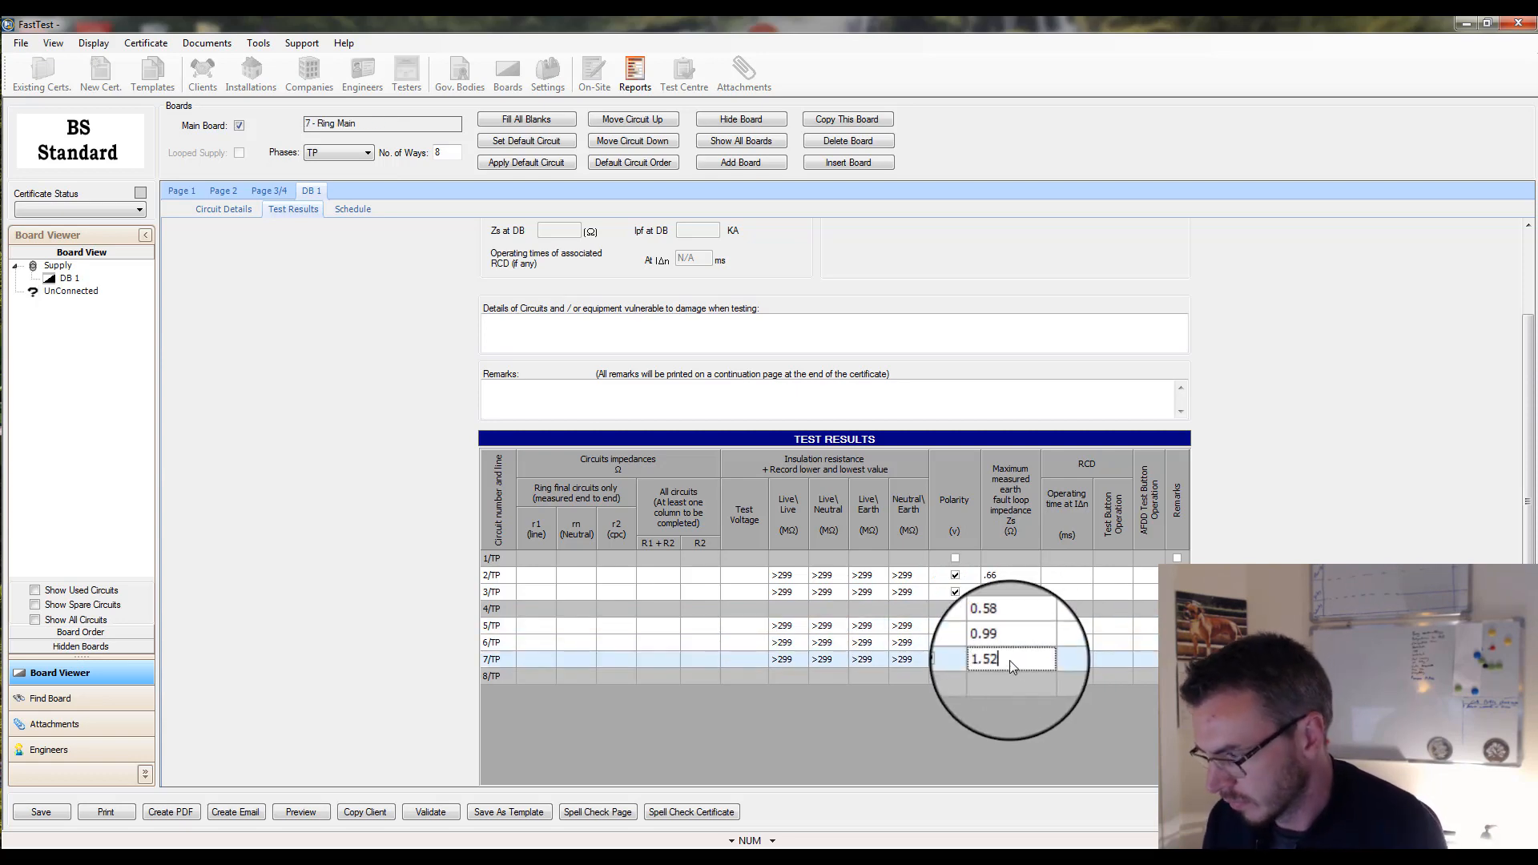
Enter RCD operating times of 25.5 ms for Cooker and 25.9 ms for Immersion Heater, tick their test button operation and mark Shower's N/A
left_click(1072, 576)
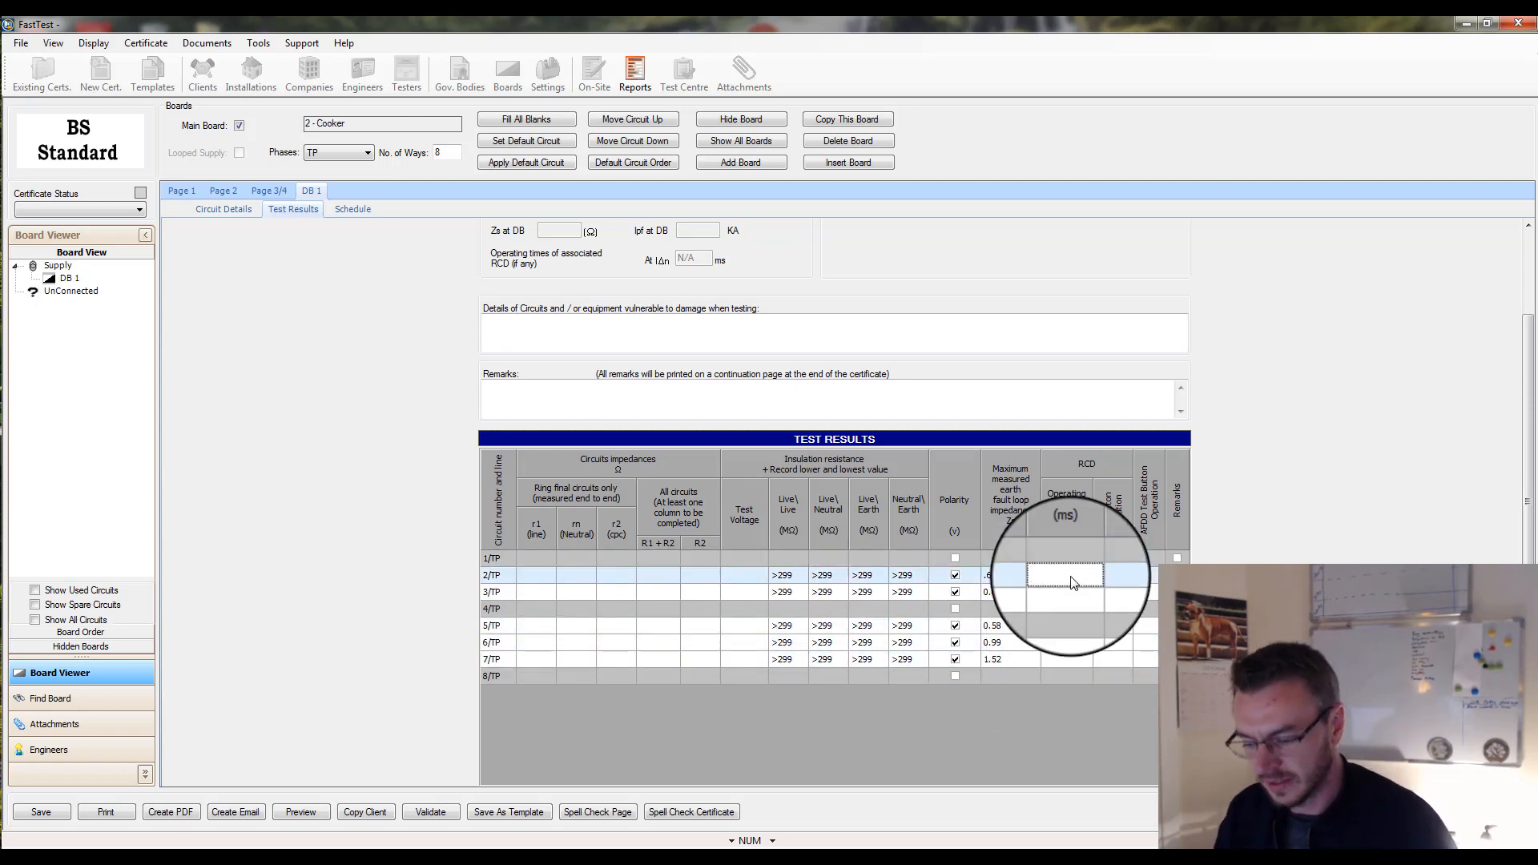
left_click(1066, 628)
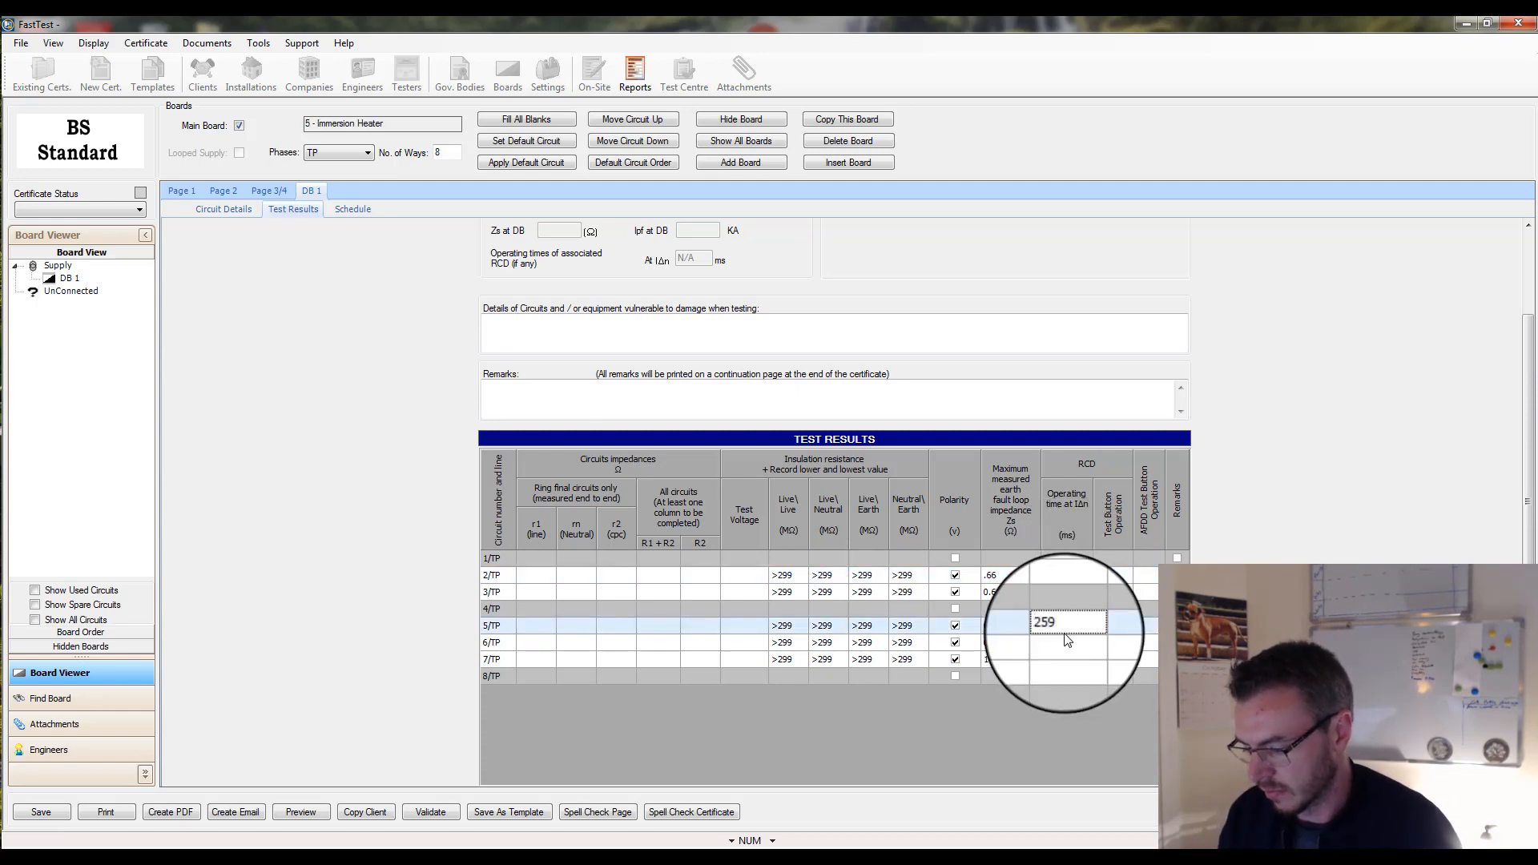
left_click(1114, 626)
left_click(1113, 645)
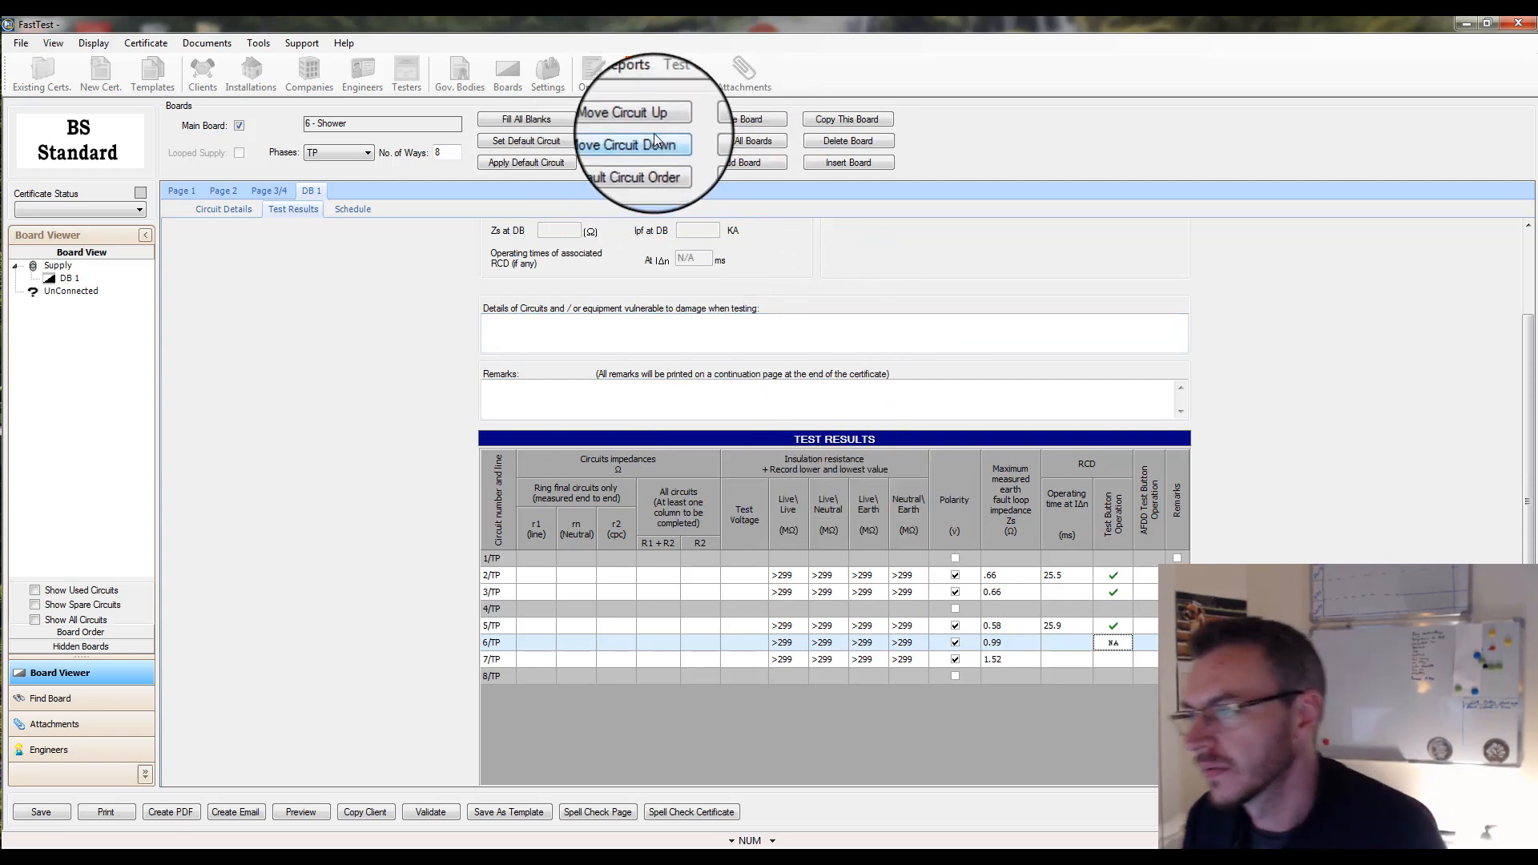
Fill all remaining blanks in the DB 1 test results automatically
left_click(532, 122)
left_click(804, 492)
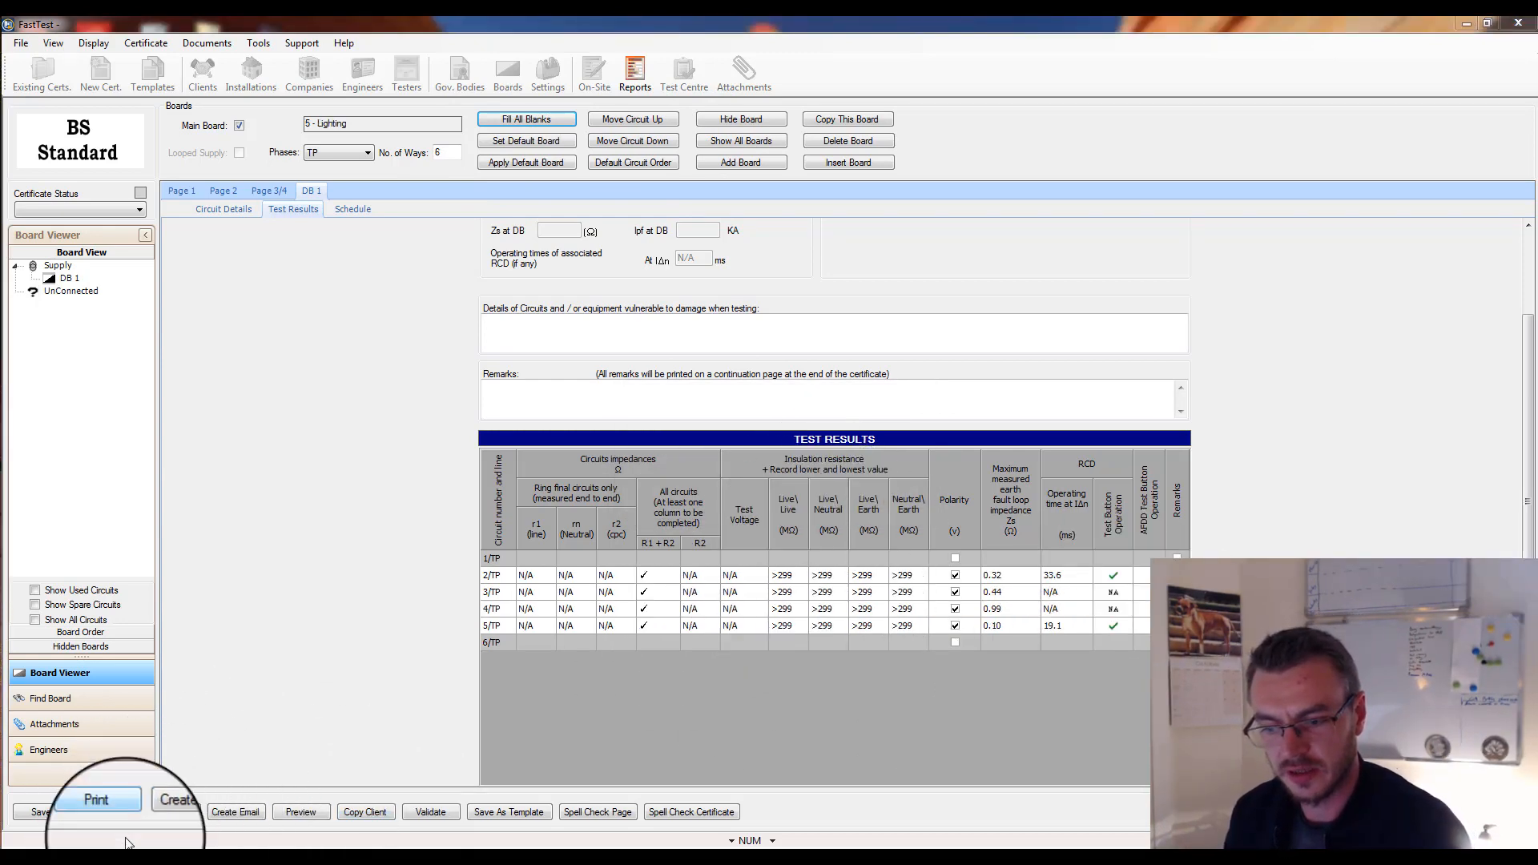
Create a PDF of all pages of the condition report and look through it to the last page
left_click(183, 814)
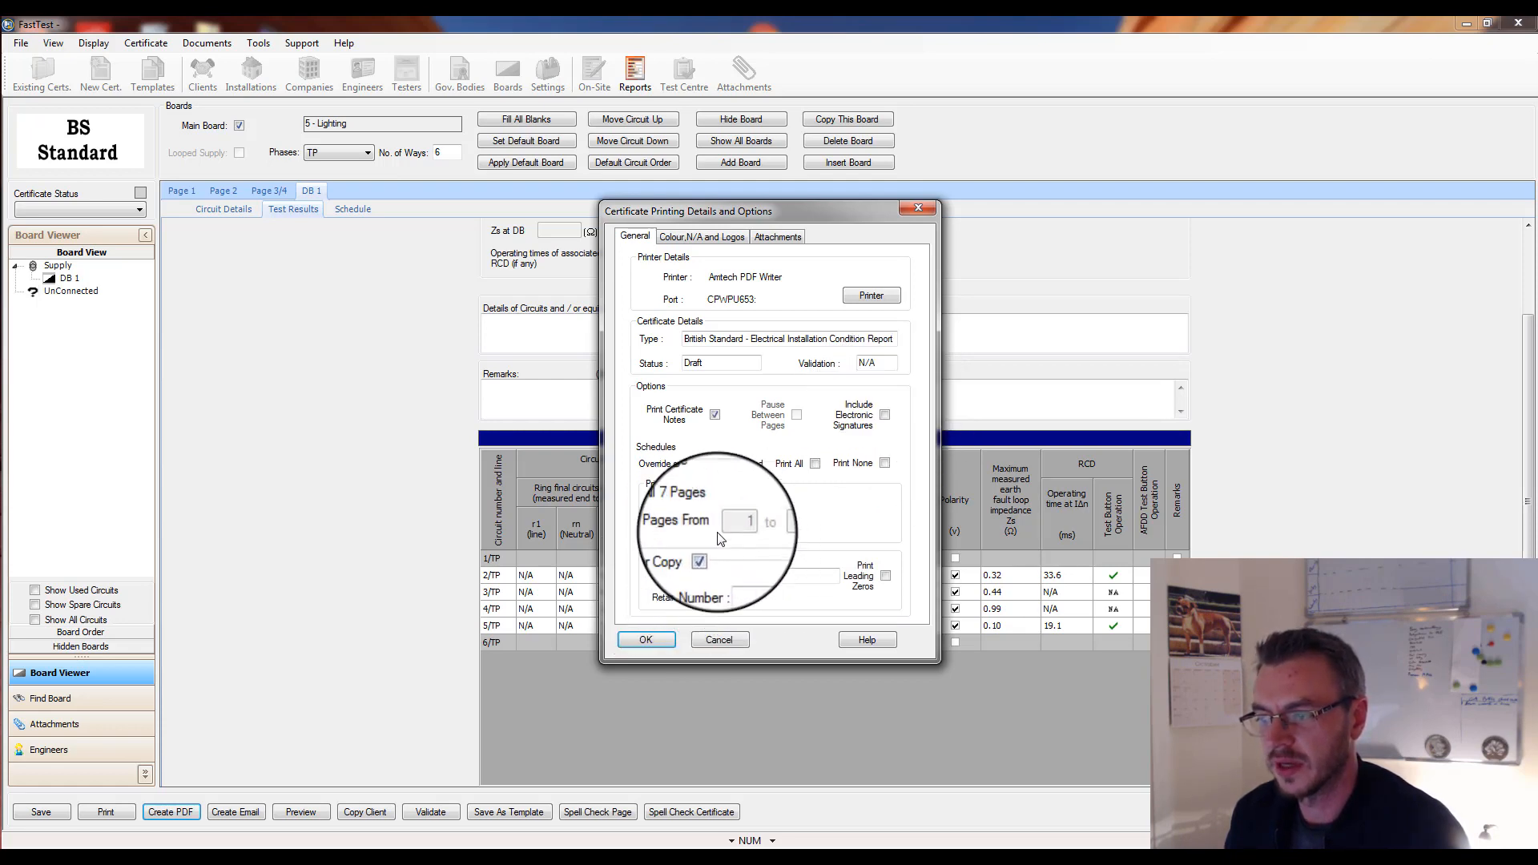
left_click(653, 642)
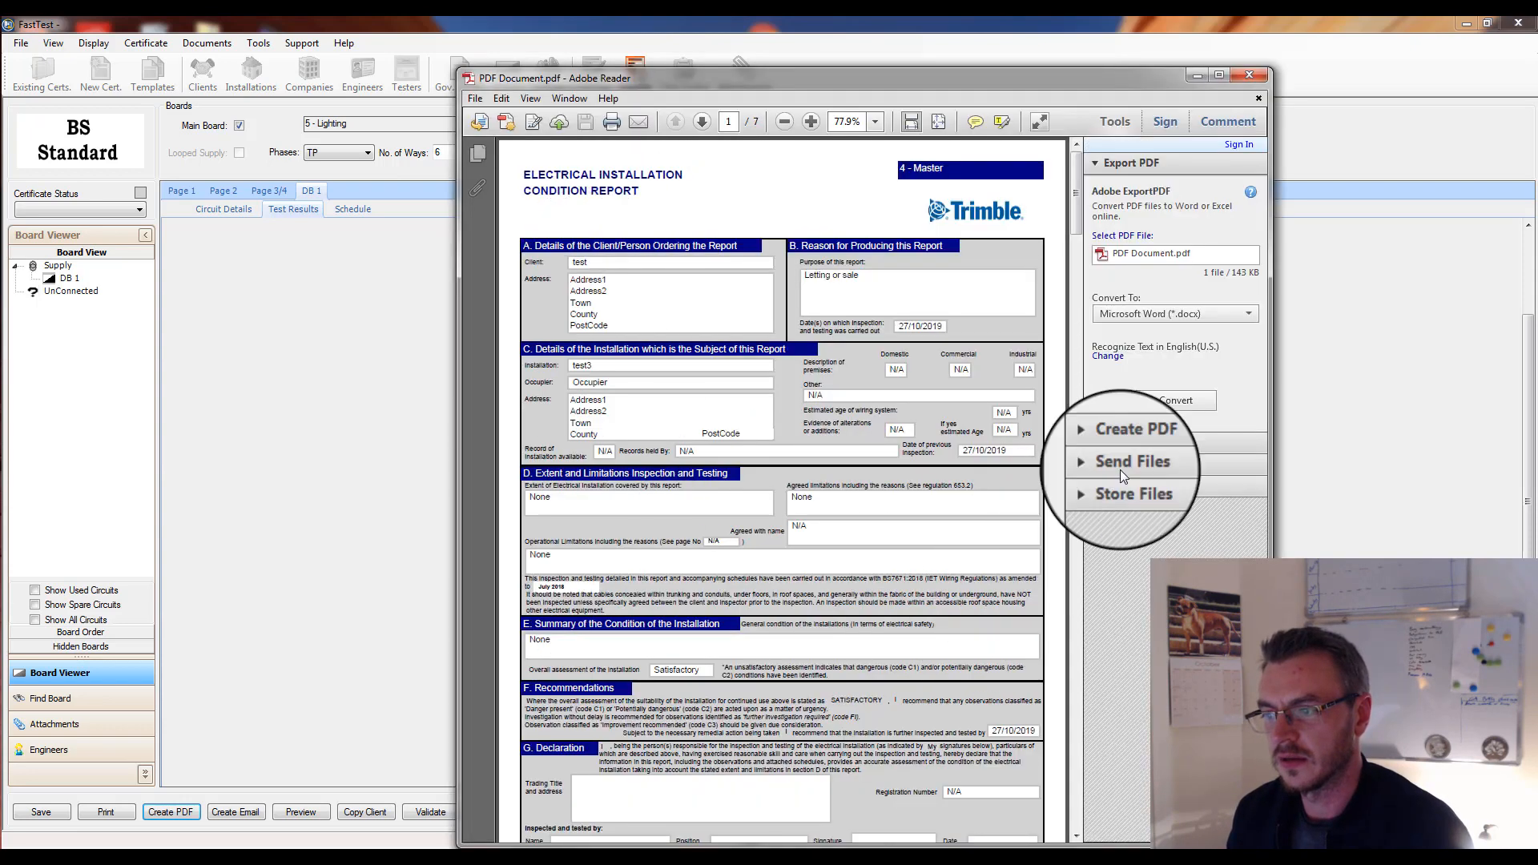
left_click_drag(1075, 208, 1076, 759)
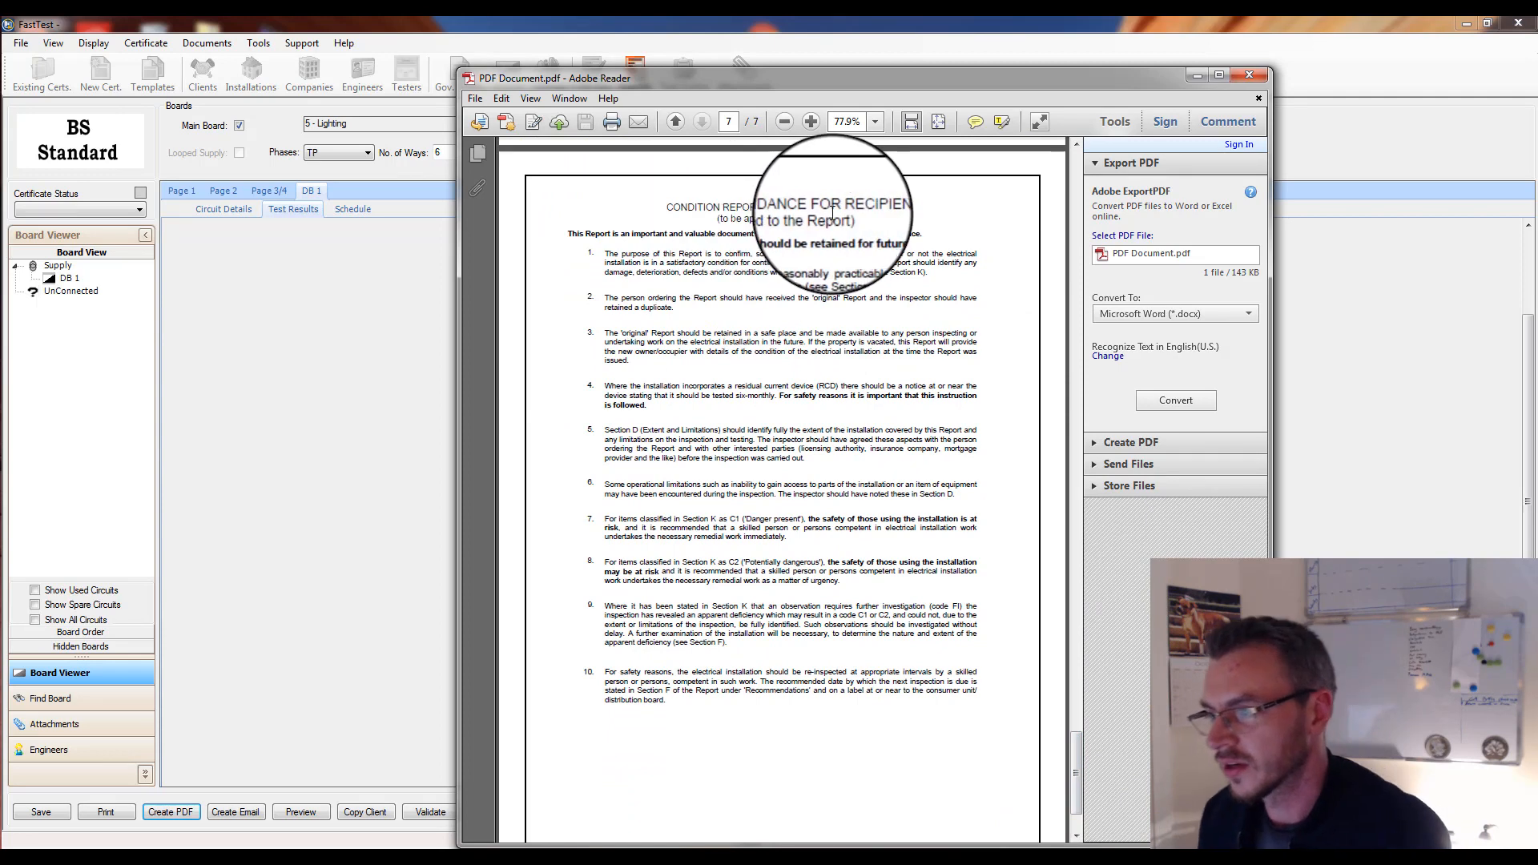